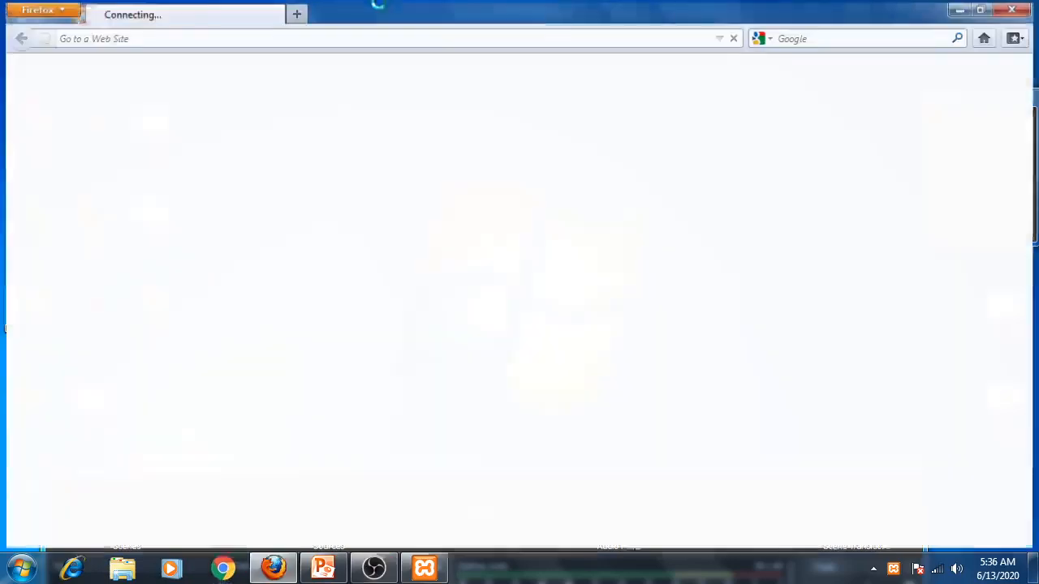
# - Open localhost/cmms in the browser and log in to CalemEAM as admin
pyautogui.click(155, 38)
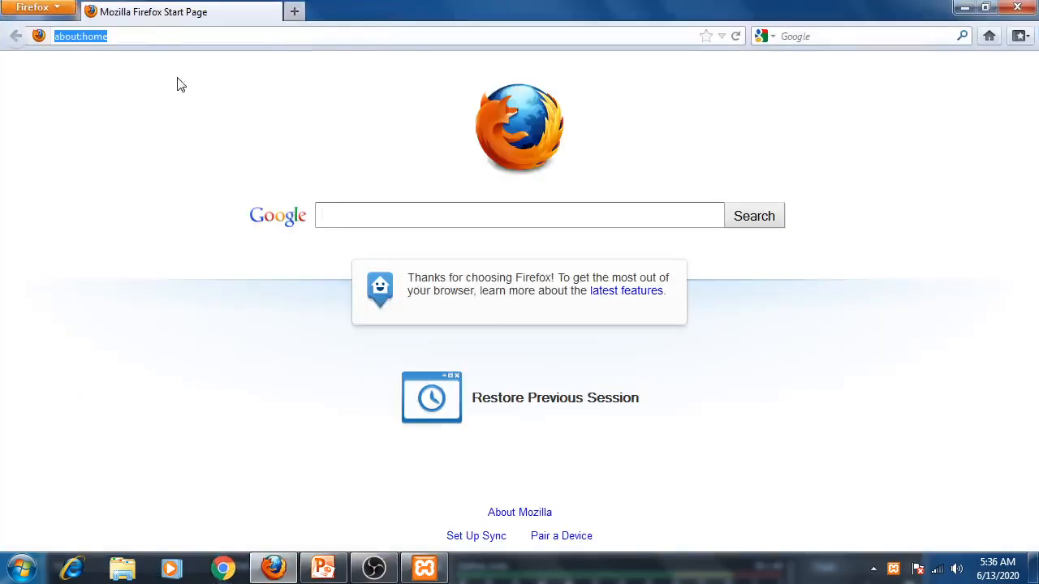
pyautogui.write('lo')
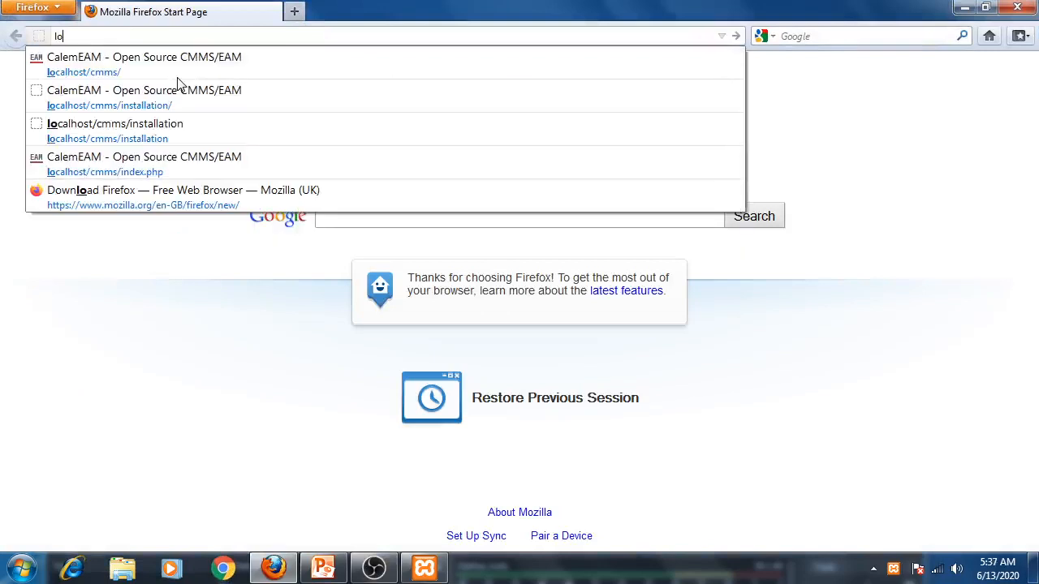
pyautogui.click(180, 81)
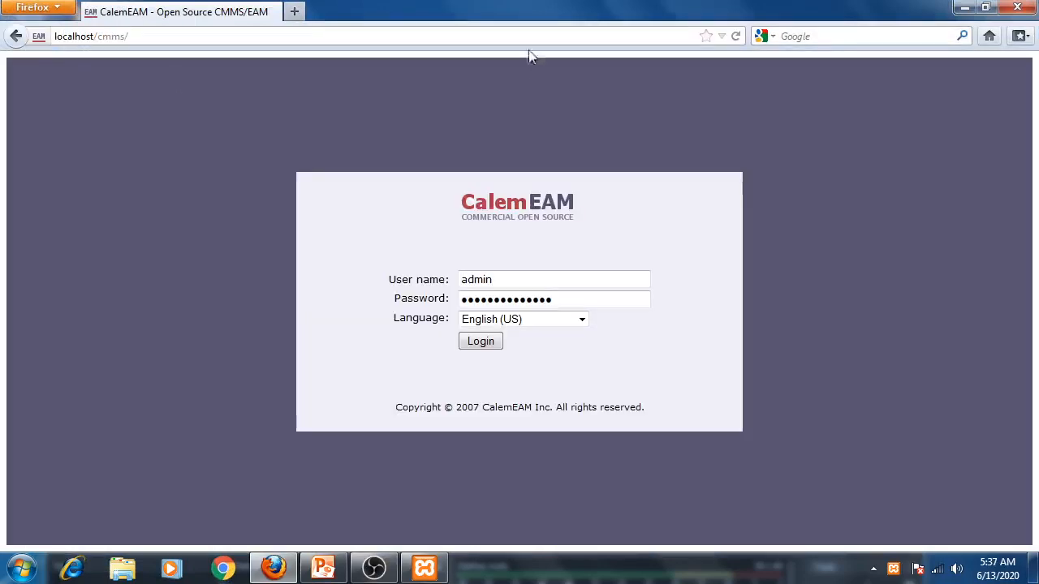
pyautogui.click(483, 343)
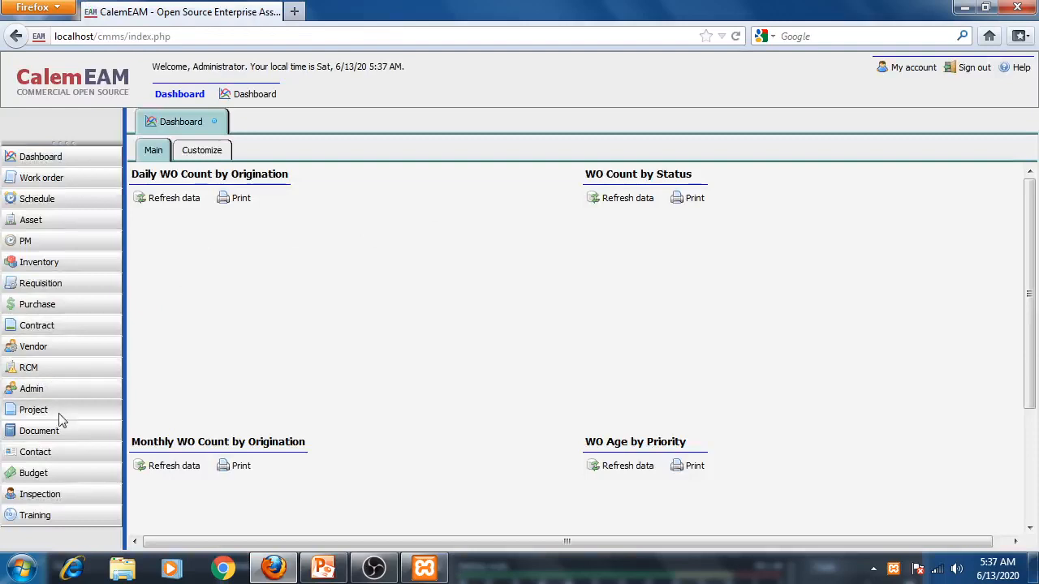
# - Open the Stock location code list of the Inventory module
pyautogui.click(49, 264)
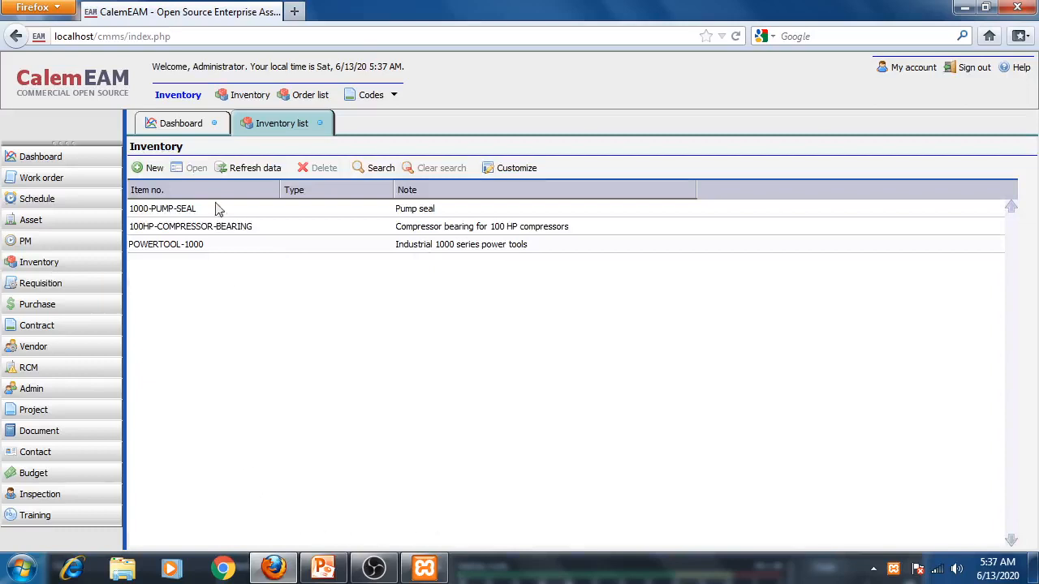
pyautogui.click(395, 97)
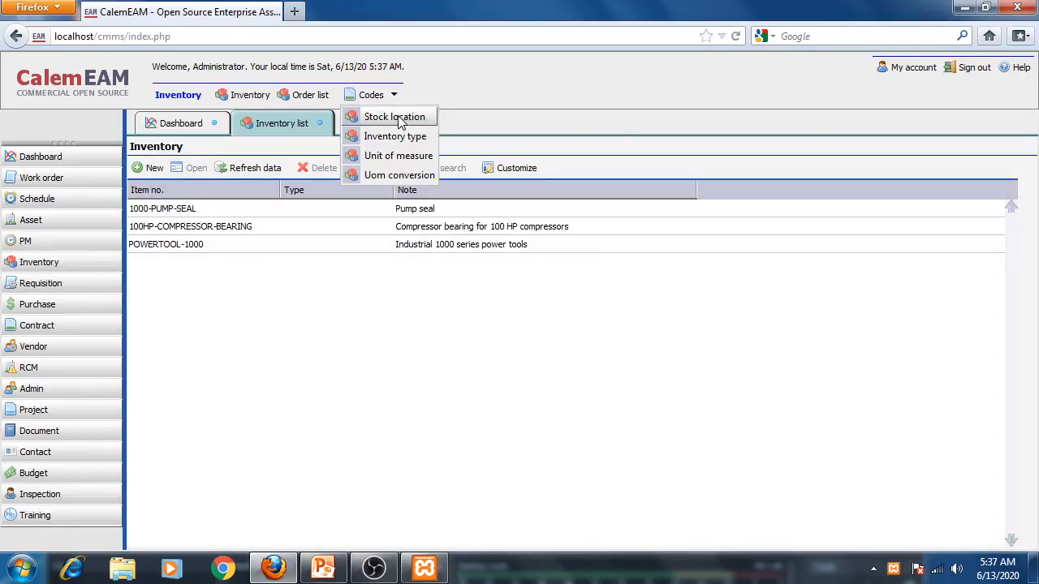
pyautogui.click(398, 119)
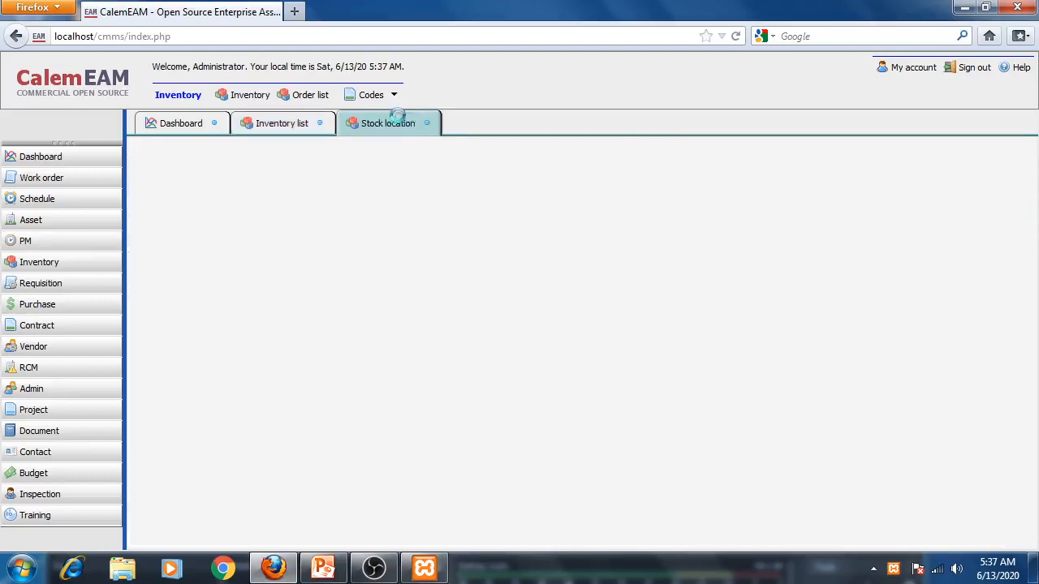
# - Review the presentation slides on storage locations and the sample stock location data table
pyautogui.click(323, 569)
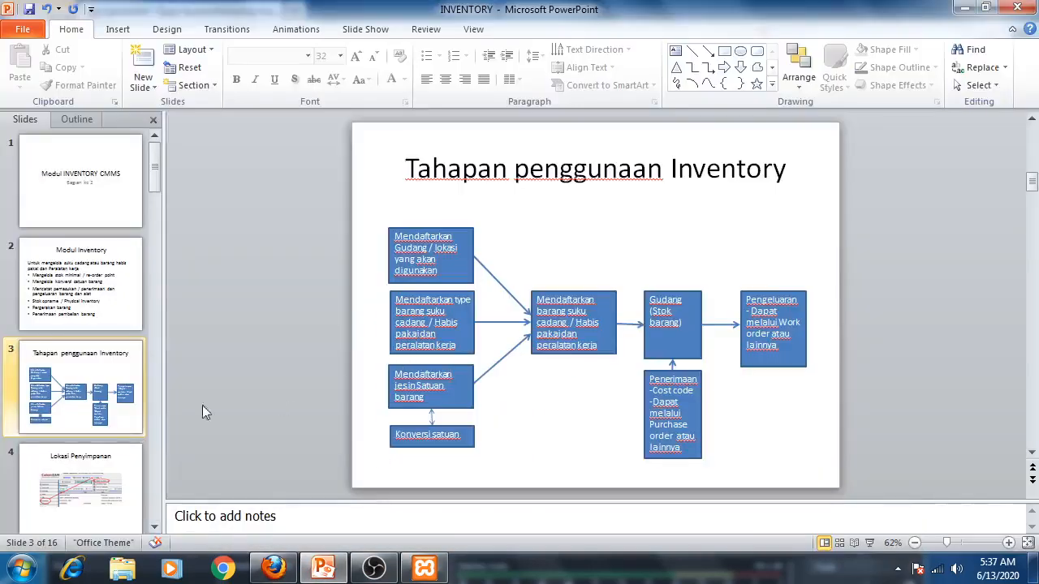
pyautogui.click(65, 487)
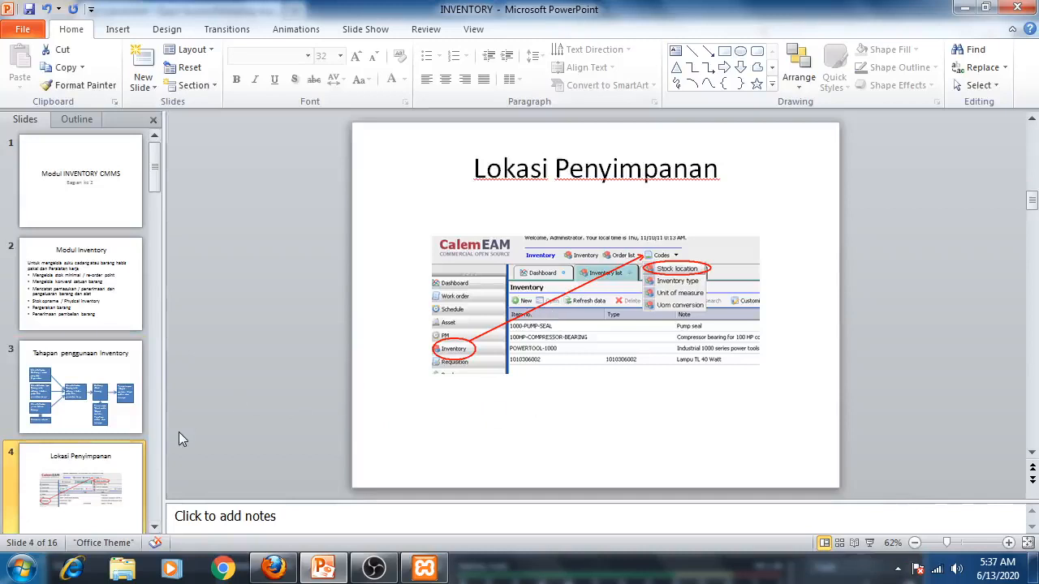
pyautogui.scroll(-1, 179, 432)
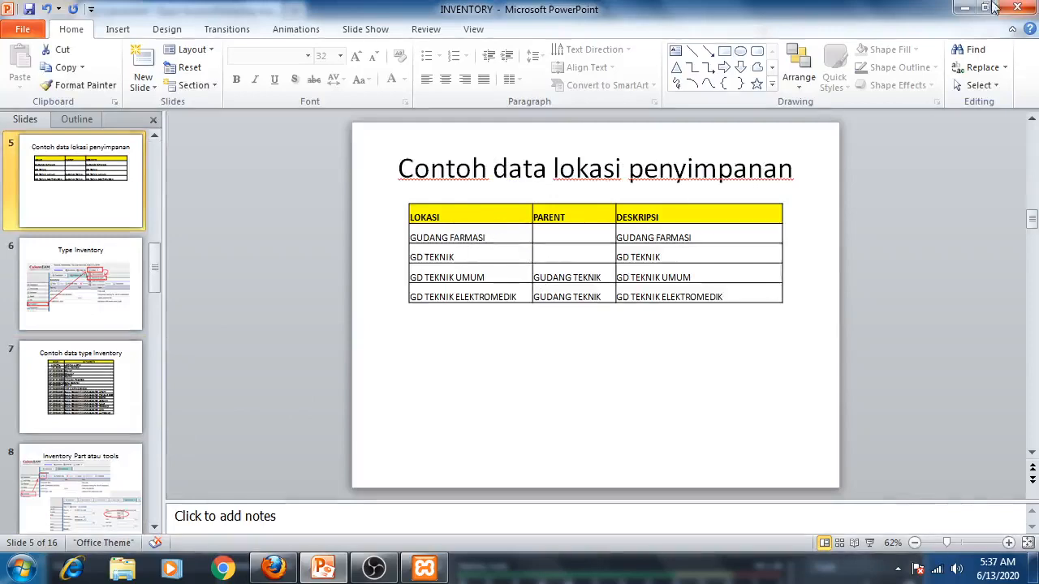
pyautogui.click(966, 9)
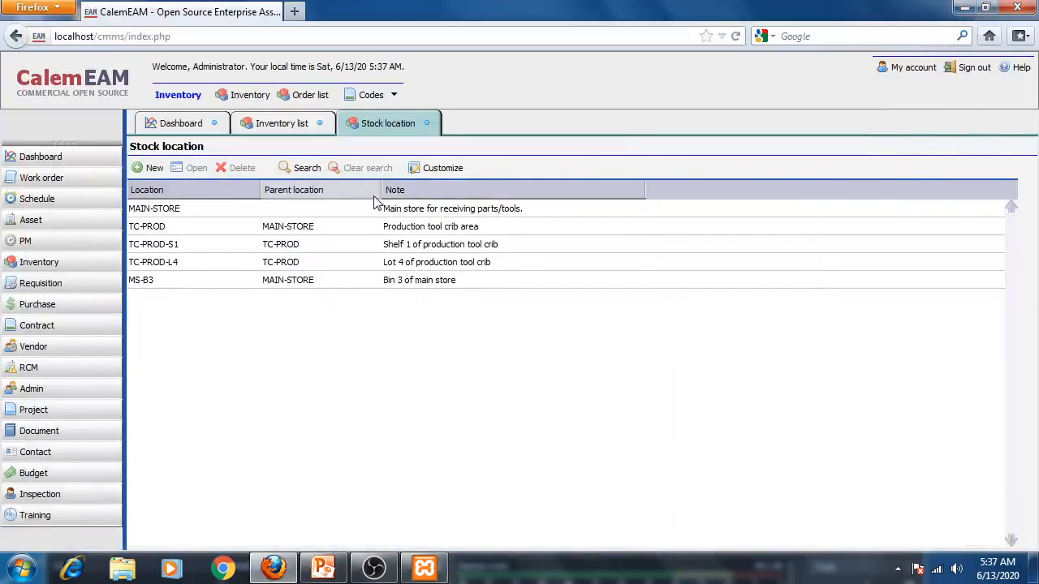
# - Create a stock location GUDANG FARMASI with the note GUDANG FARMASI and save it
pyautogui.click(154, 168)
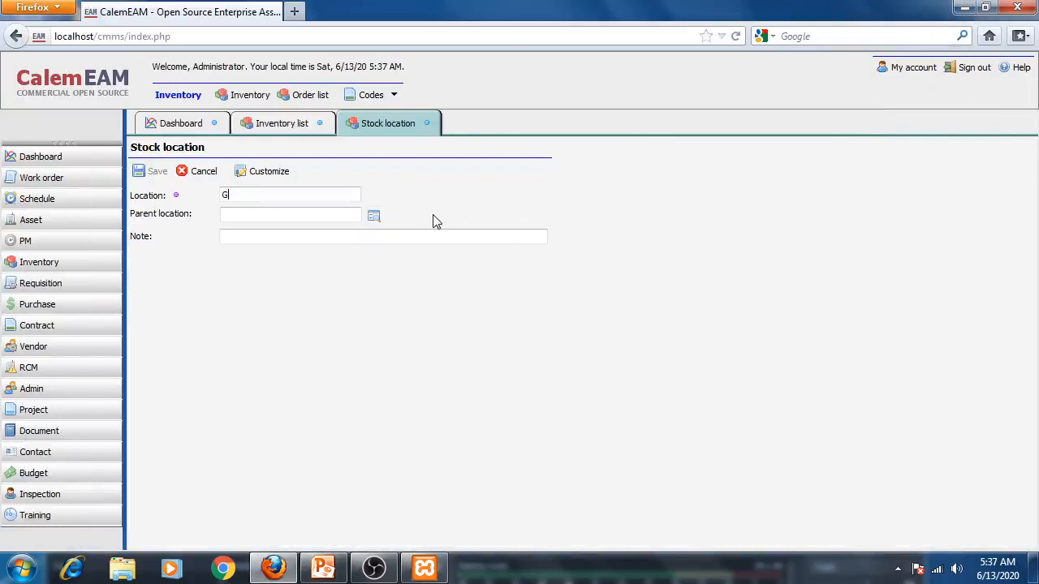
pyautogui.write('GUDANG F')
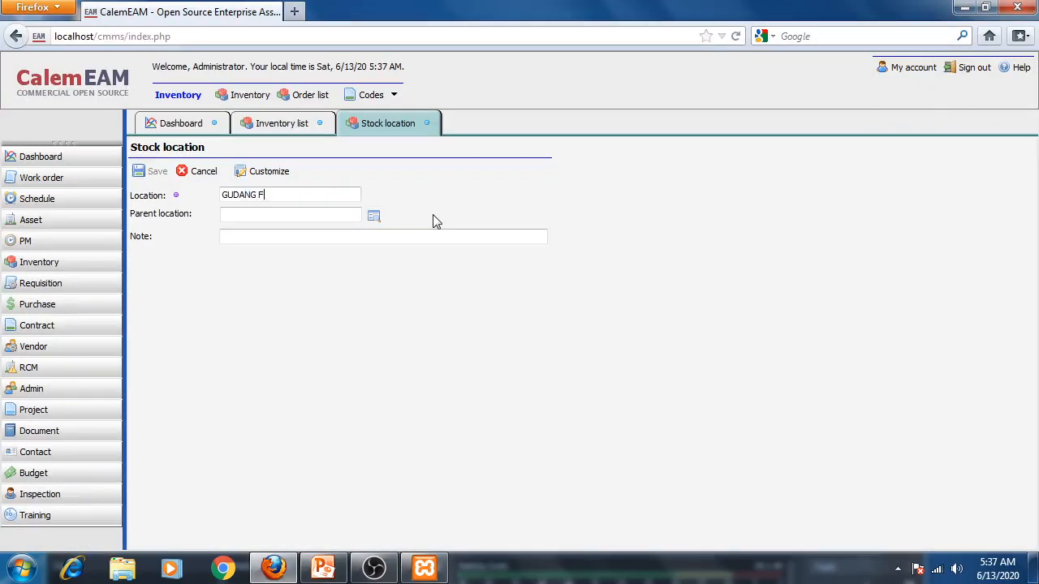
pyautogui.write('ARMASI')
pyautogui.click(297, 237)
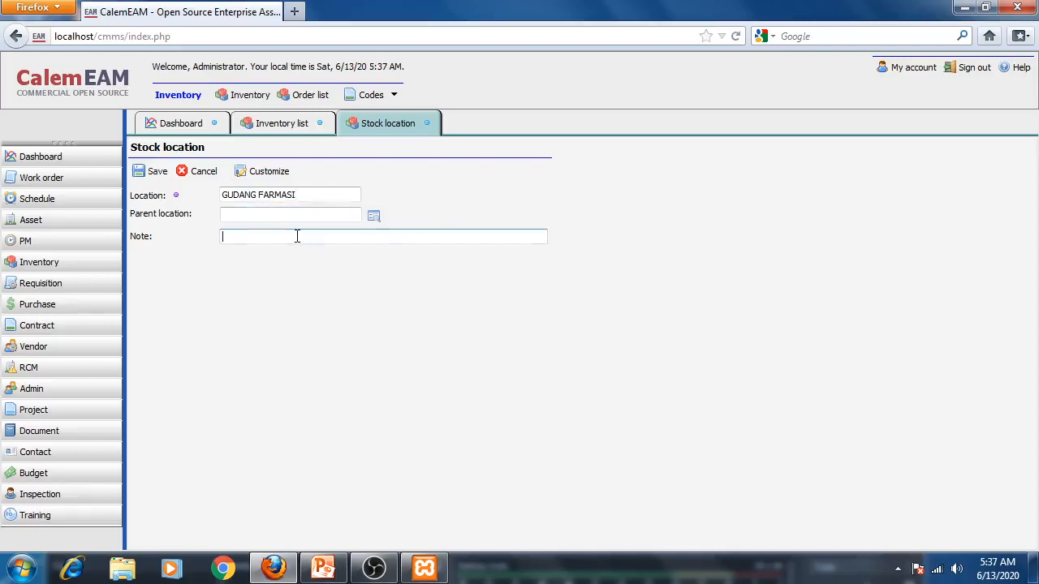
pyautogui.write('GUDANG FARMASI')
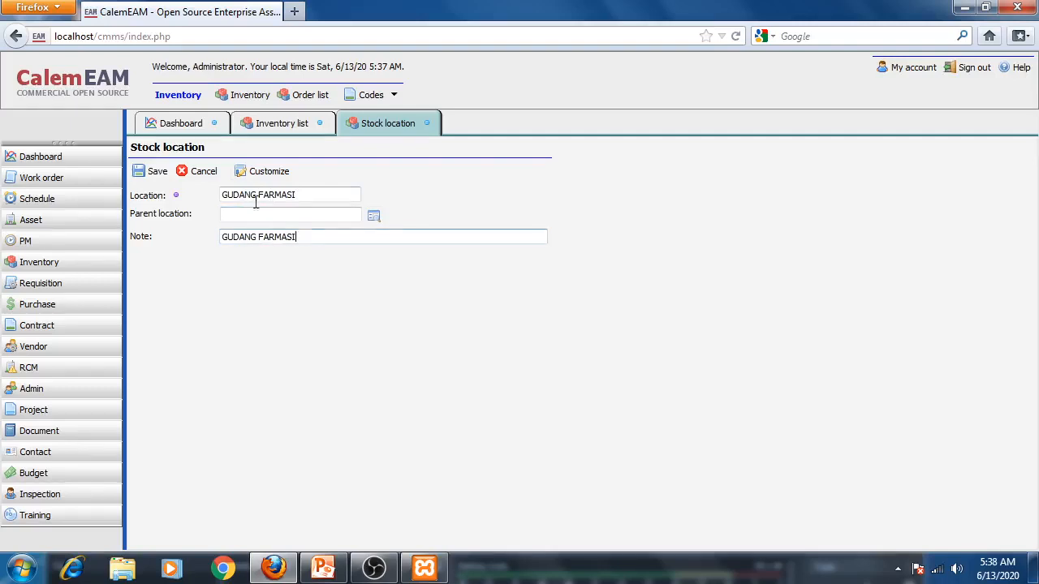
pyautogui.click(154, 173)
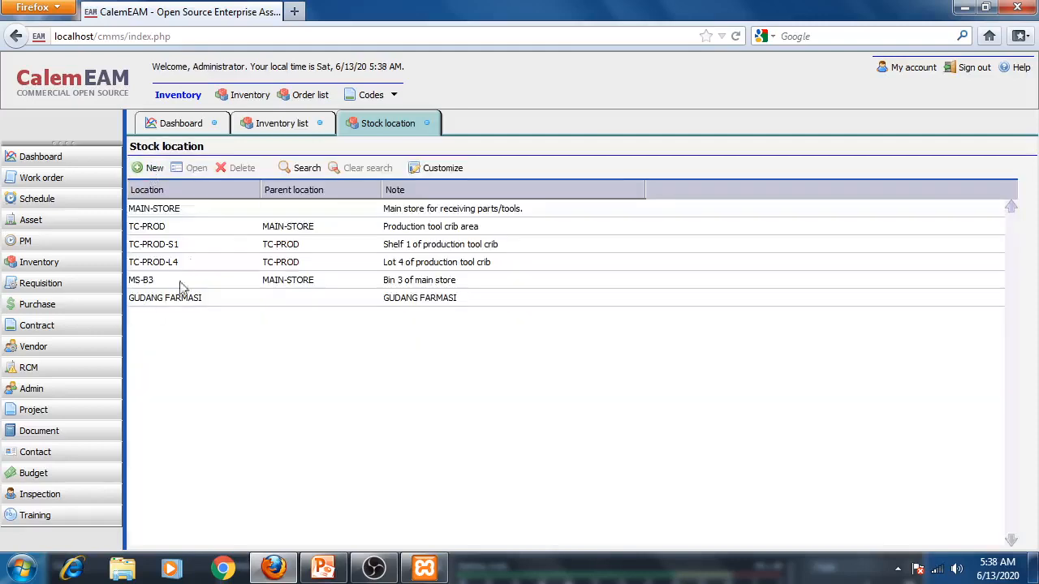
# - Create a stock location GUDANG TEKNIK with the note GUDANG TEKNIK and save it
pyautogui.click(142, 172)
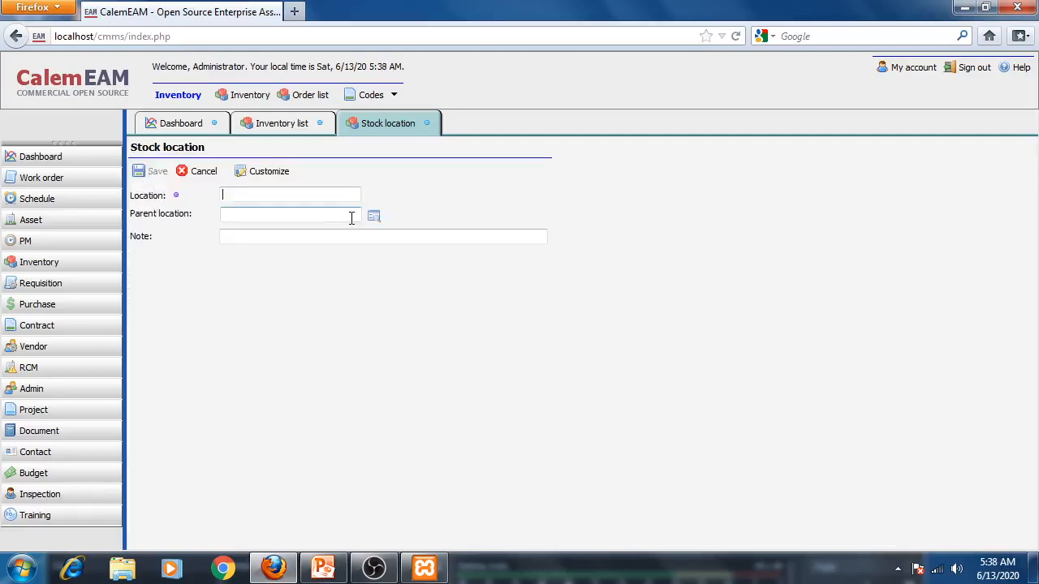
pyautogui.write('GUDANG TEKNIK')
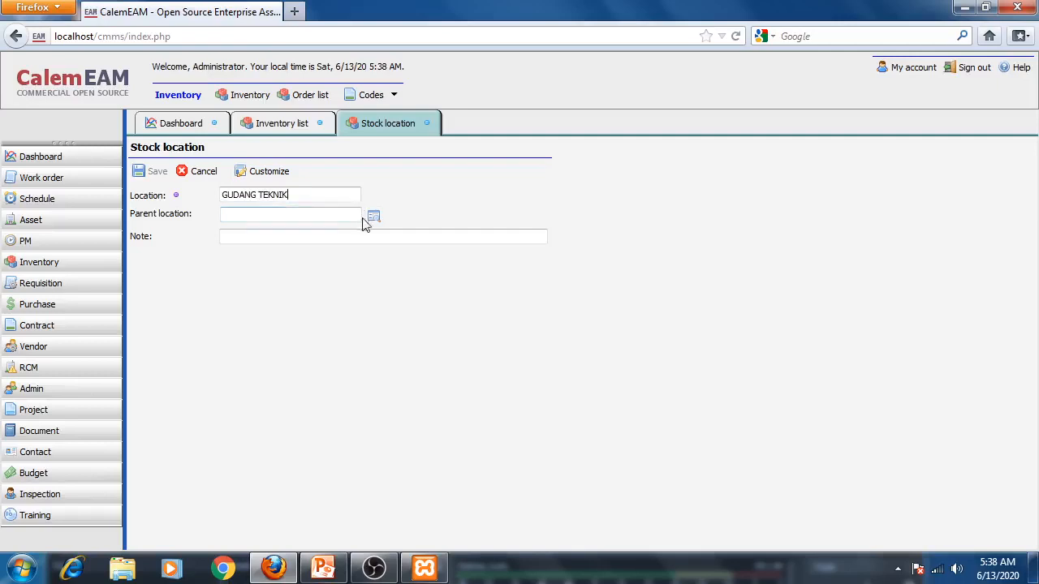
pyautogui.click(314, 242)
pyautogui.write('GUDANG TEKNIK')
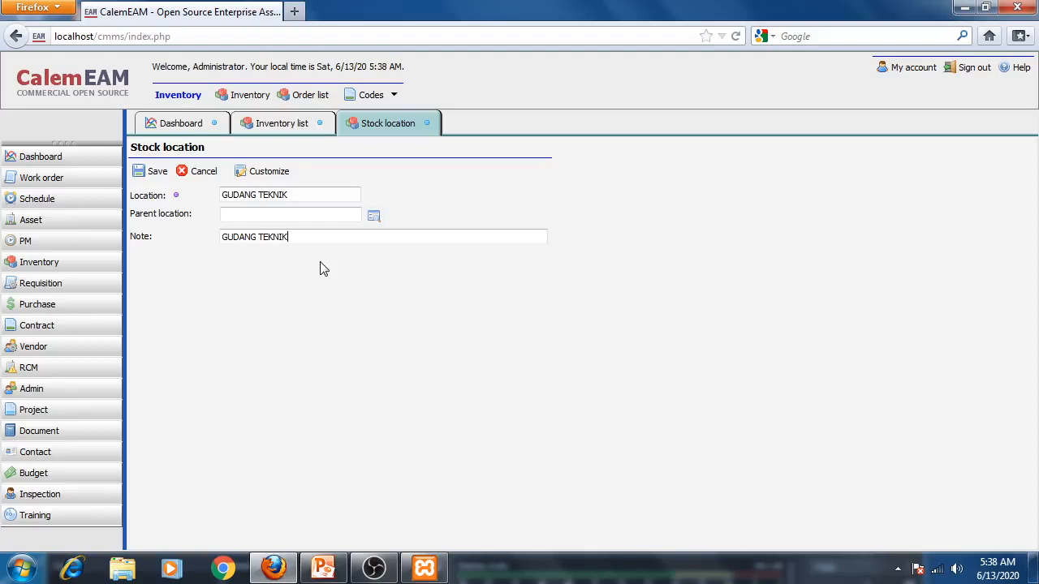
pyautogui.click(143, 171)
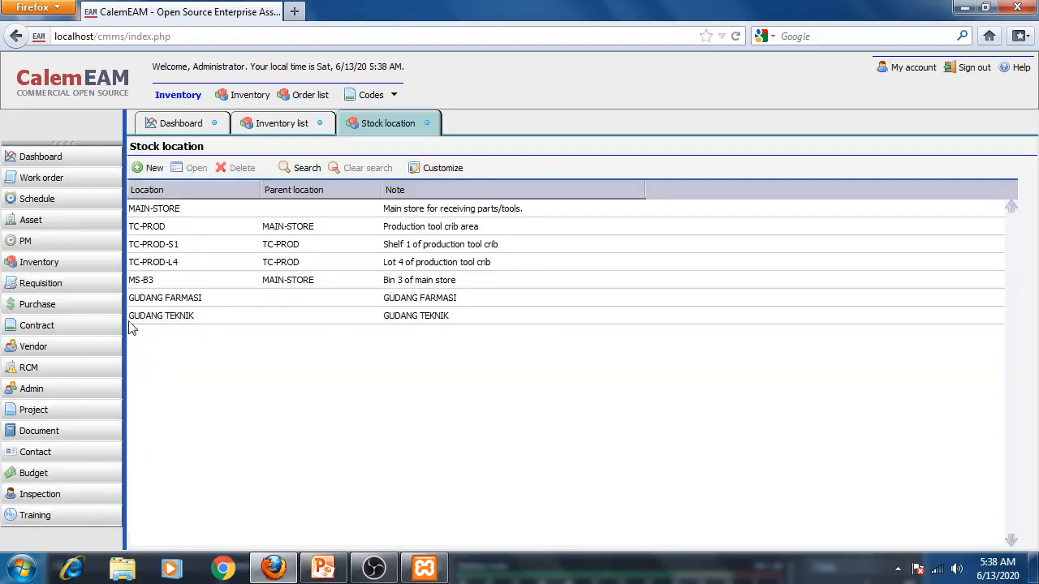
# - Begin a new stock location named GUDANG TEKNIK UMUM, checking the sample data slide for its details
pyautogui.click(150, 168)
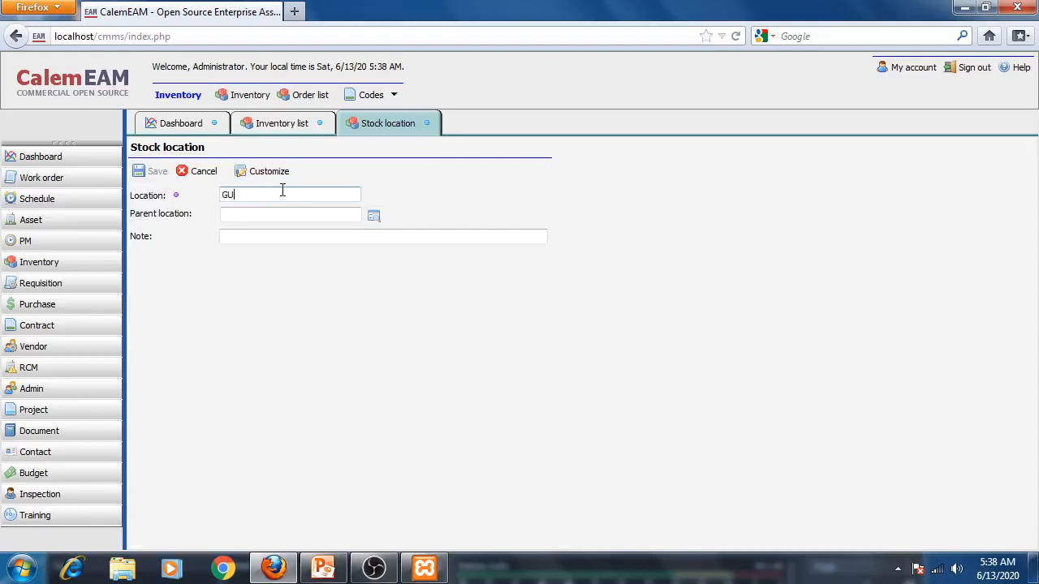
pyautogui.click(276, 571)
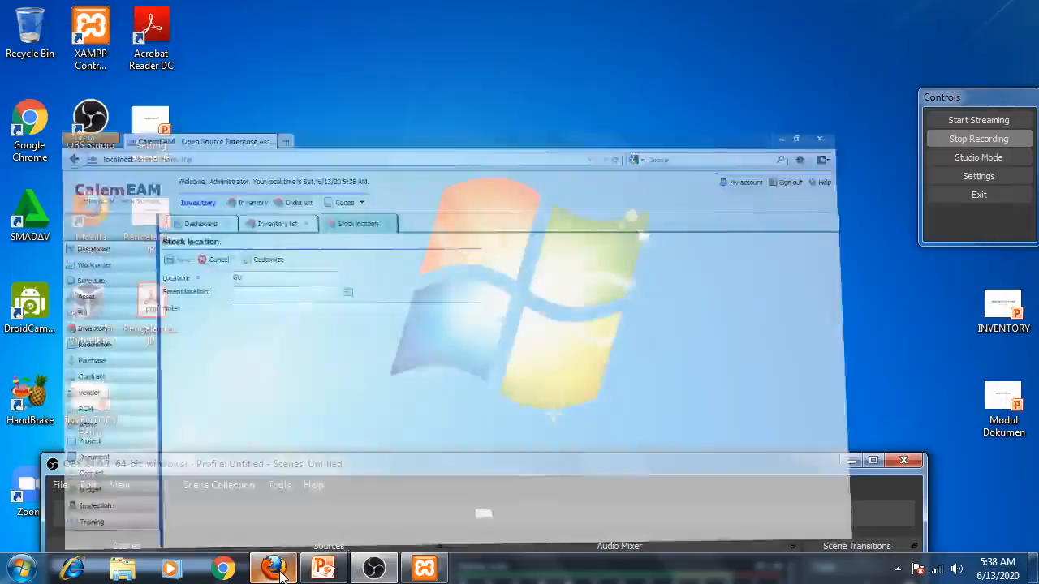
pyautogui.click(276, 571)
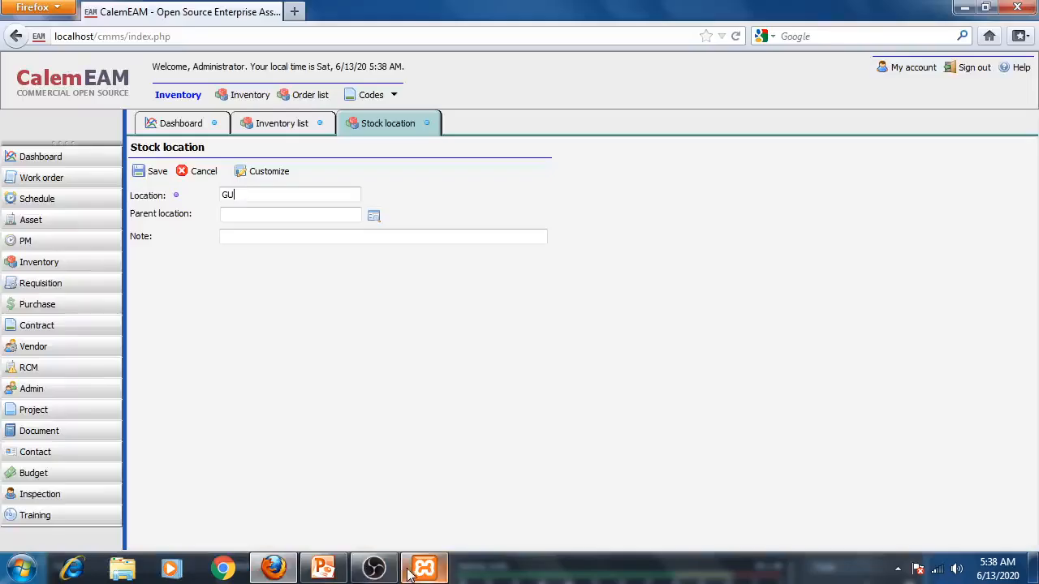
pyautogui.click(325, 570)
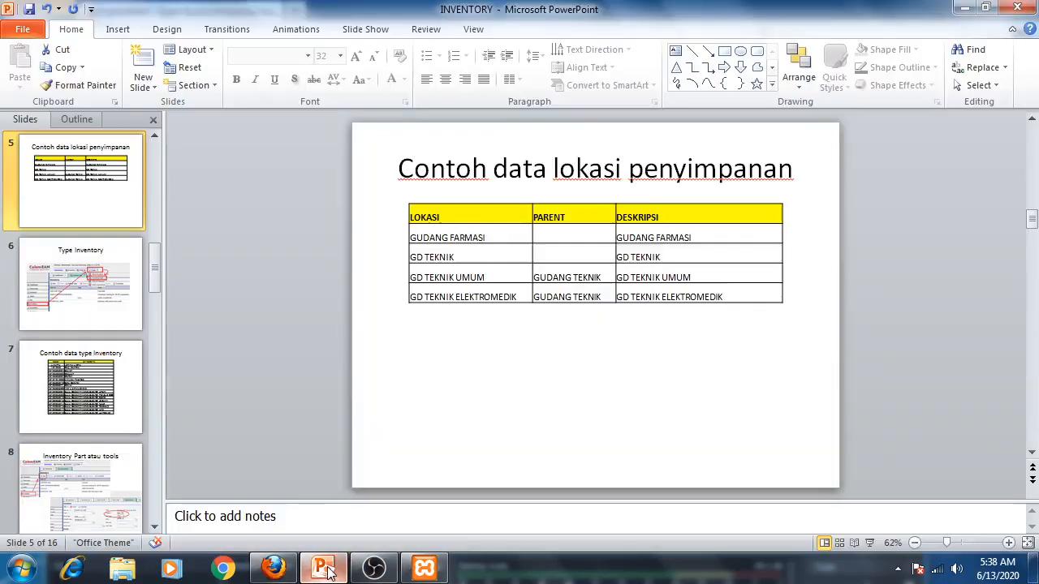
pyautogui.click(327, 571)
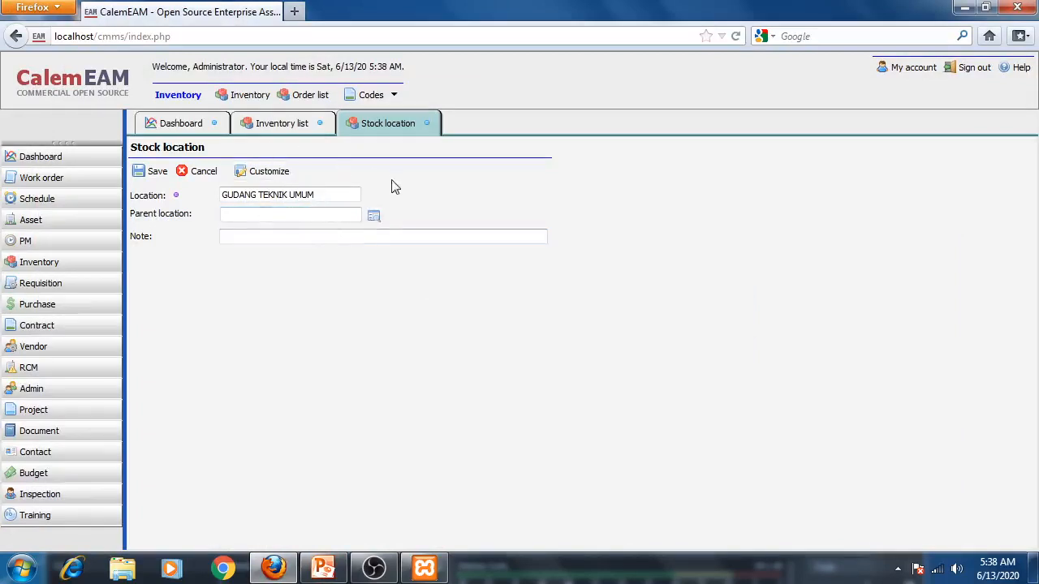
# - Set the parent location to GUDANG TEKNIK by picking it from the location lookup
pyautogui.click(376, 215)
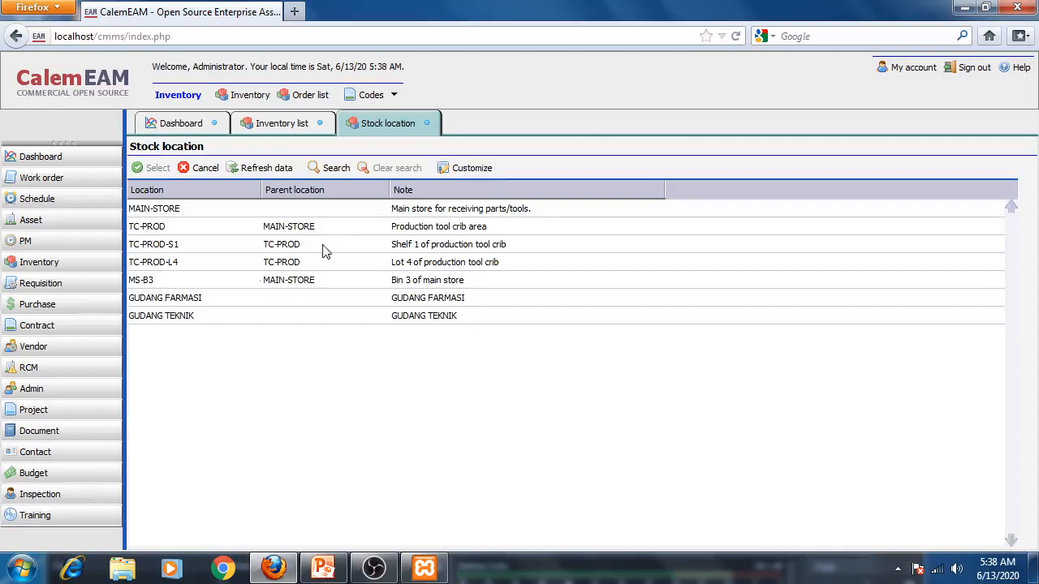
pyautogui.click(183, 316)
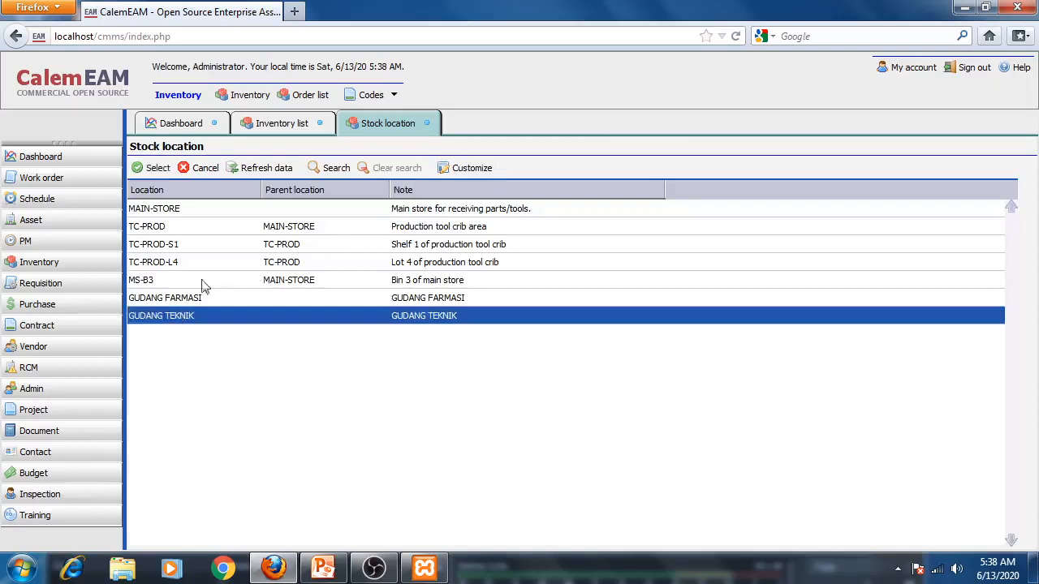
pyautogui.click(154, 168)
# - Enter the note GUDANG TEKNIK UMUM and save the new location
pyautogui.click(284, 235)
pyautogui.click(309, 266)
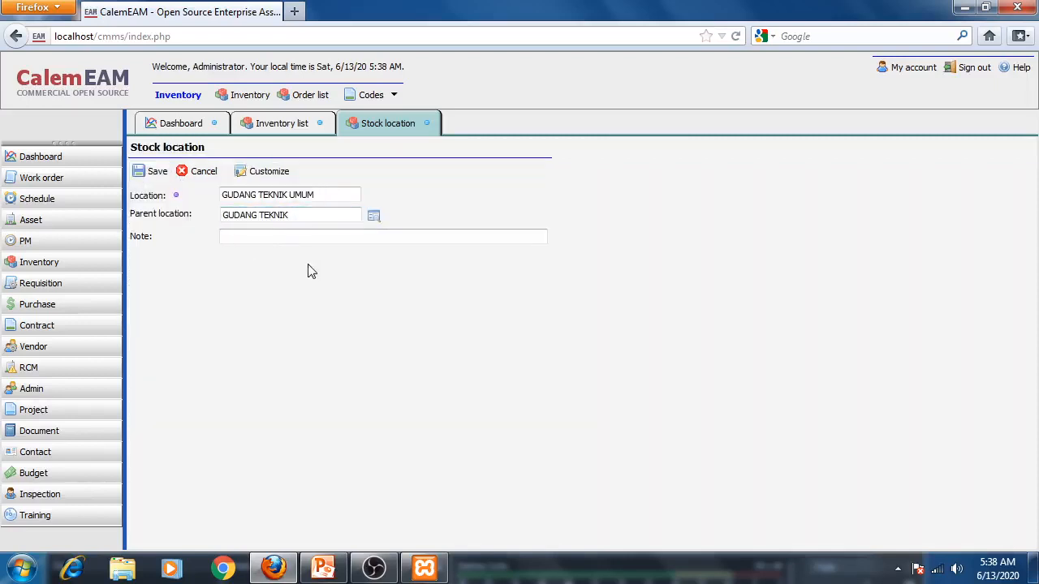
pyautogui.write('GUDANG TEKNIK UMUM')
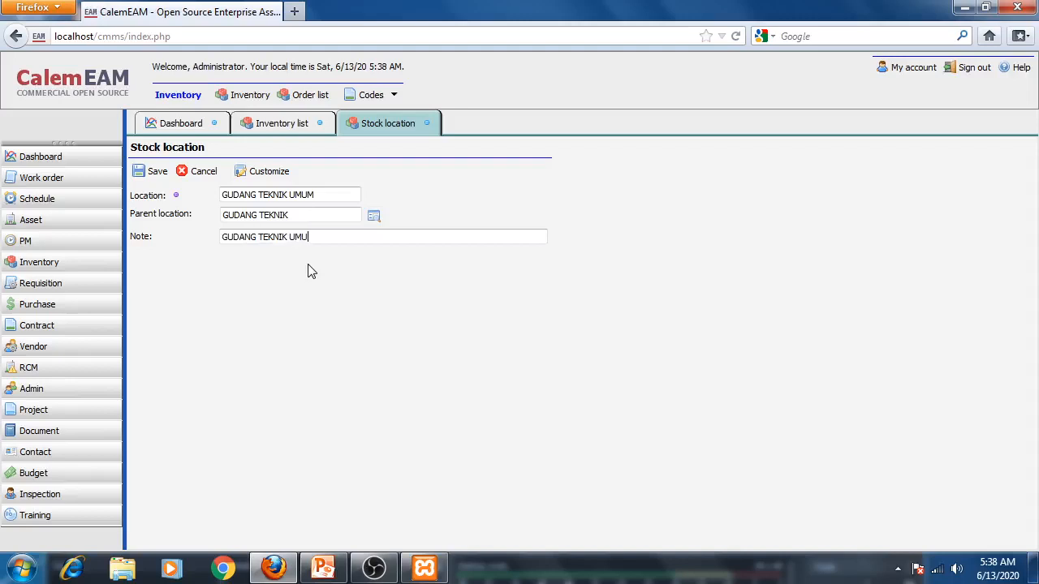
pyautogui.click(153, 171)
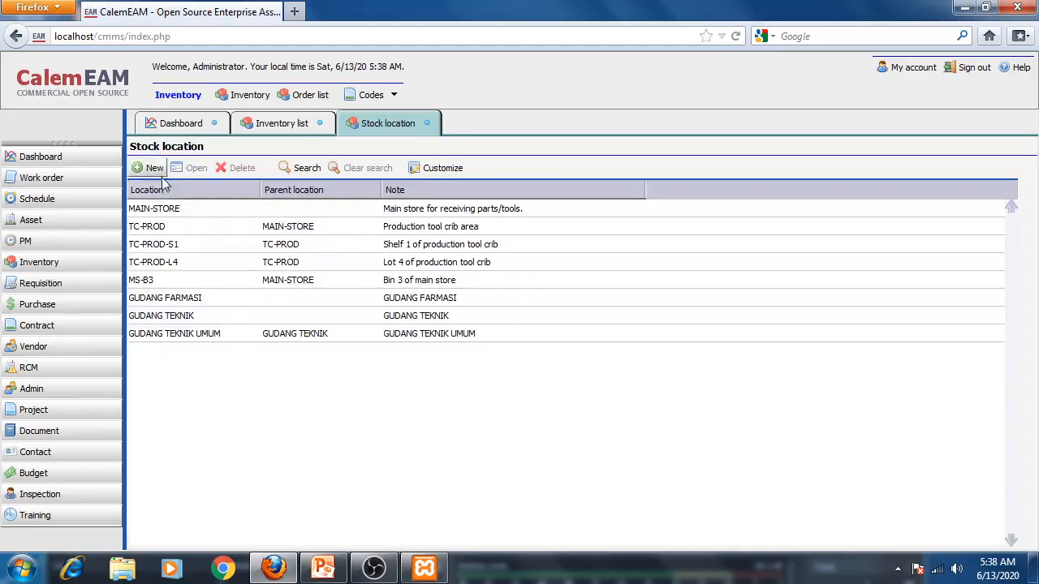
# - Start a new stock location GUDANG TEKNIK ELEKTROMEDIK with parent location GUDANG TEKNIK chosen from the lookup
pyautogui.click(152, 168)
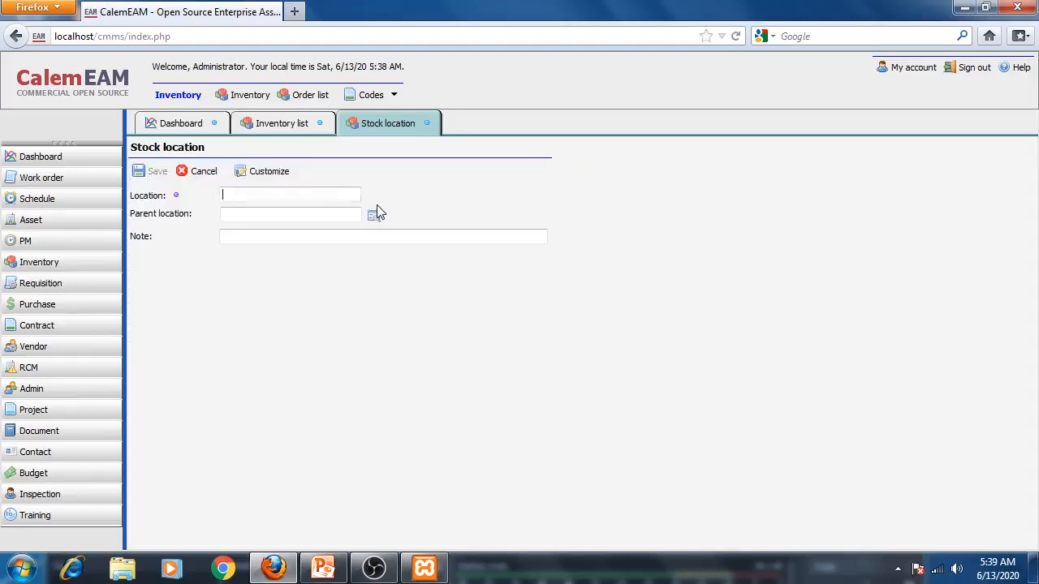
pyautogui.write('GUDANG TEKNIK ELEKTROMEDIK')
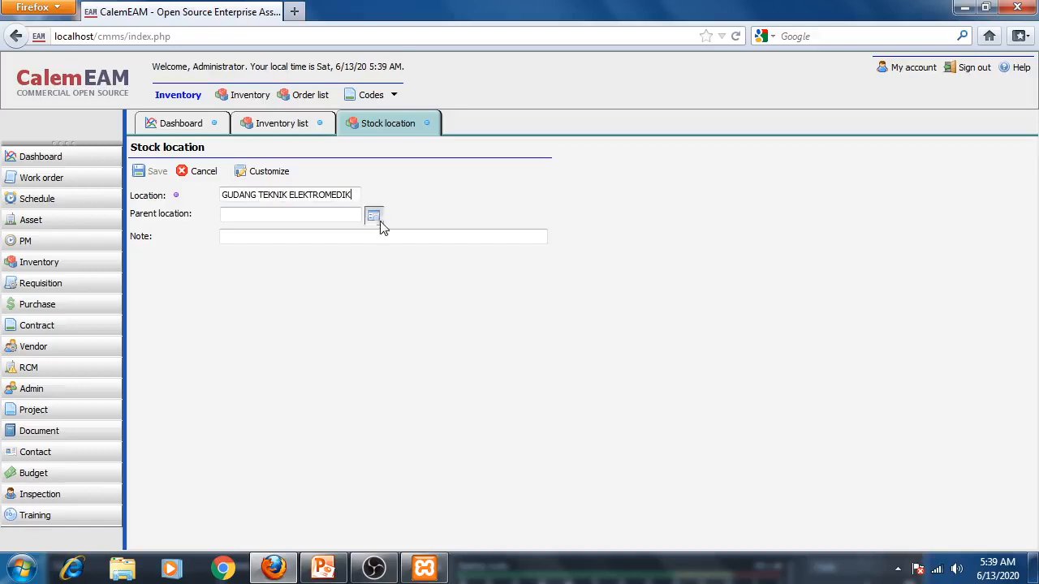
pyautogui.click(373, 215)
pyautogui.click(157, 168)
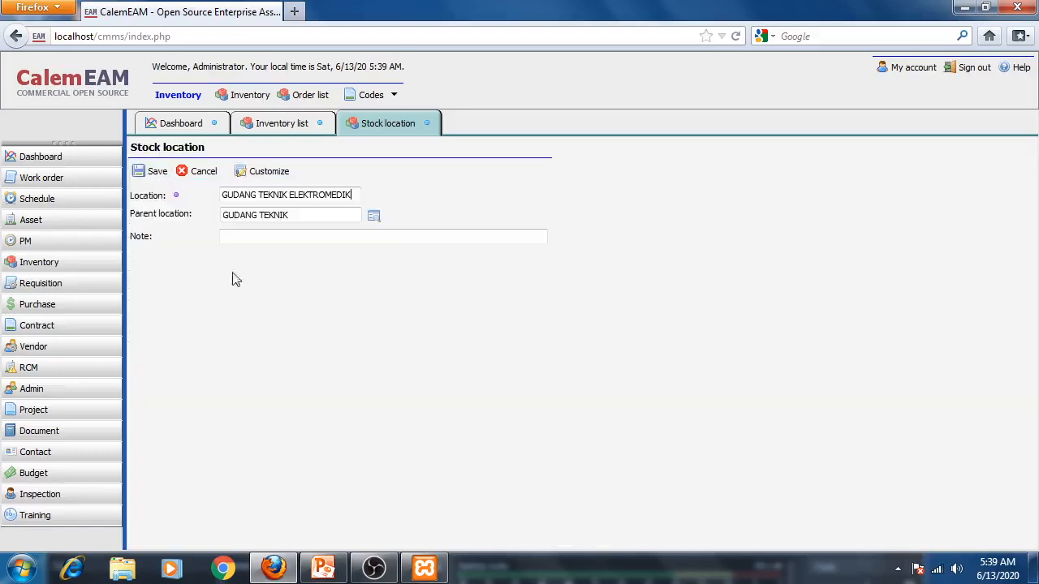
# - Enter the note GUDANG TEKNIK ELEKTROMEDIK and save the location
pyautogui.write('GUDANG TEKNIK ELEKTROMEDIK')
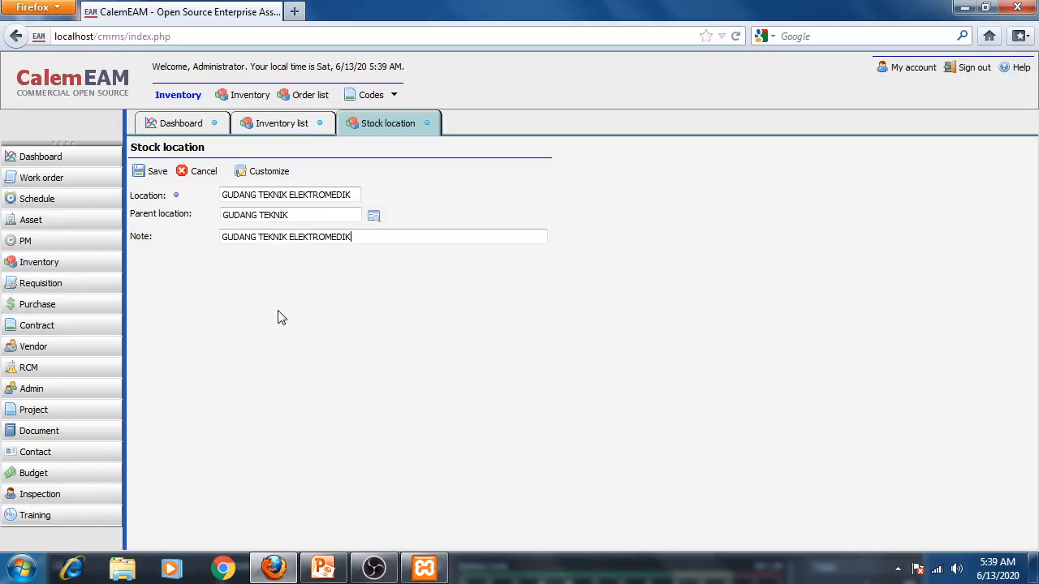
pyautogui.click(148, 171)
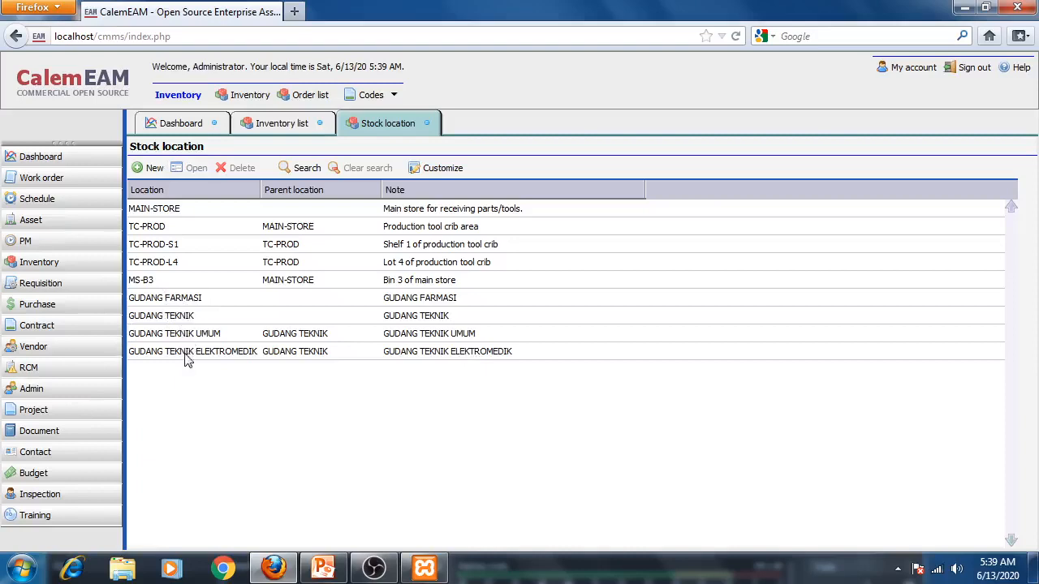
# - Close the stock location tab and review the presentation's slide of example inventory type data
pyautogui.click(428, 125)
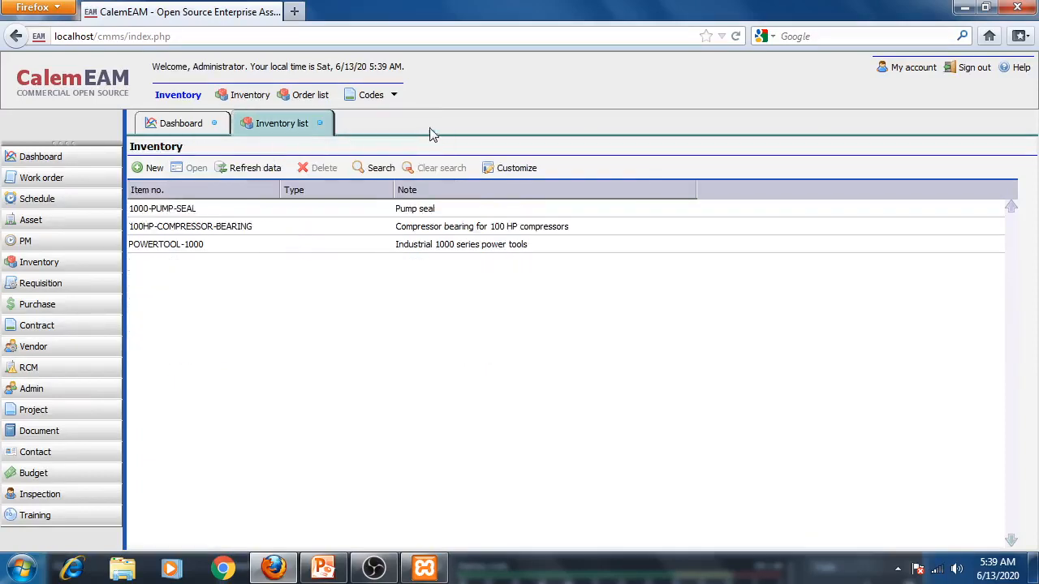
pyautogui.click(323, 568)
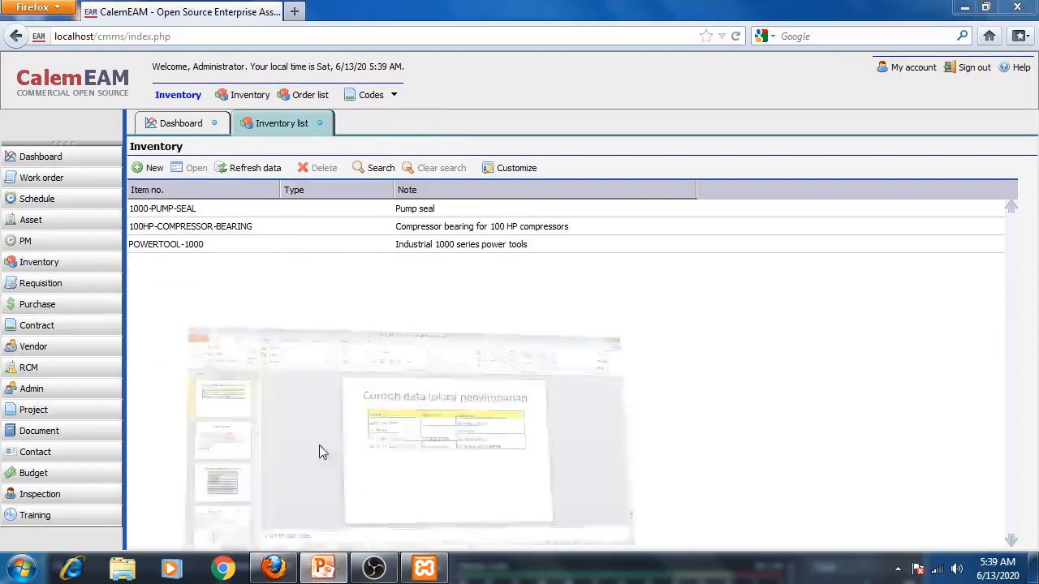
pyautogui.scroll(5, 72, 414)
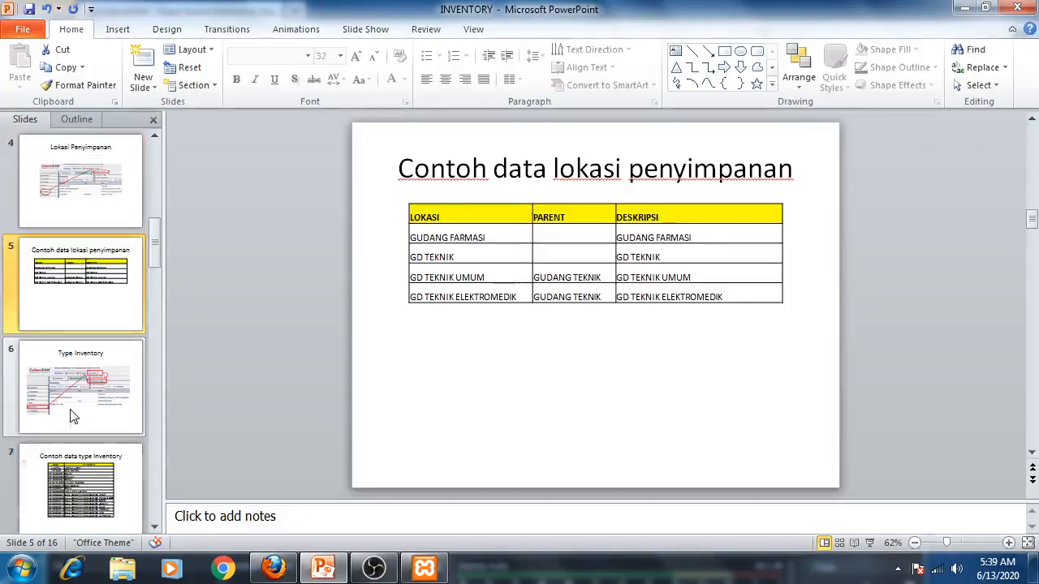
pyautogui.click(71, 414)
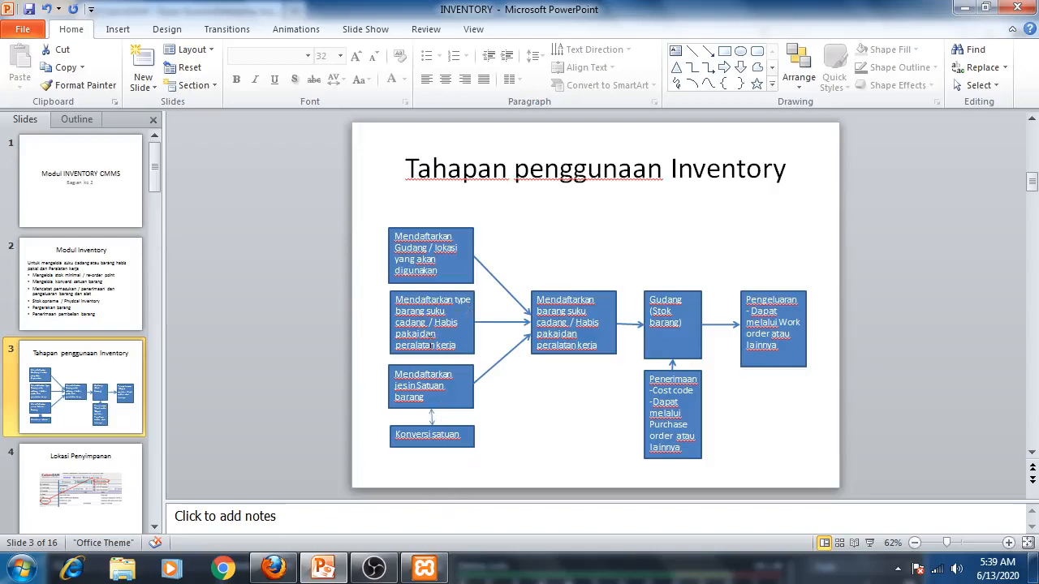
pyautogui.click(323, 570)
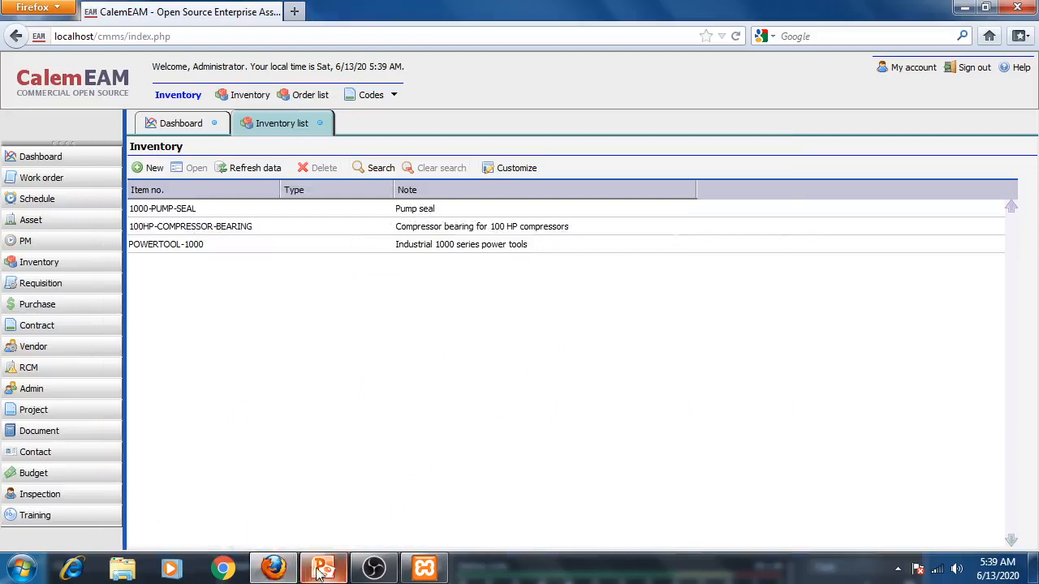
pyautogui.click(323, 570)
pyautogui.scroll(-3, 97, 439)
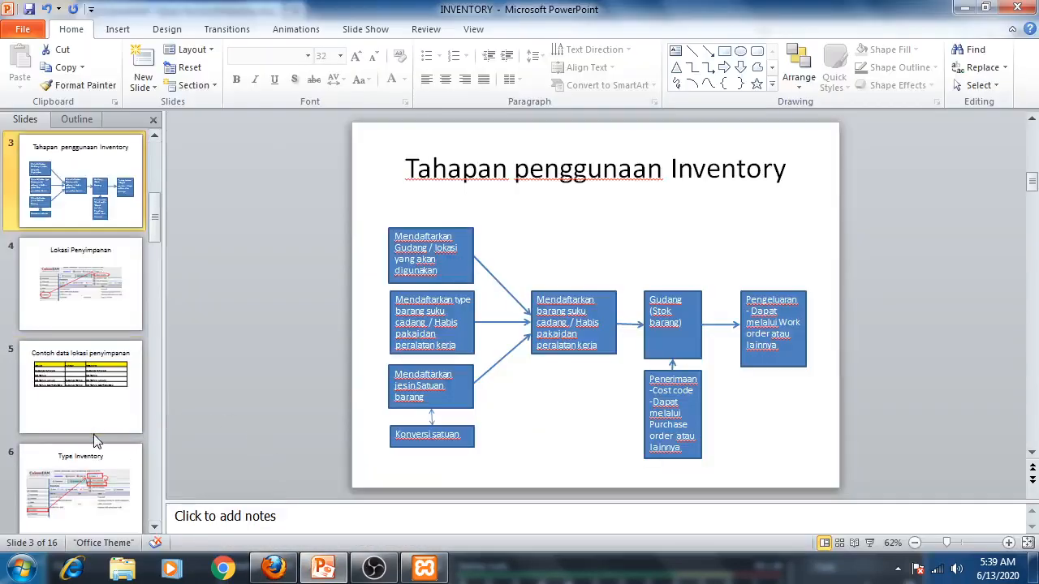
pyautogui.scroll(-1, 96, 441)
pyautogui.scroll(-1, 94, 439)
pyautogui.click(109, 416)
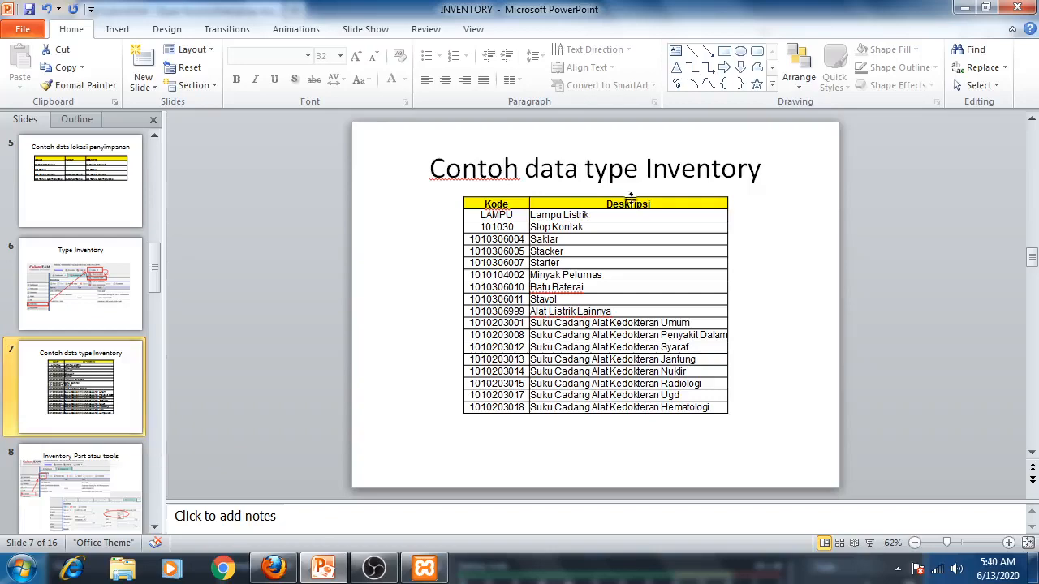
# - Open the INVENTORY Part 1 presentation and review its example inventory case slide before returning to the browser
pyautogui.click(965, 8)
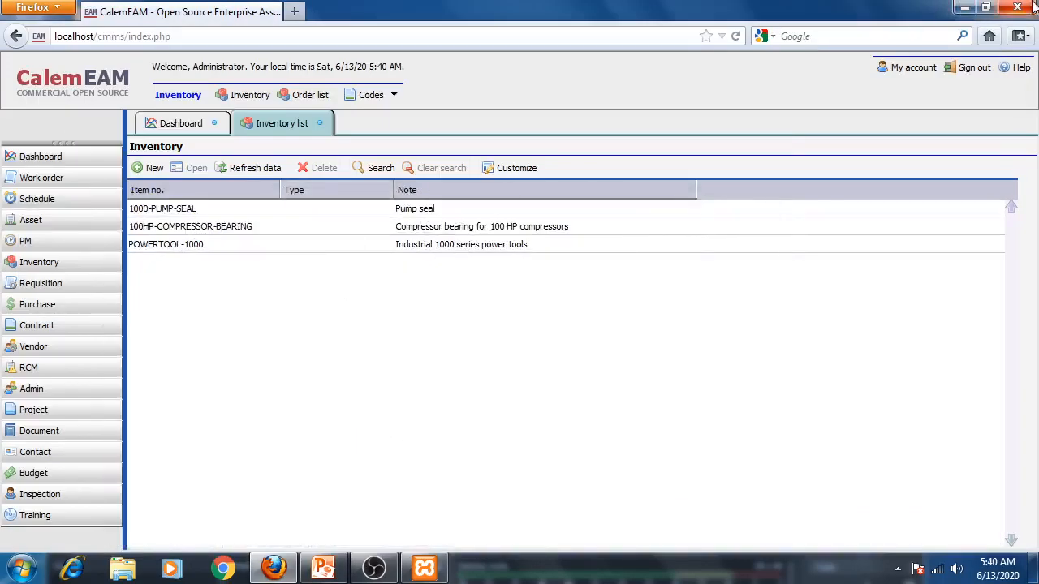
pyautogui.click(965, 8)
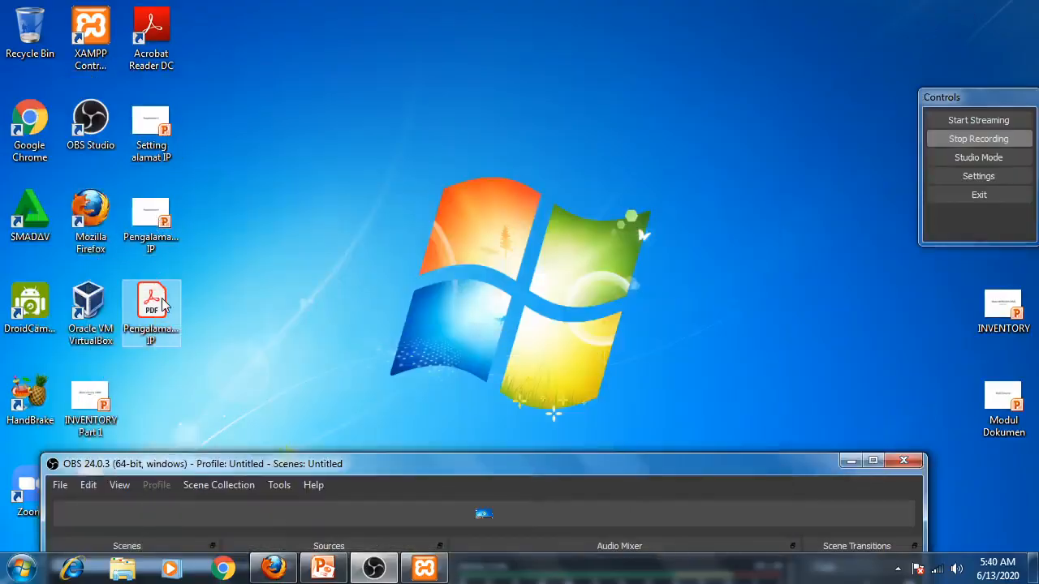
pyautogui.click(86, 398)
pyautogui.doubleClick(85, 398)
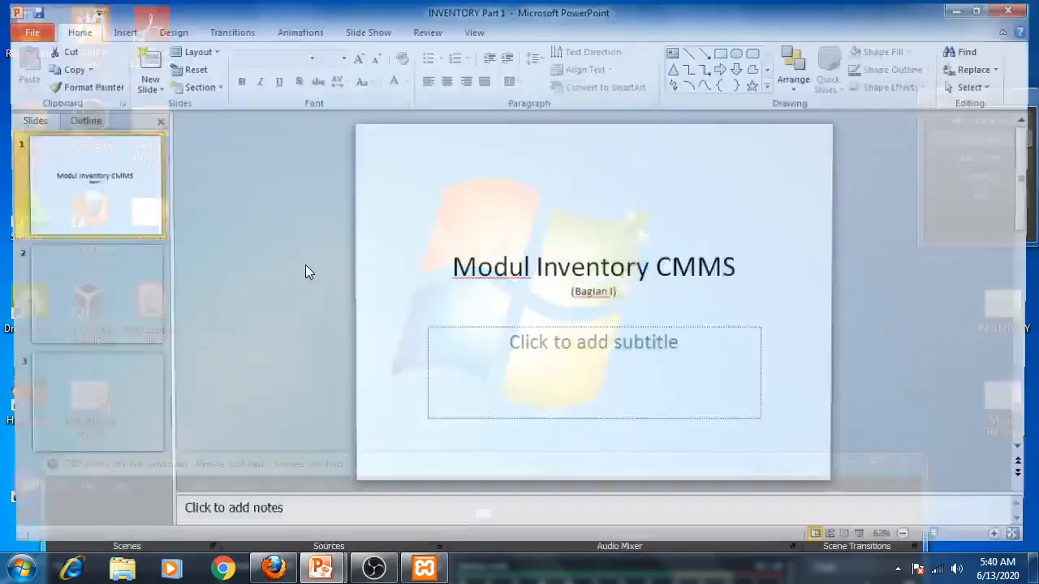
pyautogui.click(81, 398)
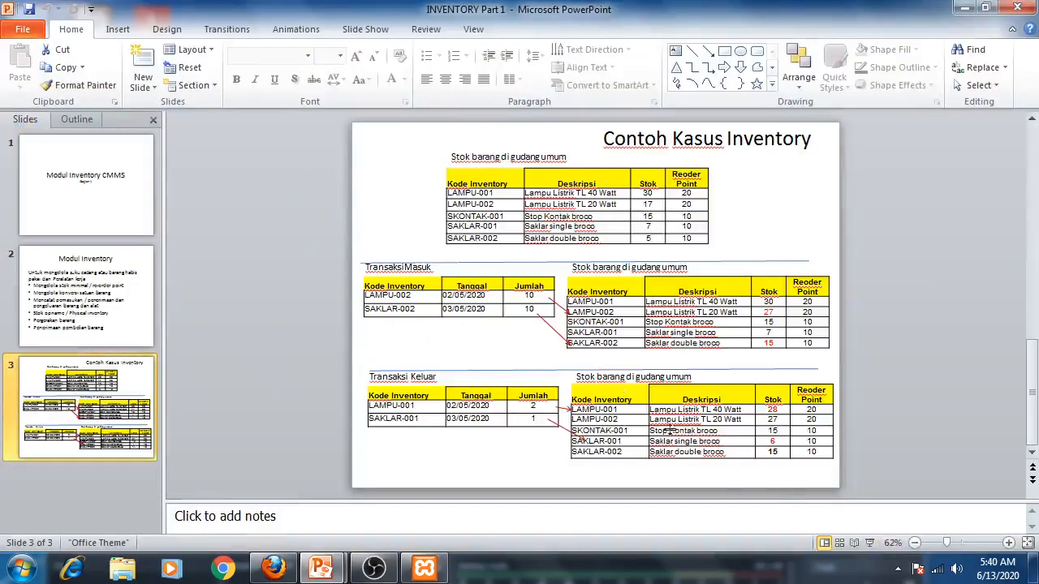
pyautogui.click(481, 211)
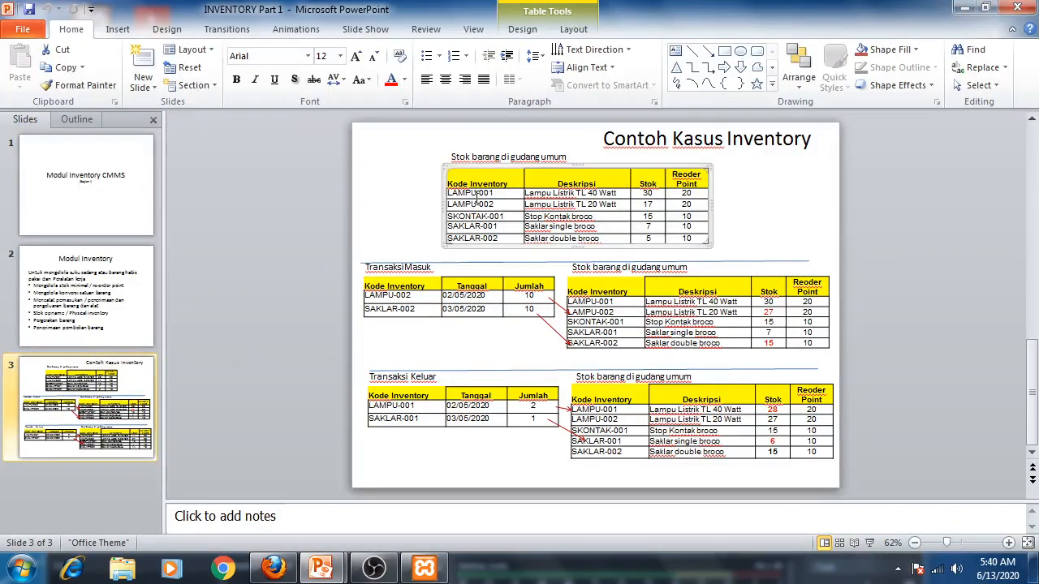
pyautogui.click(502, 196)
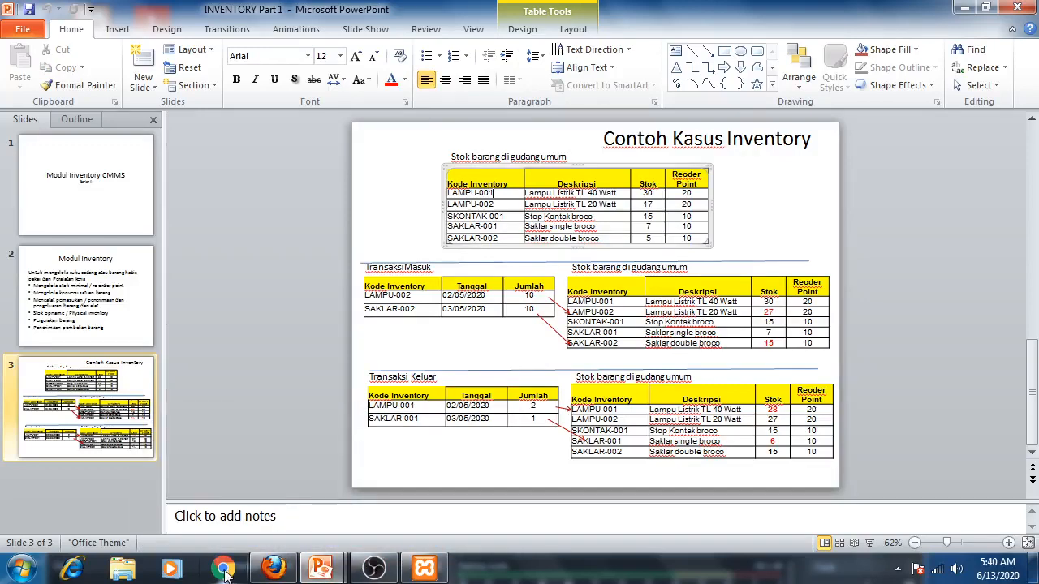
pyautogui.click(273, 568)
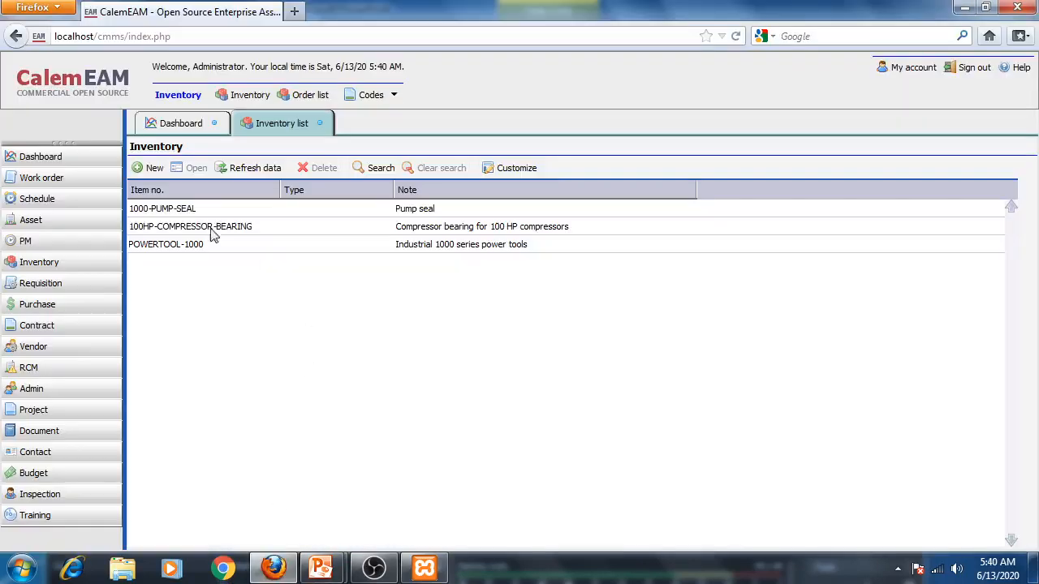
# - Open the inventory type codes and add a new type LAMPU with note LAMPU LISTRIK, saving it
pyautogui.click(394, 96)
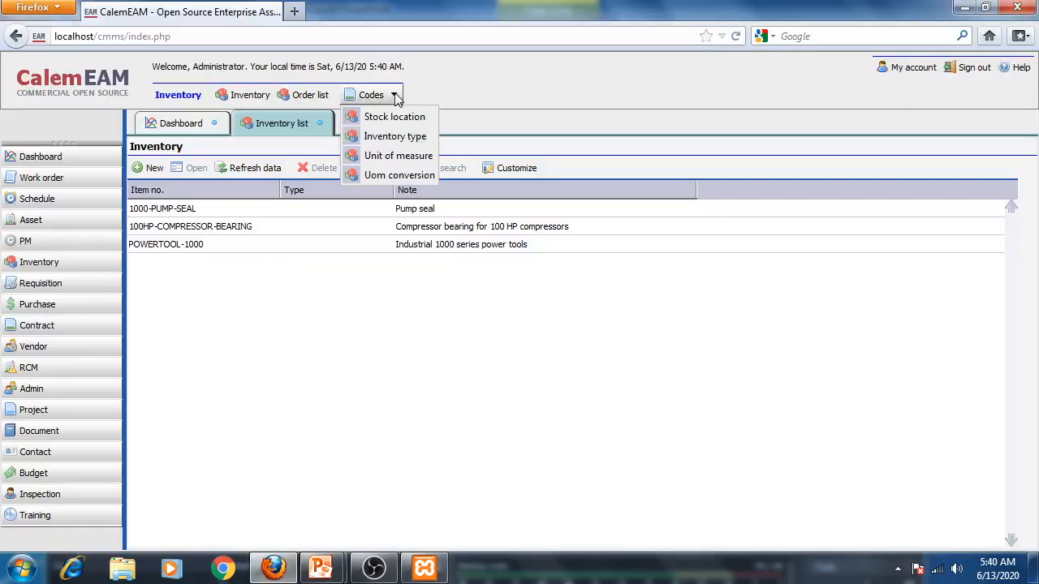
pyautogui.click(414, 135)
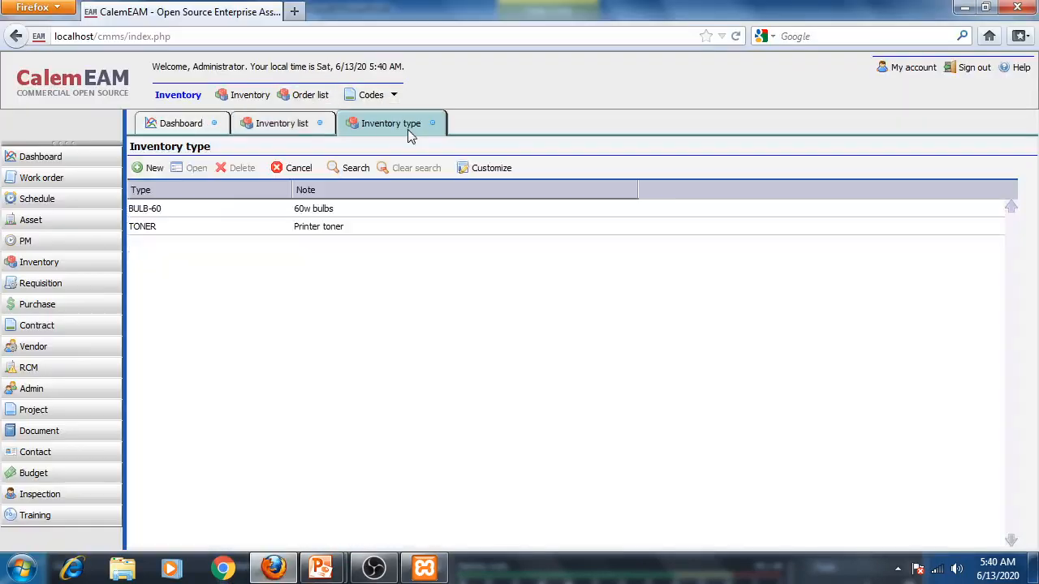
pyautogui.click(151, 168)
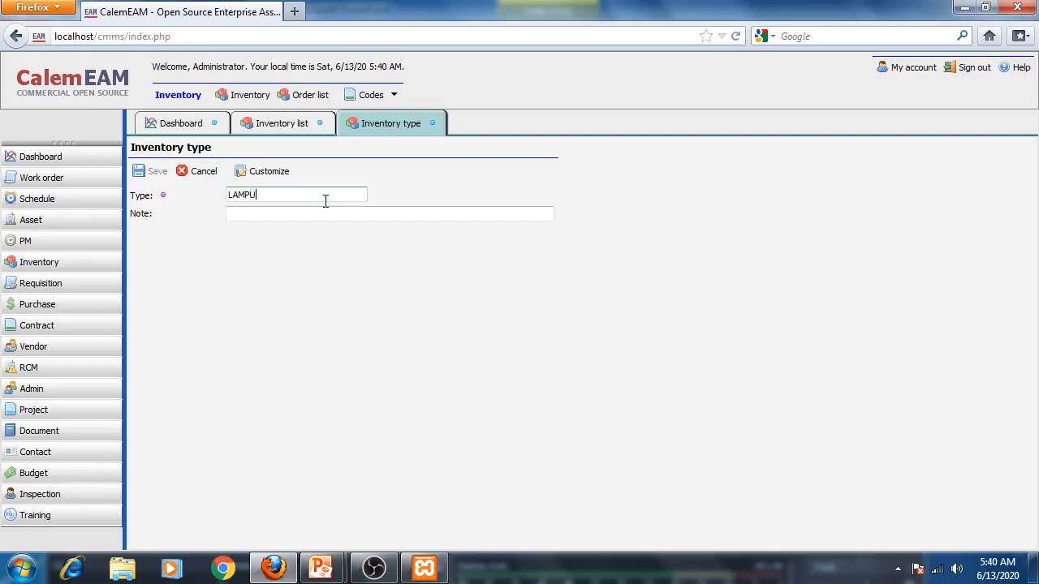
pyautogui.click(321, 216)
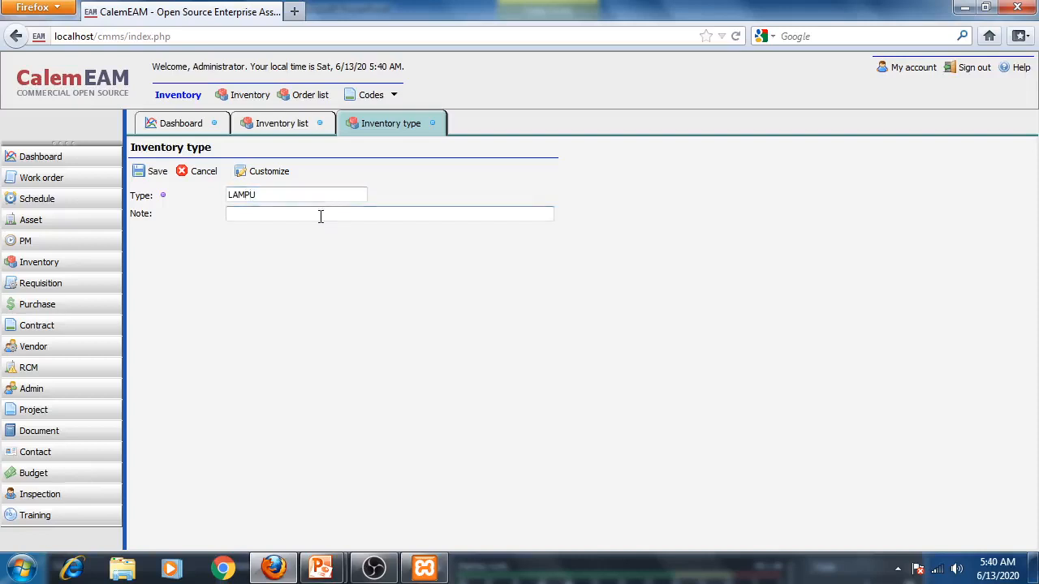
pyautogui.write('LAMPU LISTRIK')
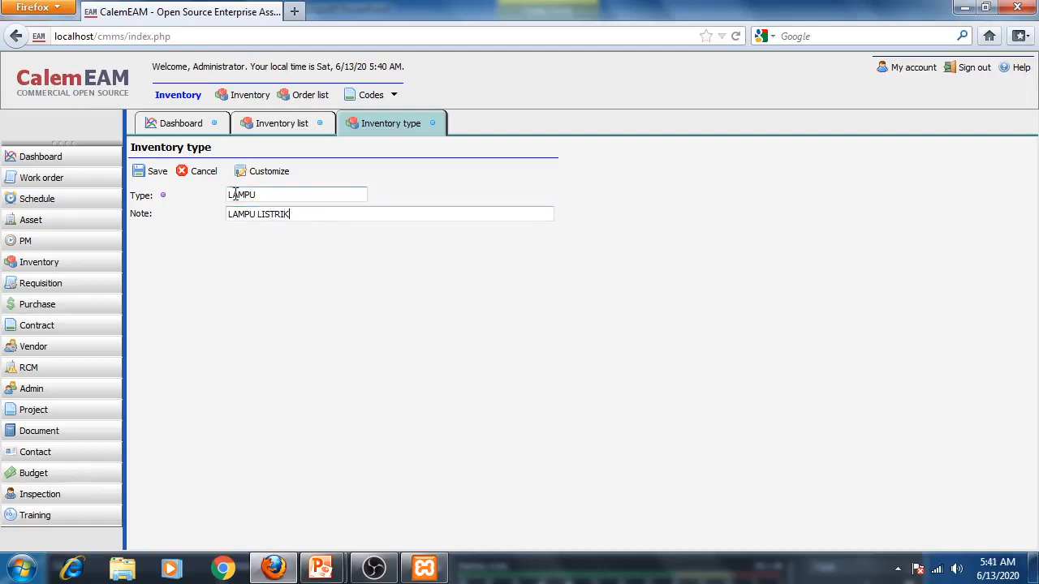
pyautogui.click(154, 173)
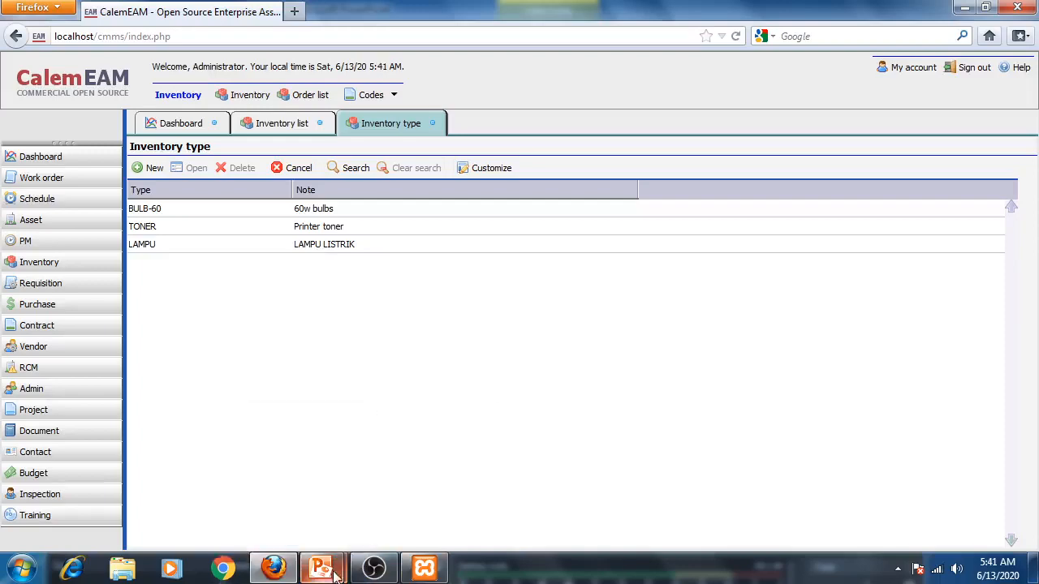
# - Add a new inventory type SKONTAK with note STOP KONTAK LISTRIK and save it
pyautogui.moveTo(321, 568)
pyautogui.click(443, 451)
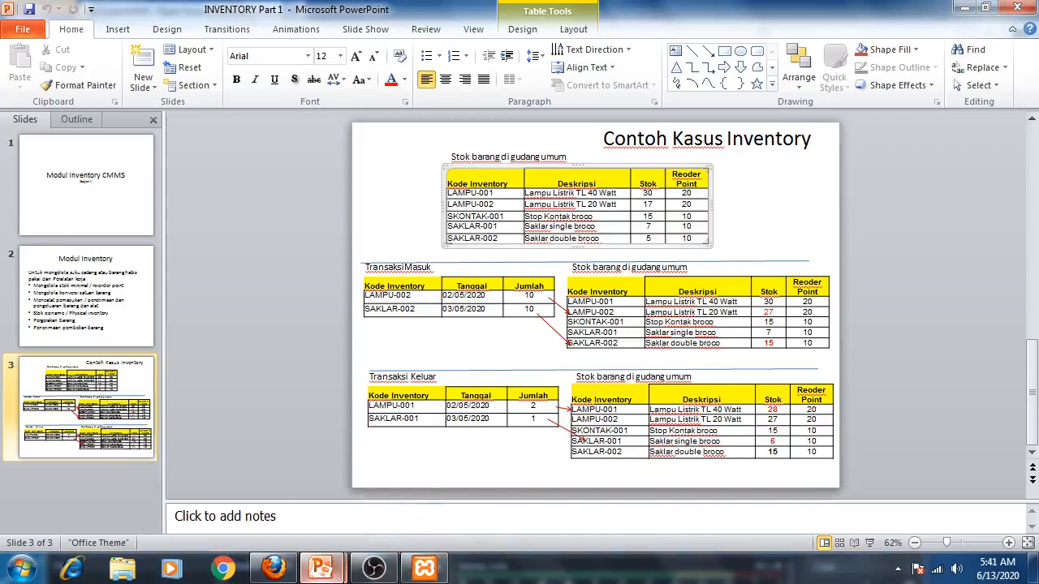
pyautogui.moveTo(329, 576)
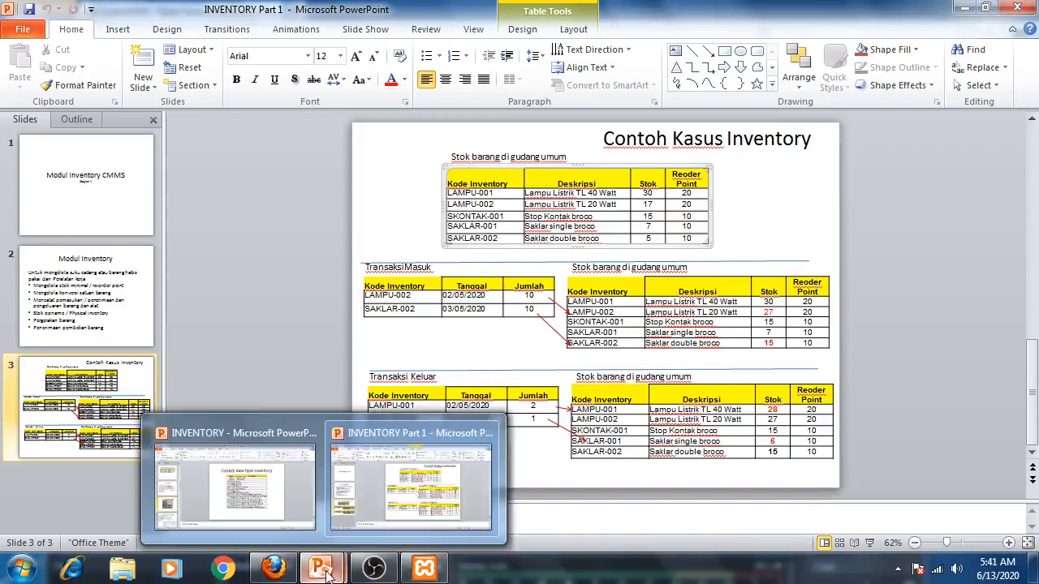
pyautogui.click(310, 503)
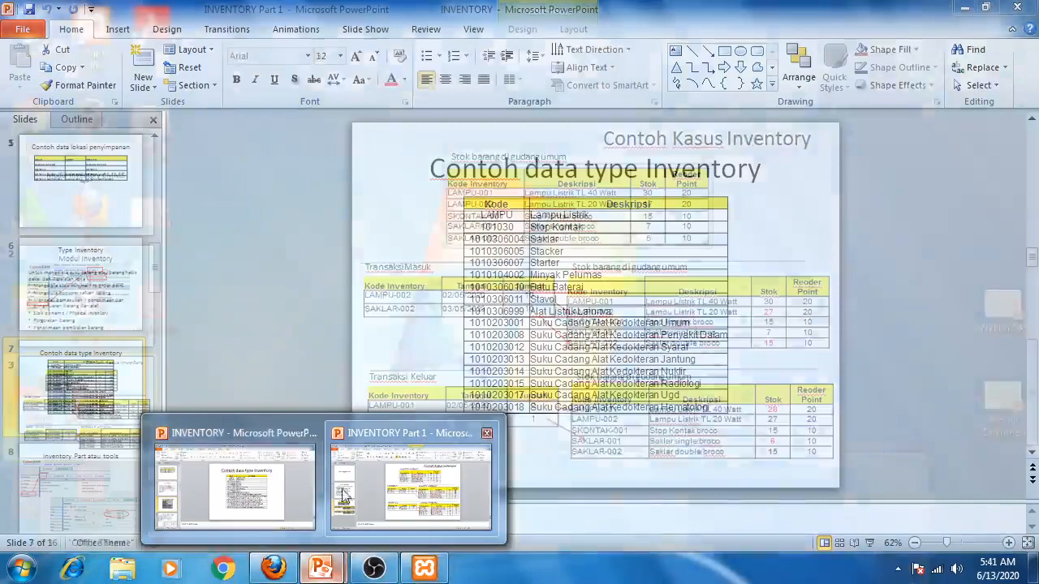
pyautogui.click(276, 569)
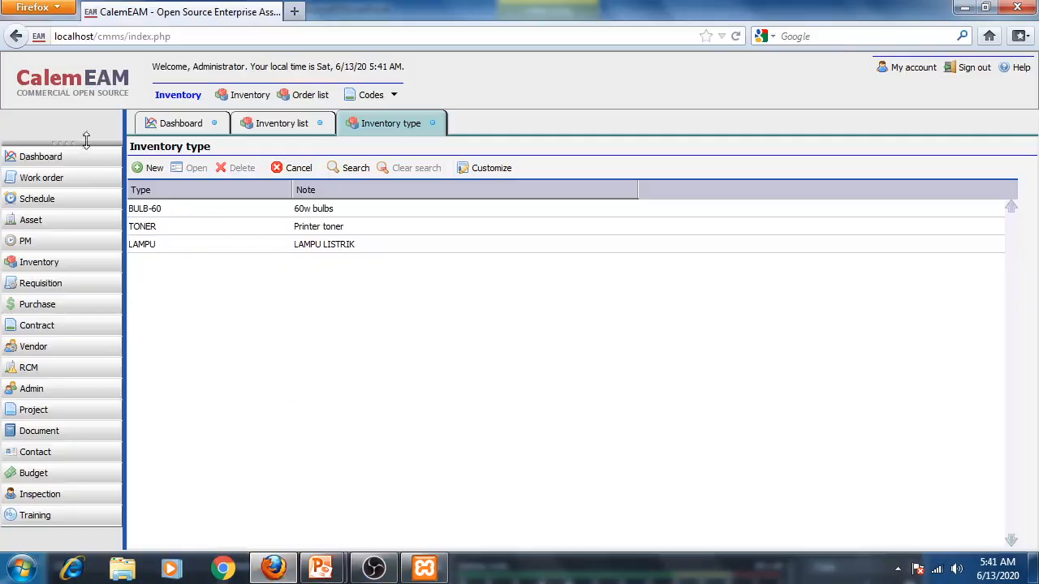
pyautogui.click(139, 171)
pyautogui.write('S')
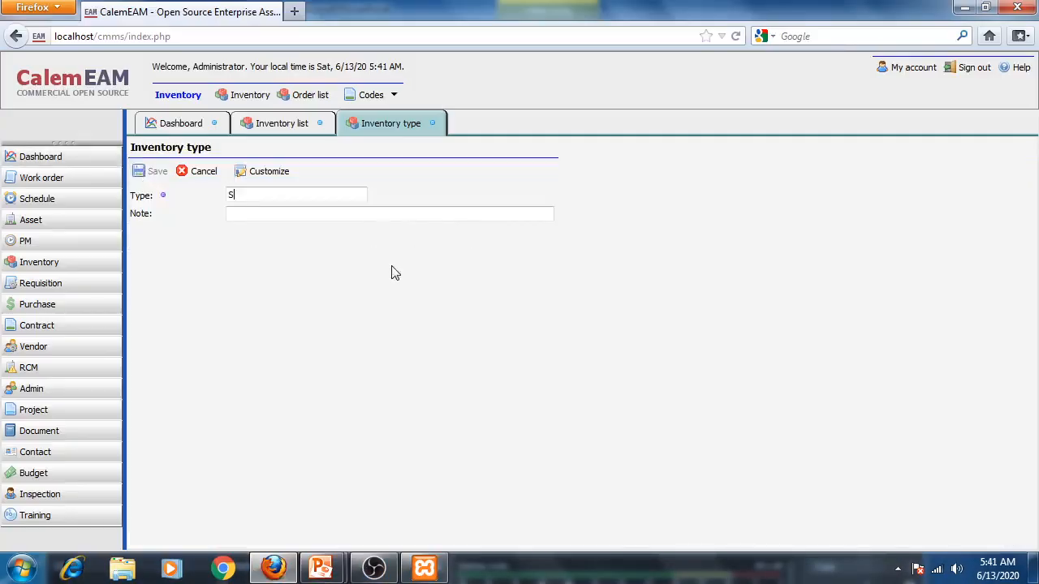
pyautogui.write('KONTAK')
pyautogui.click(262, 216)
pyautogui.write('STOPKO')
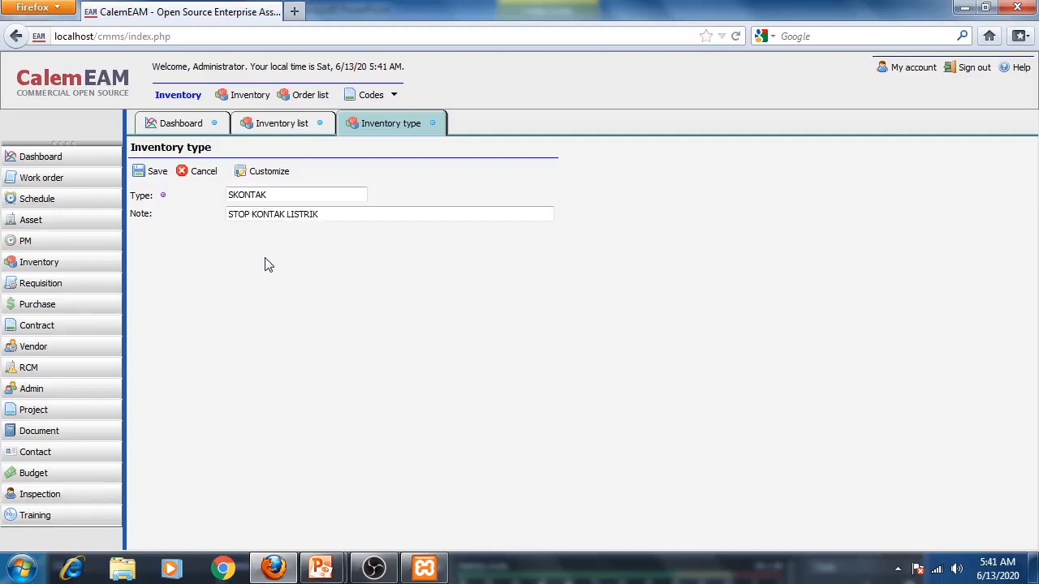
pyautogui.click(146, 171)
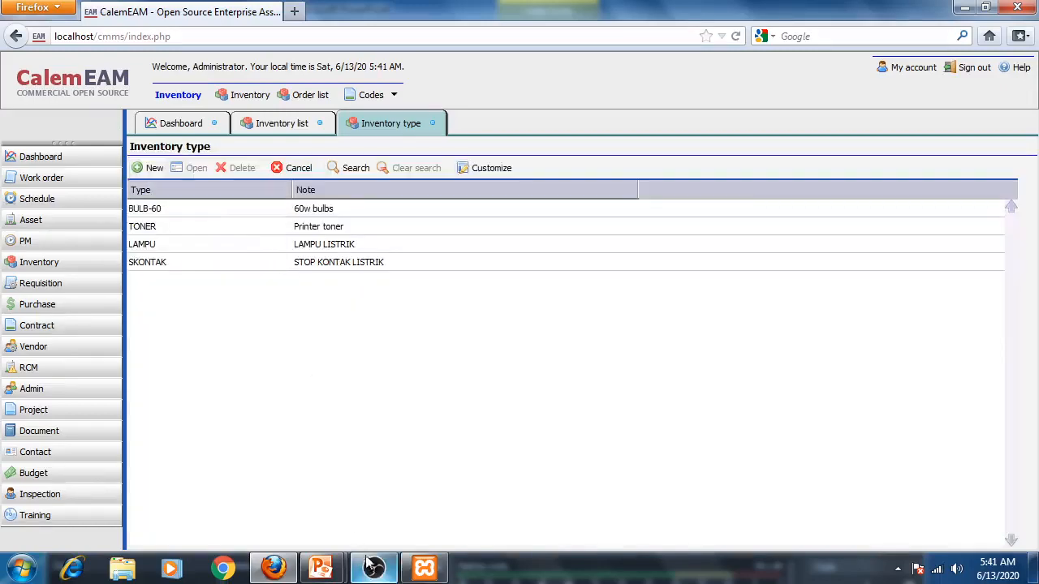
# - Add a new inventory type SAKLAR with note SAKLAR LISTRIK and save it
pyautogui.moveTo(320, 568)
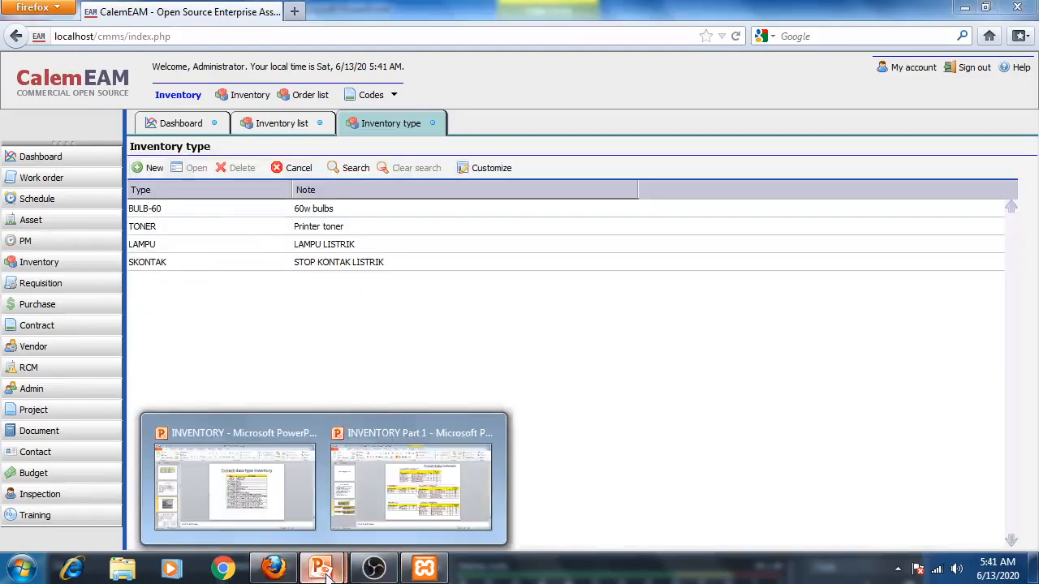
pyautogui.click(444, 526)
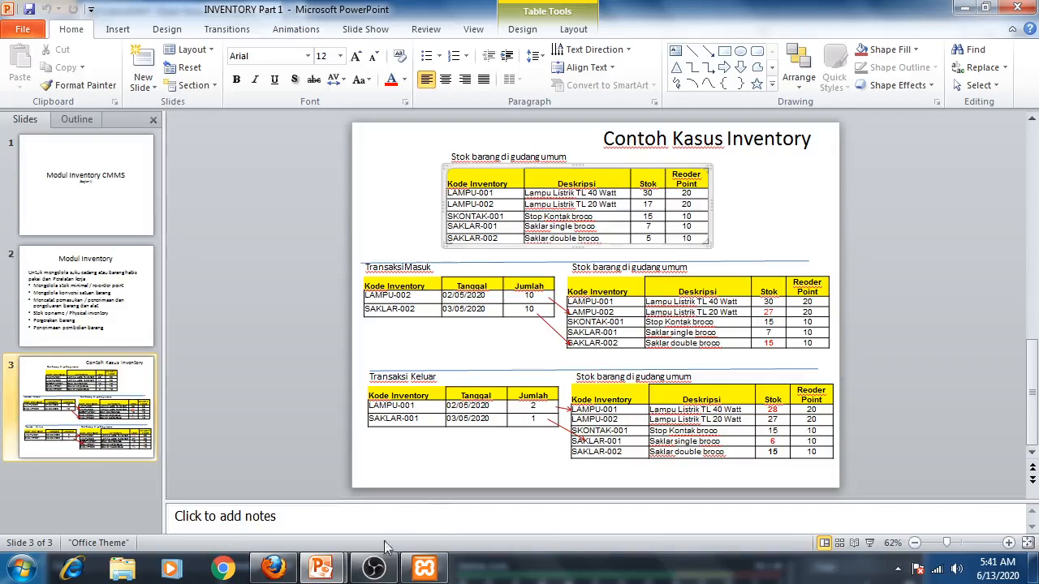
pyautogui.click(273, 568)
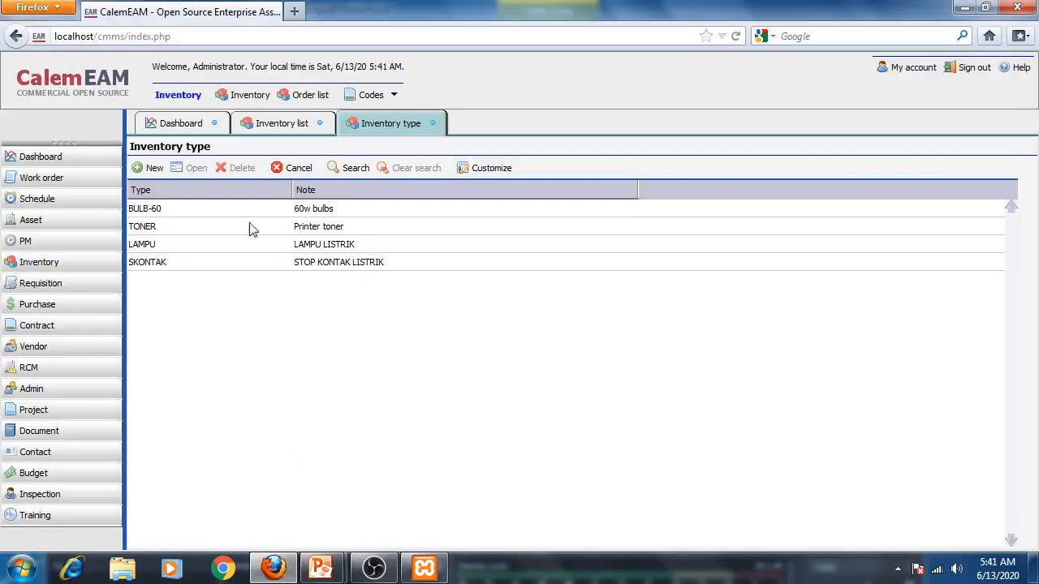
pyautogui.click(153, 168)
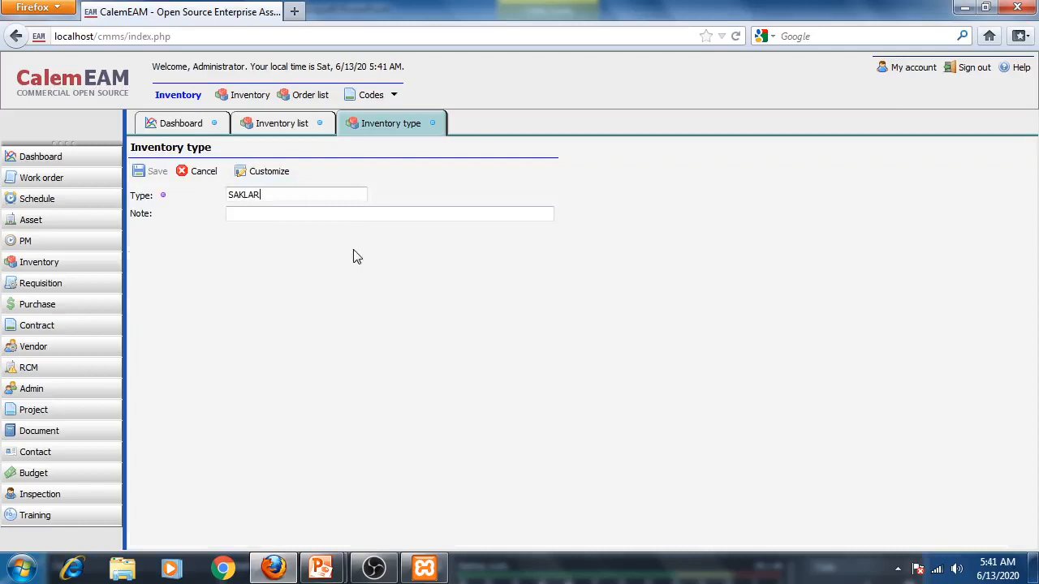
pyautogui.click(300, 214)
pyautogui.press('BackSpace')
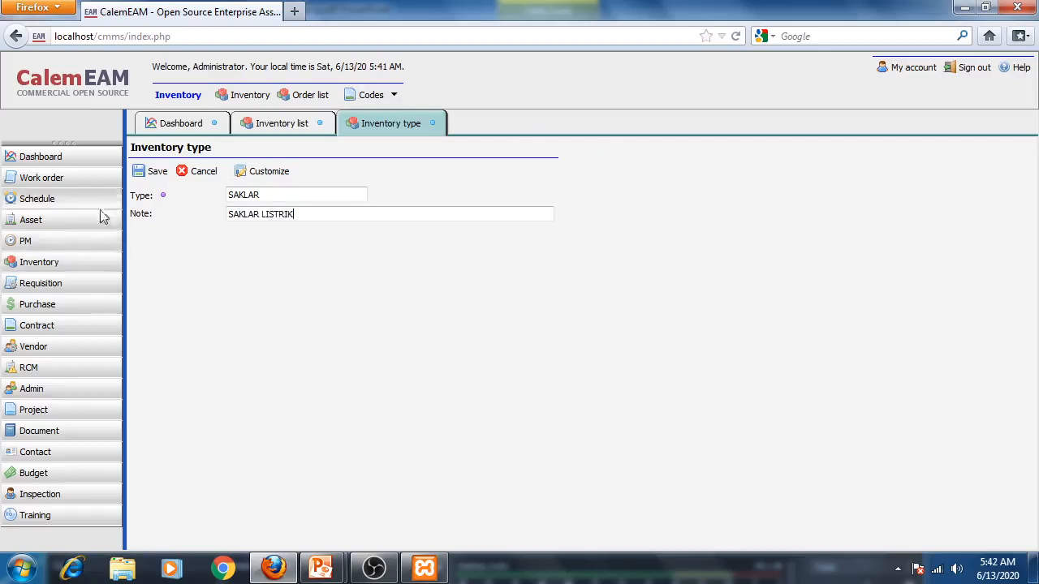
pyautogui.click(142, 170)
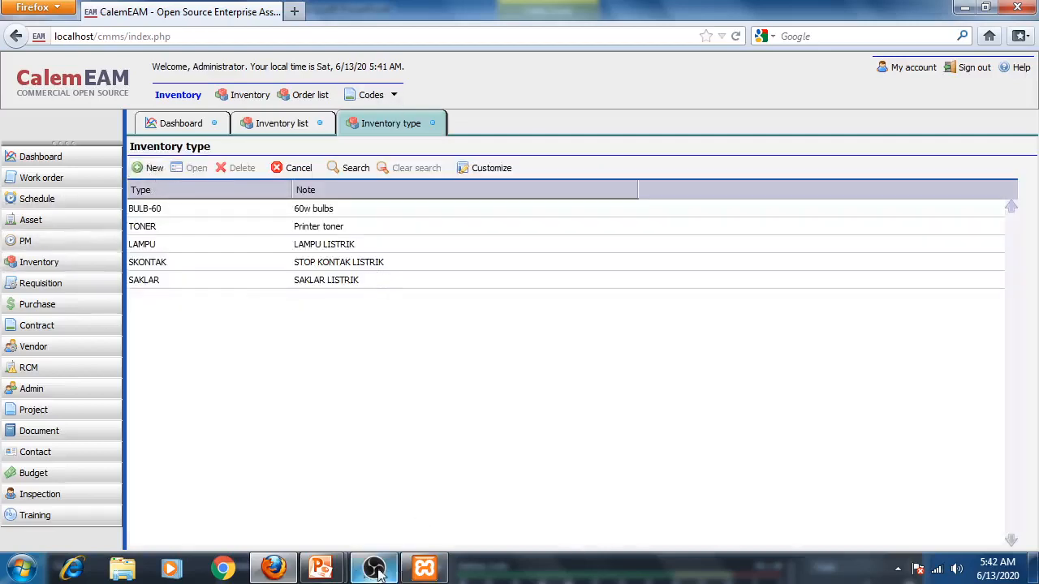
pyautogui.moveTo(322, 570)
pyautogui.click(455, 528)
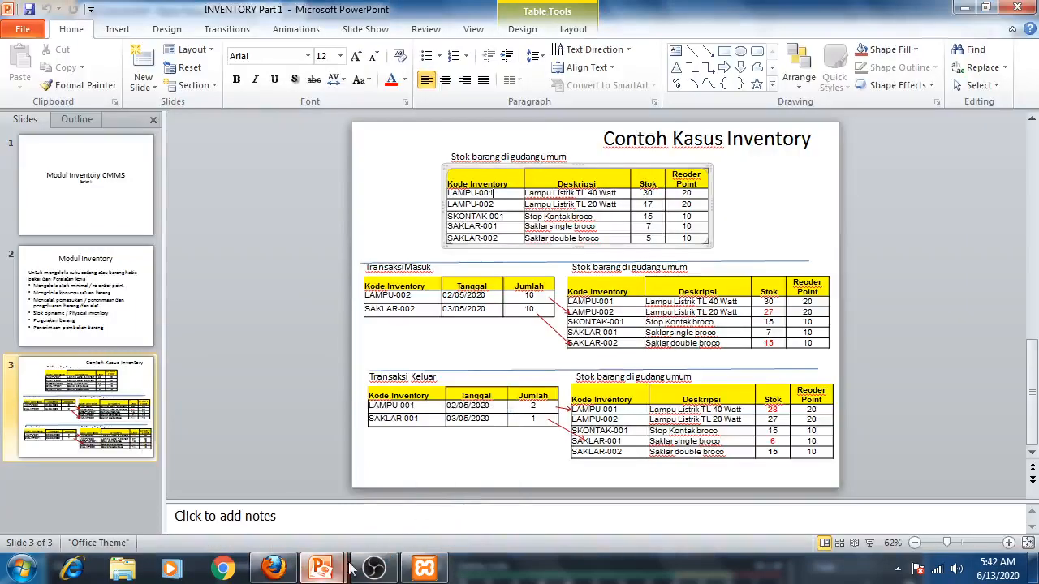
pyautogui.click(274, 568)
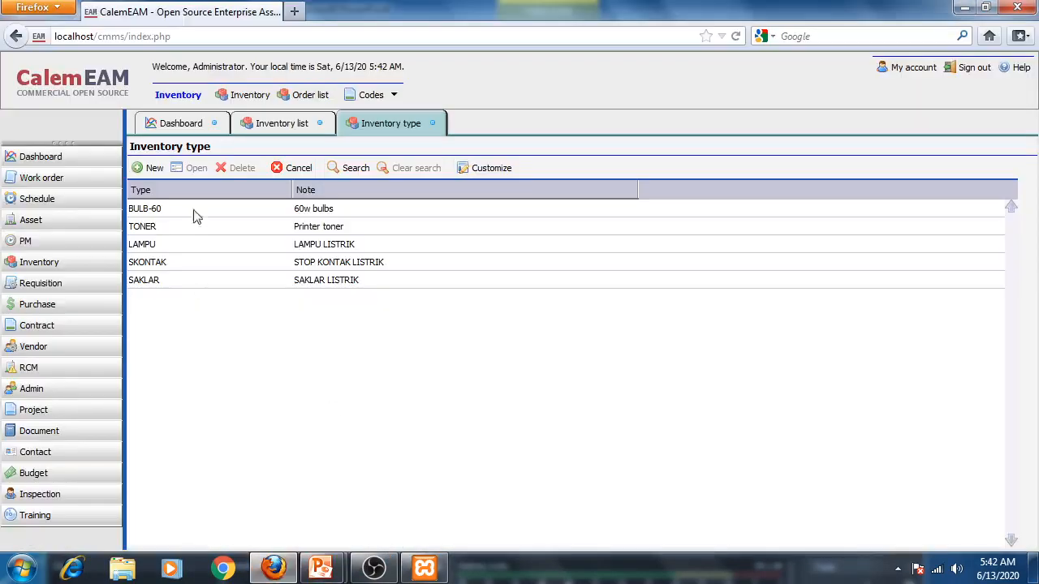
# - Add a new inventory type KBLECG with note KABEL ECG and save it
pyautogui.click(149, 168)
pyautogui.click(328, 194)
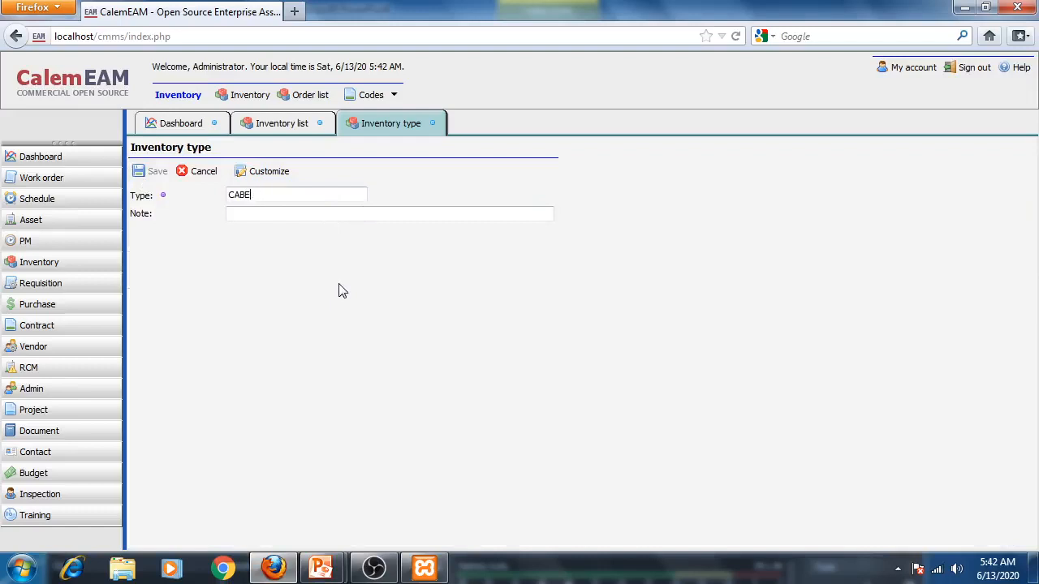
pyautogui.write('CABE')
pyautogui.press('BackSpace')
pyautogui.press('BackSpace')
pyautogui.press('BackSpace')
pyautogui.write('BL')
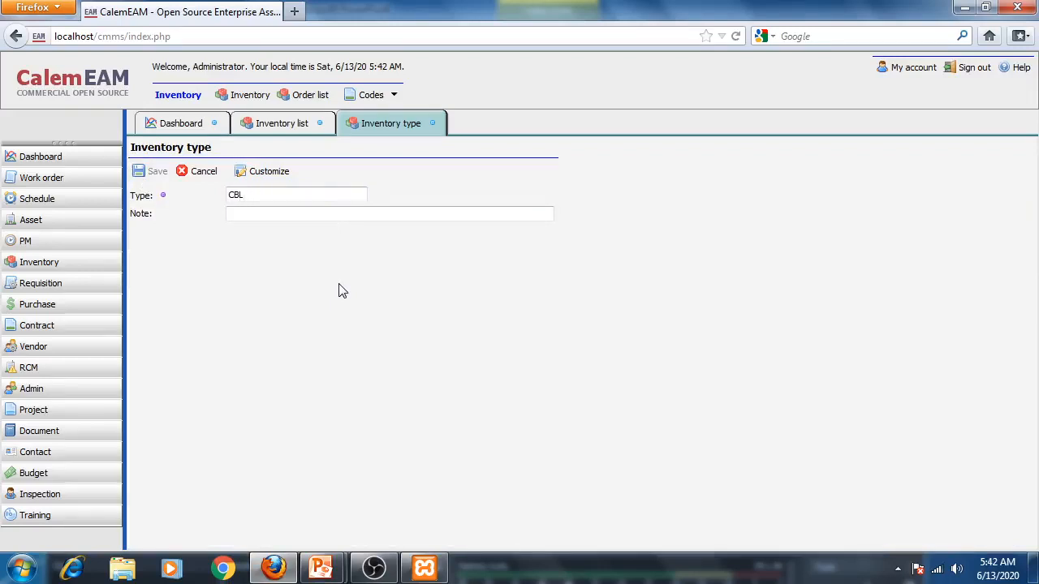
pyautogui.press('BackSpace')
pyautogui.press('BackSpace')
pyautogui.click(282, 216)
pyautogui.write('KABEL ECG')
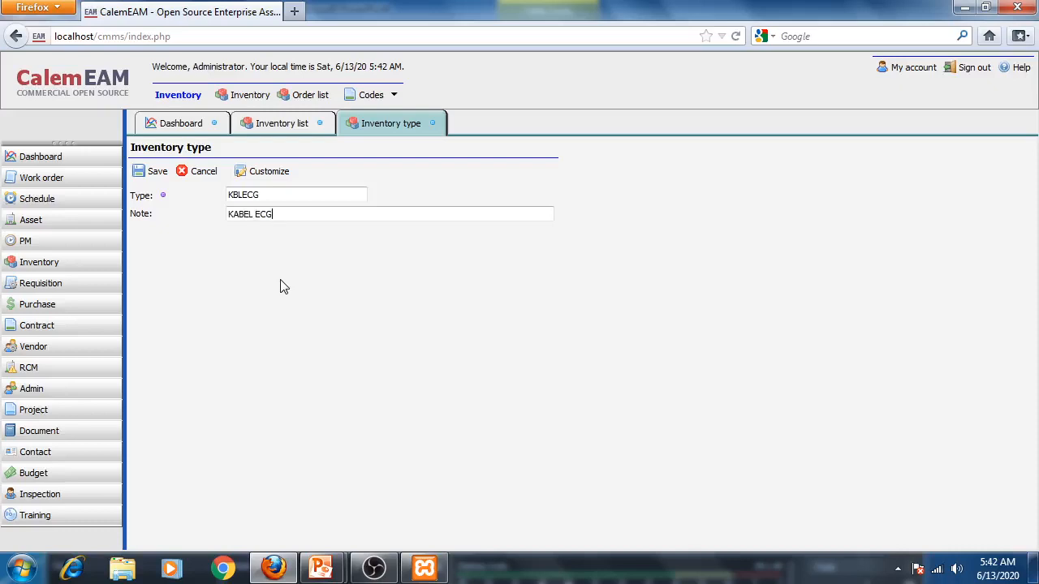
pyautogui.click(150, 172)
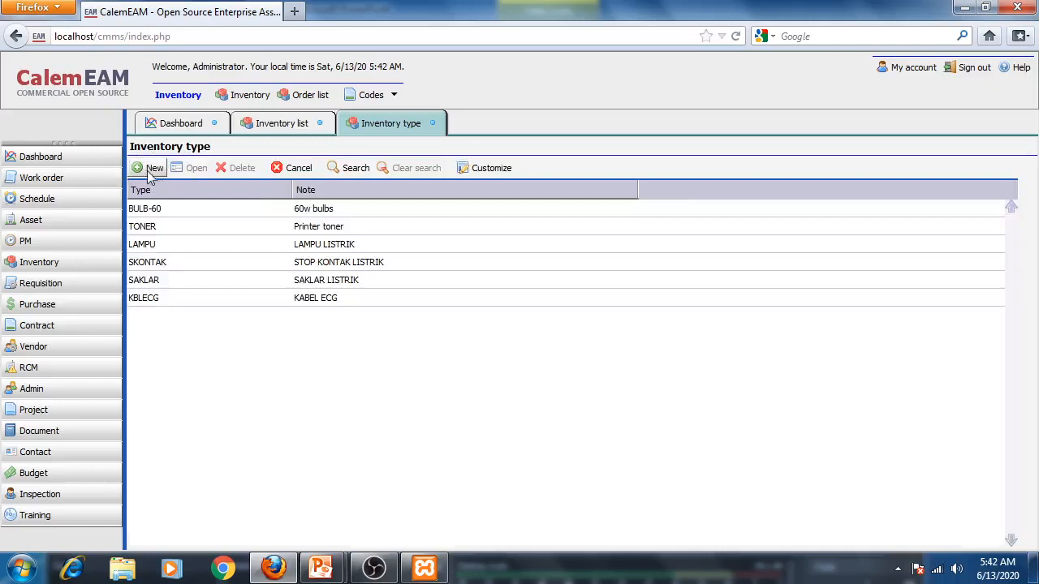
# - Add a new inventory type TANG with note TANG and save it
pyautogui.click(148, 173)
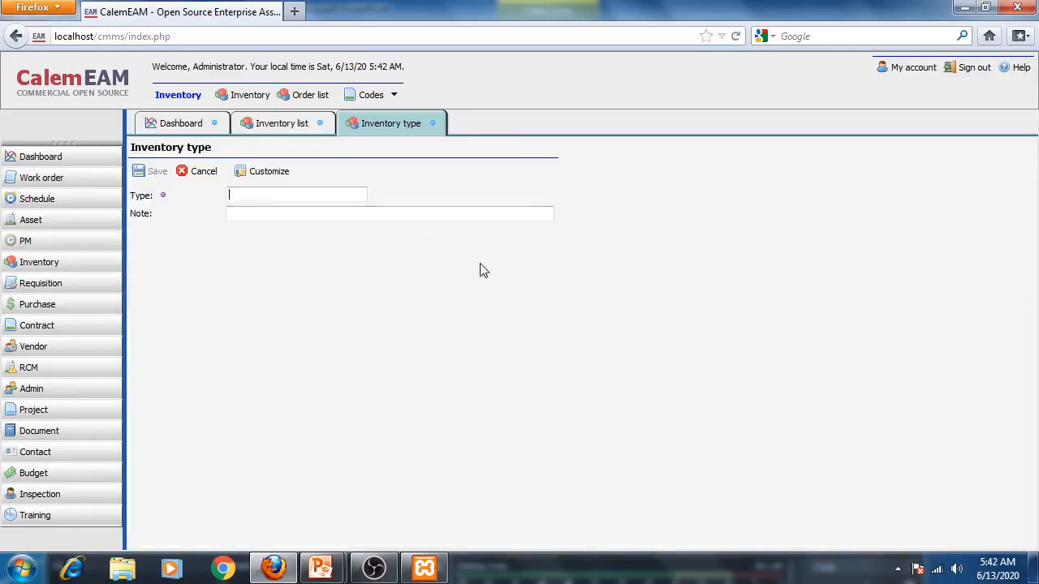
pyautogui.click(335, 215)
pyautogui.write('TANG KE')
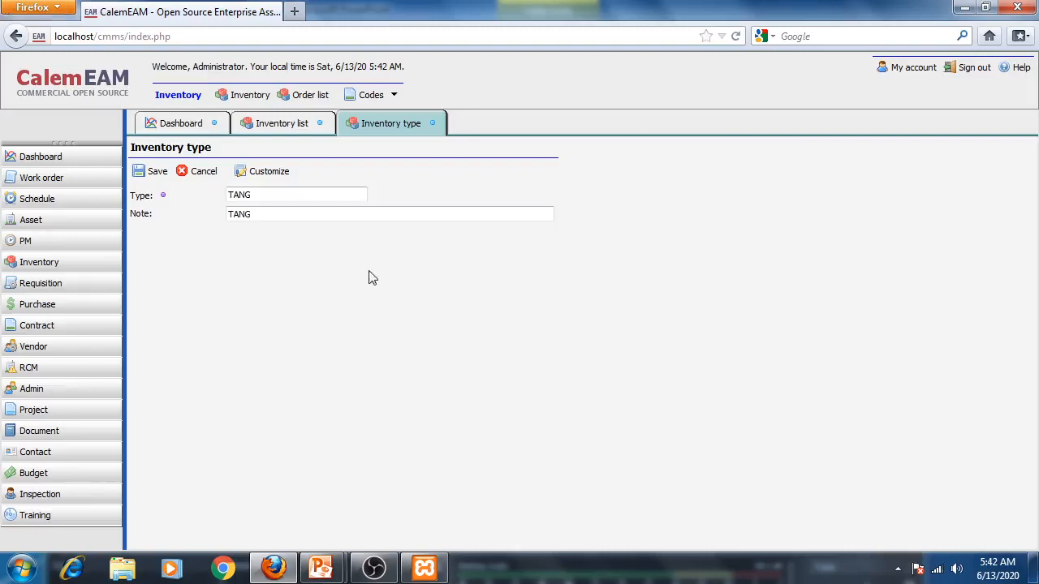
pyautogui.click(153, 173)
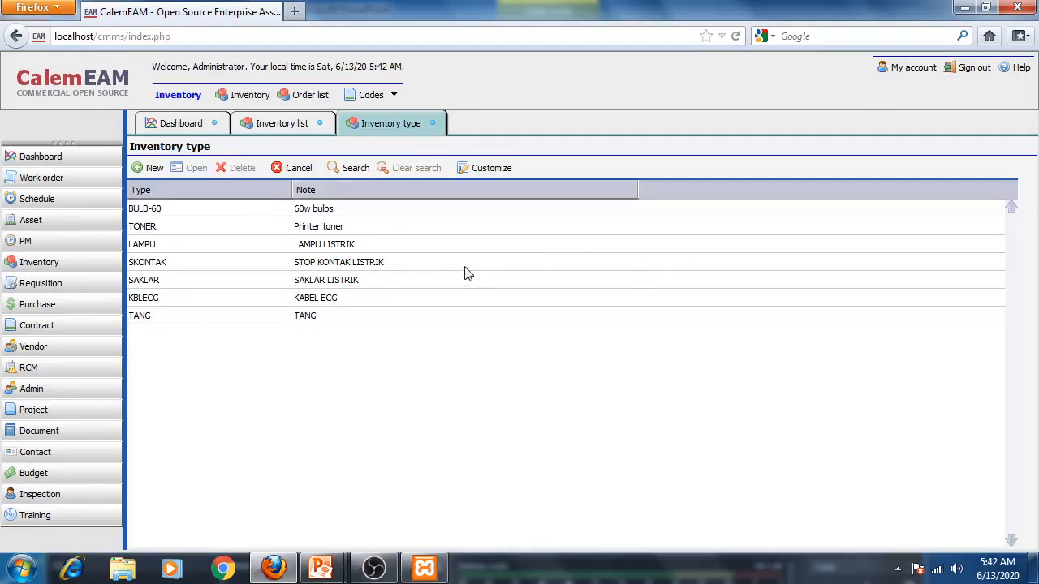
# - Add a new inventory type OBENG with note OBENG and save it
pyautogui.click(148, 169)
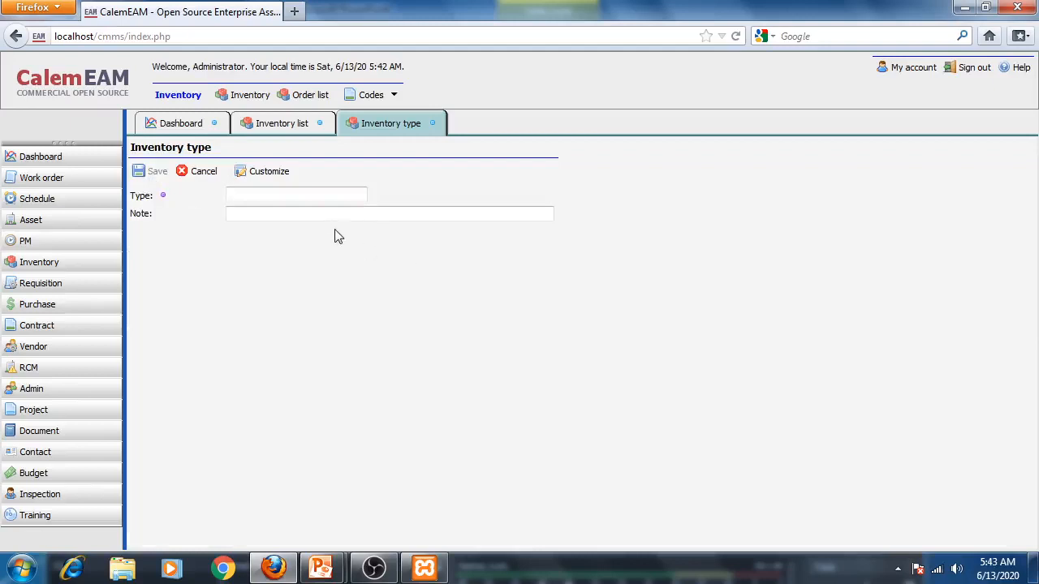
pyautogui.write('OBENG')
pyautogui.click(267, 213)
pyautogui.write('O')
pyautogui.click(151, 171)
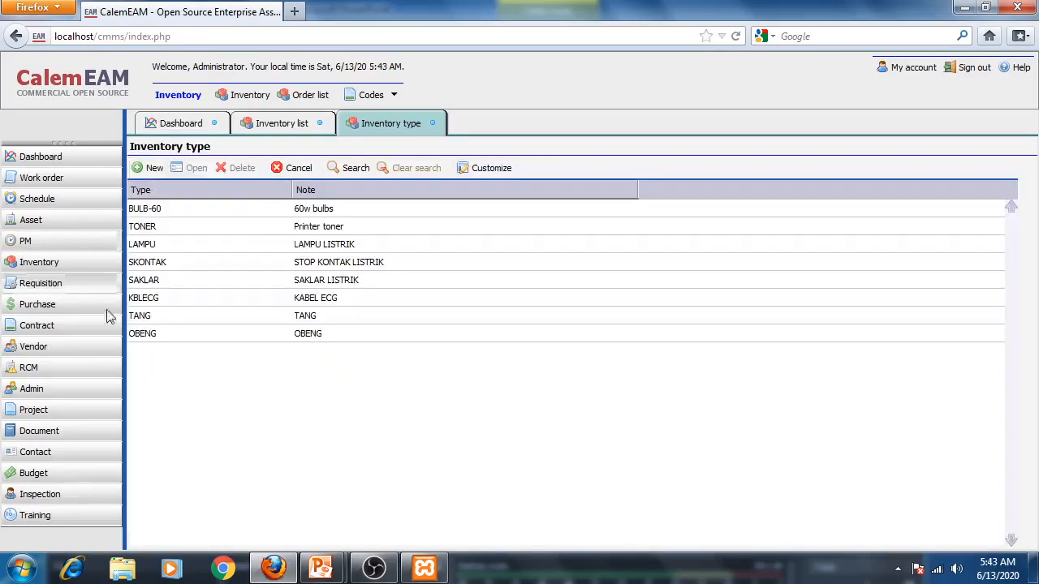
# - Add a new inventory type ECGSIM with note ECG SIMULATOR and save it
pyautogui.click(151, 169)
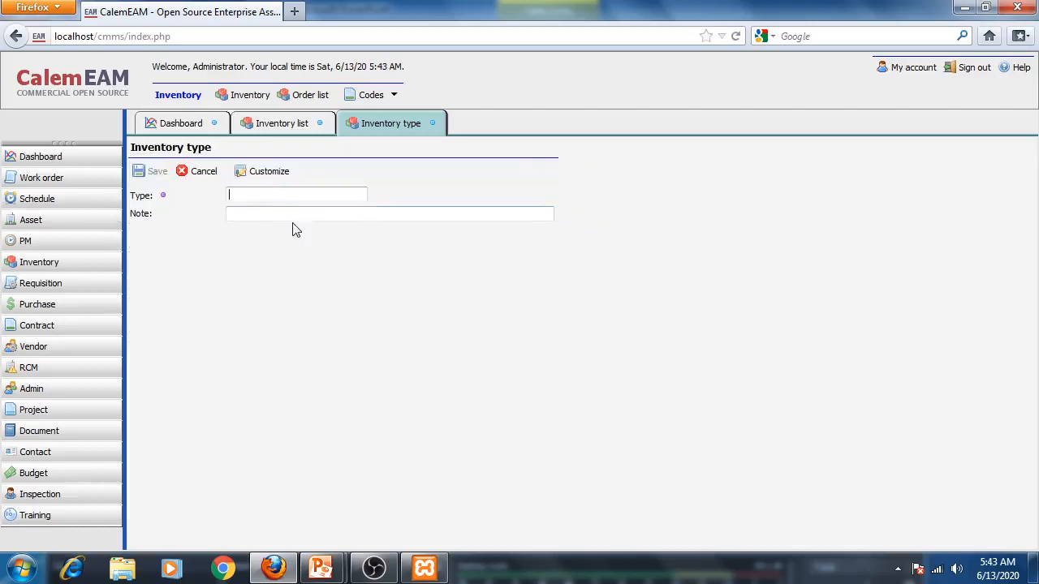
pyautogui.write('ECG SIM')
pyautogui.click(243, 216)
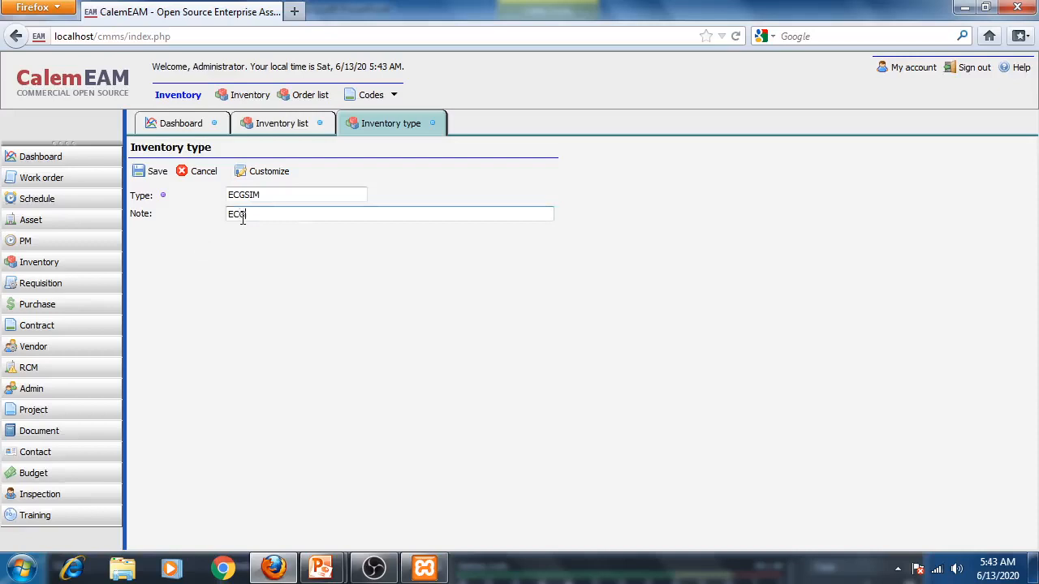
pyautogui.write('ECG SIMULATOR')
pyautogui.click(155, 172)
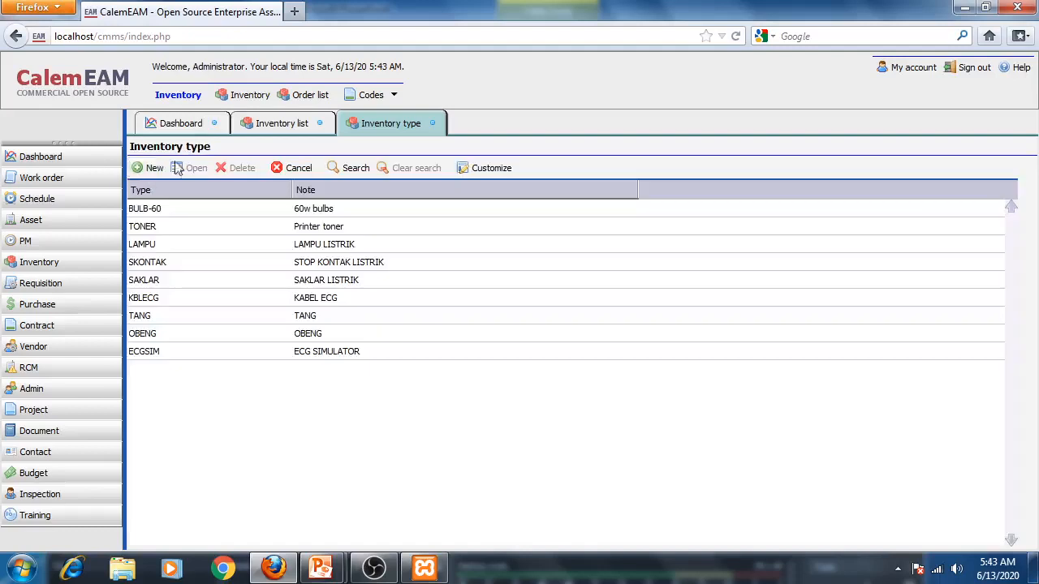
# - Close the inventory type list and review the presentation's inventory type and usage-stage slides
pyautogui.click(434, 123)
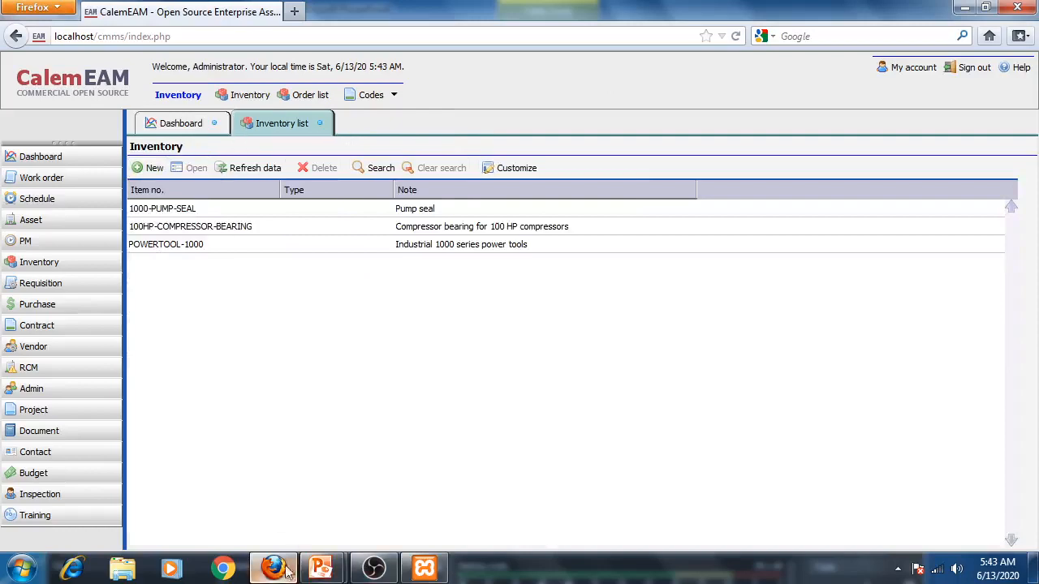
pyautogui.click(317, 569)
pyautogui.click(281, 499)
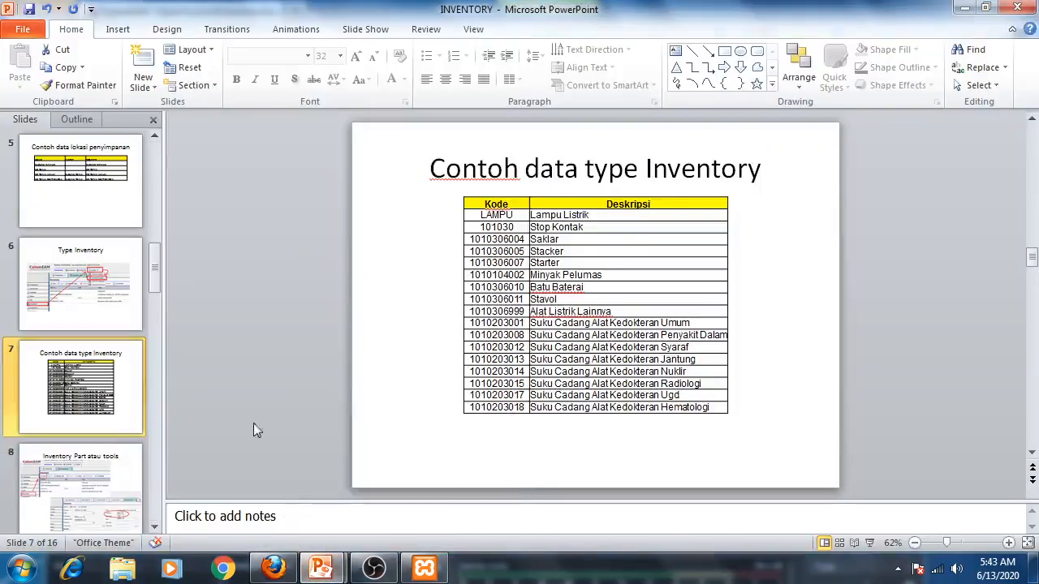
pyautogui.scroll(5, 85, 380)
pyautogui.click(96, 321)
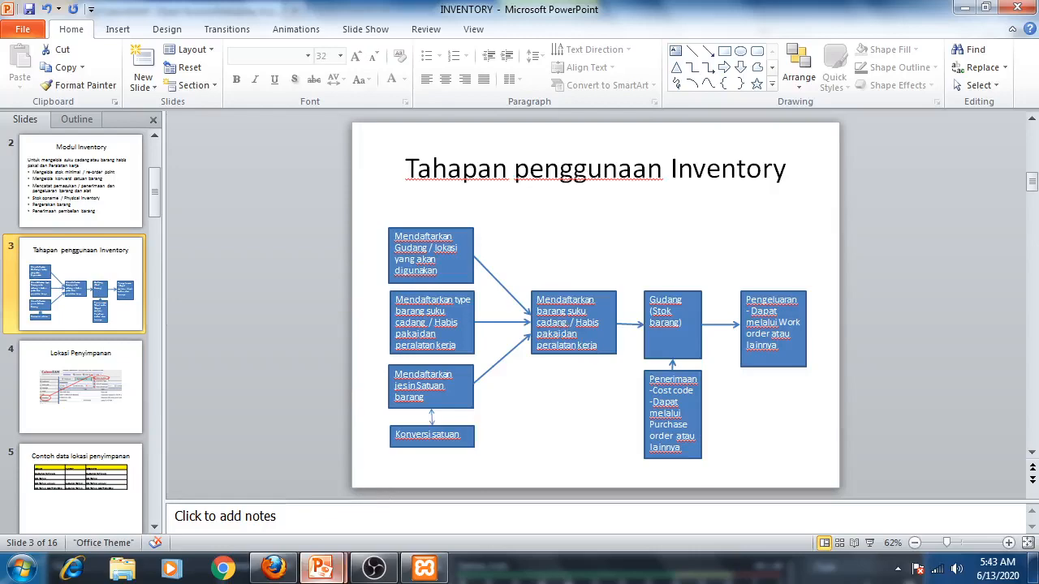
pyautogui.moveTo(319, 575)
pyautogui.click(269, 457)
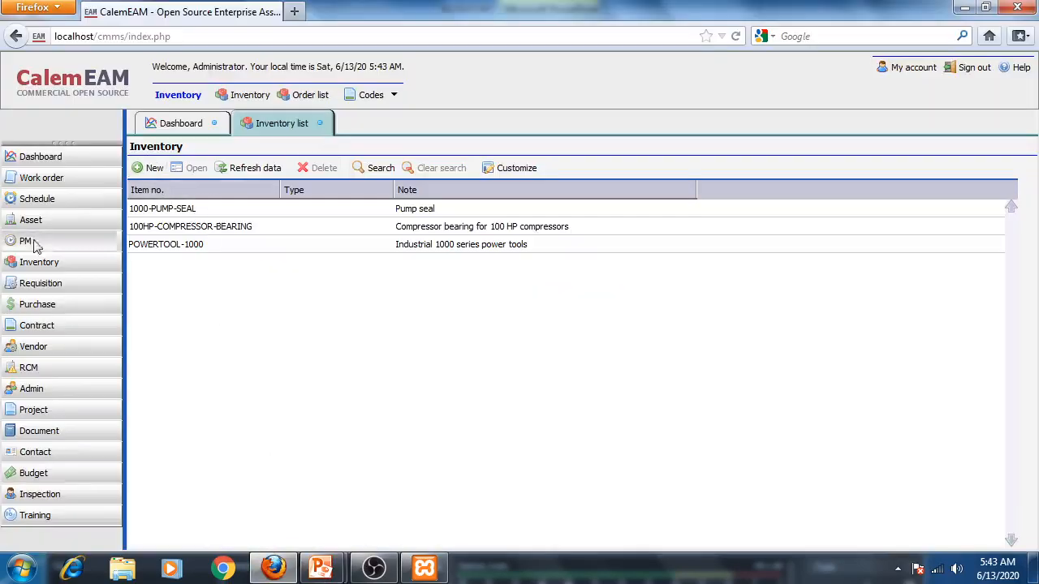
# - Start a new inventory item LAMPU-001 with note LAMPU TL 40 WATT, consulting the example case slide
pyautogui.click(150, 169)
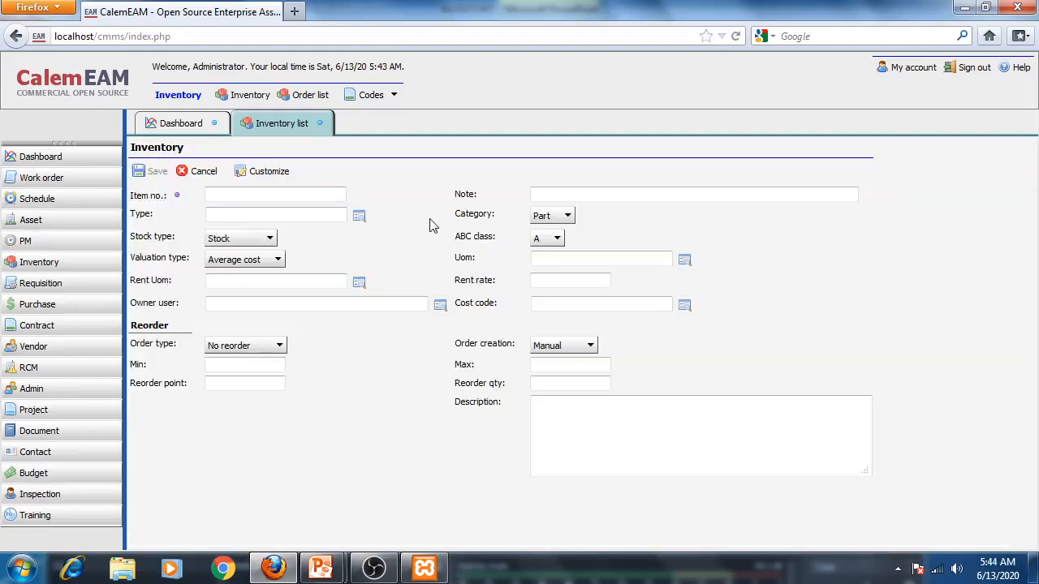
pyautogui.write('LAMPU-001')
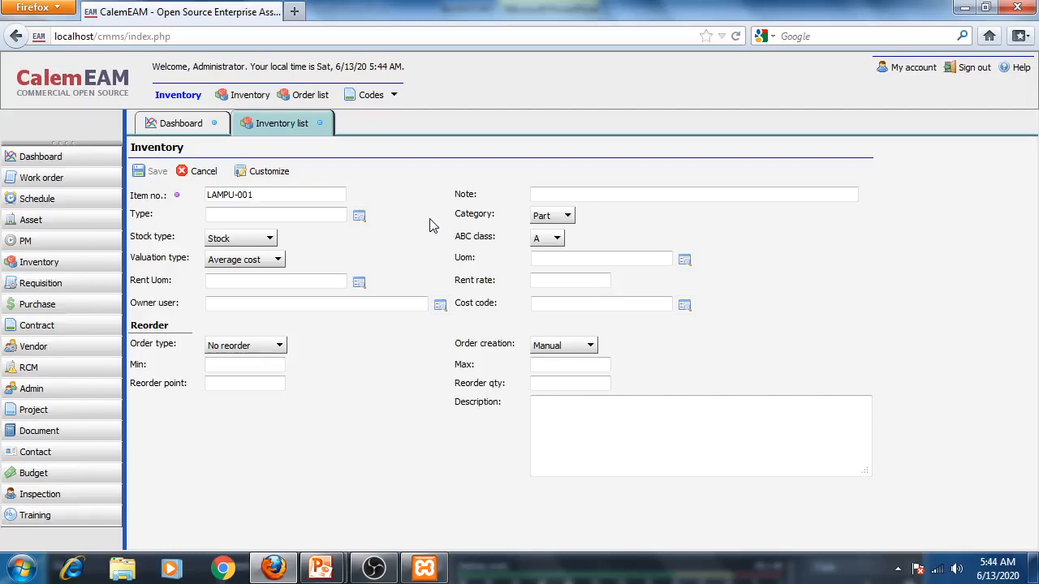
pyautogui.click(623, 196)
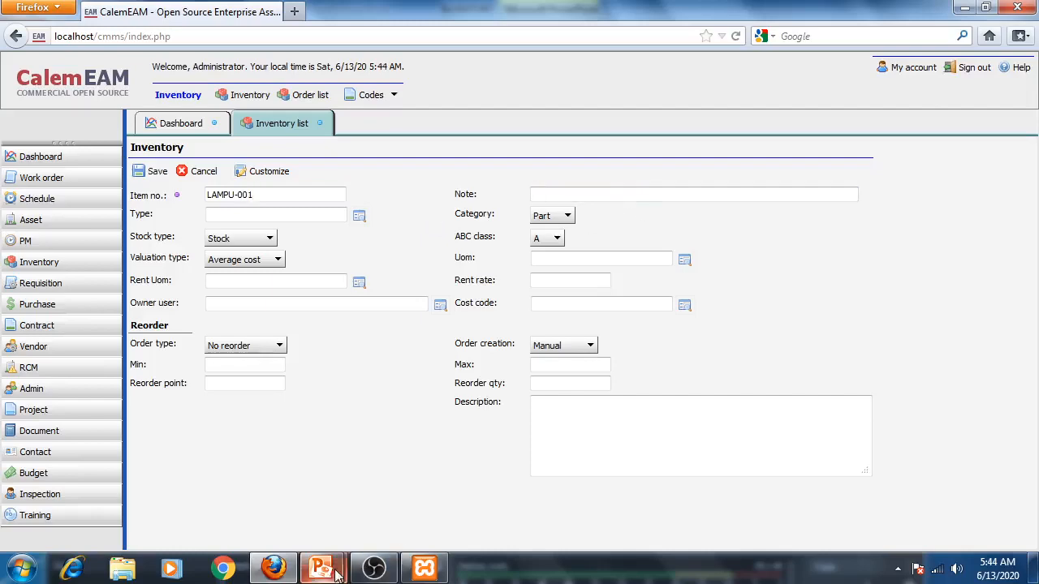
pyautogui.moveTo(337, 573)
pyautogui.click(460, 519)
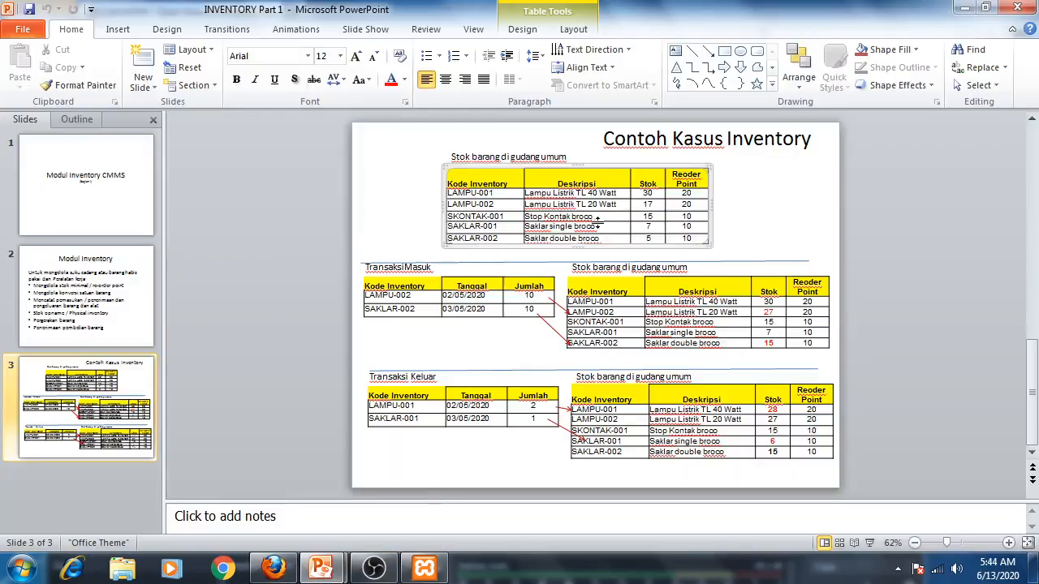
pyautogui.click(276, 570)
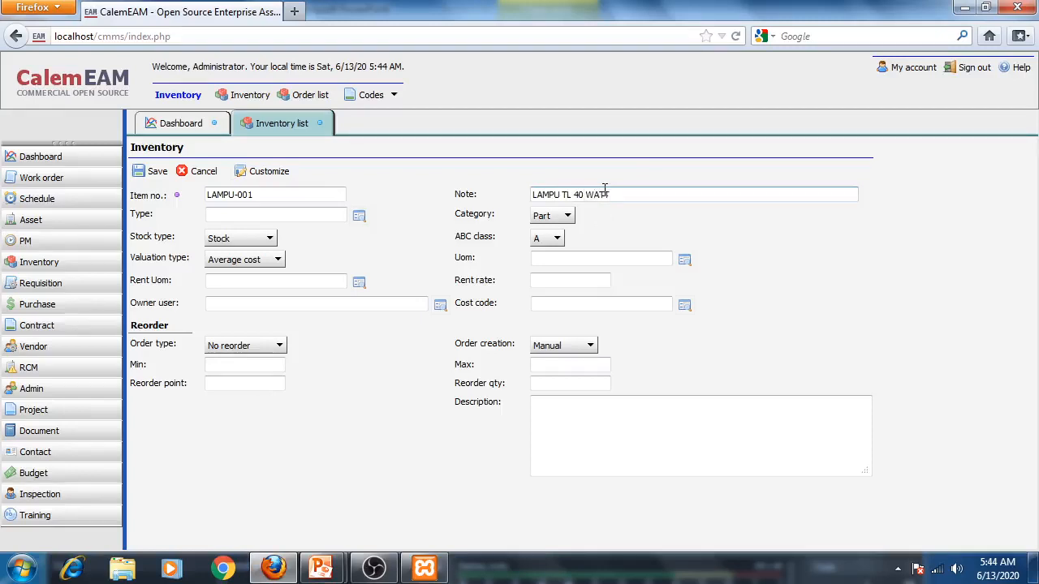
# - Set the item's type to LAMPU from the inventory type lookup
pyautogui.click(359, 215)
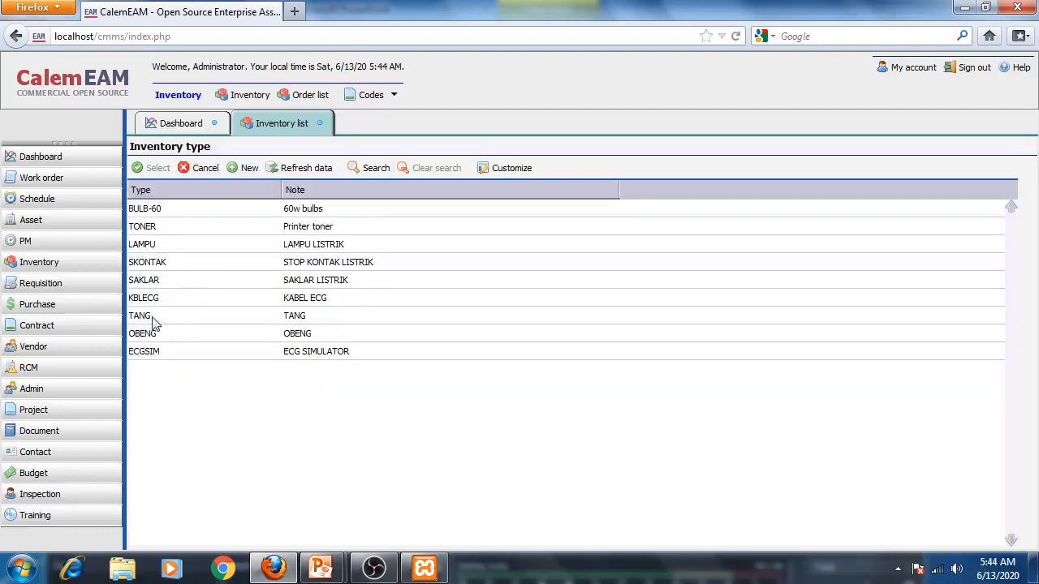
pyautogui.click(146, 245)
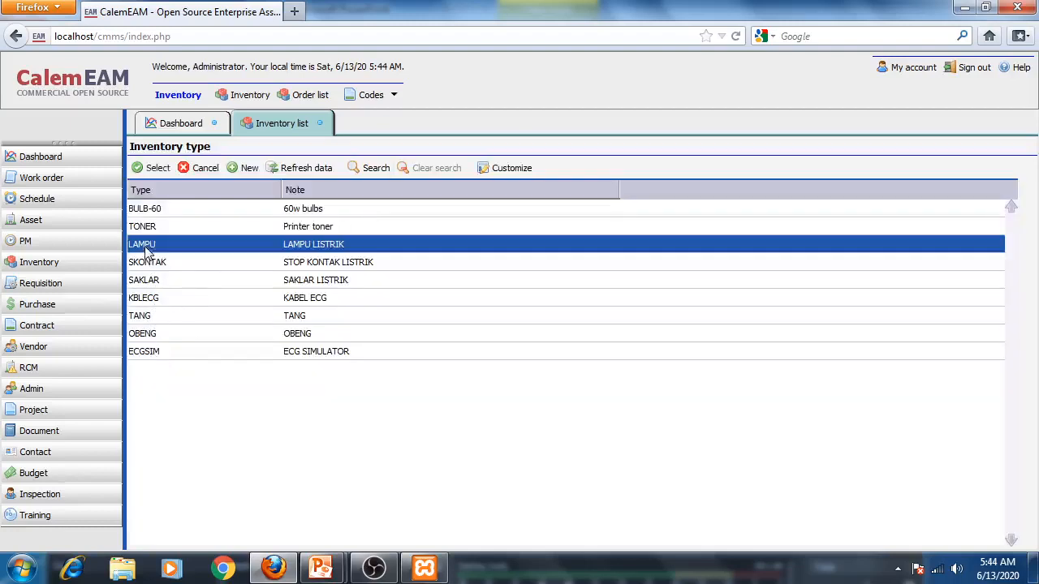
pyautogui.click(156, 168)
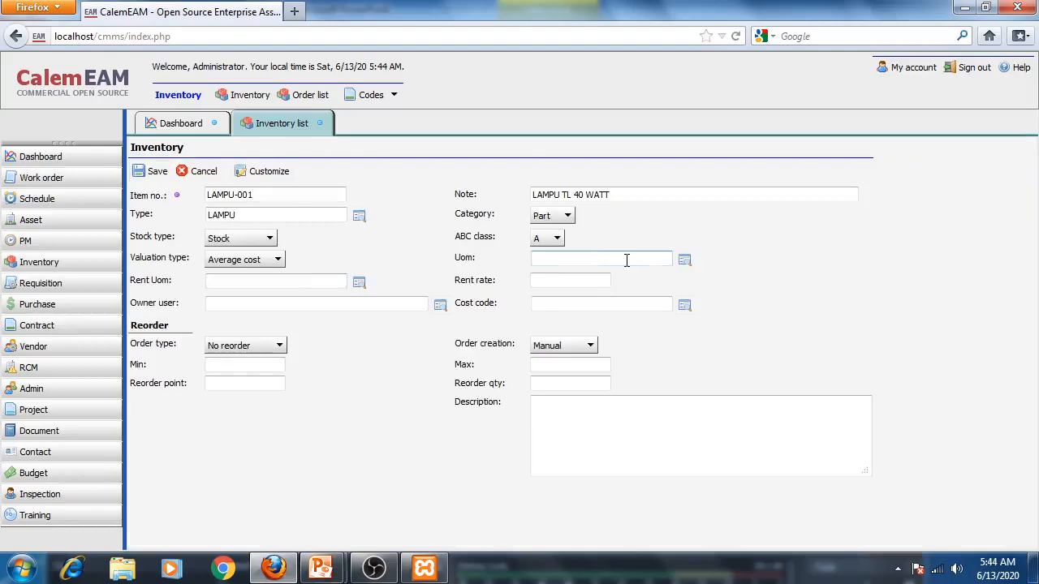
# - Review the inventory usage stages slide in the presentation and return to the item form
pyautogui.moveTo(322, 574)
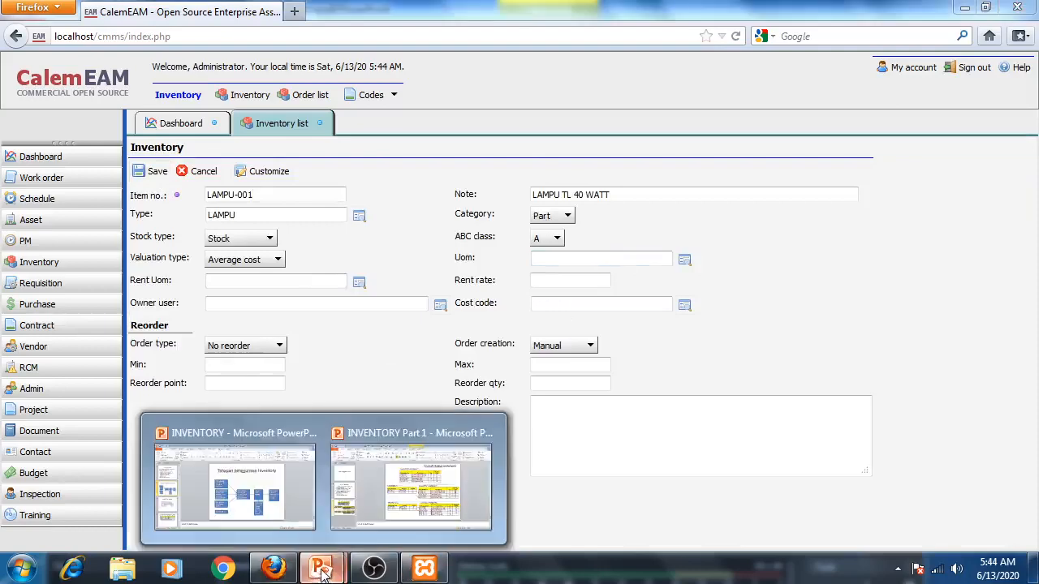
pyautogui.click(244, 481)
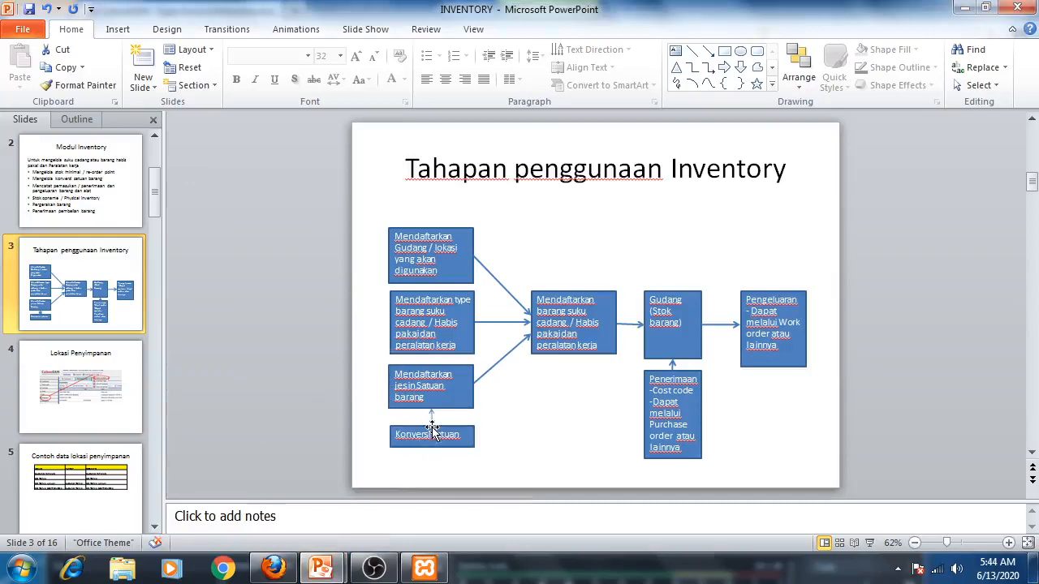
pyautogui.click(276, 569)
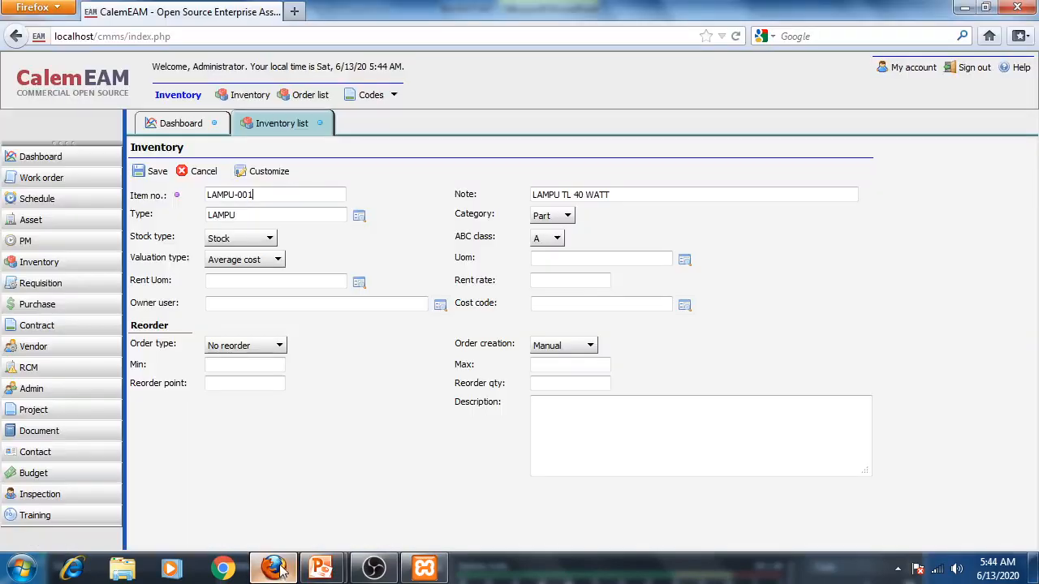
# - Check the item's unit of measure lookup, back out, and open the Unit of measure code list
pyautogui.click(685, 260)
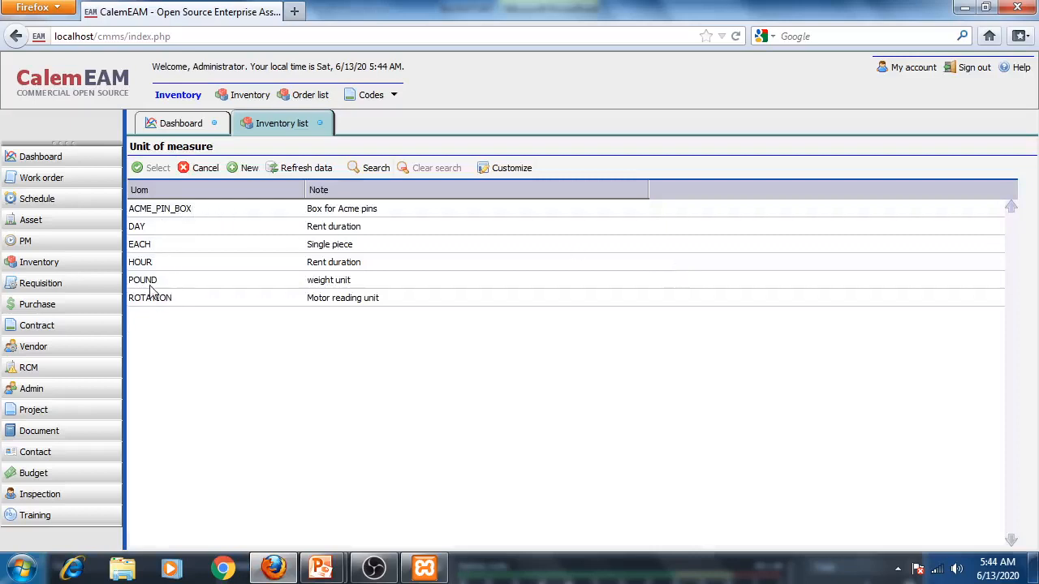
pyautogui.click(207, 168)
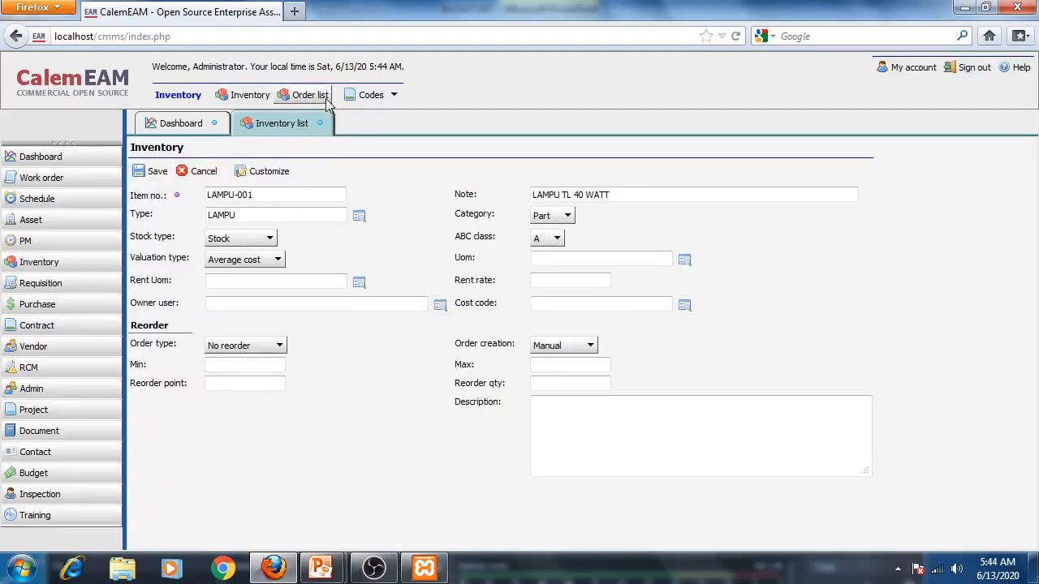
pyautogui.click(394, 95)
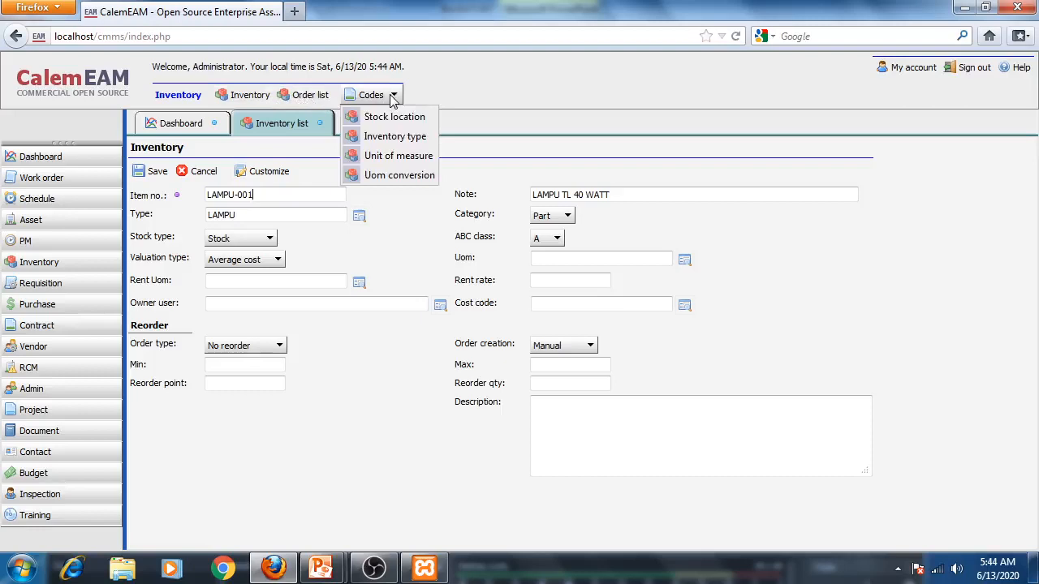
pyautogui.click(404, 156)
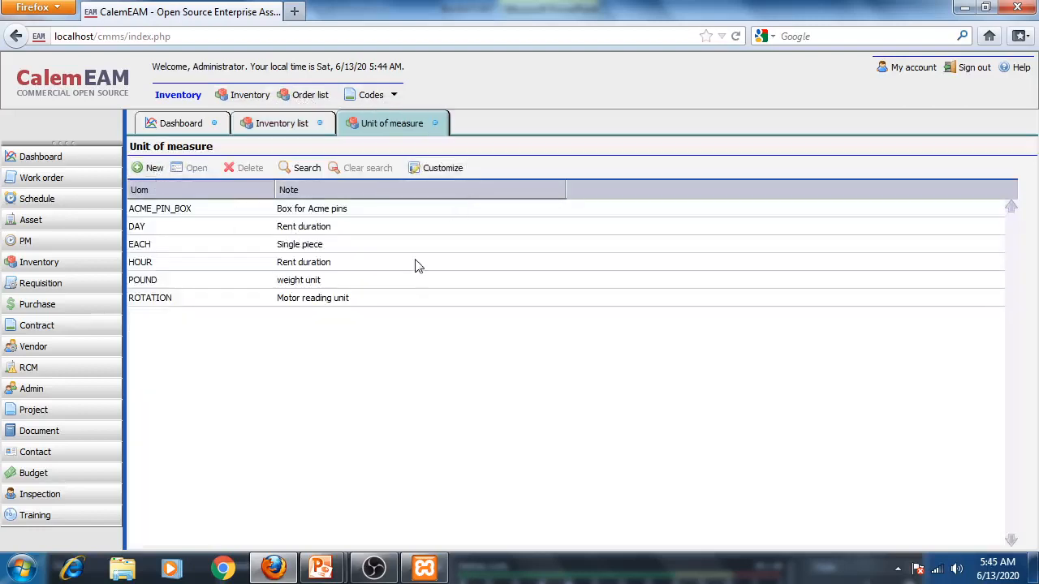
# - Create a new unit of measure PCS with the note BUAH and save it
pyautogui.click(147, 168)
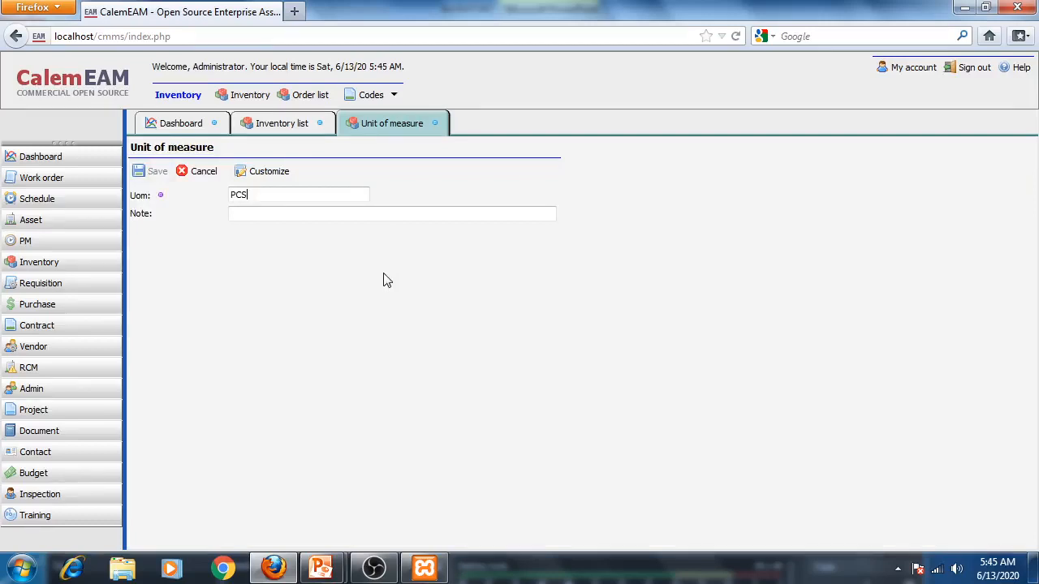
pyautogui.click(309, 213)
pyautogui.moveTo(285, 197); pyautogui.dragTo(134, 183)
pyautogui.click(269, 215)
pyautogui.moveTo(254, 195); pyautogui.dragTo(177, 195)
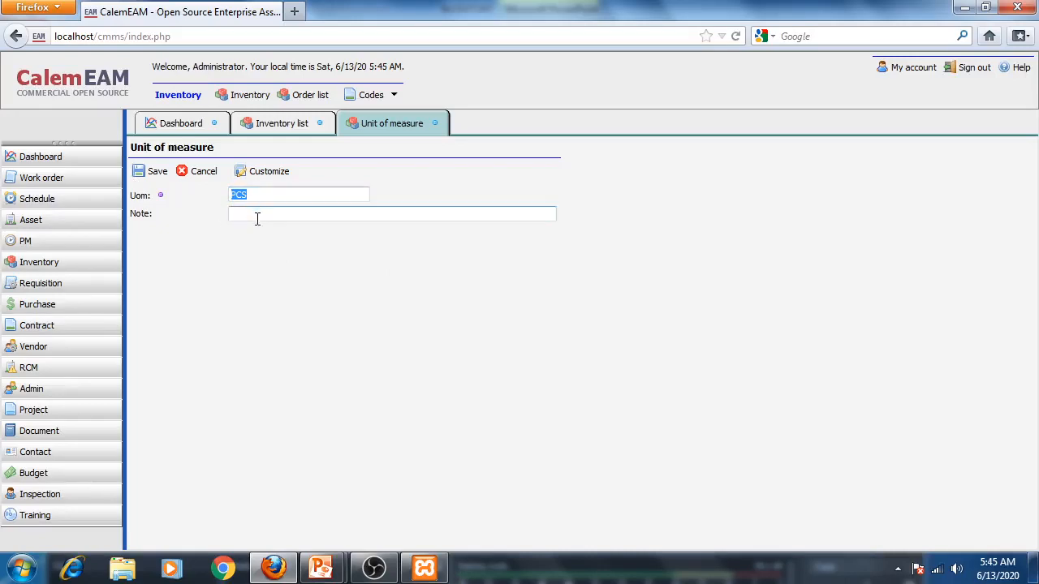
pyautogui.write('BUAH')
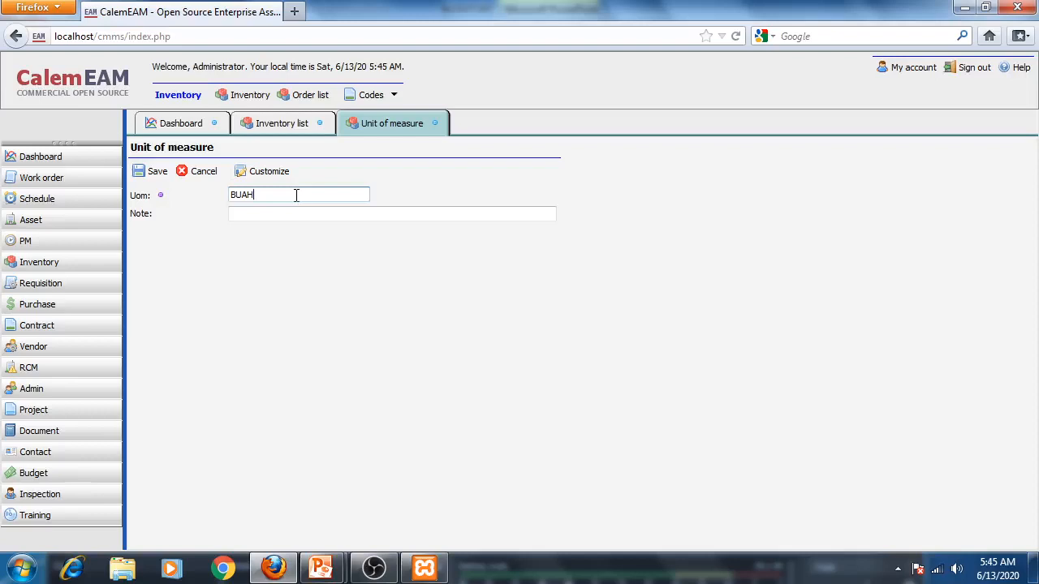
pyautogui.doubleClick(296, 195)
pyautogui.write('PCS')
pyautogui.click(256, 218)
pyautogui.write('BUAH')
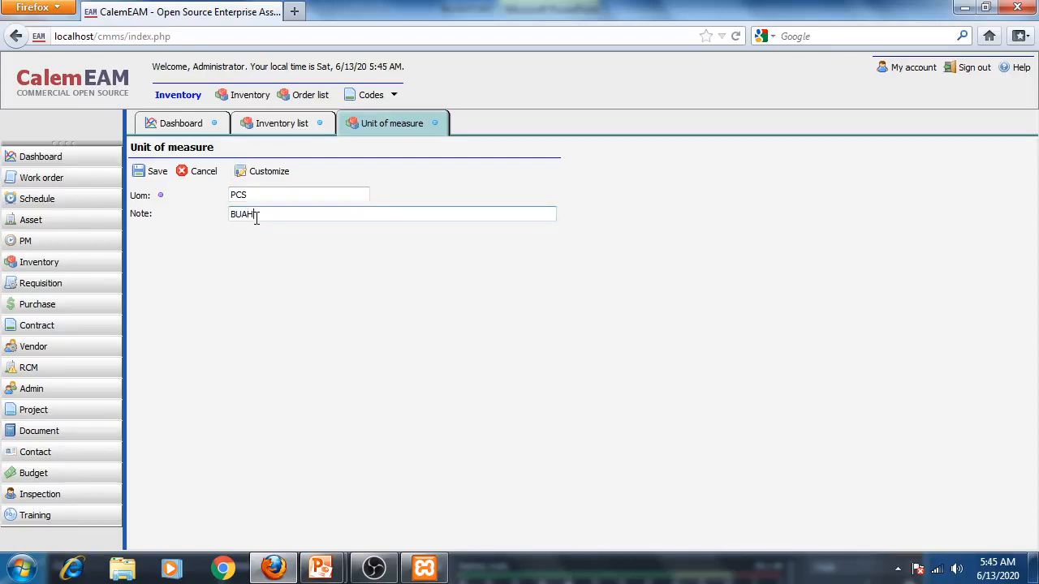
pyautogui.click(155, 171)
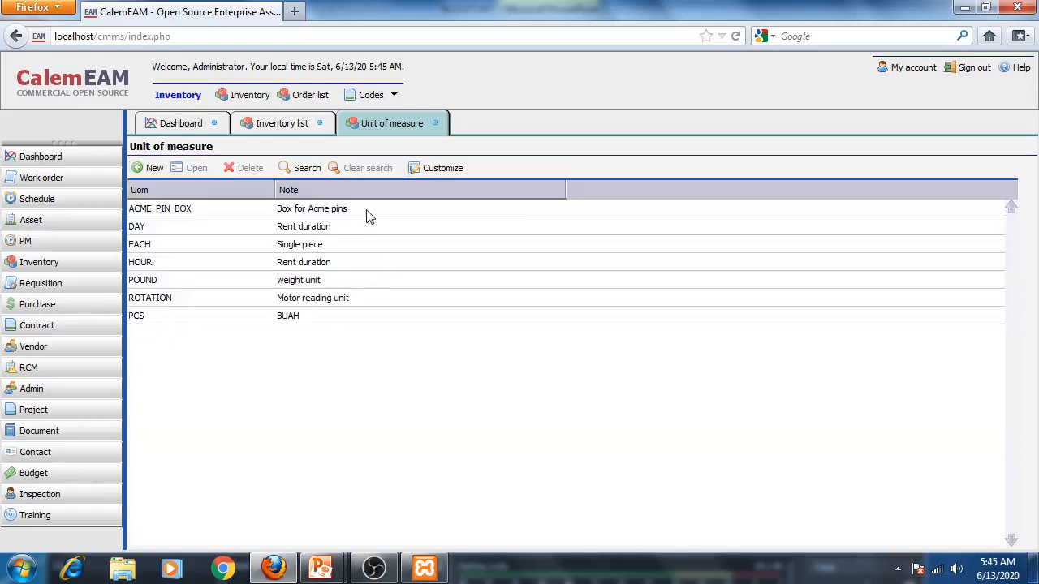
# - Return to the LAMPU-001 item form and set its unit of measure to PCS from the lookup
pyautogui.click(264, 123)
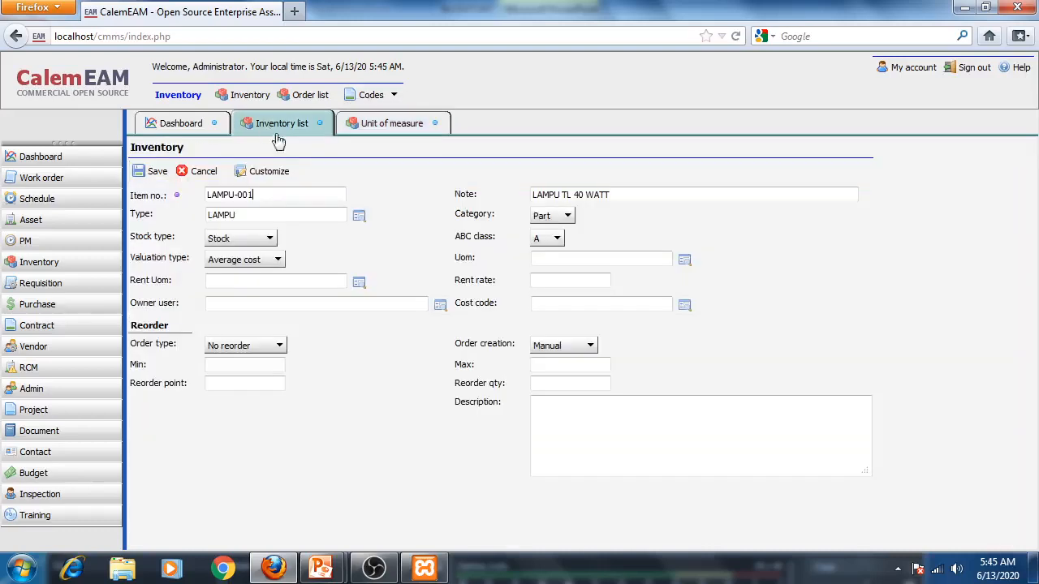
pyautogui.click(684, 262)
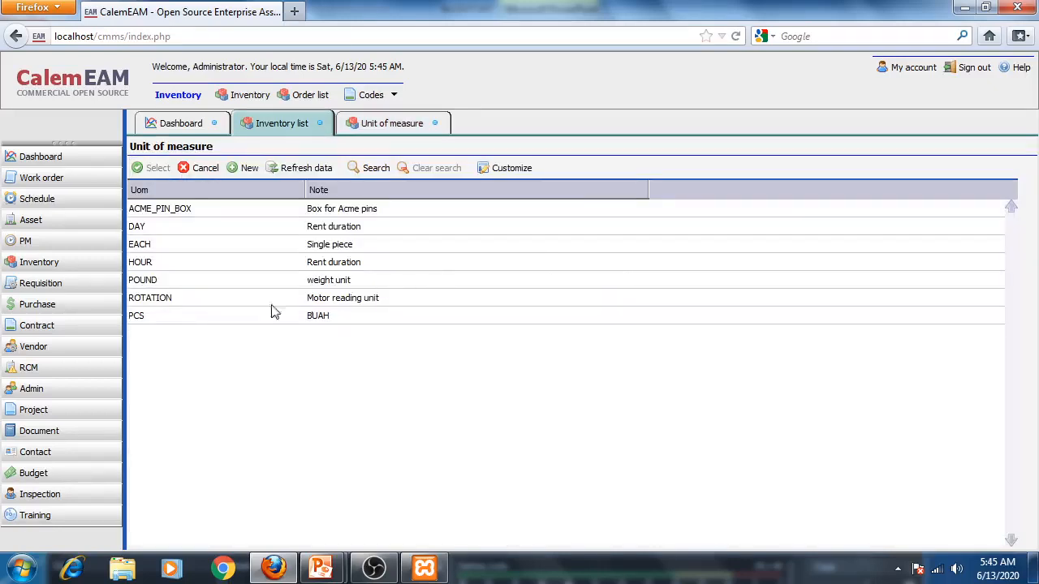
pyautogui.click(183, 318)
pyautogui.click(139, 169)
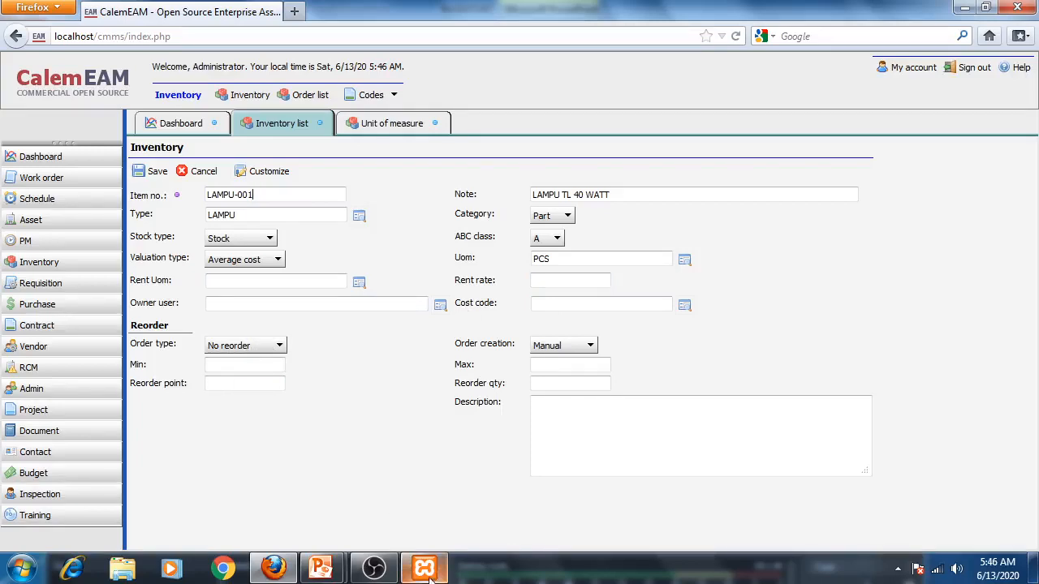
# - Consult the example case slide in the presentation and return to the item form
pyautogui.moveTo(321, 569)
pyautogui.click(439, 483)
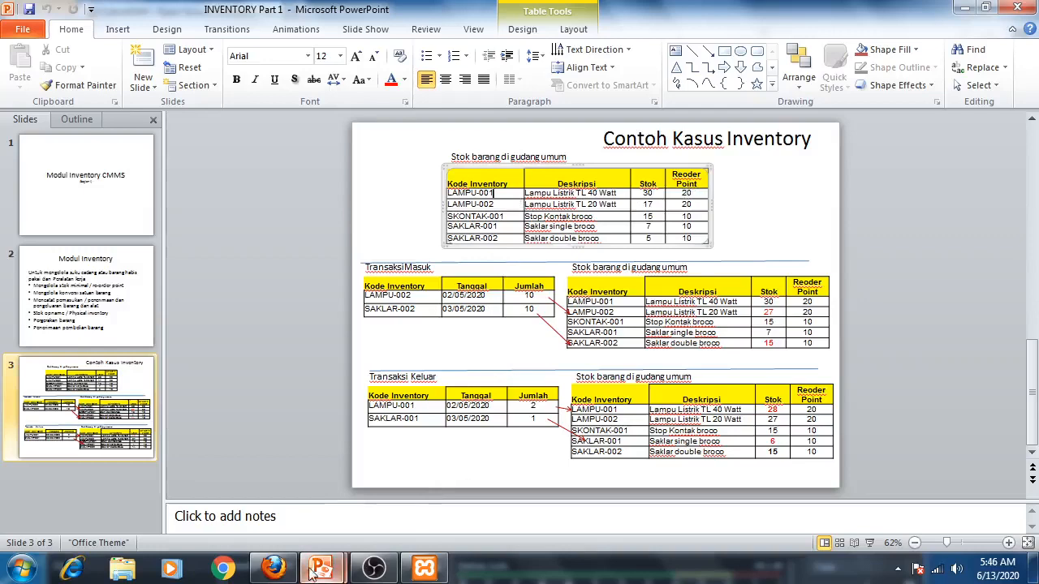
pyautogui.click(274, 569)
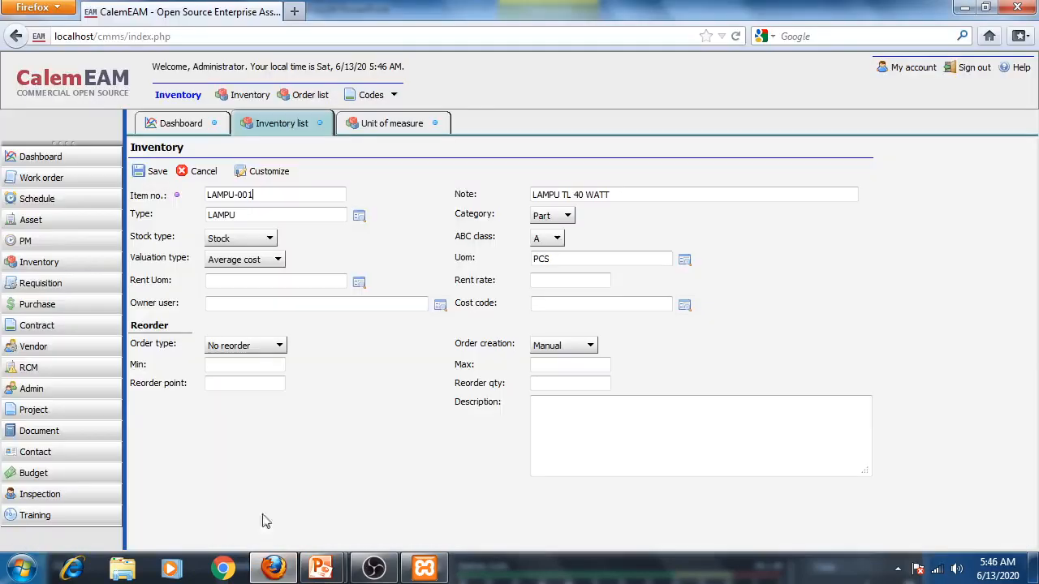
# - Set the order type to Min max with minimum 20 and reorder point 20, then save the item
pyautogui.click(279, 345)
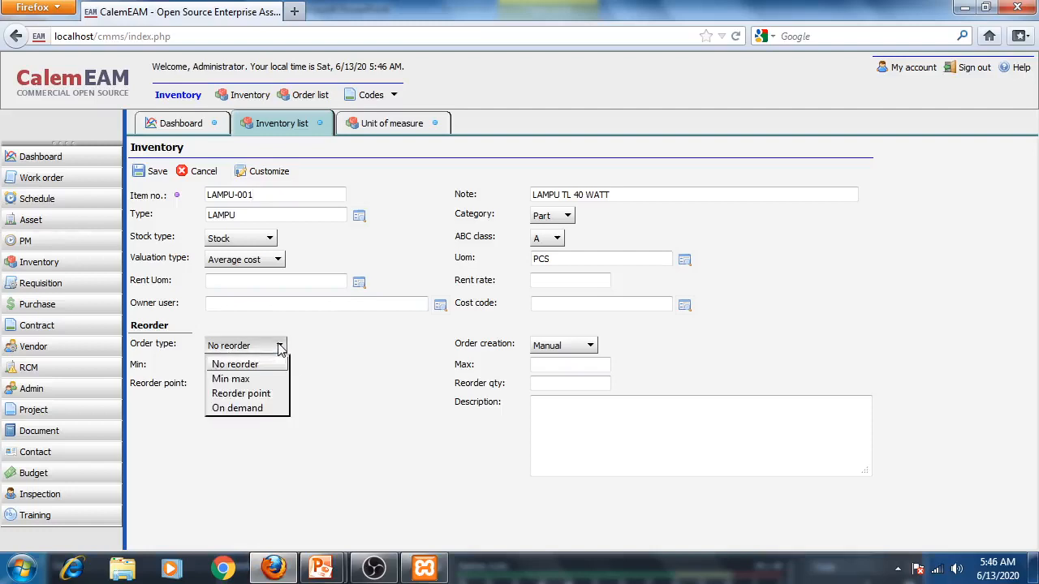
pyautogui.click(235, 379)
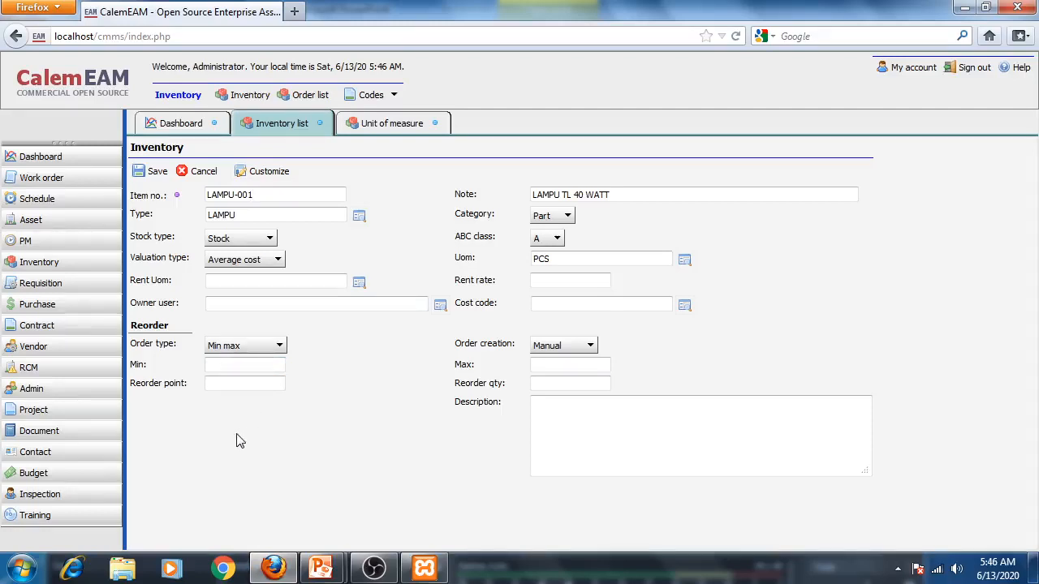
pyautogui.click(246, 383)
pyautogui.click(154, 173)
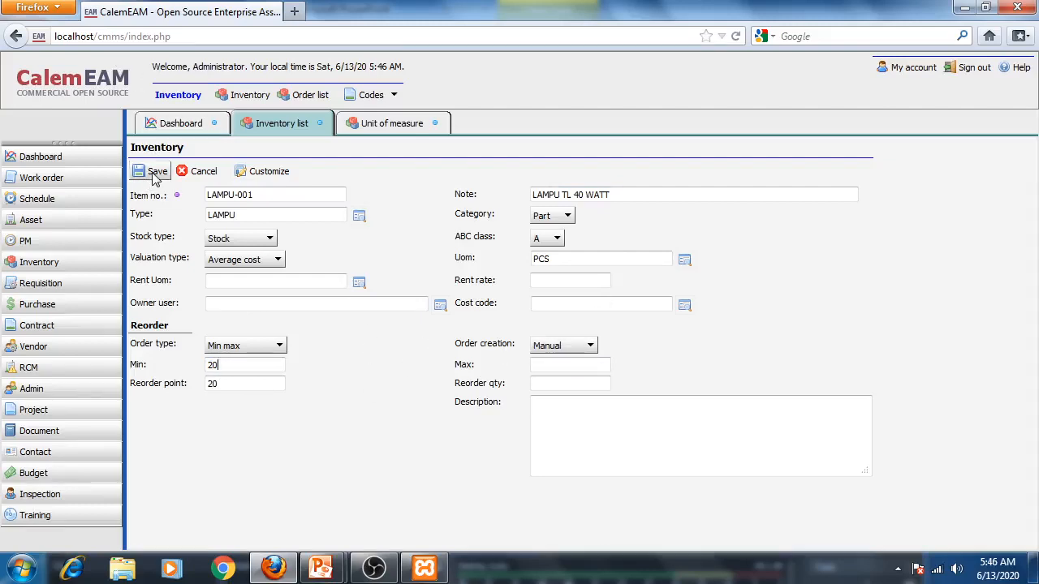
# - Review the example case slide again and return to the inventory list
pyautogui.moveTo(334, 566)
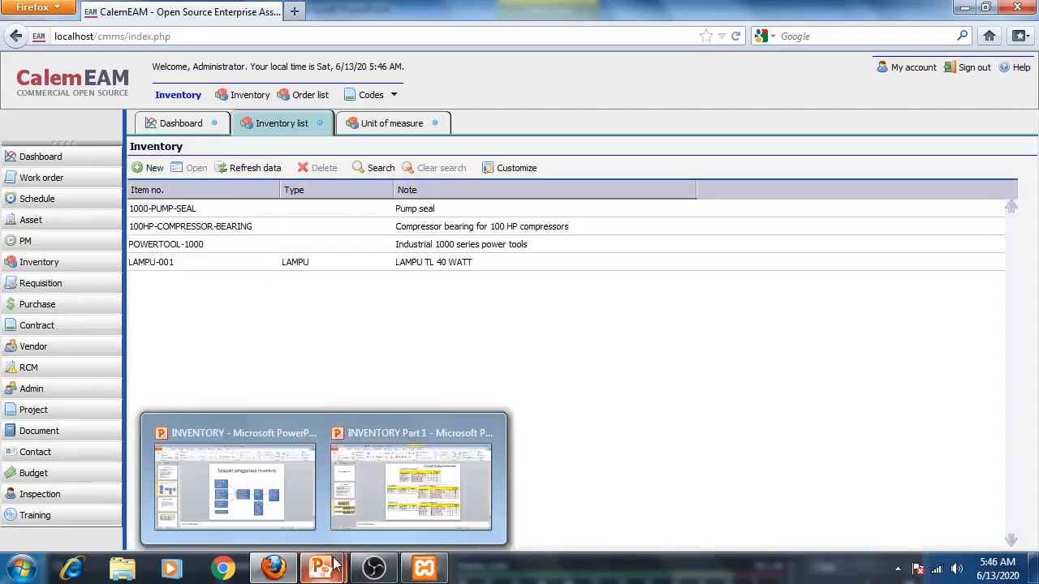
pyautogui.click(388, 479)
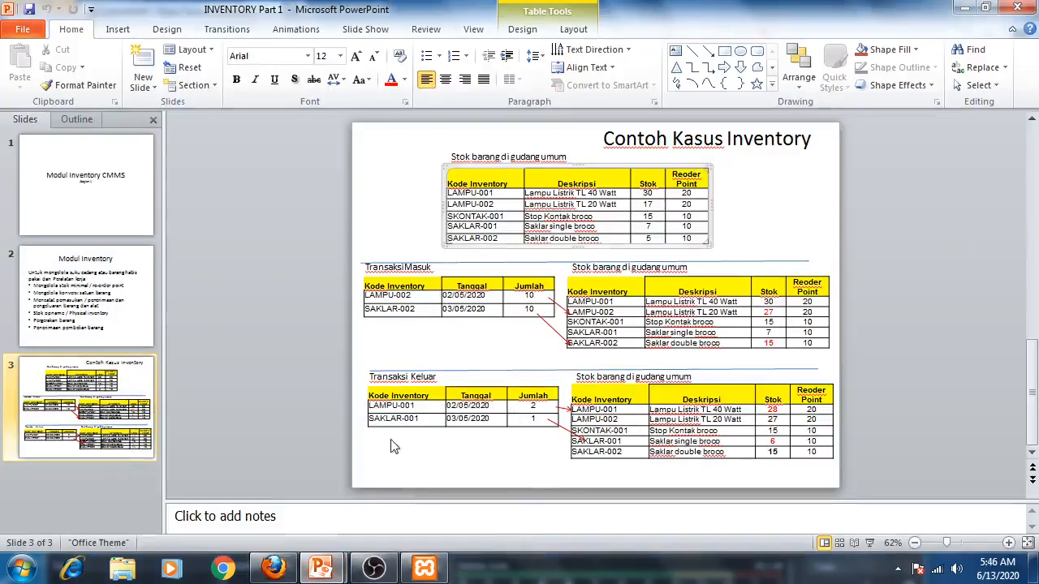
pyautogui.moveTo(337, 566)
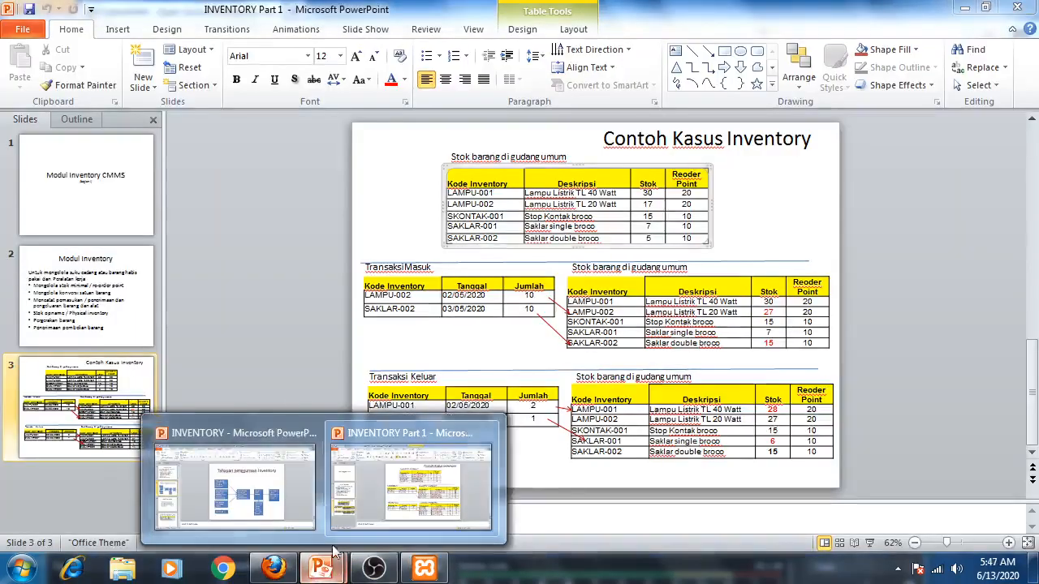
pyautogui.click(274, 568)
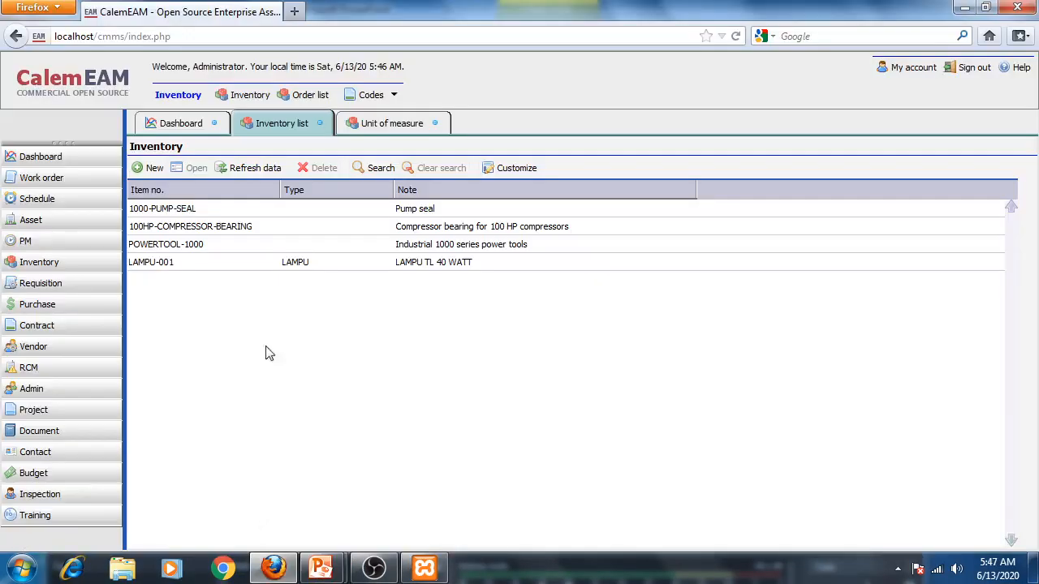
# - Start a new item LAMPU-002 with note LAMPU TL 20 WATT, type LAMPU and unit of measure PCS
pyautogui.click(150, 168)
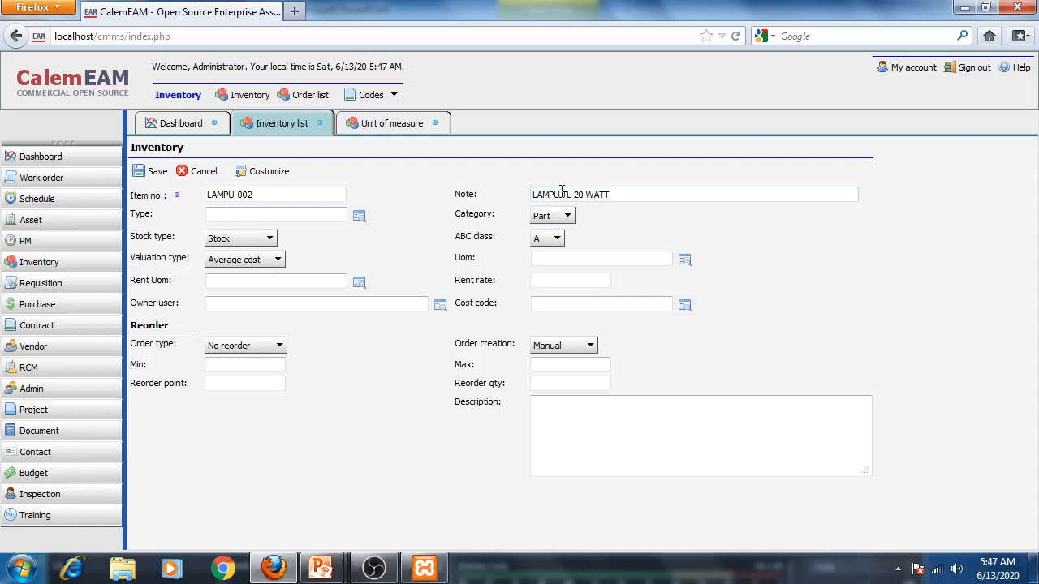
pyautogui.click(359, 215)
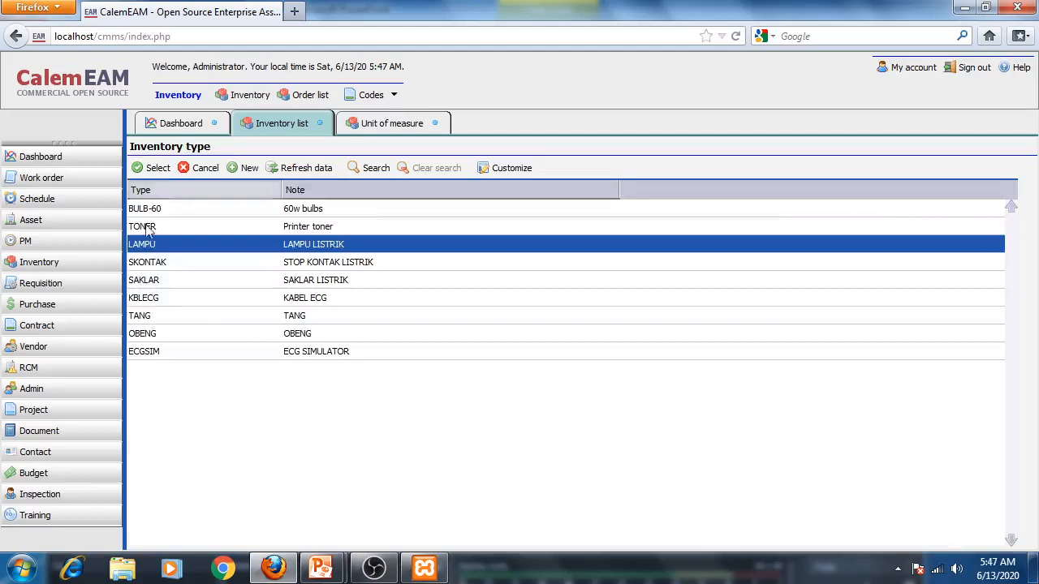
pyautogui.click(153, 168)
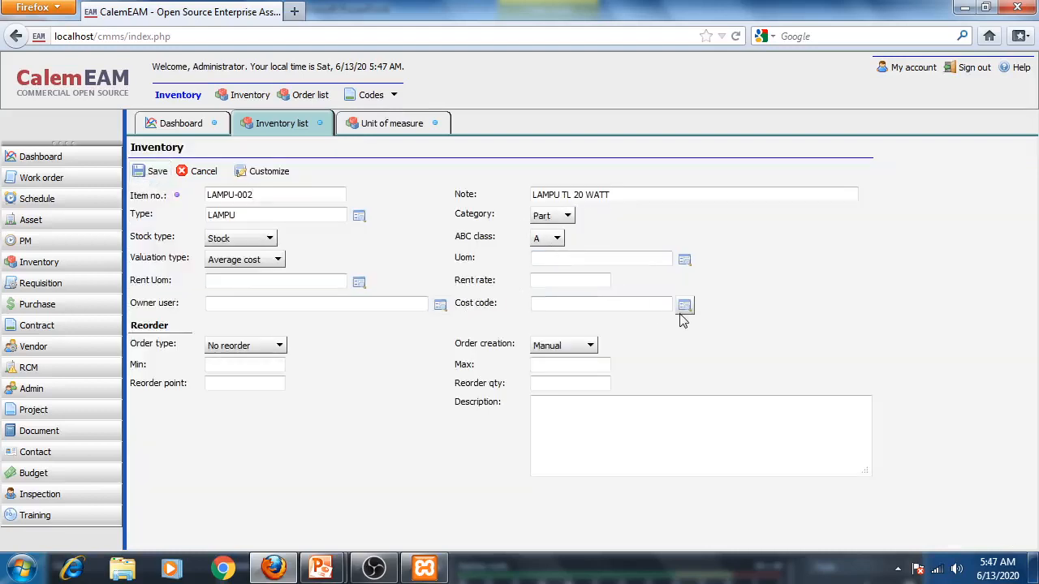
pyautogui.click(686, 261)
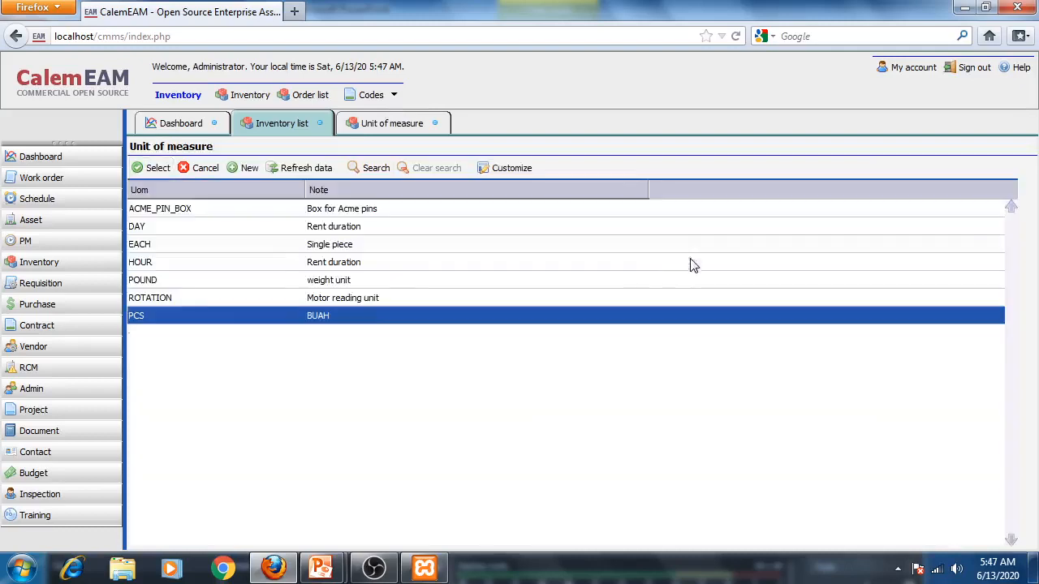
pyautogui.click(153, 168)
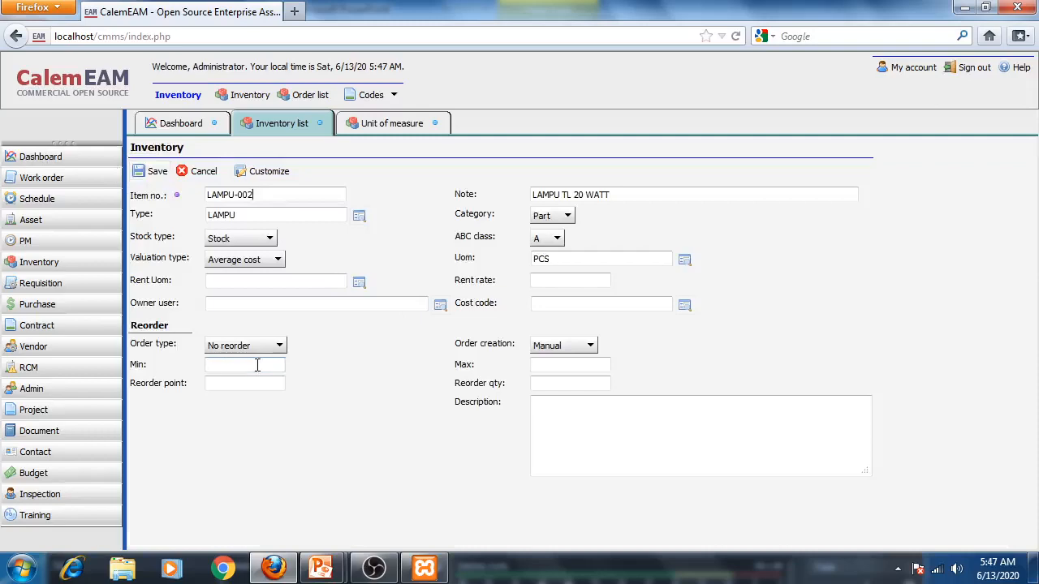
# - Check the example case slide for LAMPU-002's stock values and return to the item form
pyautogui.moveTo(329, 572)
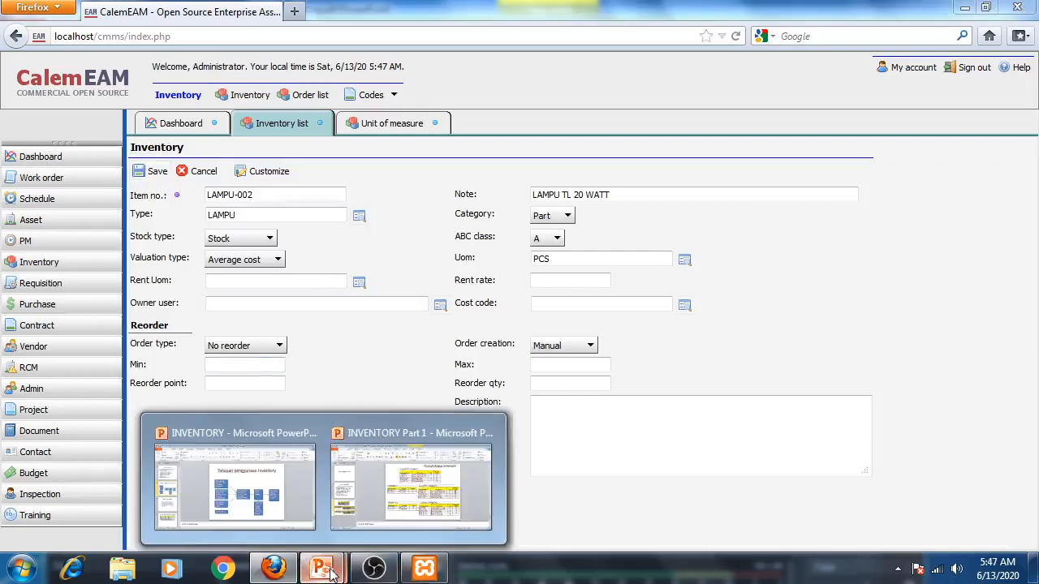
pyautogui.click(418, 502)
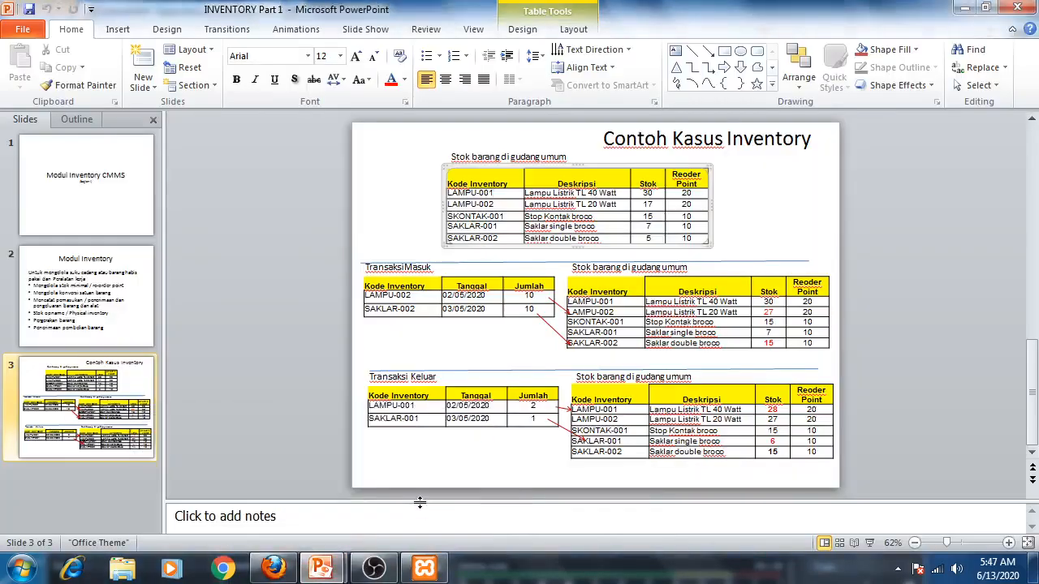
pyautogui.click(274, 568)
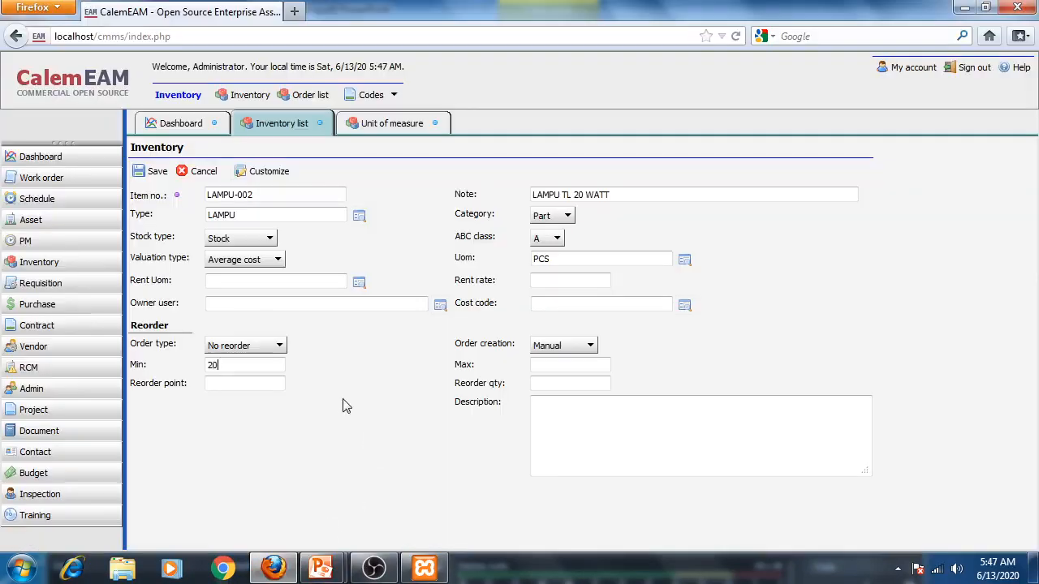
# - Set LAMPU-002's order type to Min max with minimum 20 and reorder point 20, then save it
pyautogui.click(243, 346)
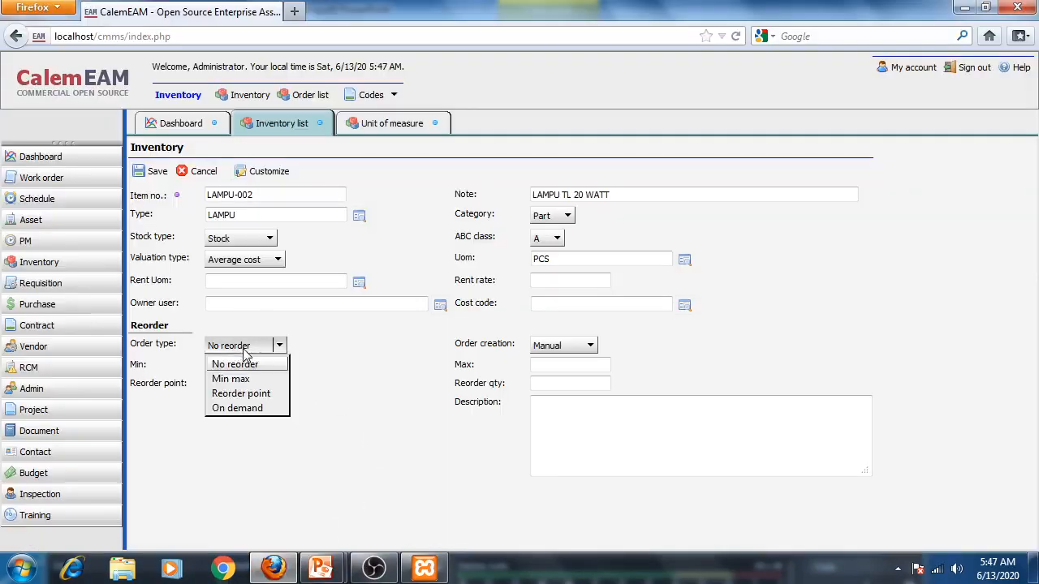
pyautogui.click(231, 380)
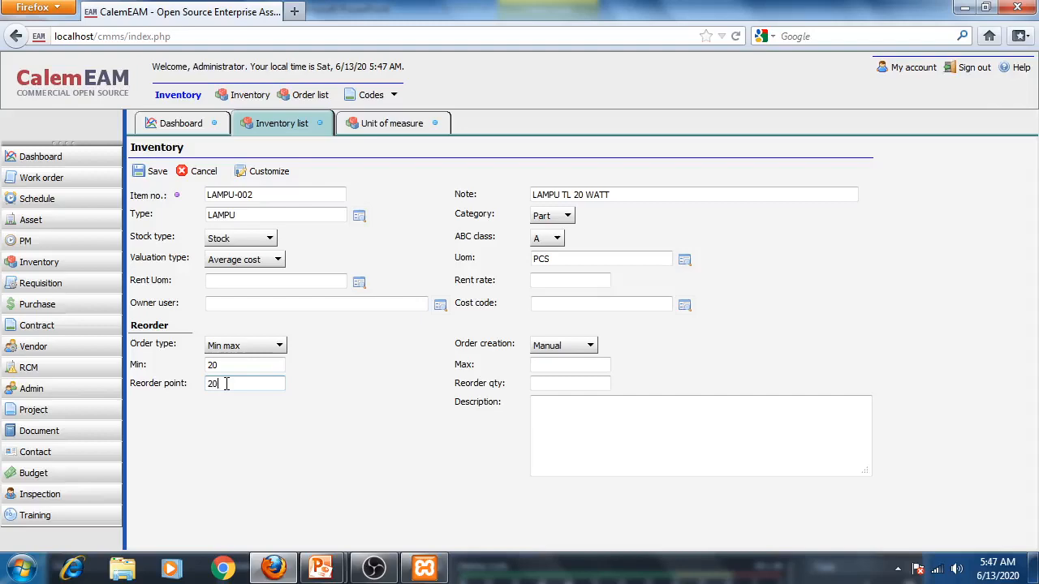
pyautogui.click(156, 171)
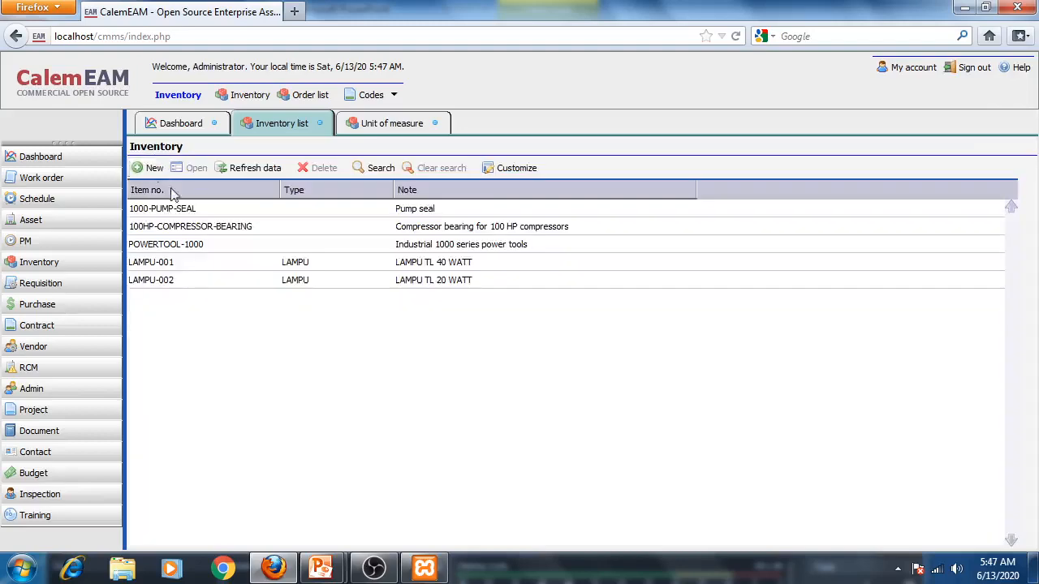
# - Switch to the presentation's example case slide to see the next items
pyautogui.moveTo(321, 568)
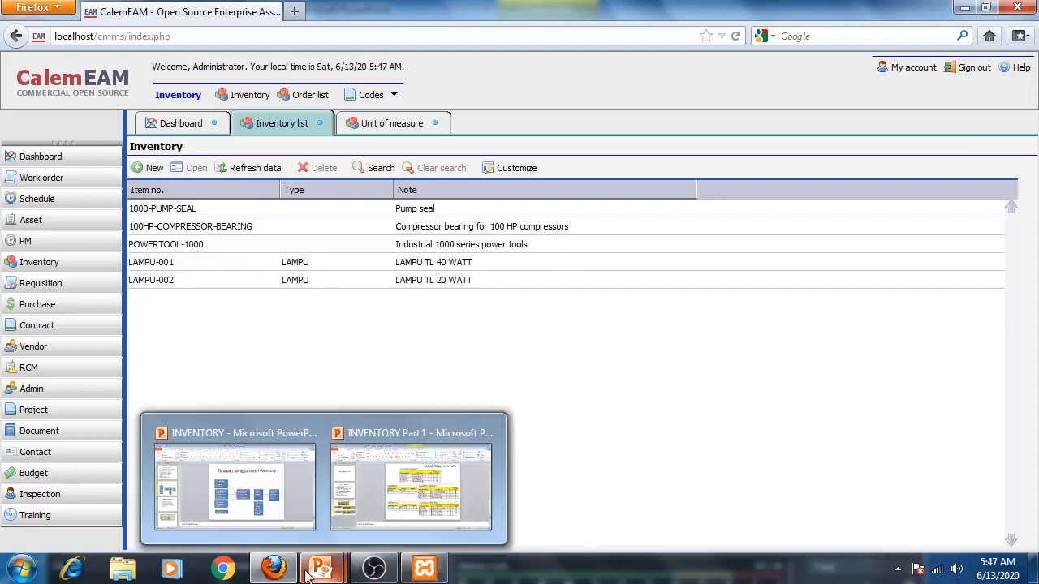
pyautogui.click(385, 525)
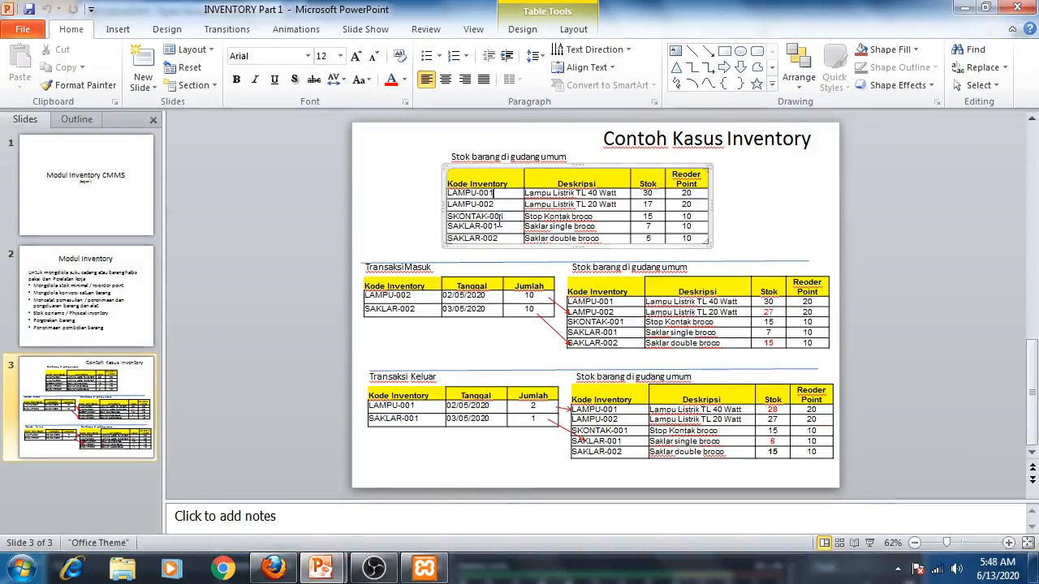
# - Start a new inventory item SKONTAK-001 with the note STOP KONTAK LITRIK
pyautogui.click(274, 568)
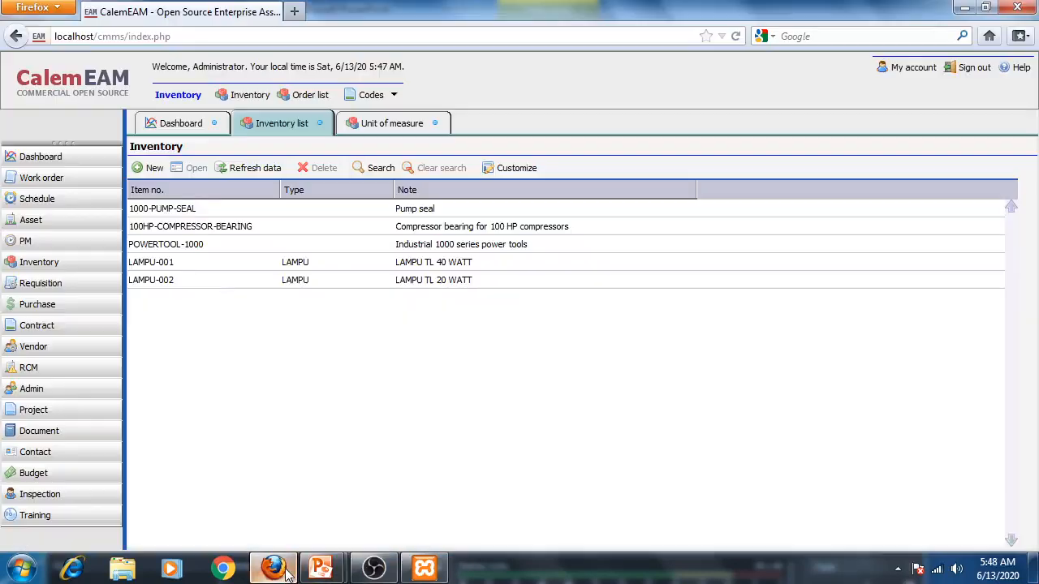
pyautogui.click(149, 168)
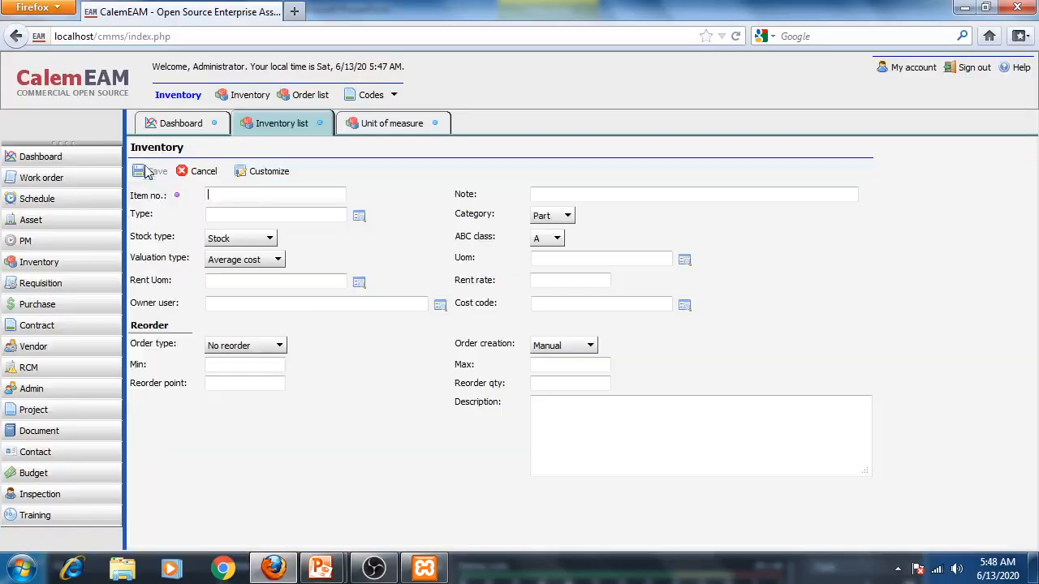
pyautogui.write('S')
pyautogui.write('KONTAK-001')
pyautogui.click(697, 192)
pyautogui.write('S')
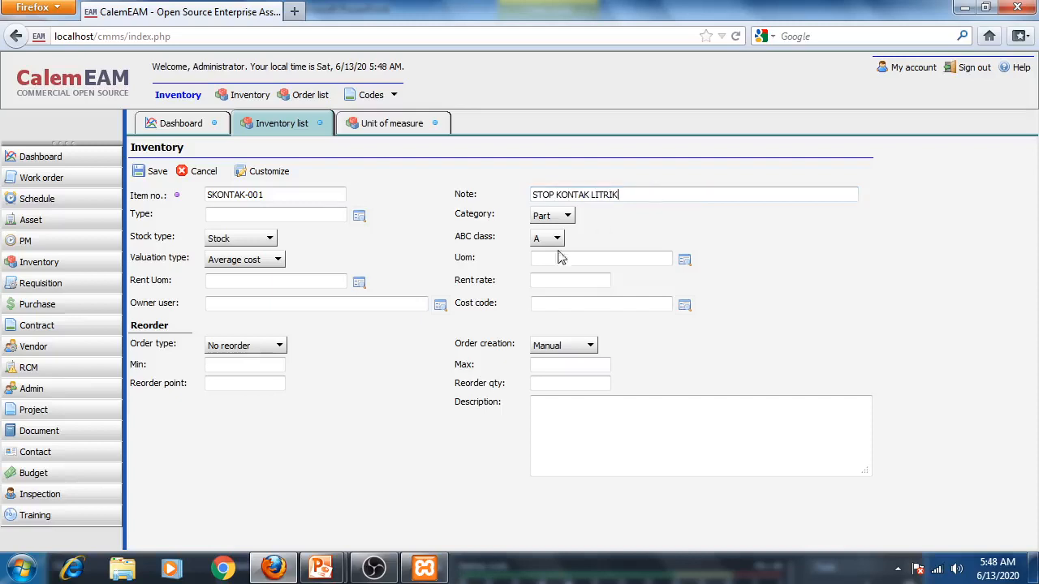
# - Set SKONTAK-001's type to SKONTAK and its unit of measure to PCS from the lookup lists
pyautogui.click(357, 216)
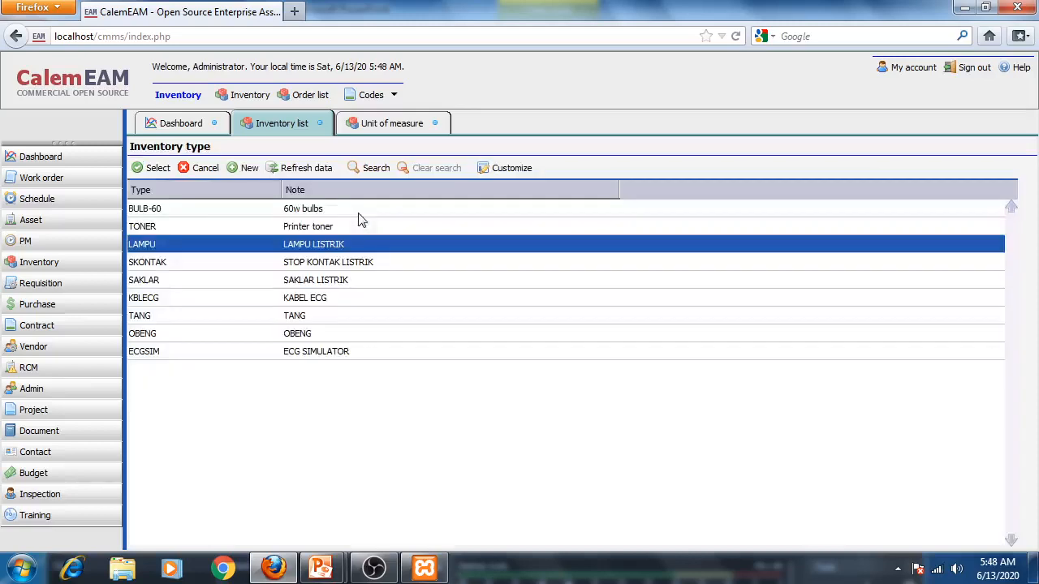
pyautogui.click(161, 267)
pyautogui.click(158, 168)
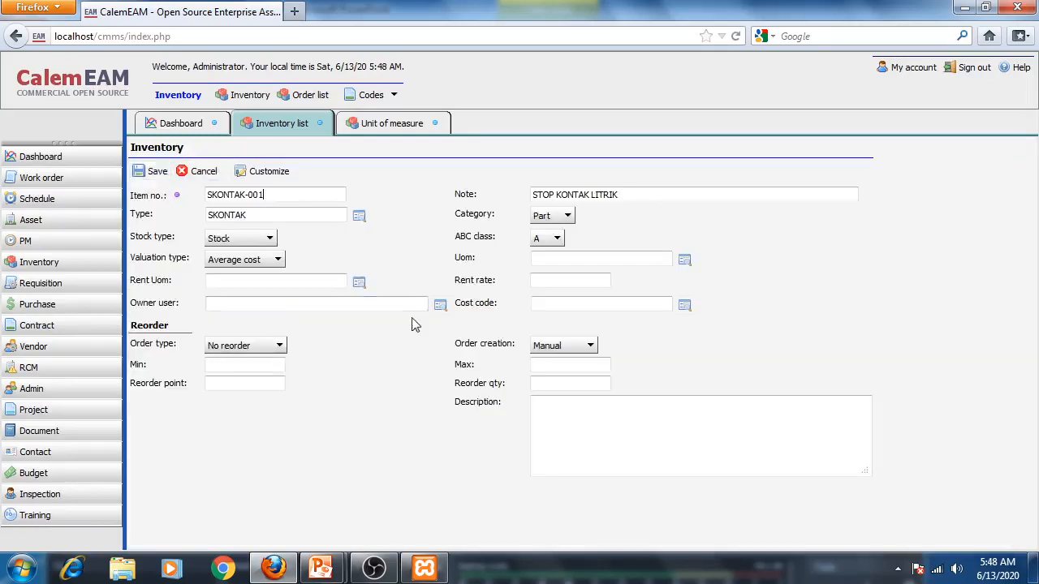
pyautogui.click(684, 260)
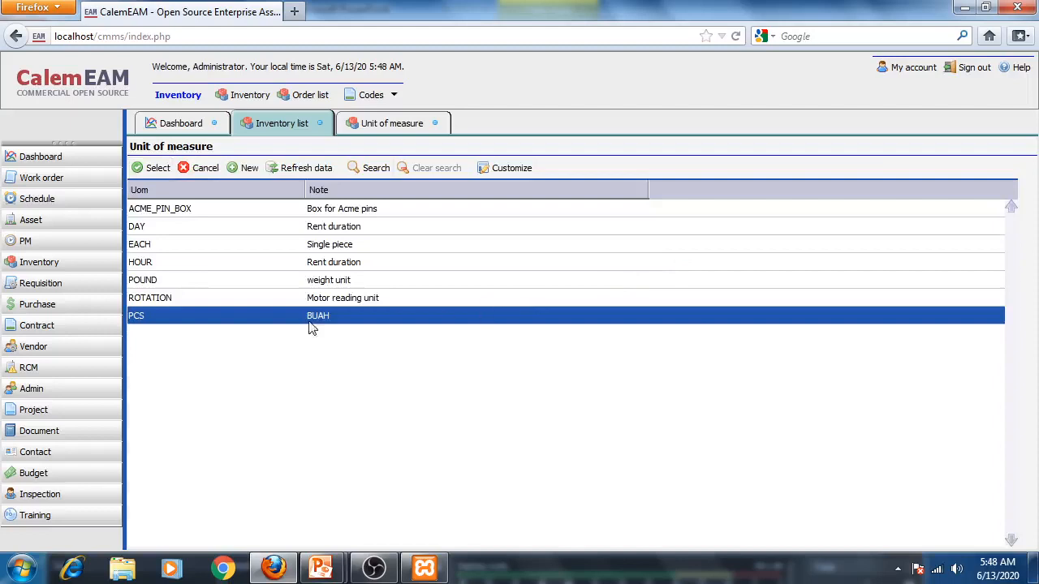
pyautogui.click(155, 168)
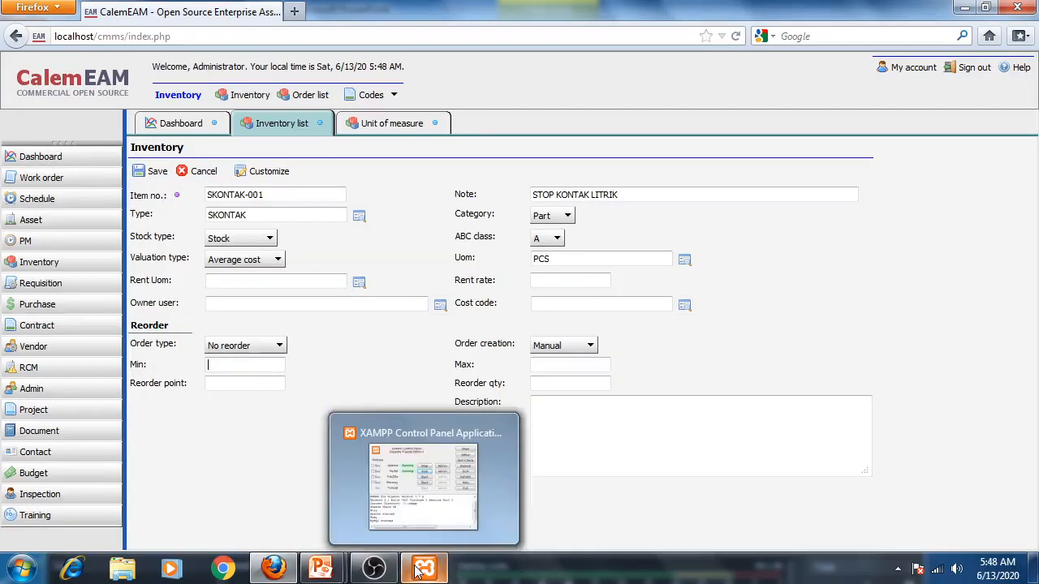
# - Check the example case slide for SKONTAK-001's stock values and return to the item form
pyautogui.moveTo(320, 569)
pyautogui.click(397, 520)
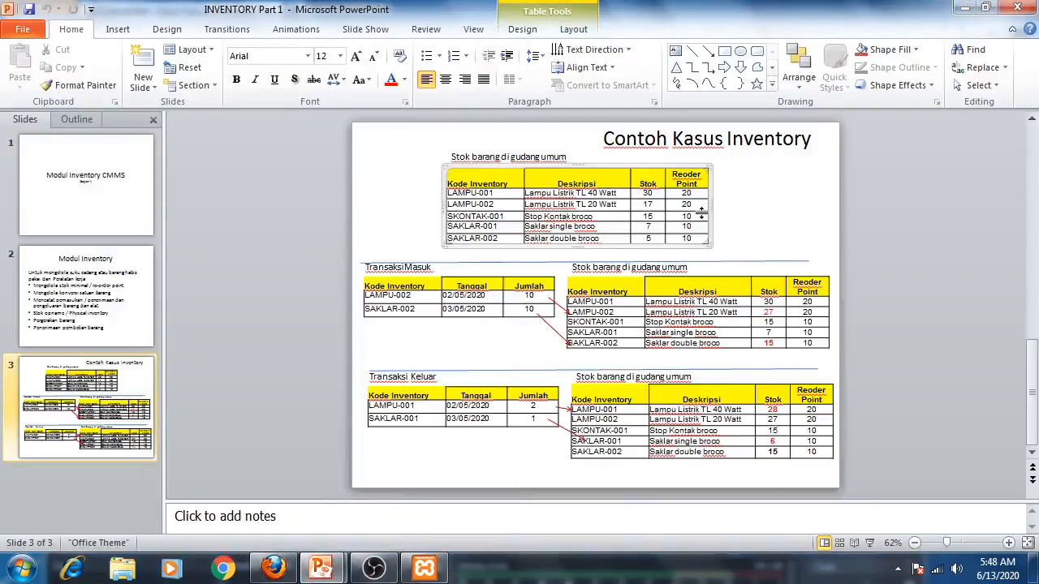
pyautogui.moveTo(322, 569)
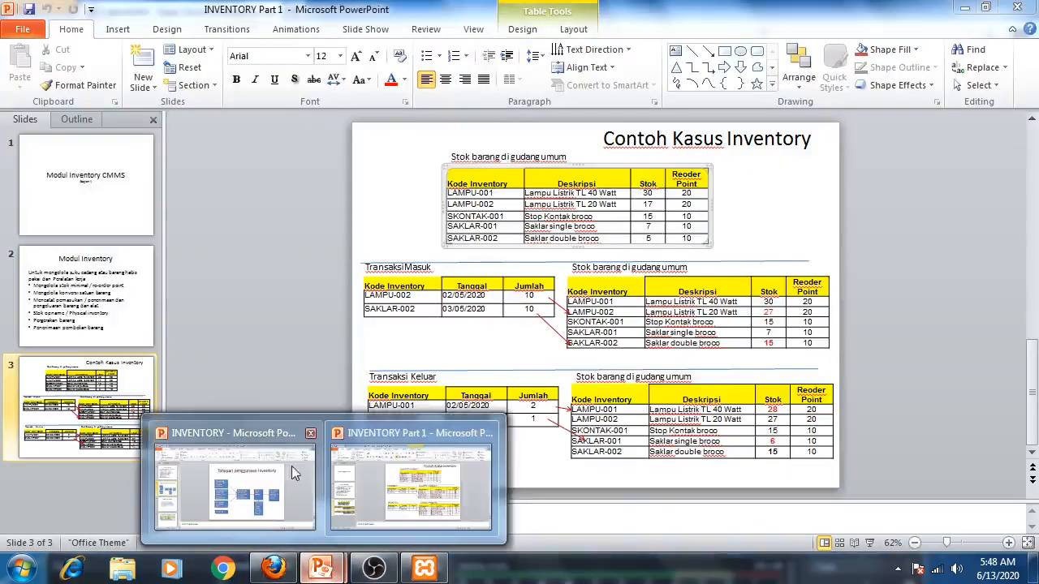
pyautogui.hotkey('alt', 'Tab')
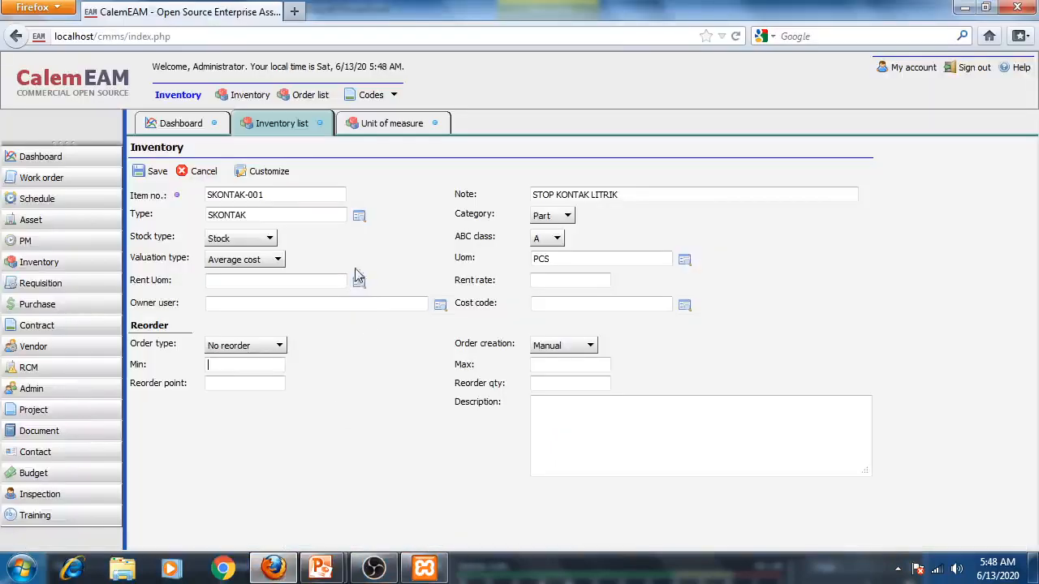
# - Set SKONTAK-001's order type to Min max with minimum 10 and reorder point 10, then save it
pyautogui.click(281, 346)
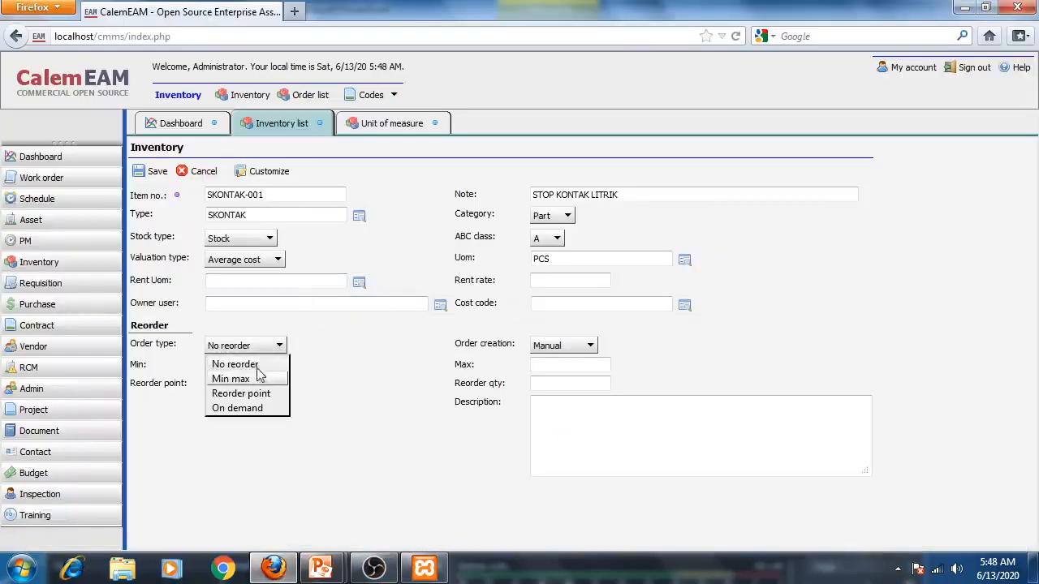
pyautogui.click(258, 378)
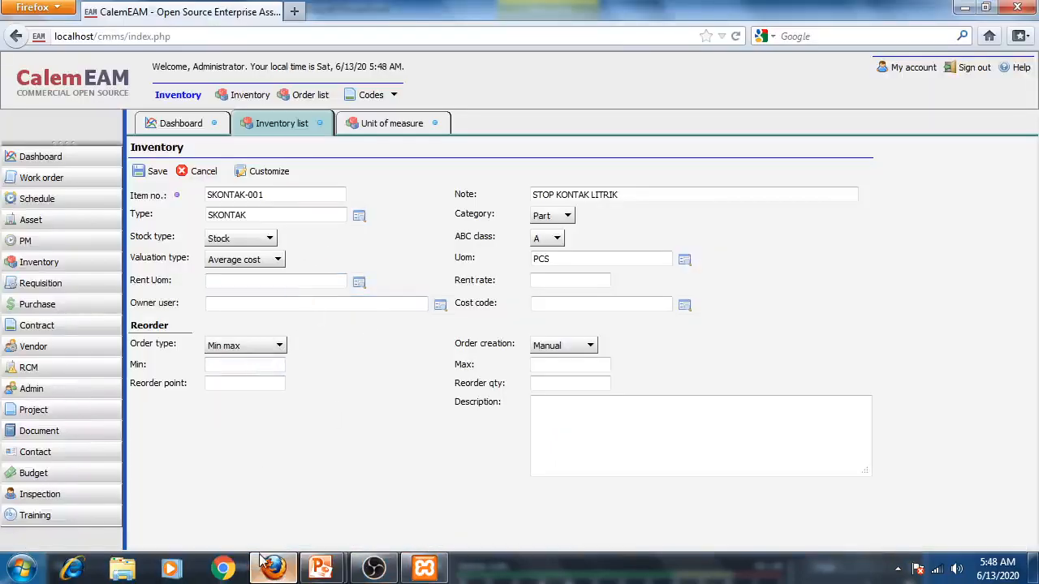
pyautogui.write('10')
pyautogui.press('Tab')
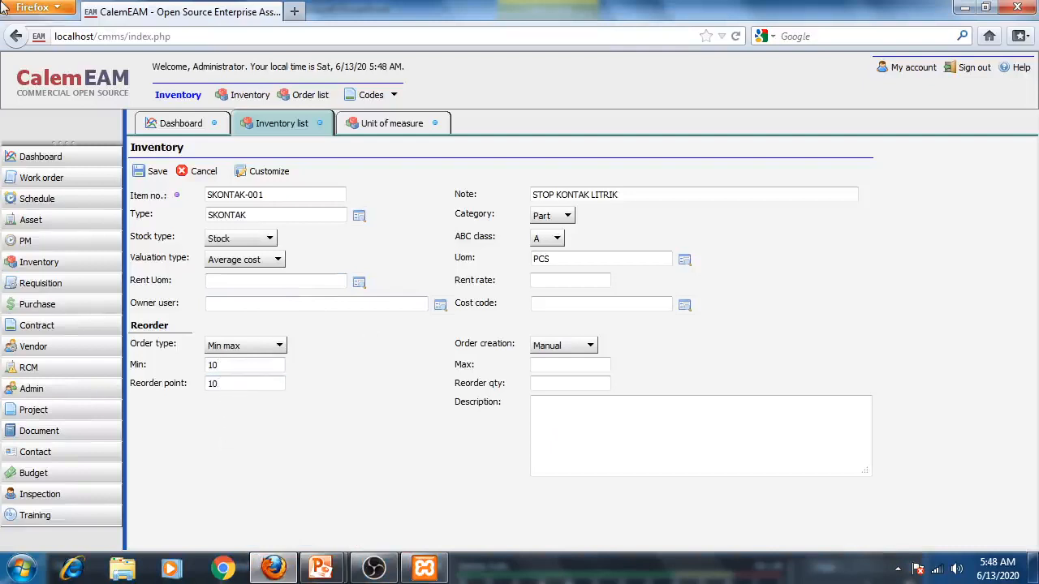
pyautogui.click(152, 171)
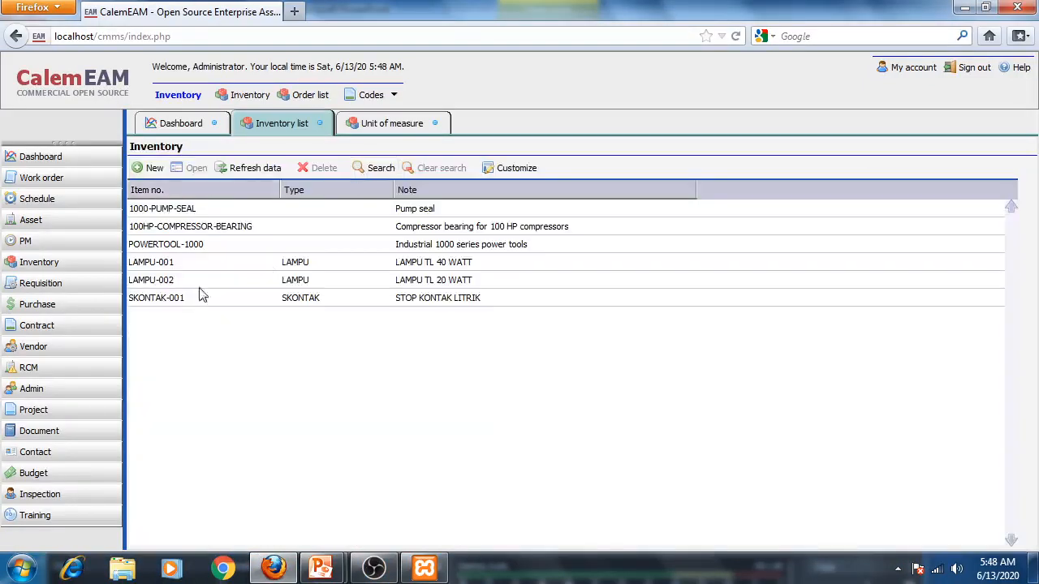
# - Switch to the example case slide to see the next item and return to the browser
pyautogui.moveTo(325, 571)
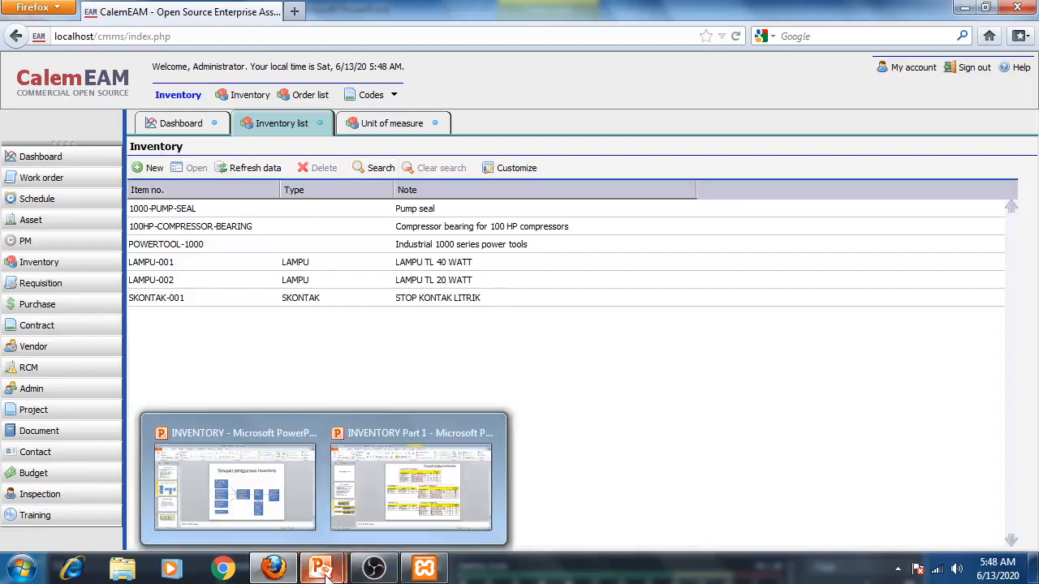
pyautogui.click(378, 494)
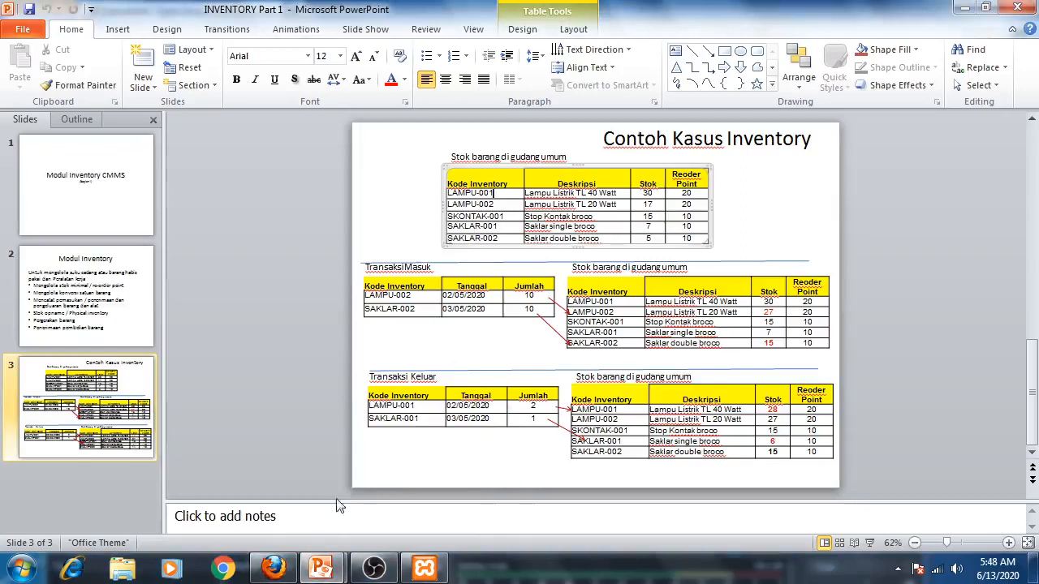
pyautogui.moveTo(283, 574)
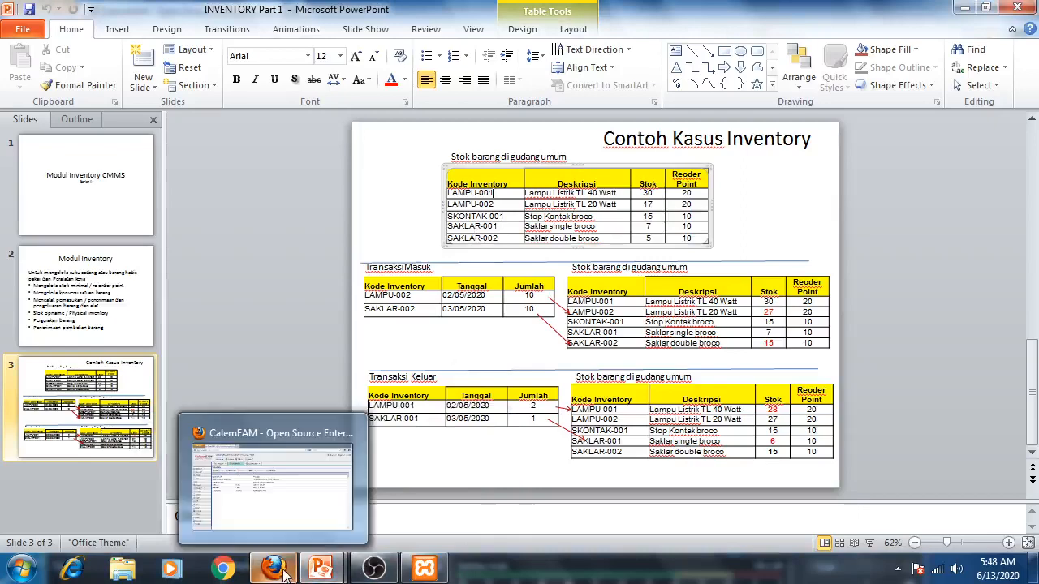
pyautogui.click(282, 572)
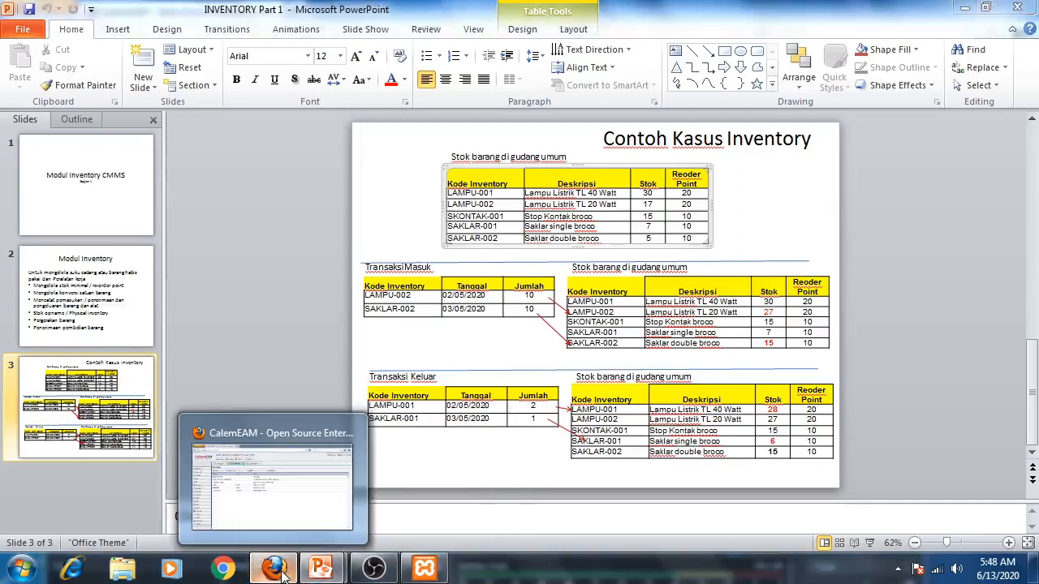
# - Start a new item SAKLAR-001 with the note SAKLAR LISTIK BROCO, checking the slide for its description
pyautogui.click(147, 167)
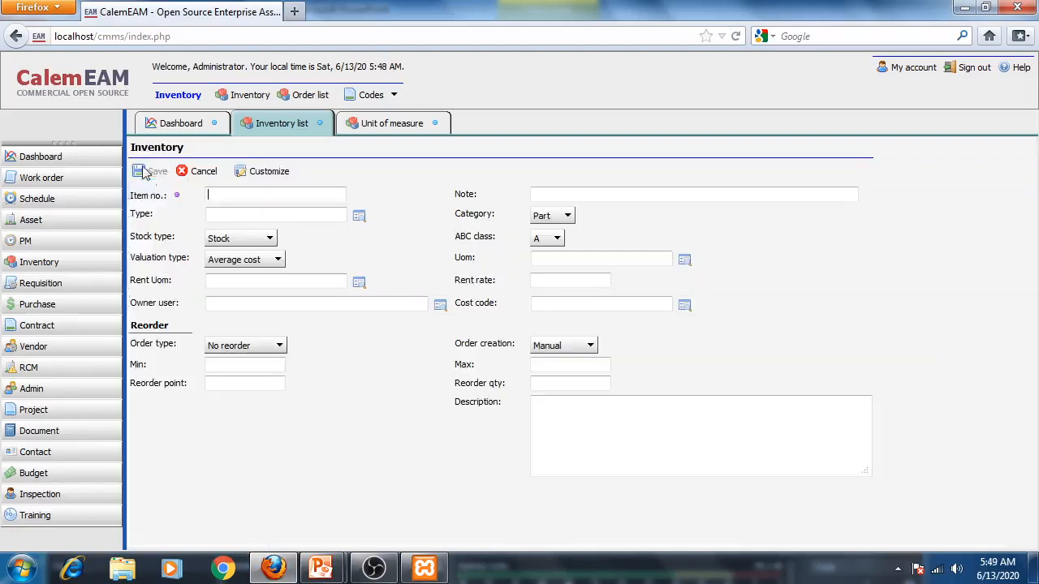
pyautogui.write('SAKLAR-001')
pyautogui.click(559, 197)
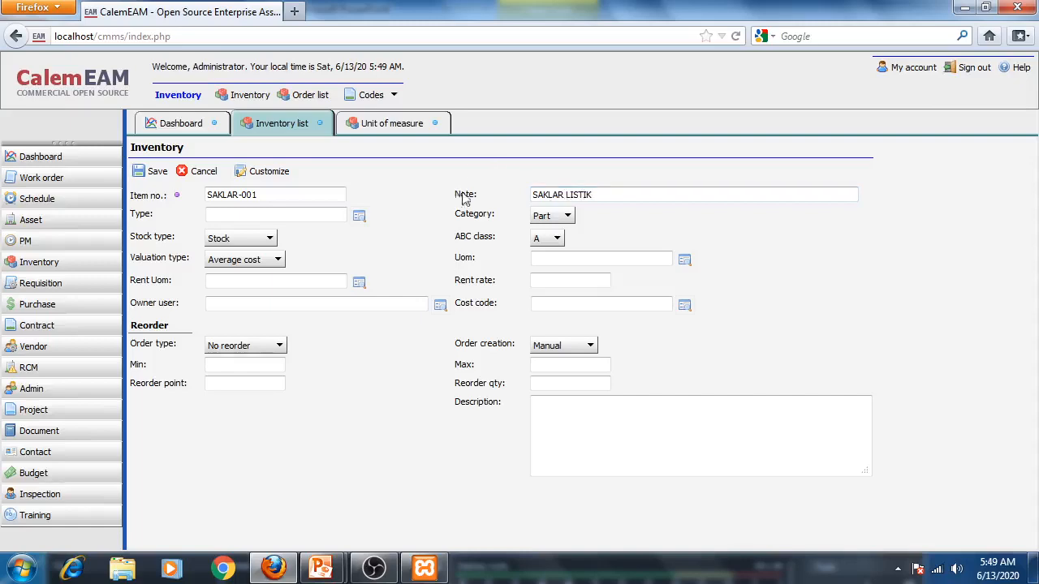
pyautogui.moveTo(314, 568)
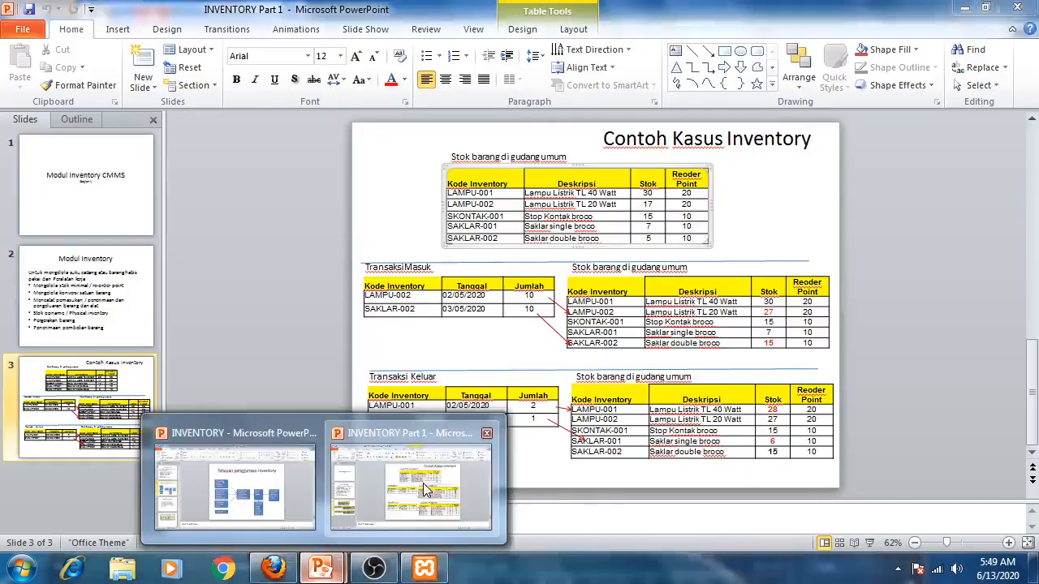
pyautogui.click(423, 483)
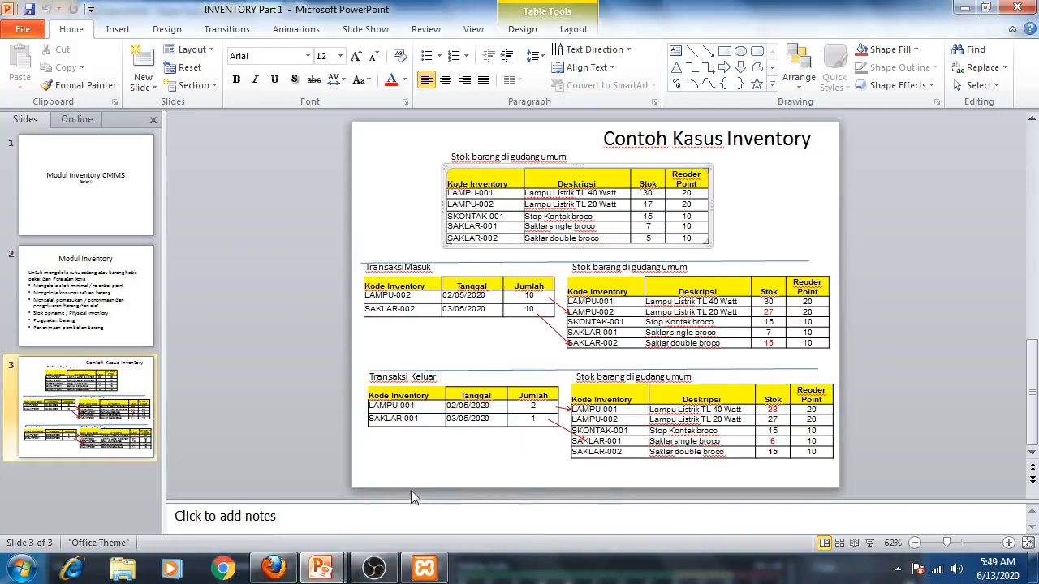
pyautogui.moveTo(323, 572)
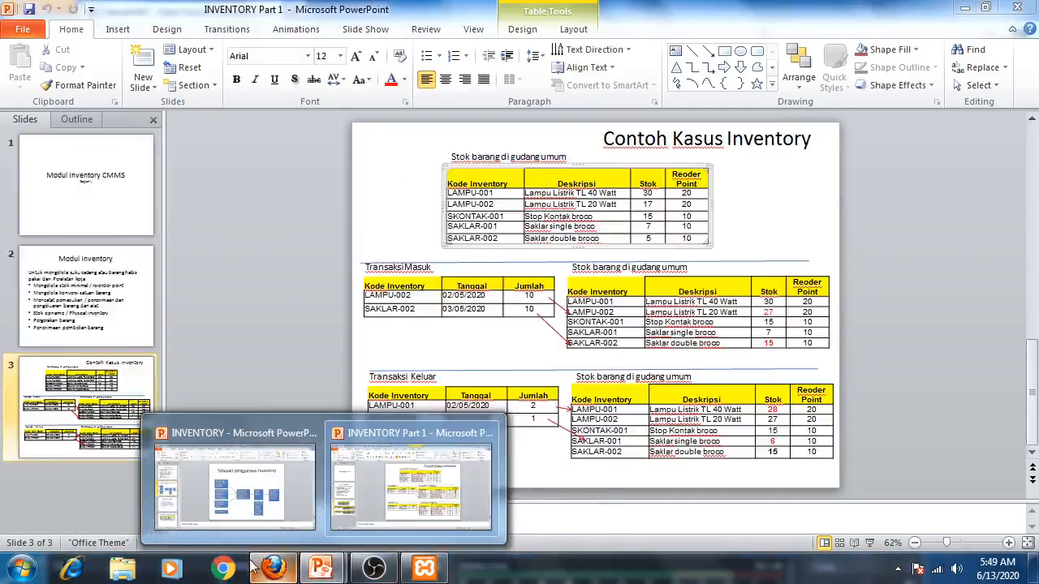
pyautogui.click(258, 566)
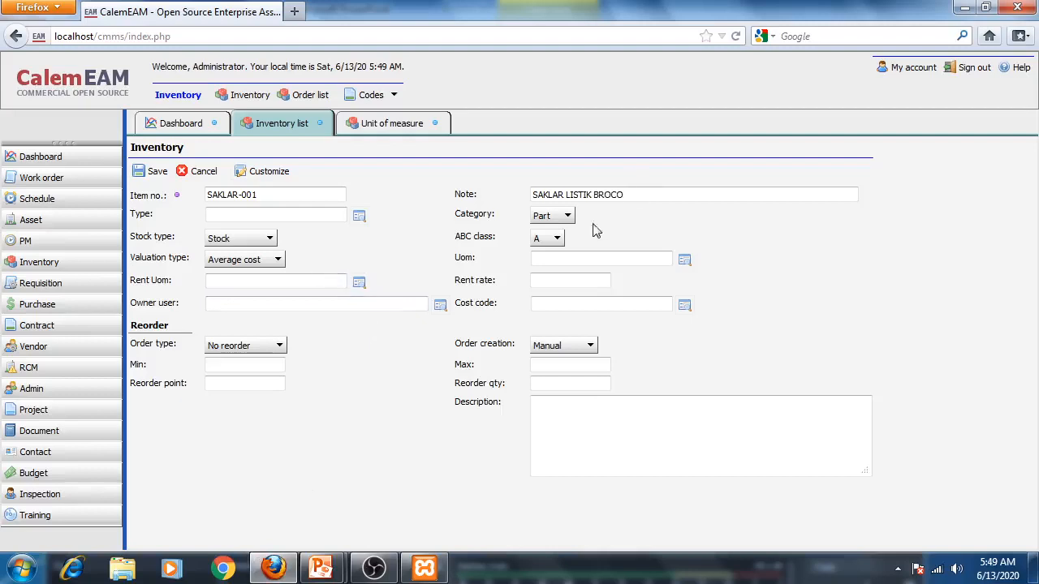
# - Set SAKLAR-001's type to SAKLAR and its unit of measure to PCS from the lookup lists
pyautogui.click(359, 216)
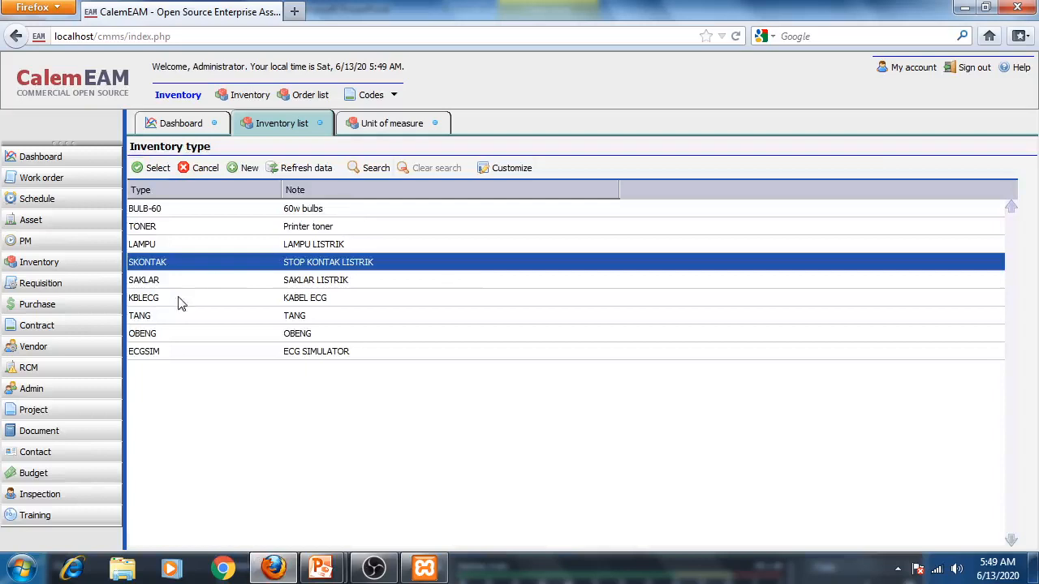
pyautogui.click(161, 284)
pyautogui.click(158, 168)
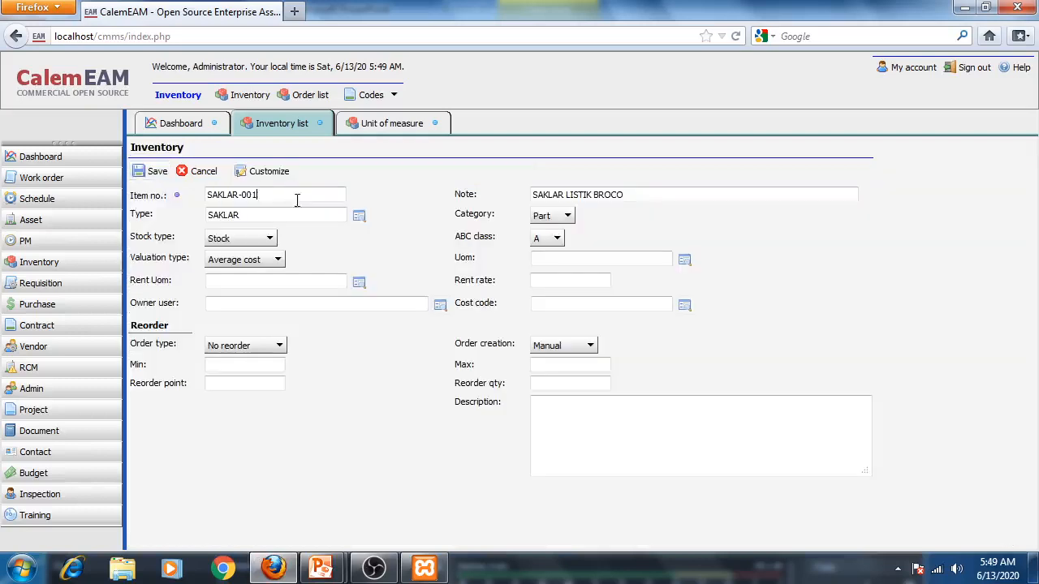
pyautogui.click(684, 260)
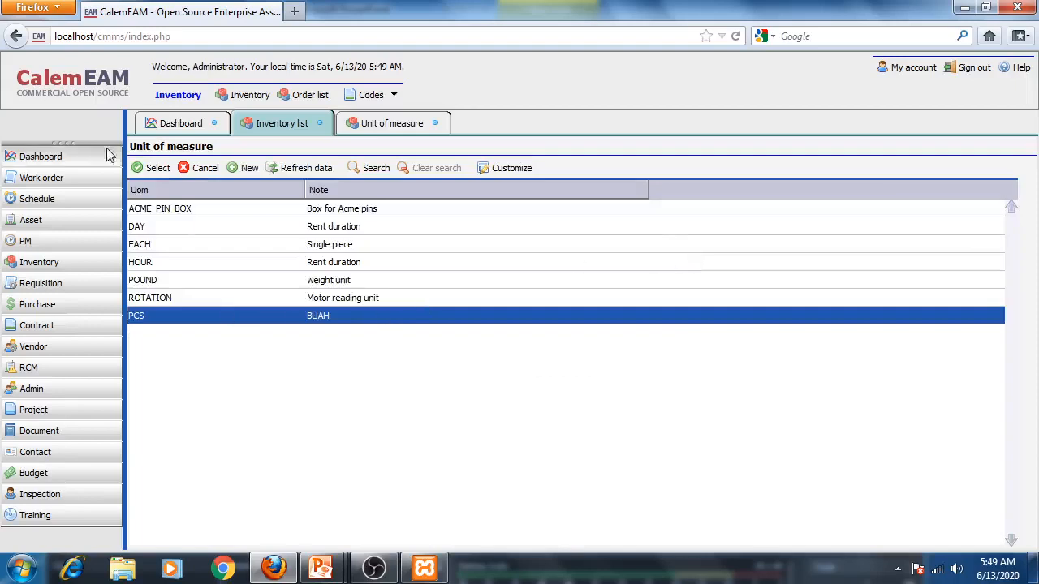
pyautogui.click(154, 168)
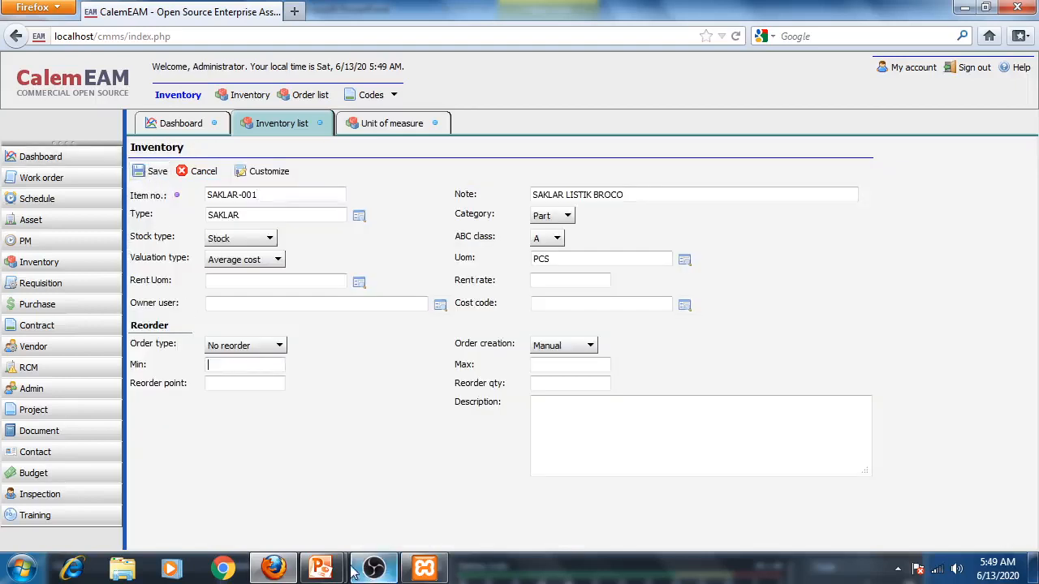
# - Check the example case slide for SAKLAR-001's stock values and return to the item form
pyautogui.moveTo(320, 568)
pyautogui.click(452, 518)
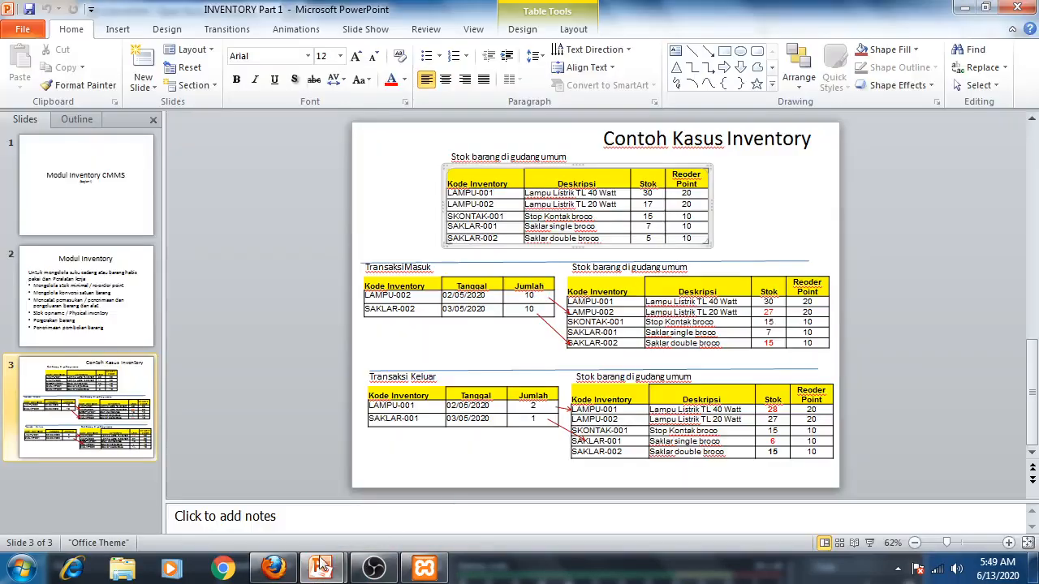
pyautogui.click(275, 568)
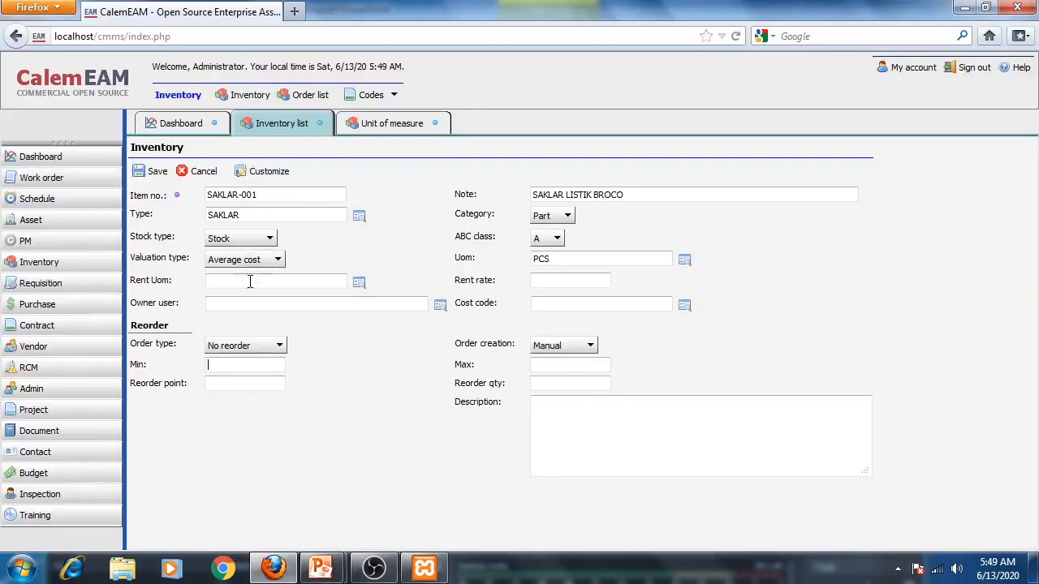
# - Set SAKLAR-001's order type to Min max with minimum 10 and reorder point 10, then save it
pyautogui.click(272, 346)
pyautogui.click(240, 379)
pyautogui.click(238, 365)
pyautogui.click(273, 381)
pyautogui.click(153, 172)
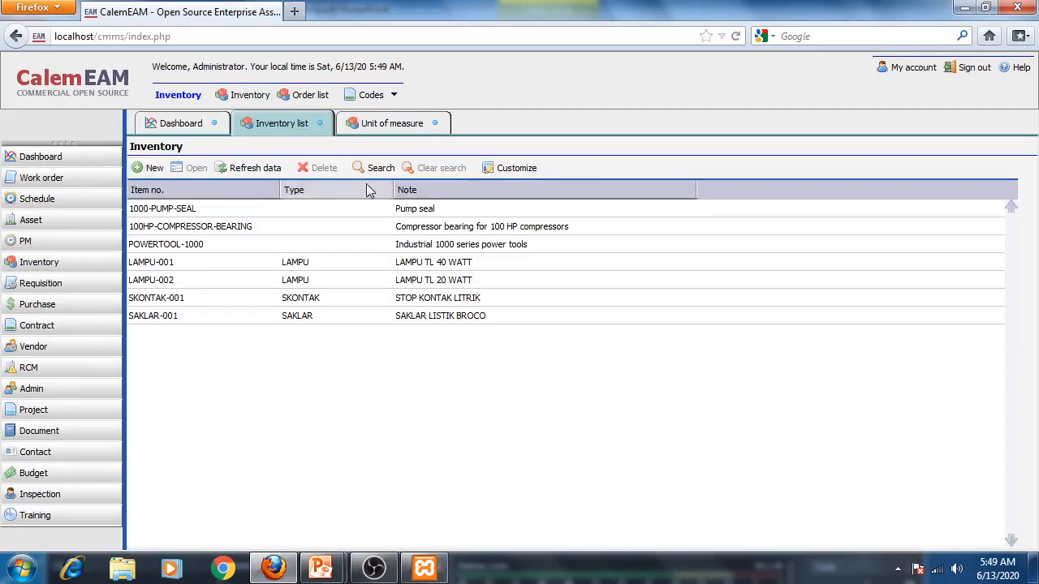
# - Start a new item SAKLAR-002 with the note SAKLAR LISTRIK UNICON
pyautogui.click(147, 168)
pyautogui.click(271, 196)
pyautogui.write('SAKLAR-002')
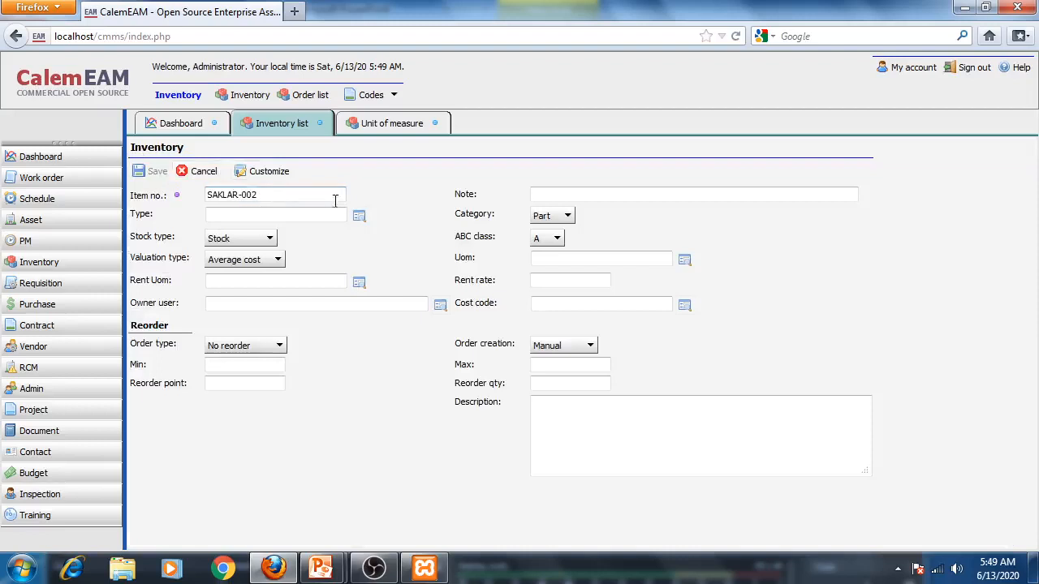
pyautogui.click(619, 195)
pyautogui.write('SAKLAR LISTRIK UNICON')
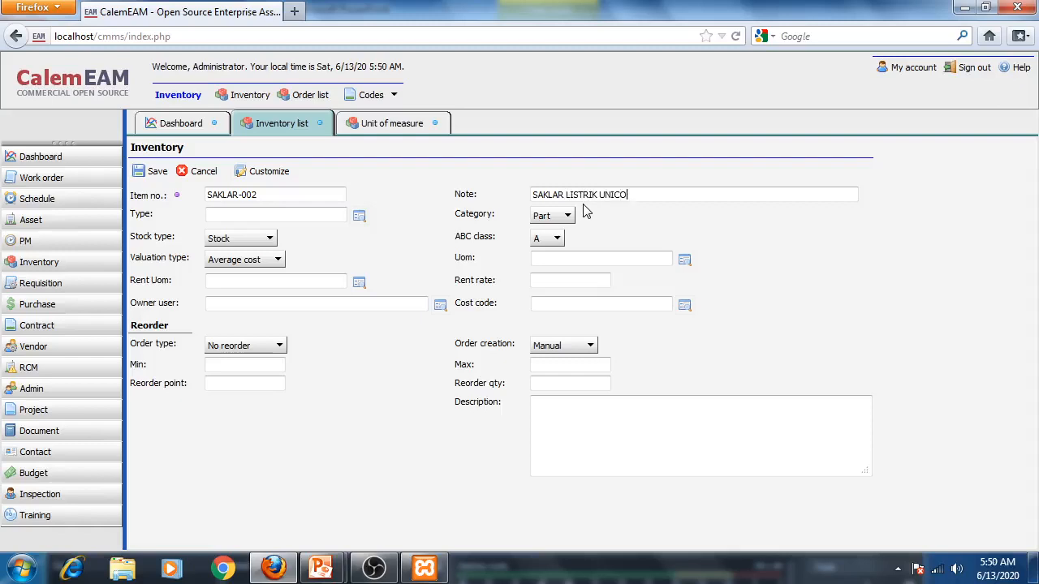
# - Set SAKLAR-002's type to SAKLAR and its unit of measure to PCS from the lookup lists
pyautogui.click(359, 215)
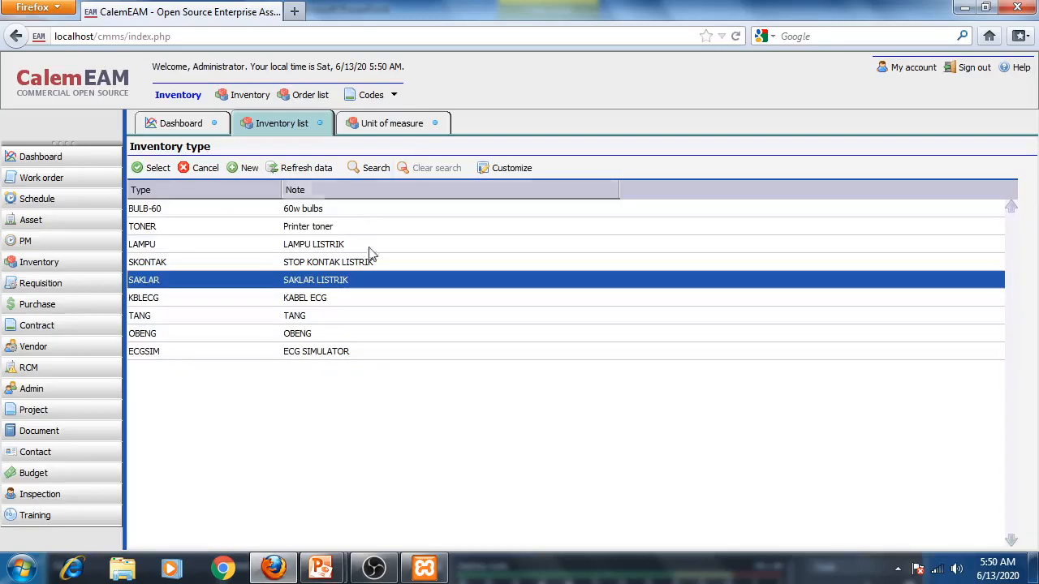
pyautogui.click(136, 168)
pyautogui.click(684, 260)
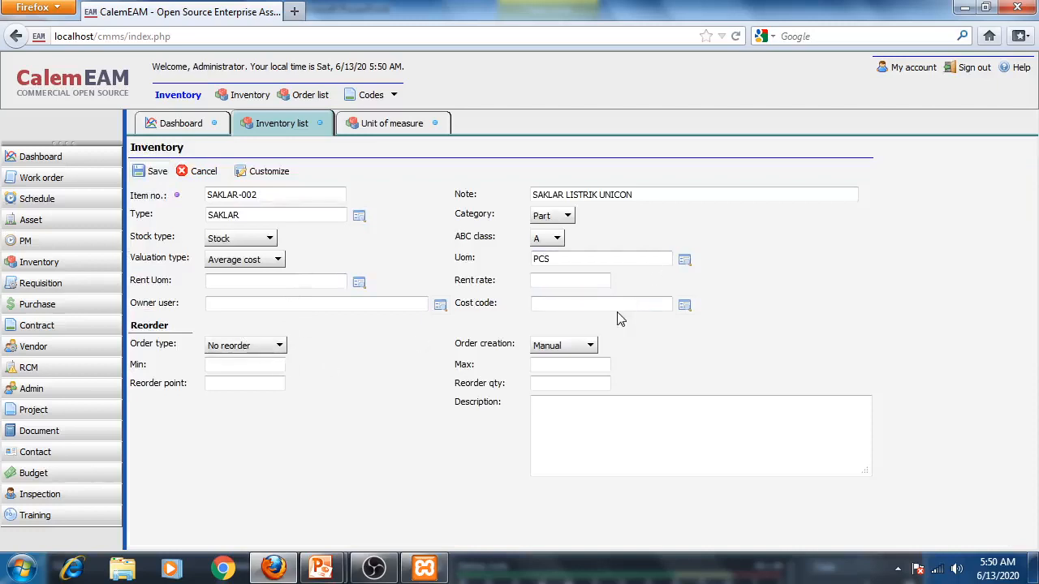
# - Set SAKLAR-002's order type to Min max, enter a minimum of 1, and save the item
pyautogui.click(274, 350)
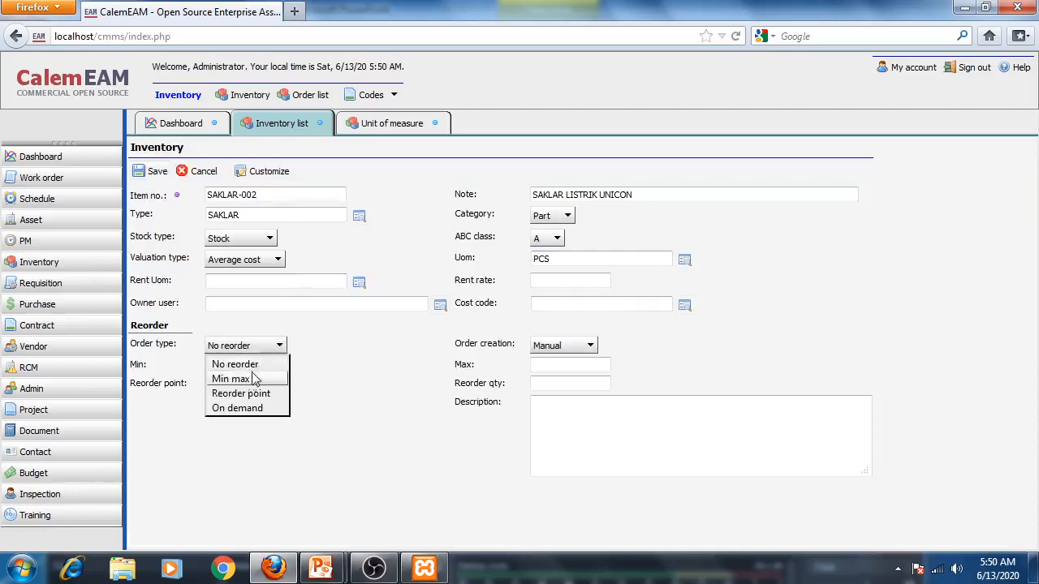
pyautogui.click(250, 374)
pyautogui.click(231, 365)
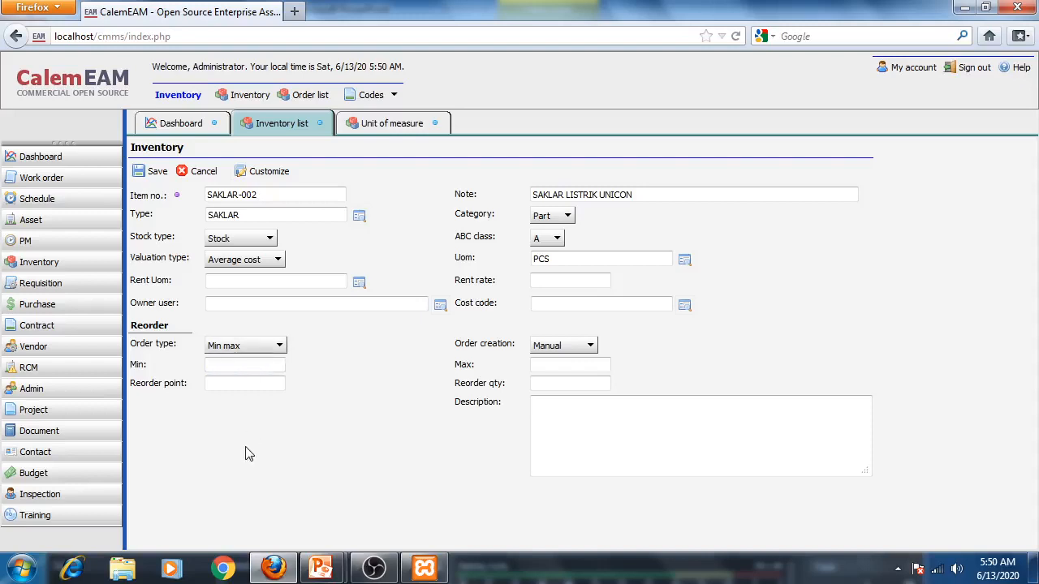
pyautogui.write('10')
pyautogui.click(154, 171)
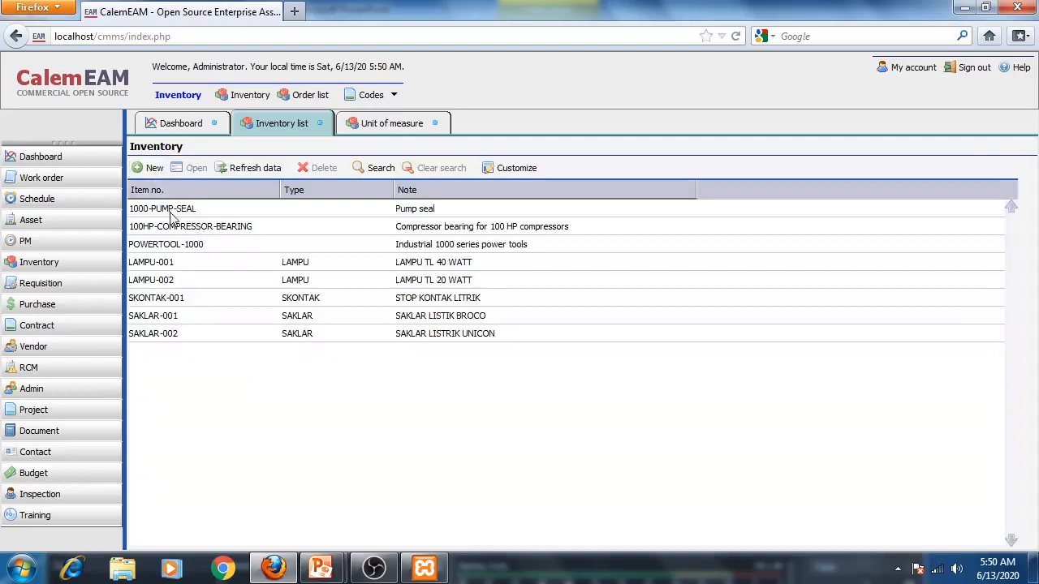
# - Start a new item KBLECG-001 with the note KABEL ECG FUKUDA
pyautogui.click(143, 168)
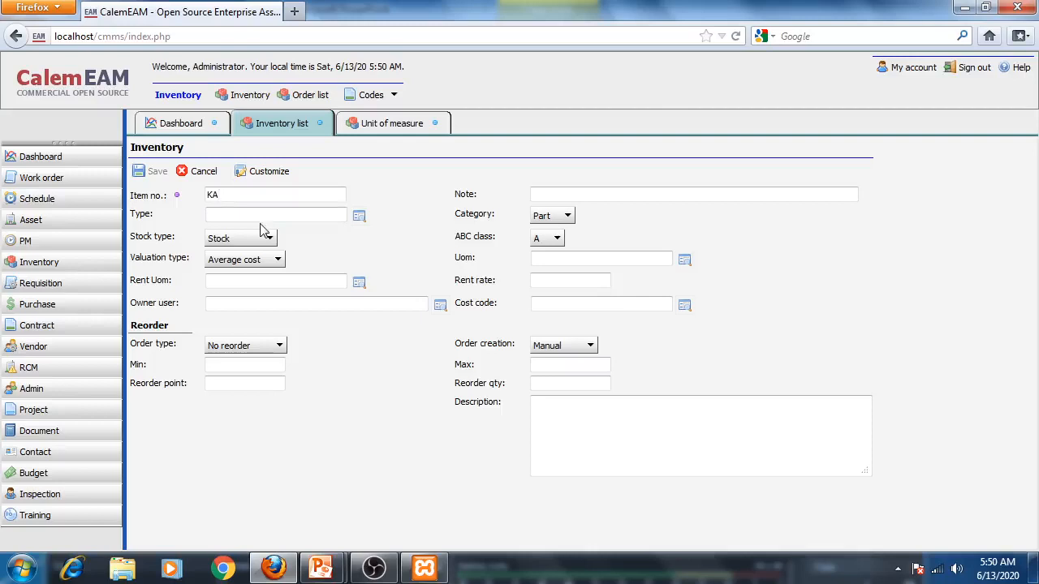
pyautogui.write('KBLECG-001')
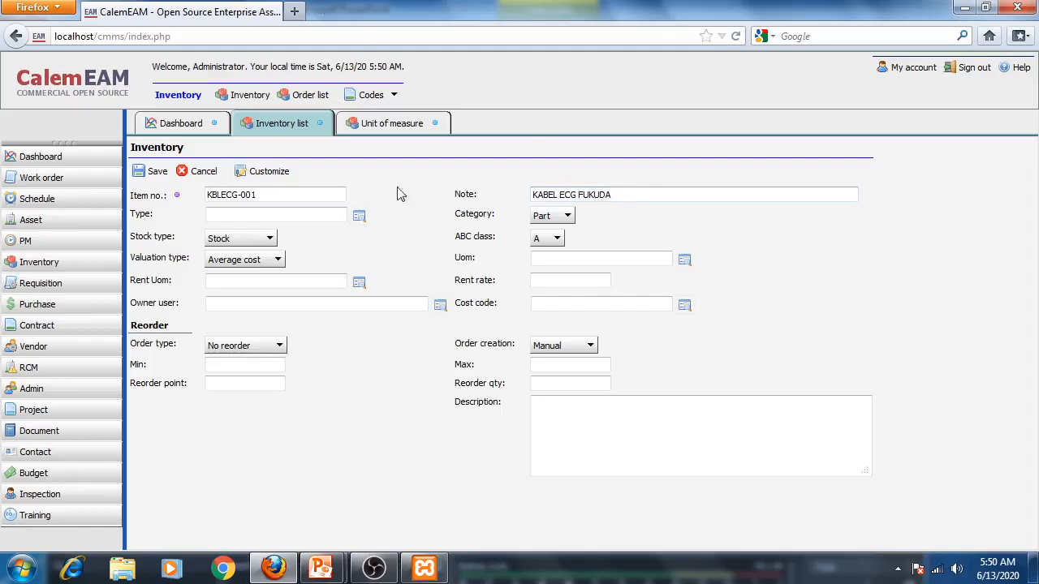
# - Set KBLECG-001's type to KBLECG, unit of measure to PCS, minimum and reorder point to 1, and save it
pyautogui.click(359, 215)
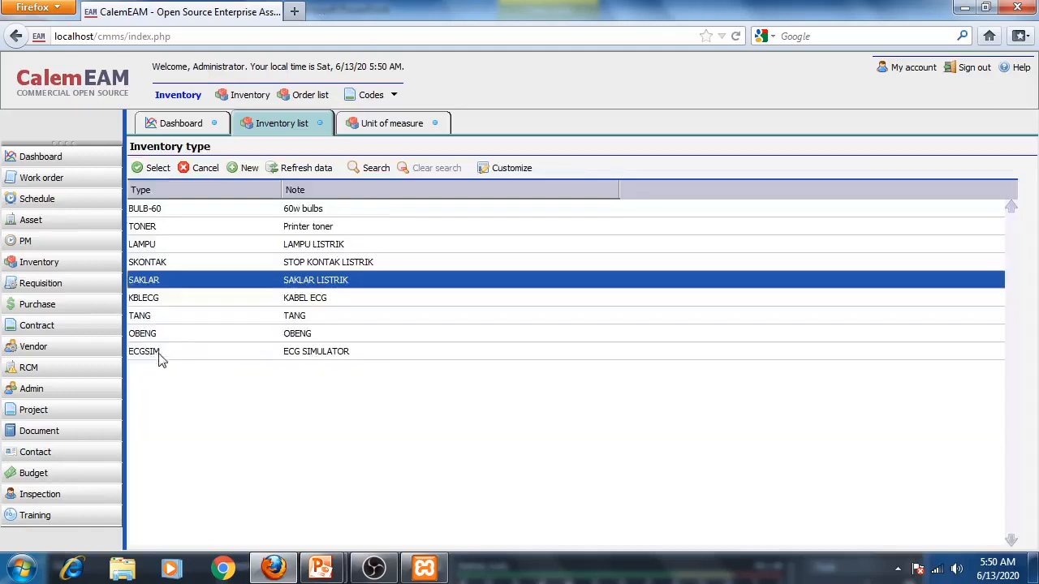
pyautogui.click(151, 302)
pyautogui.click(151, 168)
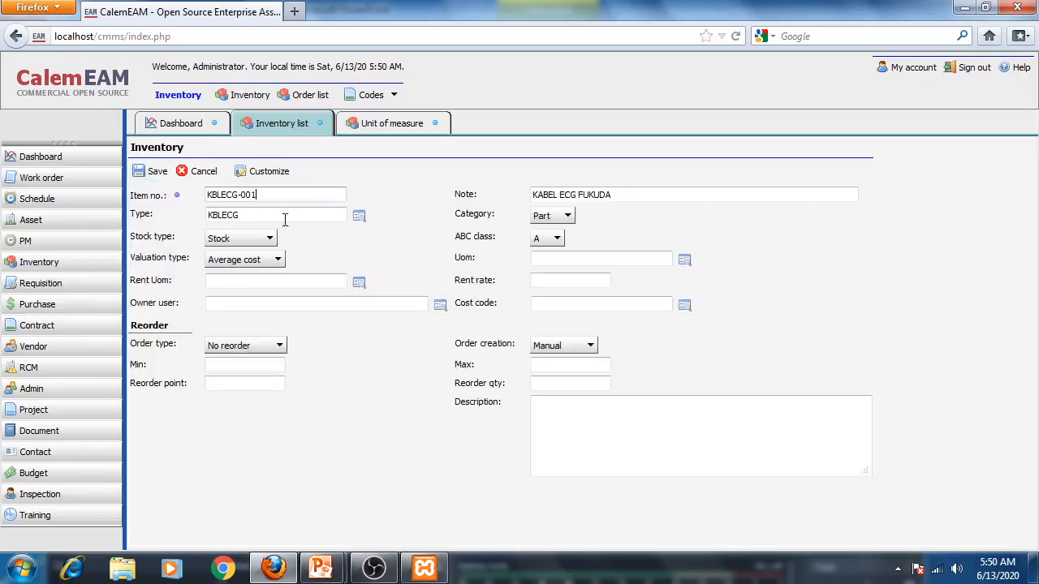
pyautogui.click(684, 260)
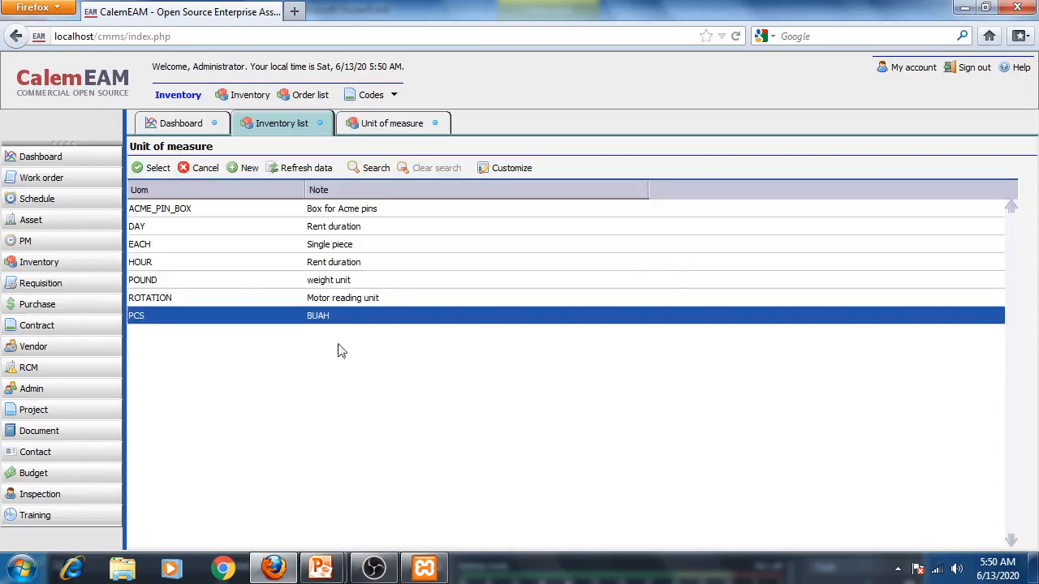
pyautogui.click(138, 168)
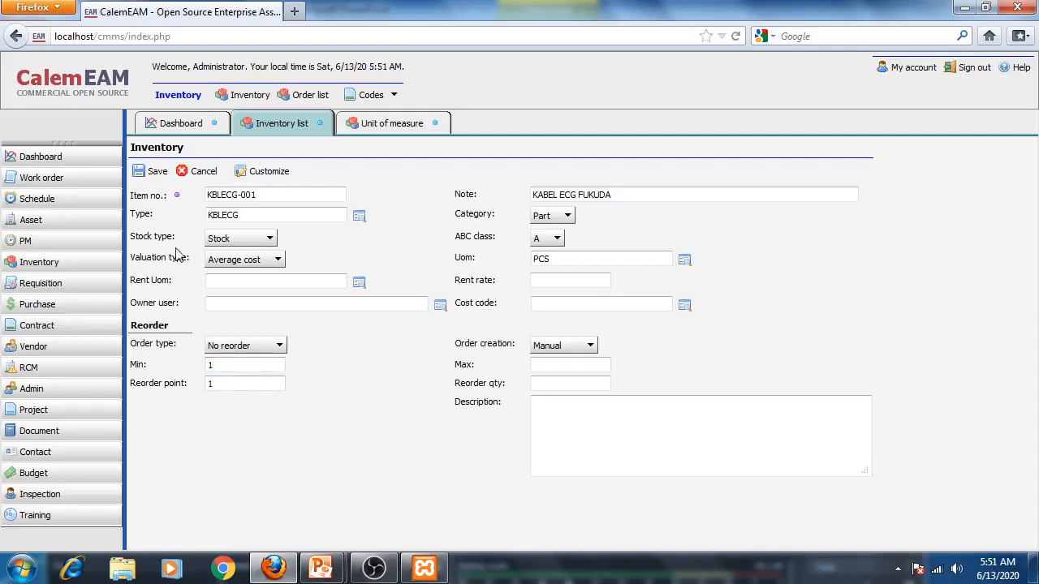
pyautogui.click(155, 173)
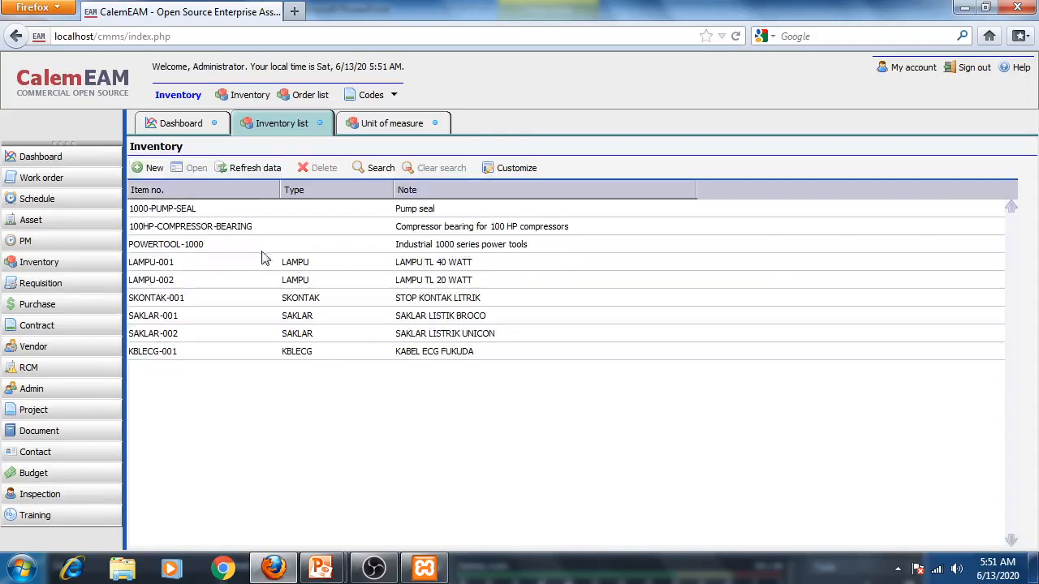
# - Start a new item KBLECG-002 with the note KABEL ECG MINDRAY
pyautogui.click(153, 170)
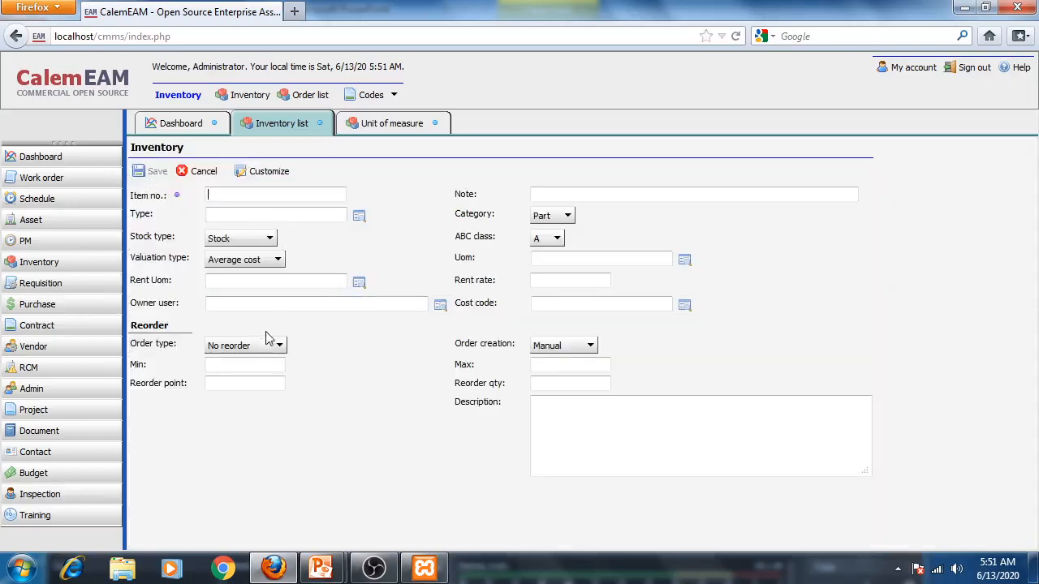
pyautogui.write('KBLECG-002')
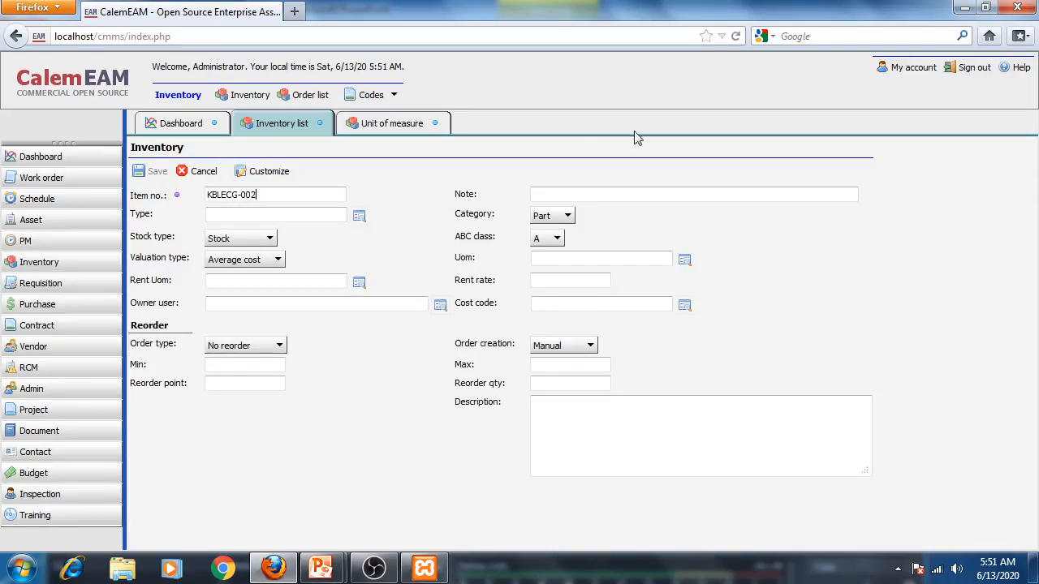
pyautogui.click(592, 193)
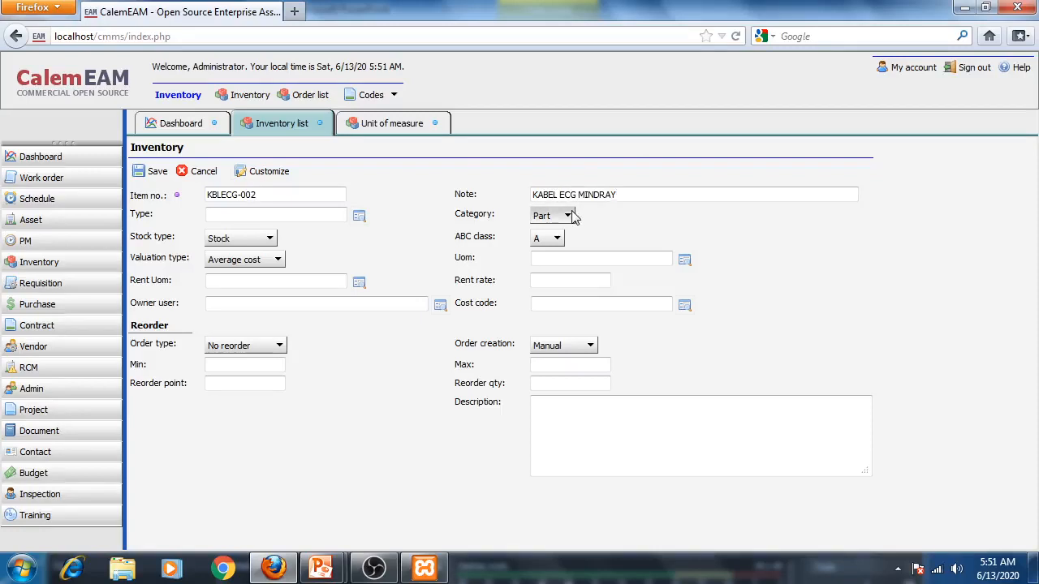
# - Set KBLECG-002's type to KBLECG and its unit of measure to PCS from the lookup lists
pyautogui.click(360, 216)
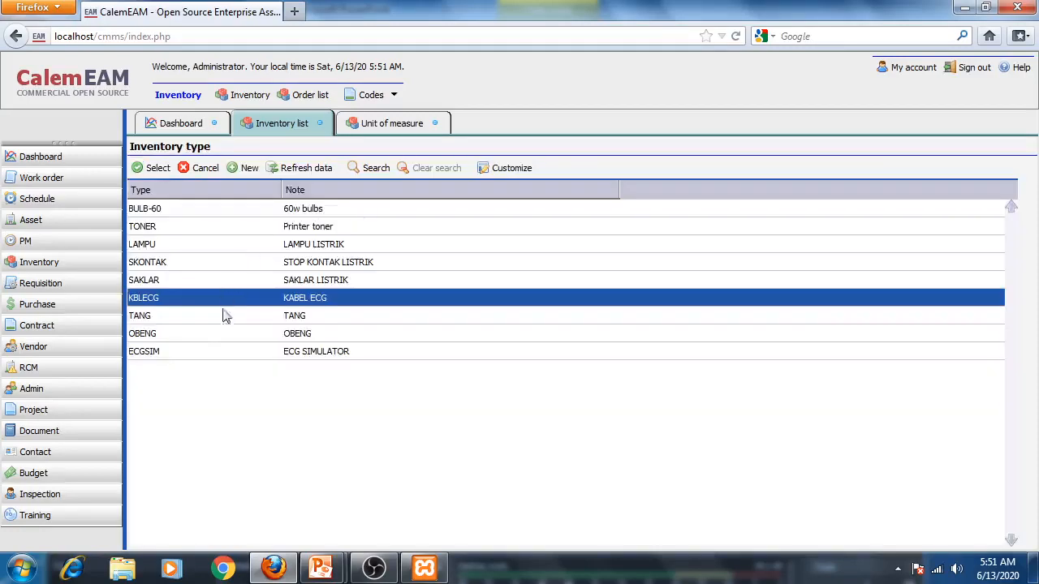
pyautogui.click(148, 168)
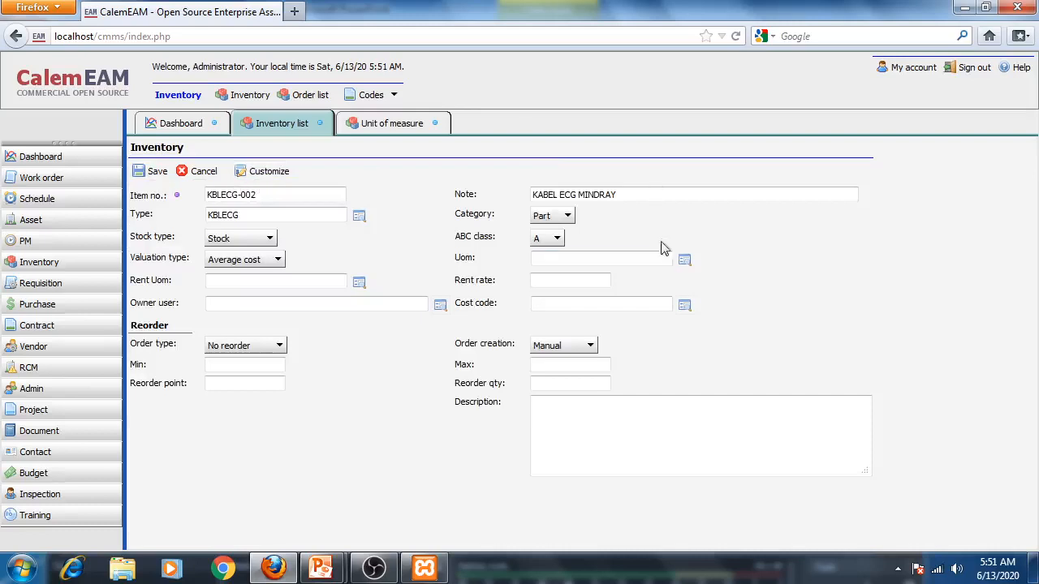
pyautogui.click(684, 260)
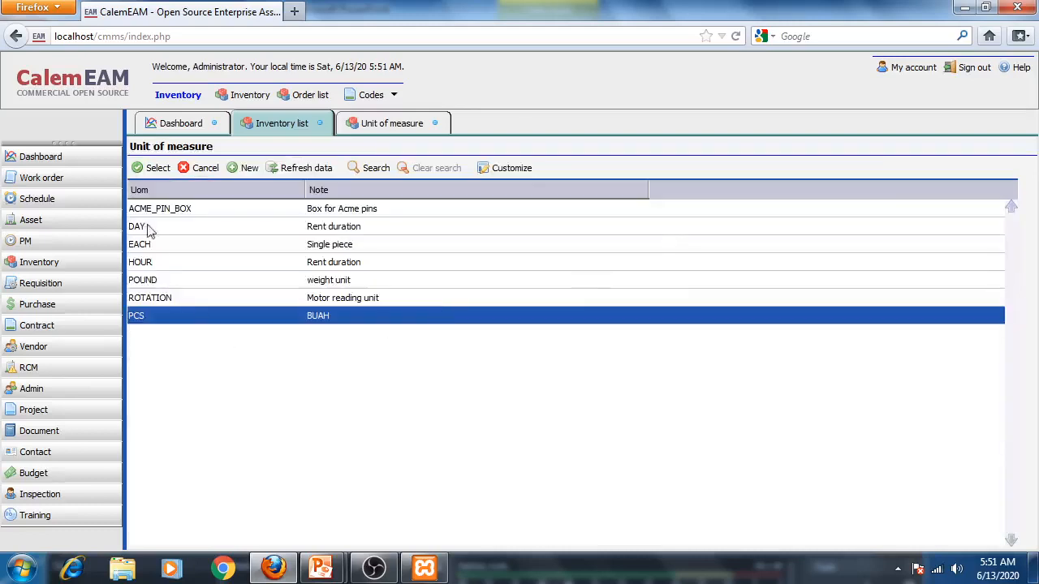
pyautogui.click(155, 168)
# - Set KBLECG-002's order type to Min max with a minimum of 1, and save the item
pyautogui.click(247, 346)
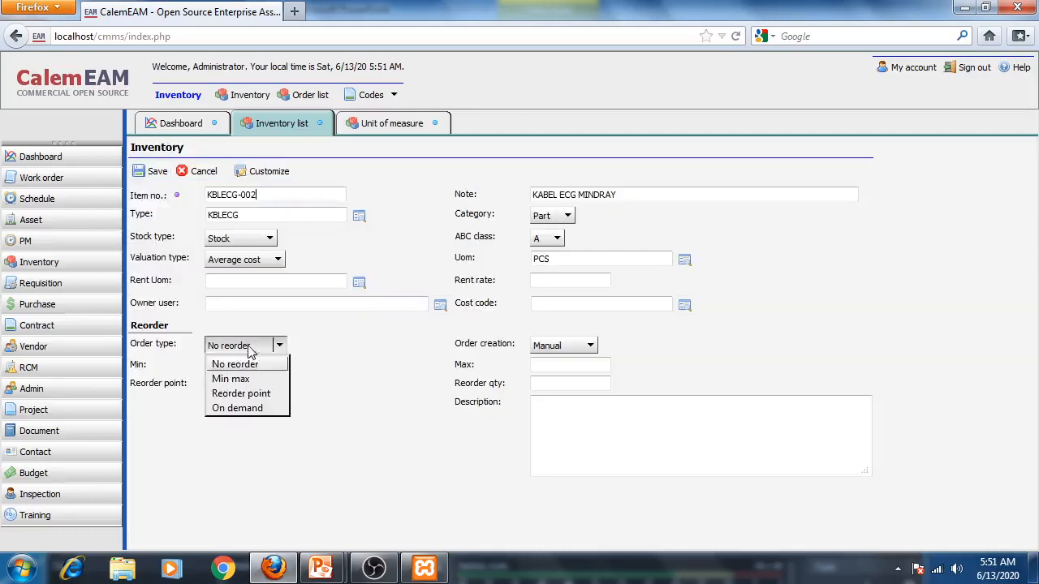
pyautogui.click(229, 379)
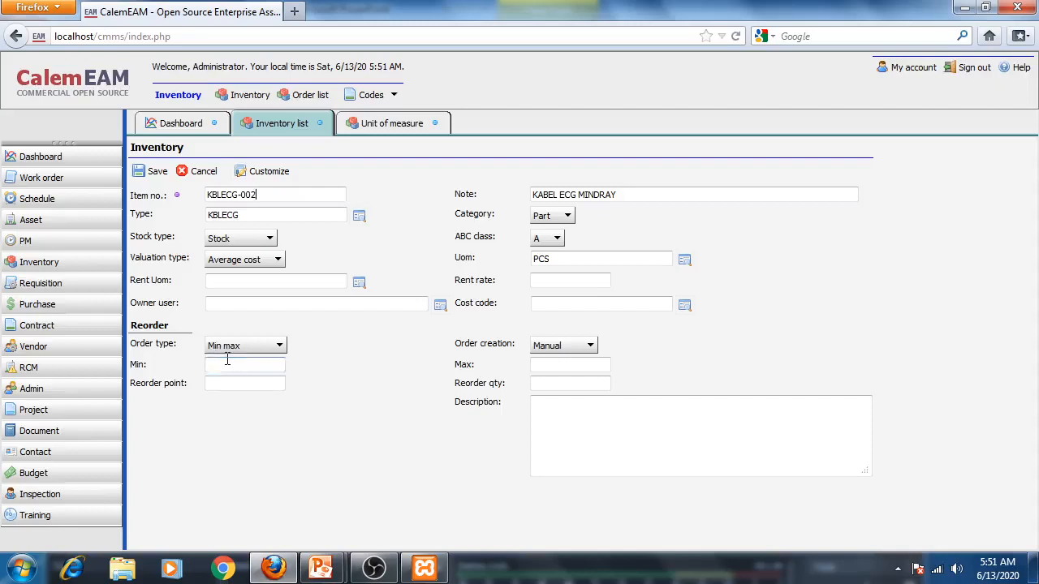
pyautogui.click(228, 361)
pyautogui.write('1')
pyautogui.click(237, 384)
pyautogui.click(151, 172)
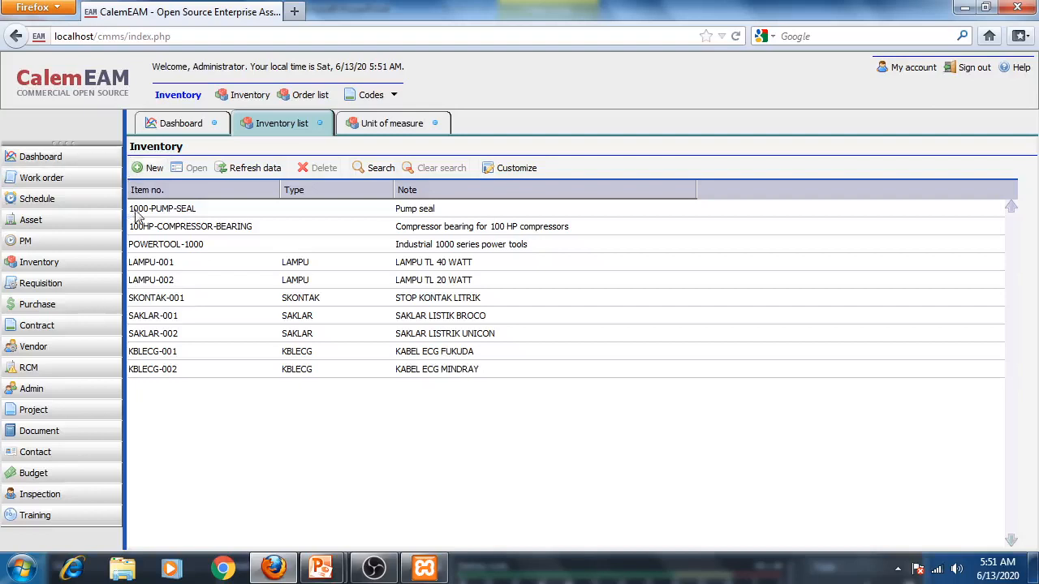
# - Start a new item OBENG-001 with the note OBENG KEMBANG KECIL
pyautogui.click(151, 170)
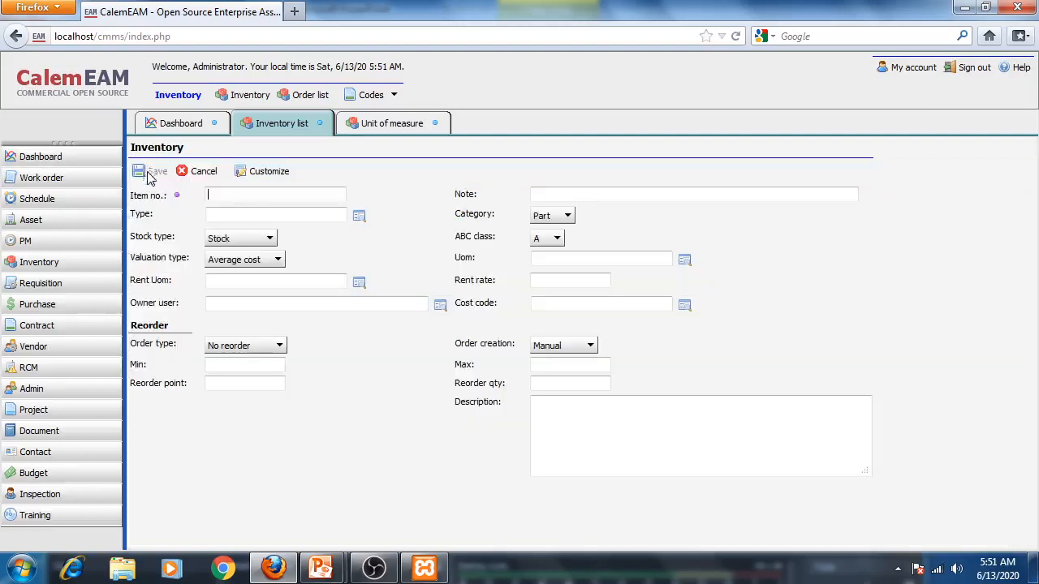
pyautogui.click(233, 195)
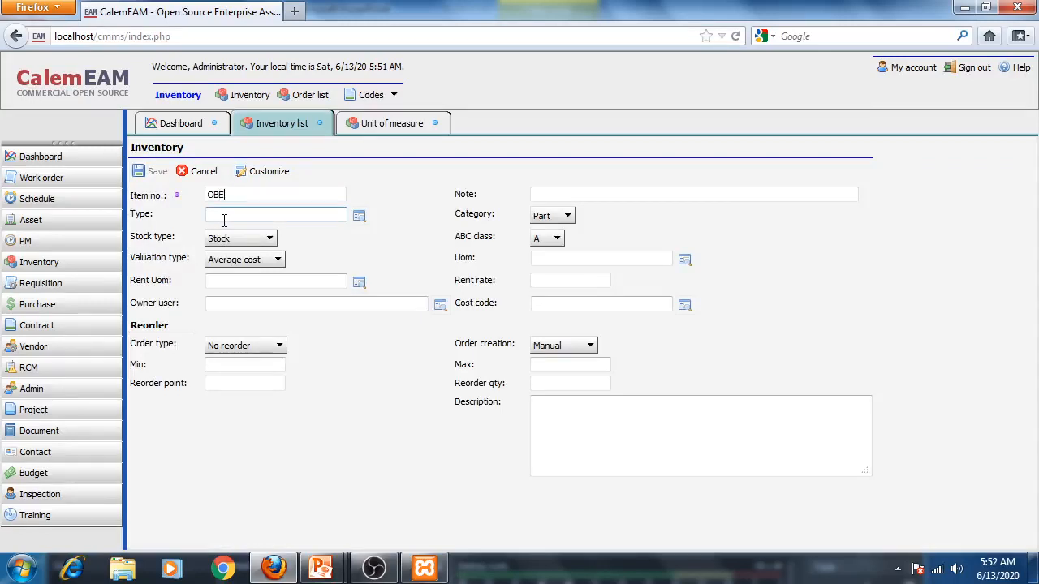
pyautogui.click(599, 189)
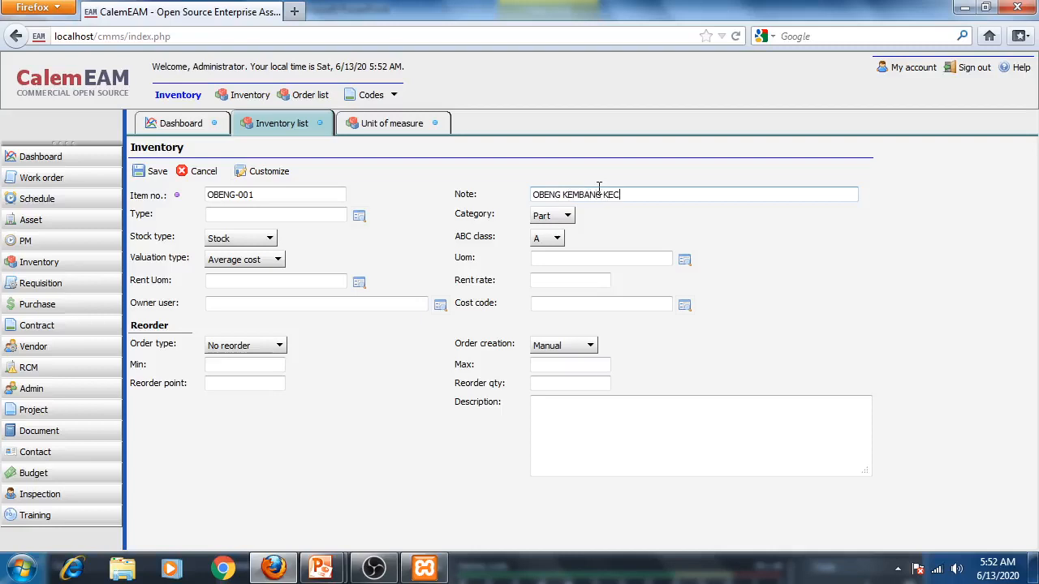
# - Set OBENG-001's type to OBENG and its unit of measure to PCS from the lookup lists
pyautogui.click(359, 215)
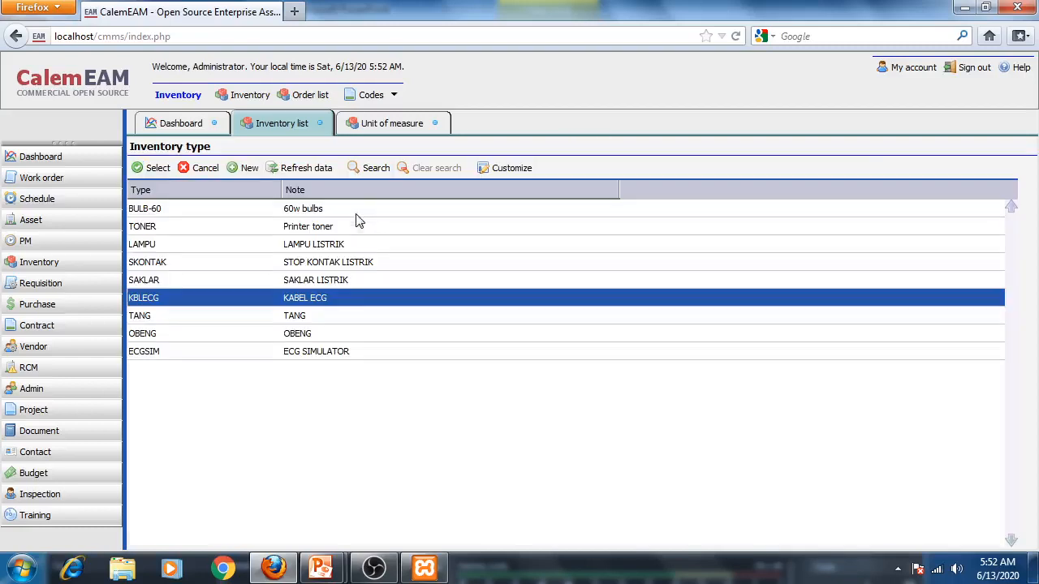
pyautogui.click(143, 334)
pyautogui.click(156, 168)
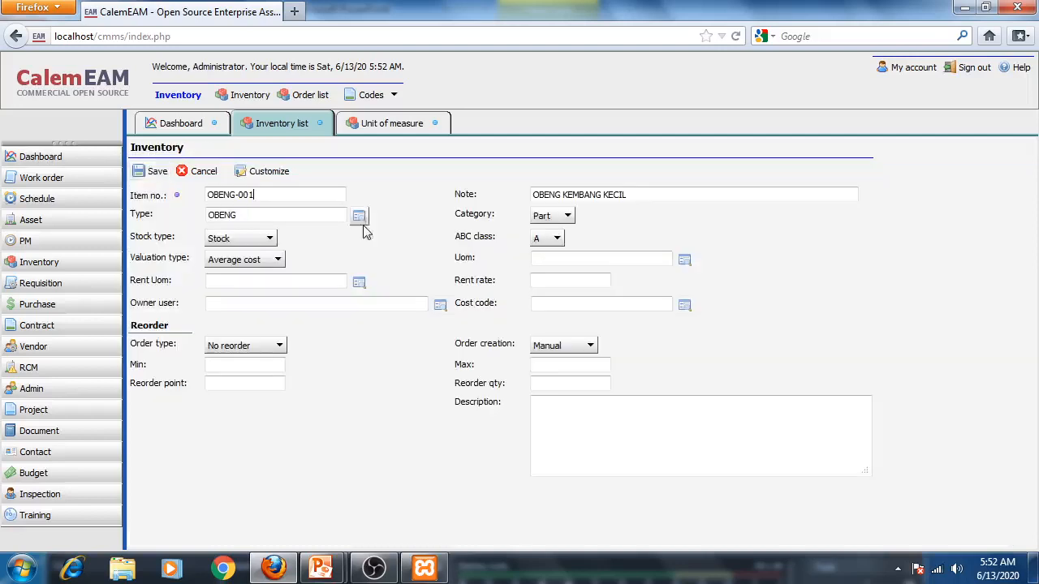
pyautogui.click(684, 260)
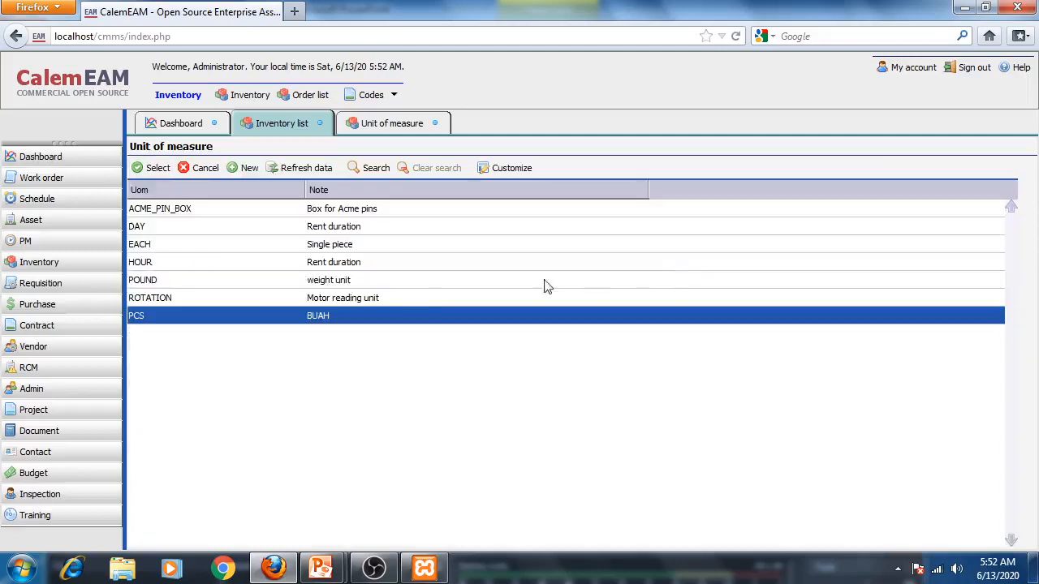
pyautogui.click(151, 168)
# - Set OBENG-001's order type to Min max with minimum 10 and reorder point 10, then save it
pyautogui.click(232, 366)
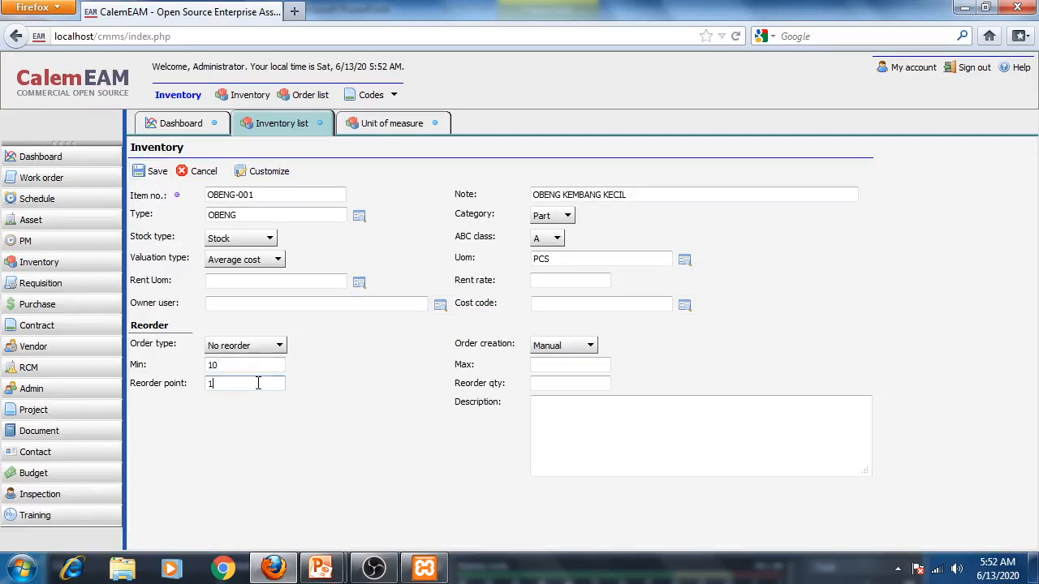
pyautogui.click(279, 346)
pyautogui.click(231, 379)
pyautogui.click(142, 172)
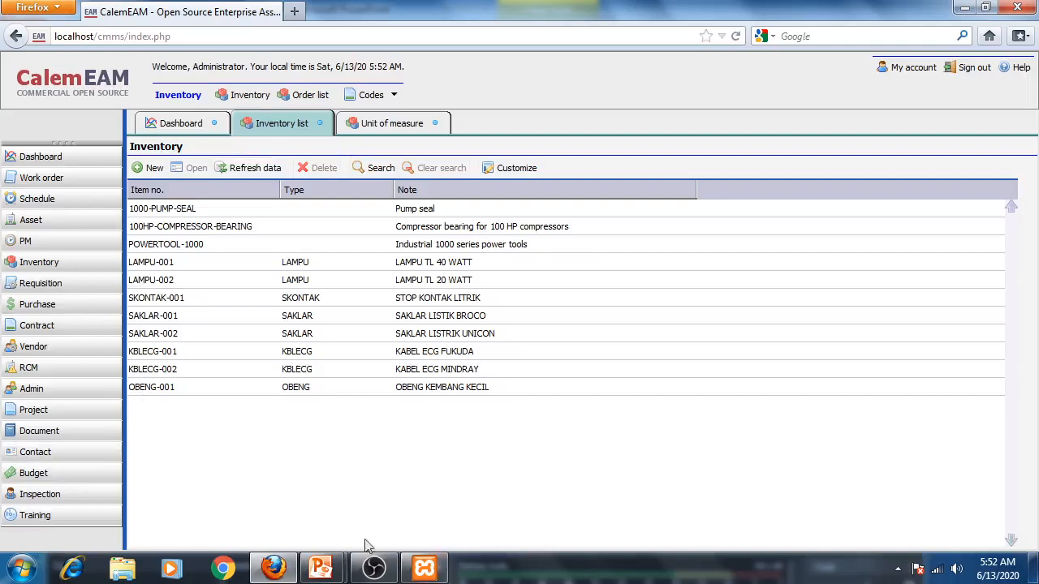
# - Review the presentation slides on inventory stages, item examples and the example inventory stock case
pyautogui.moveTo(331, 573)
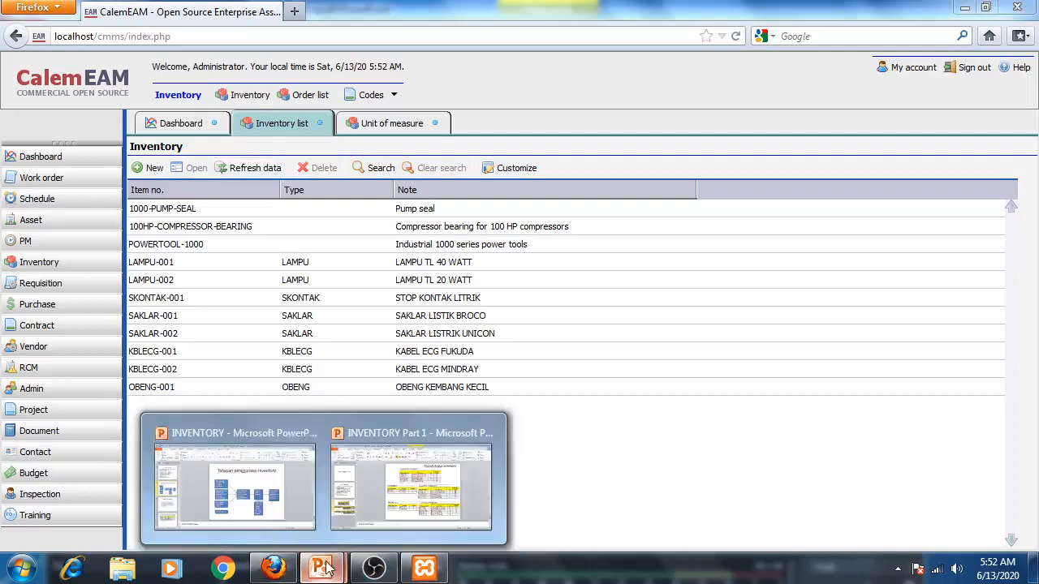
pyautogui.click(287, 469)
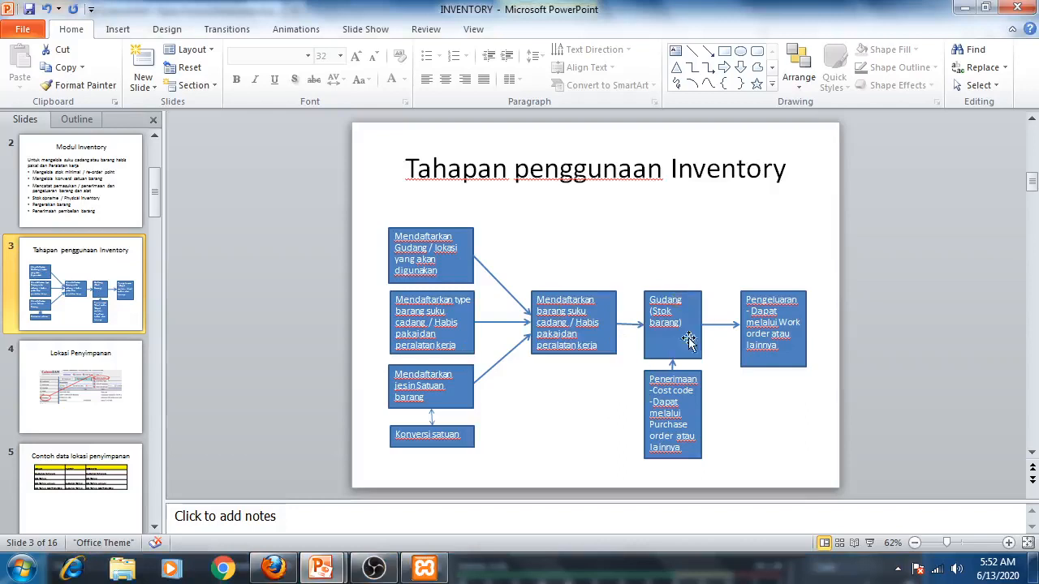
pyautogui.click(118, 486)
pyautogui.scroll(-2, 118, 484)
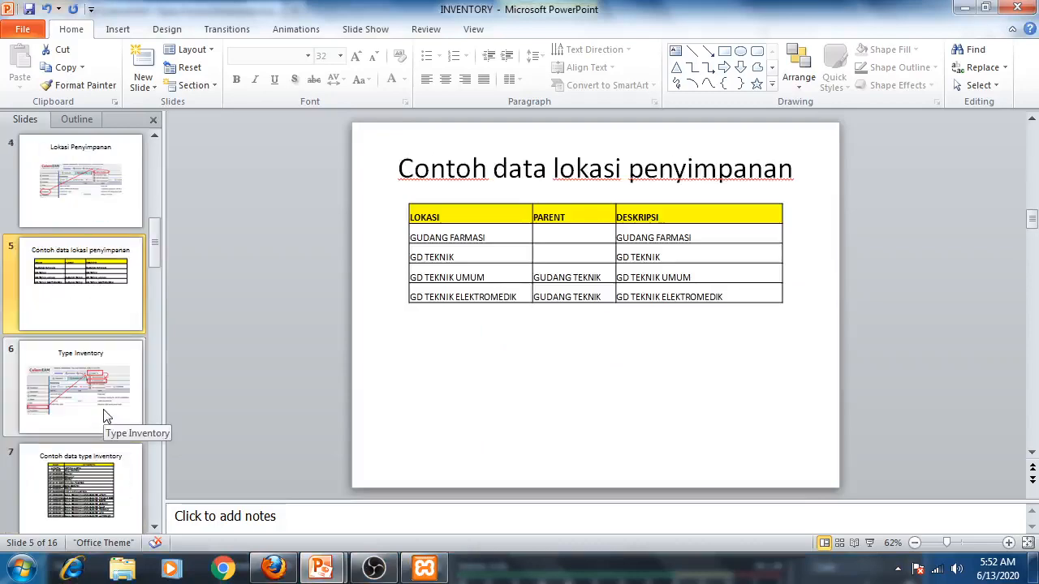
pyautogui.click(106, 416)
pyautogui.scroll(-2, 111, 427)
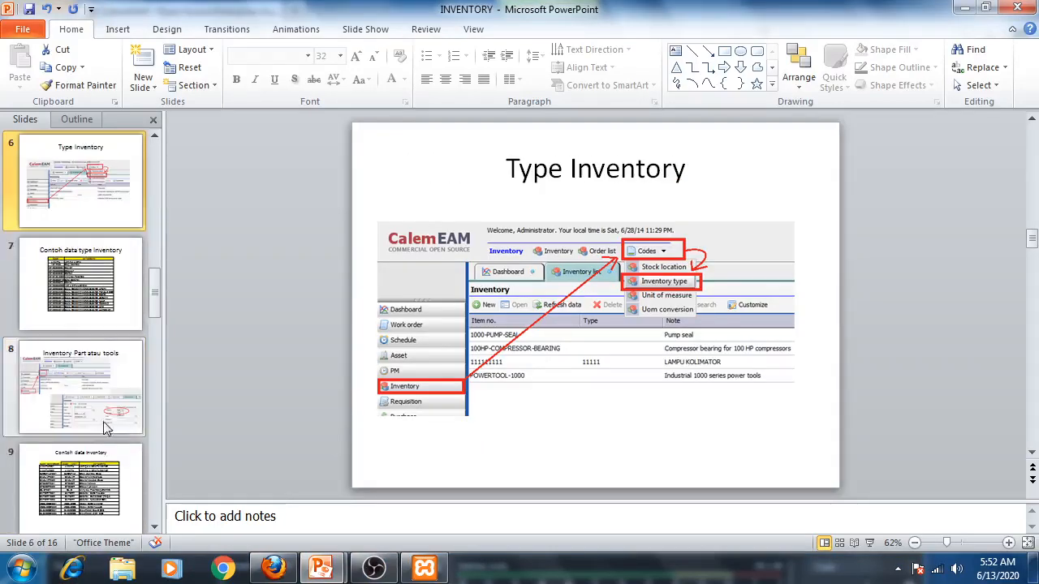
pyautogui.click(105, 428)
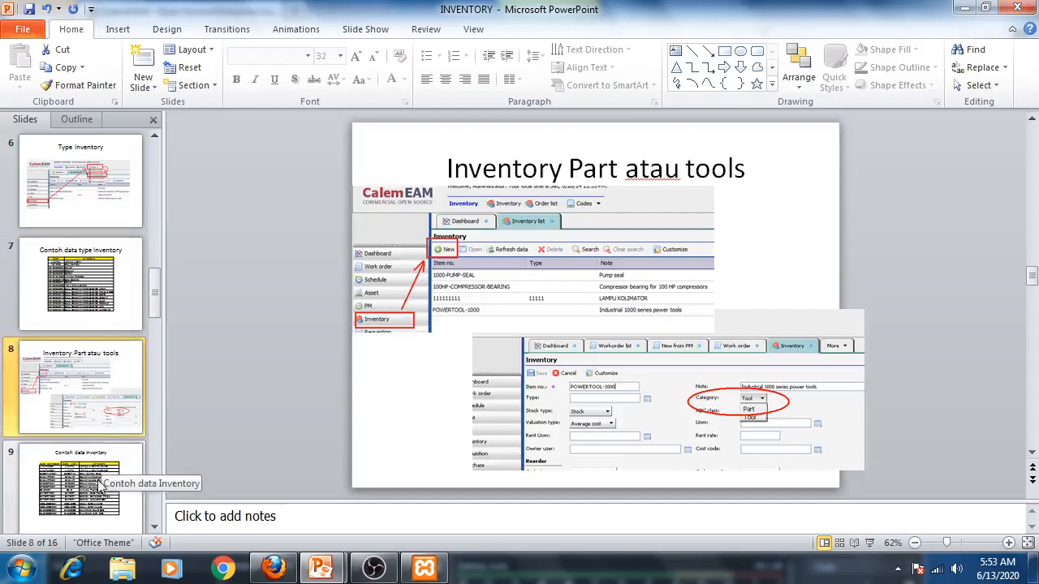
pyautogui.scroll(-2, 98, 484)
pyautogui.click(93, 416)
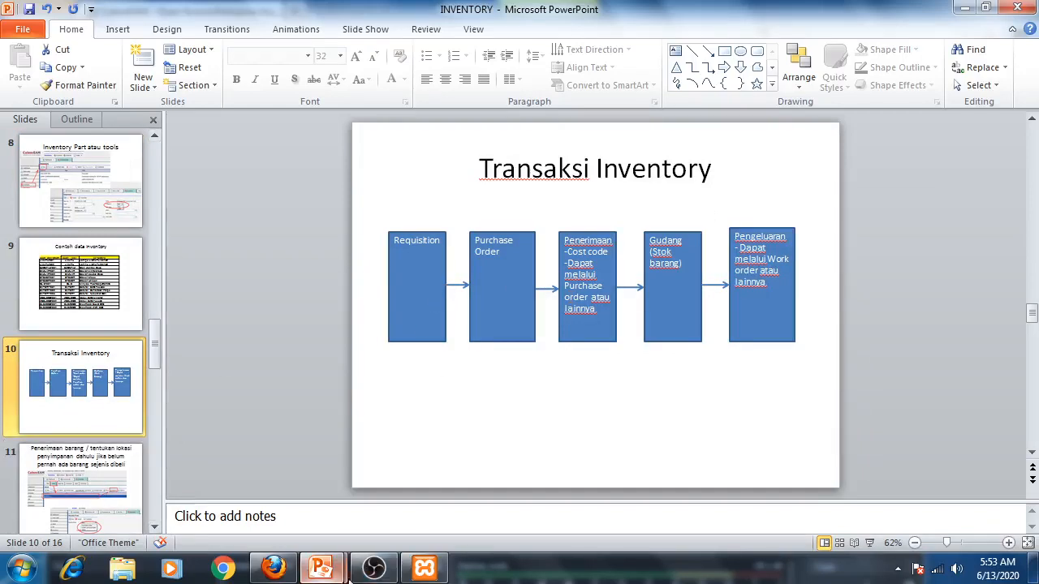
pyautogui.moveTo(320, 568)
pyautogui.click(430, 463)
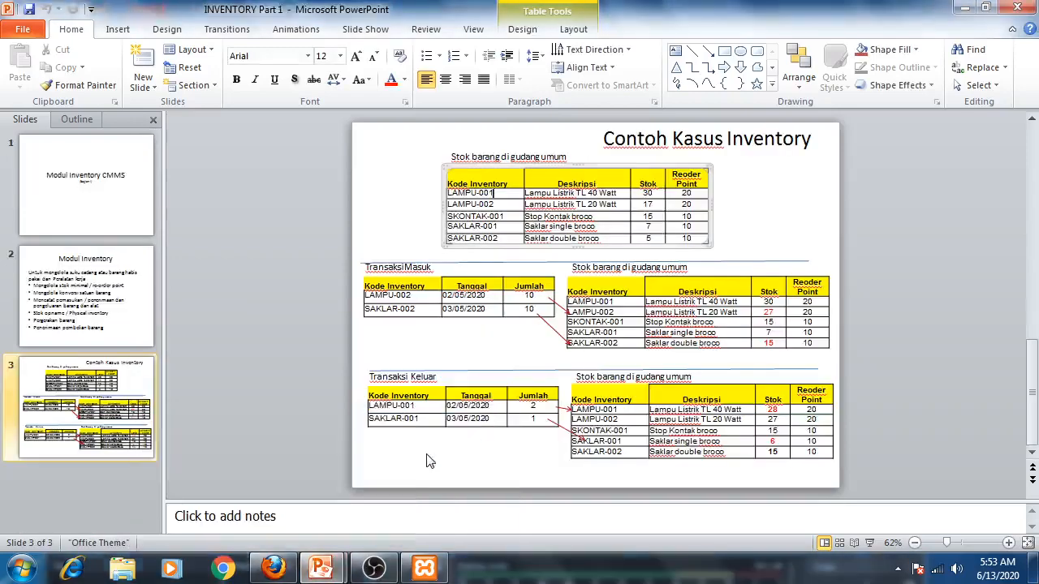
pyautogui.click(645, 195)
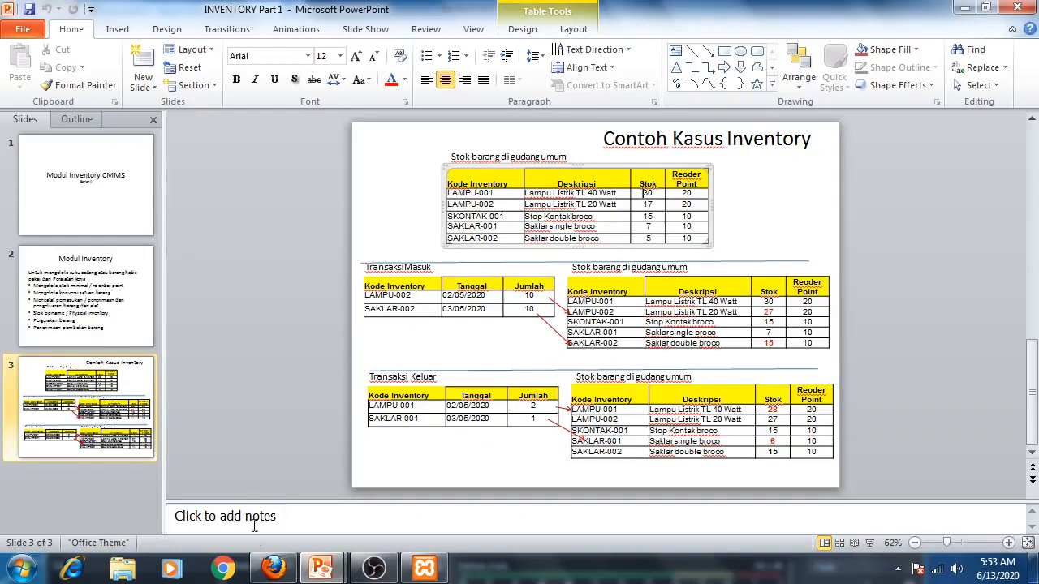
pyautogui.click(274, 569)
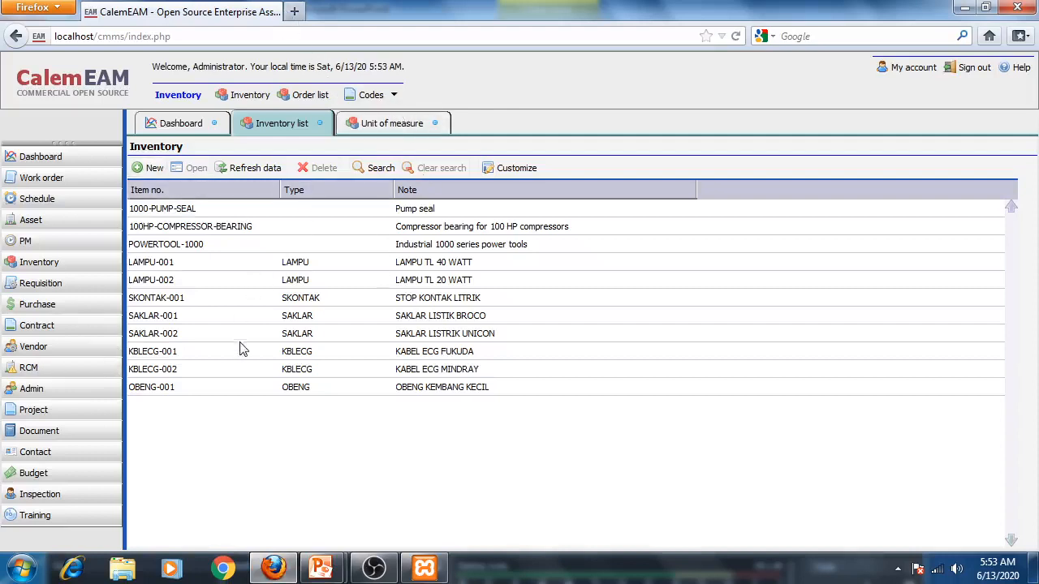
# - Close the Unit of measure tab, leaving the inventory list open
pyautogui.click(405, 126)
pyautogui.click(435, 124)
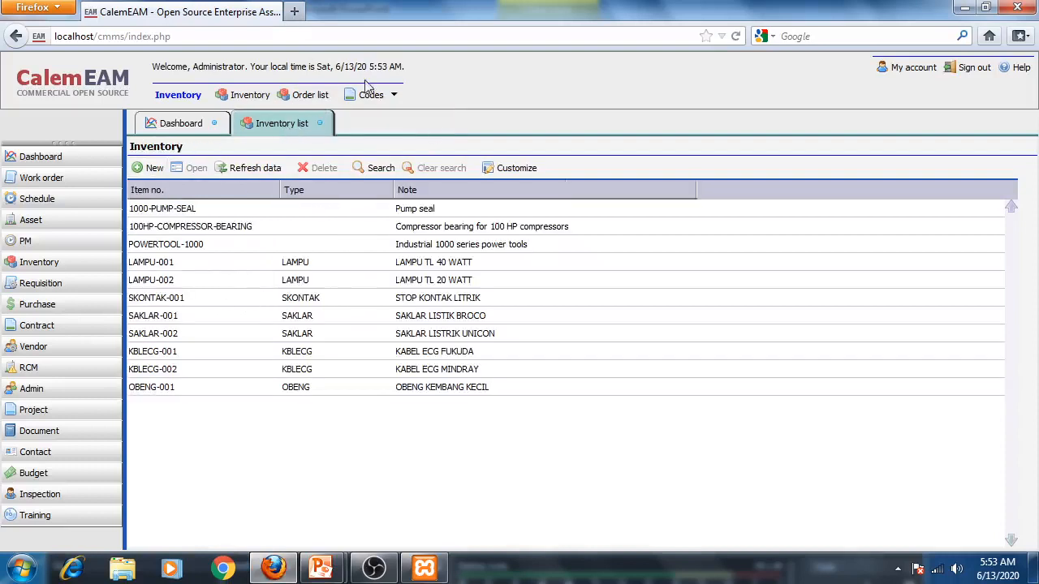
pyautogui.click(387, 98)
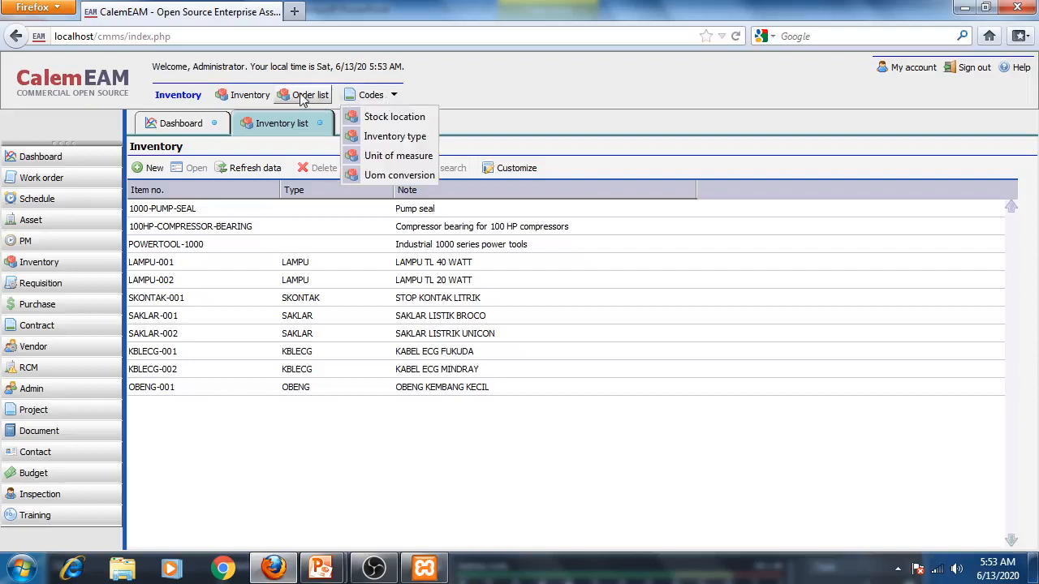
pyautogui.click(365, 434)
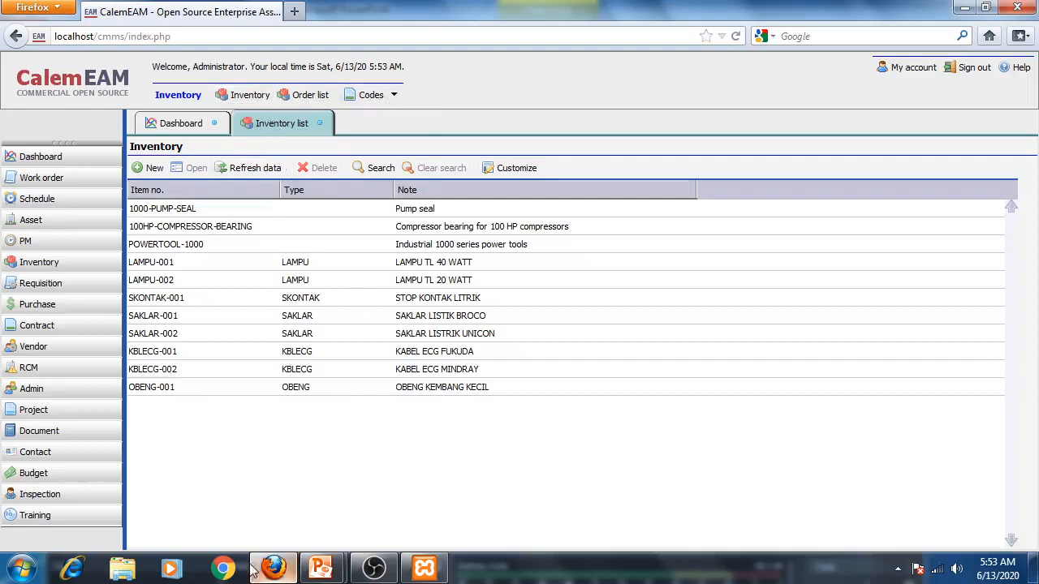
# - Review the slides on receiving goods and setting a storage location before the first purchase
pyautogui.moveTo(326, 575)
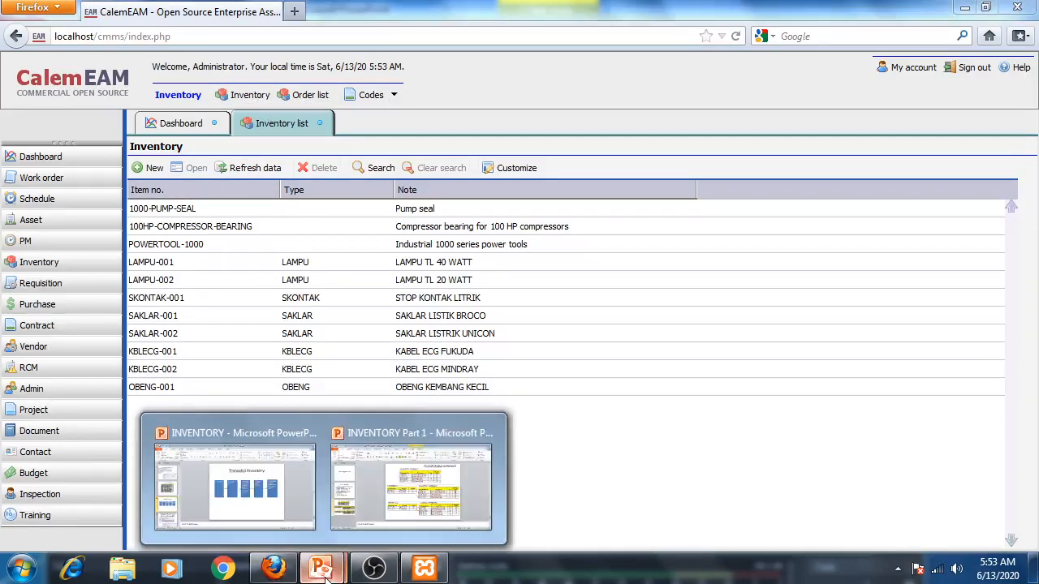
pyautogui.click(268, 454)
pyautogui.click(89, 479)
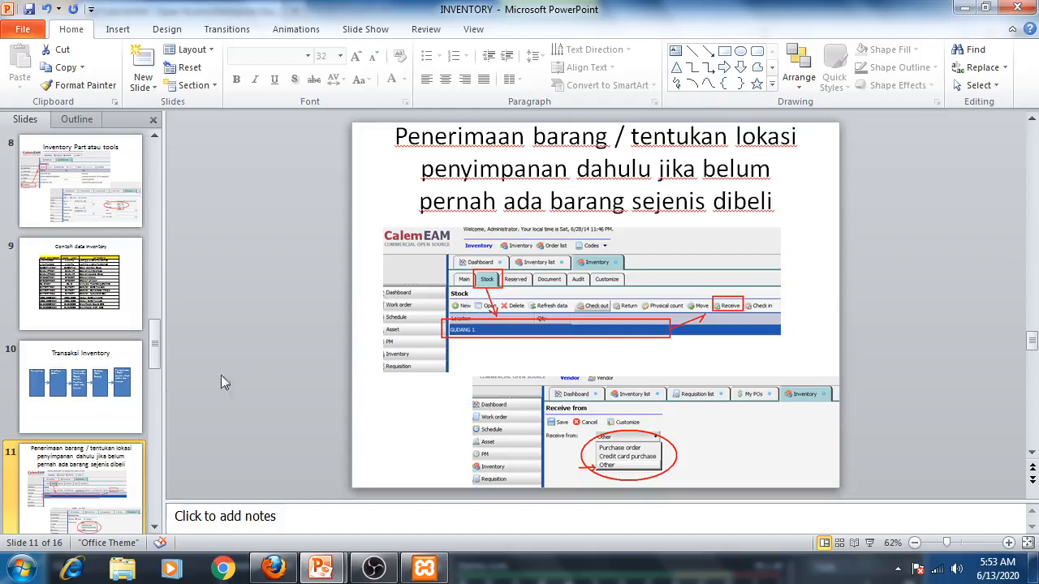
pyautogui.click(81, 182)
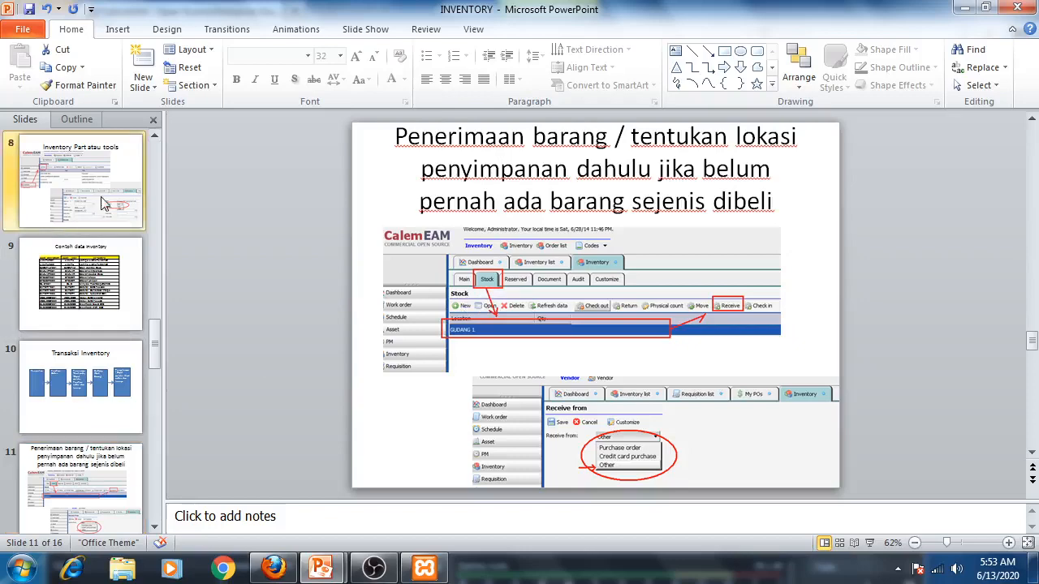
pyautogui.scroll(-1, 89, 439)
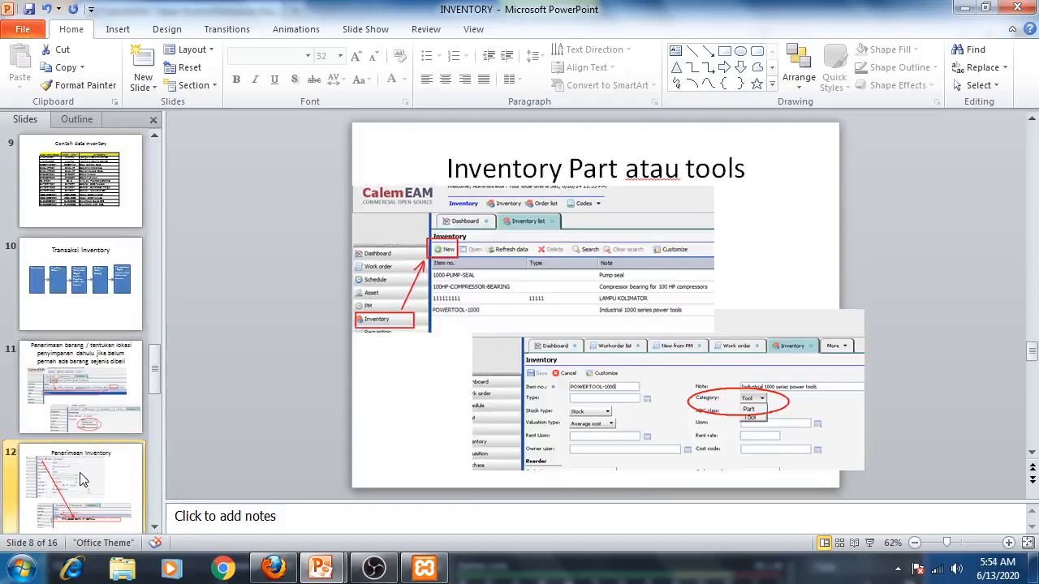
pyautogui.click(81, 475)
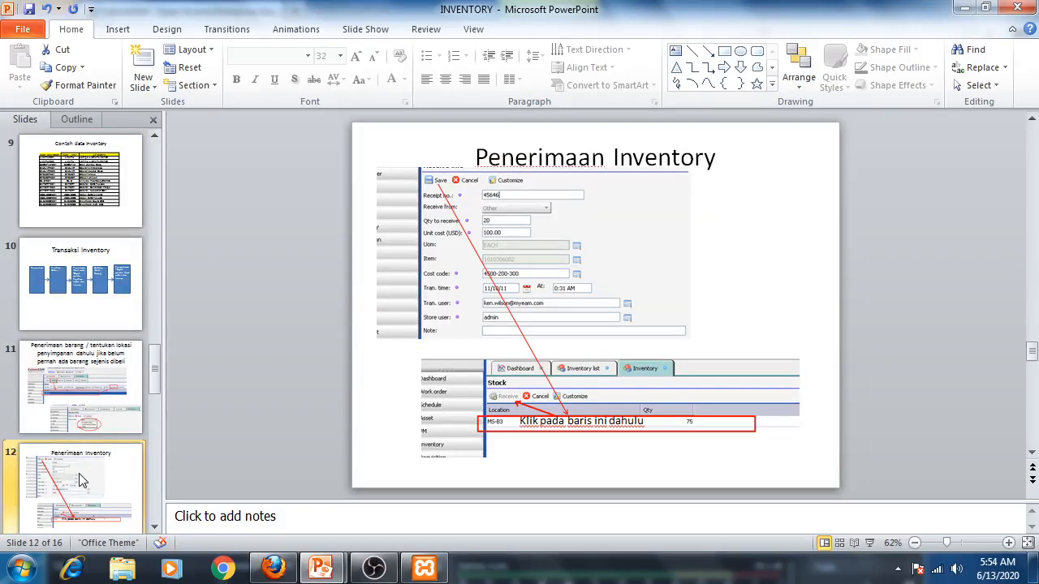
pyautogui.click(81, 420)
pyautogui.click(71, 496)
pyautogui.click(75, 411)
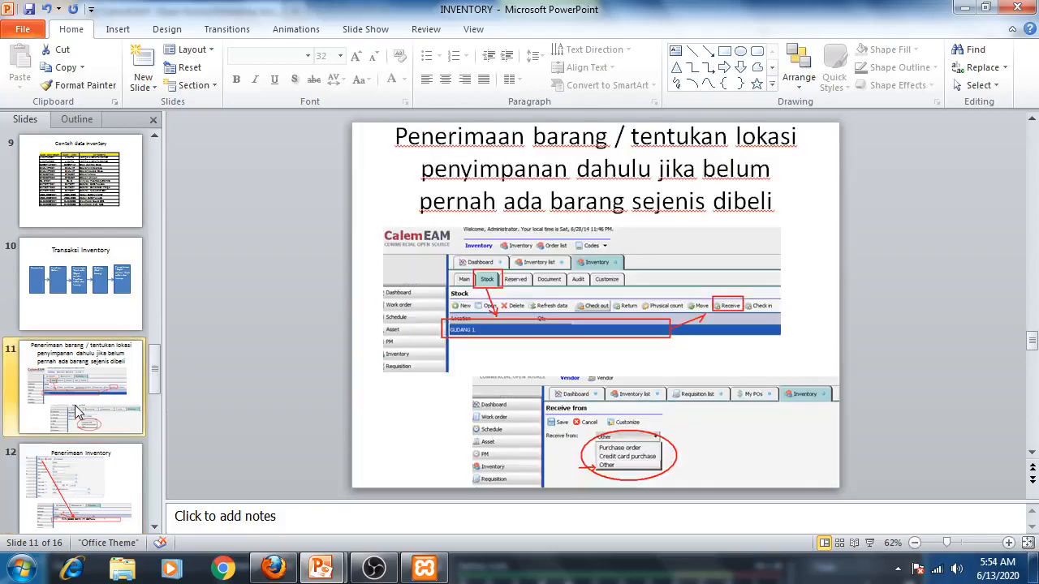
pyautogui.click(88, 485)
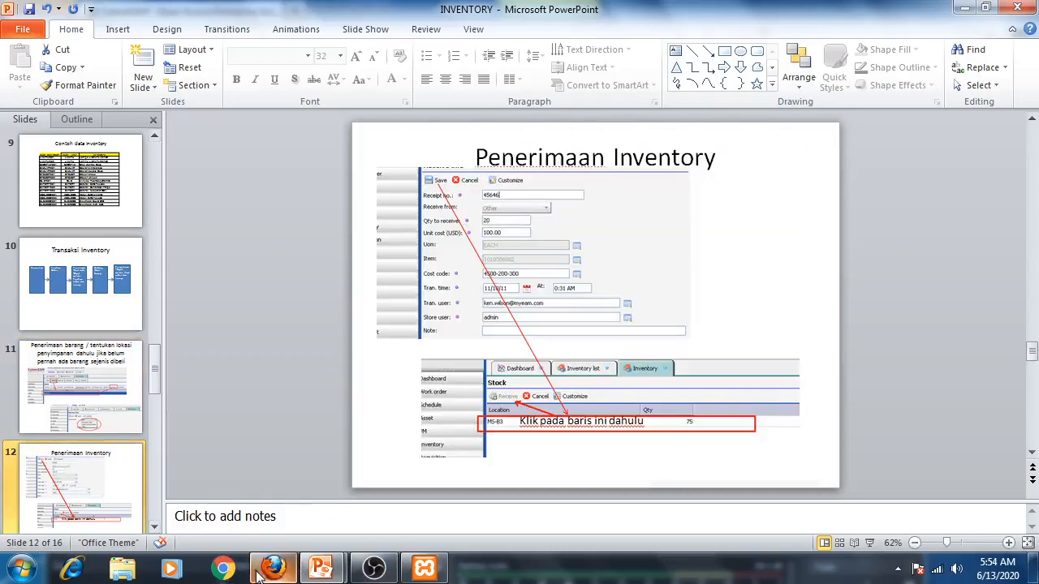
pyautogui.click(273, 568)
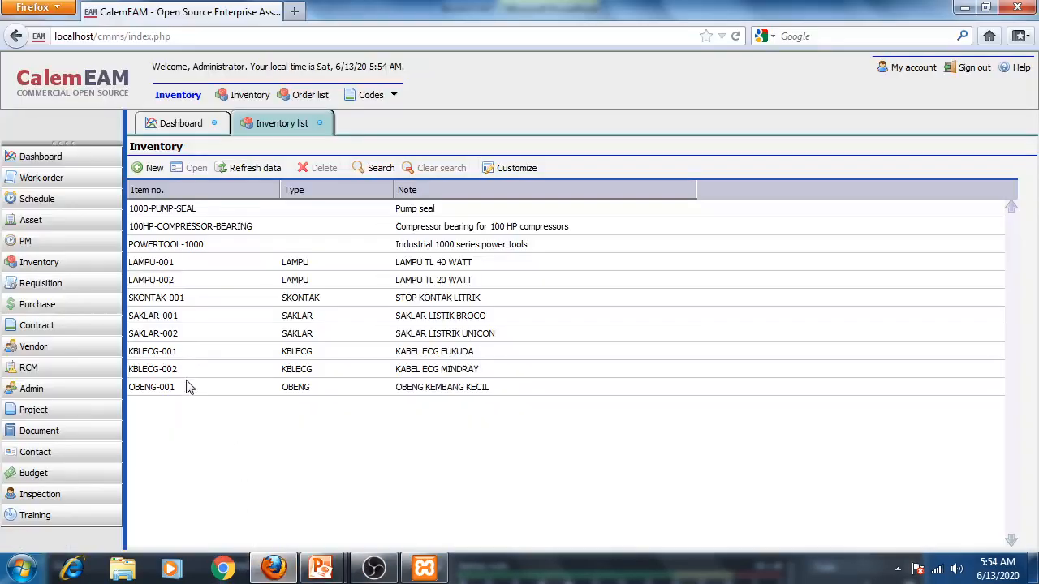
# - Add the stock location GUDANG TEKNIK UMUM to item LAMPU-001 from the location lookup and save it
pyautogui.doubleClick(169, 271)
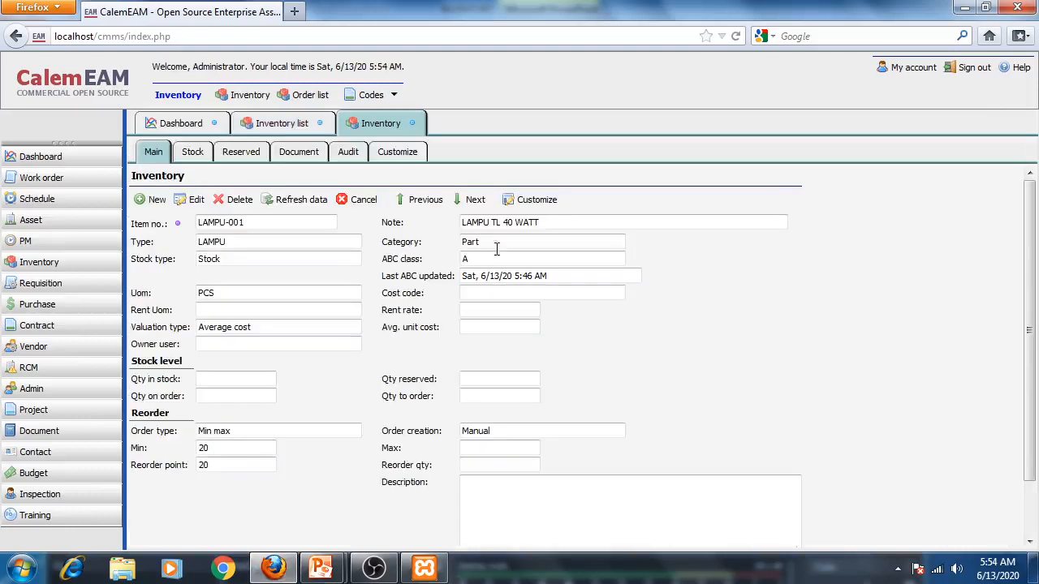
pyautogui.click(195, 152)
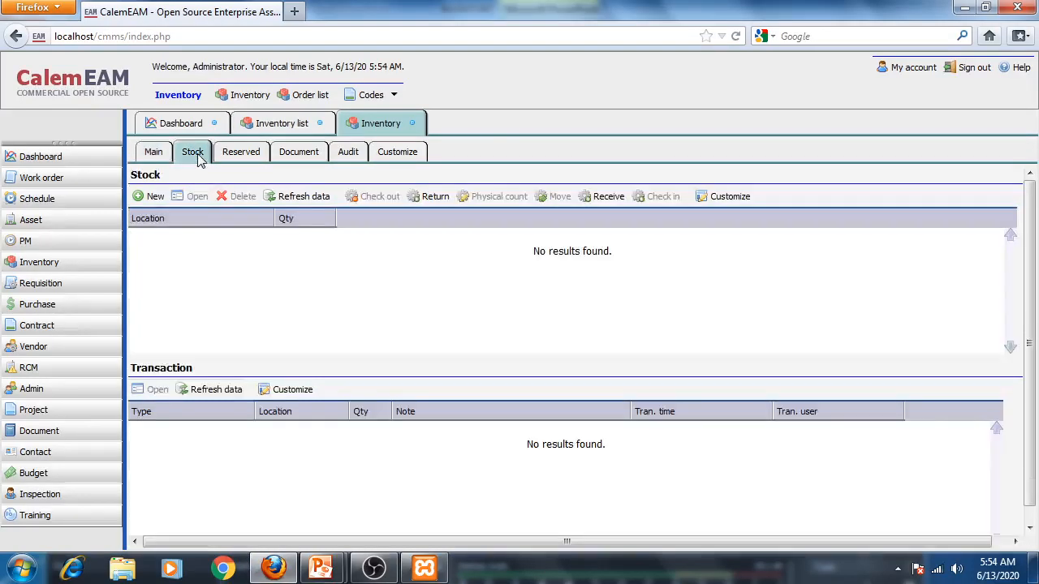
pyautogui.click(154, 198)
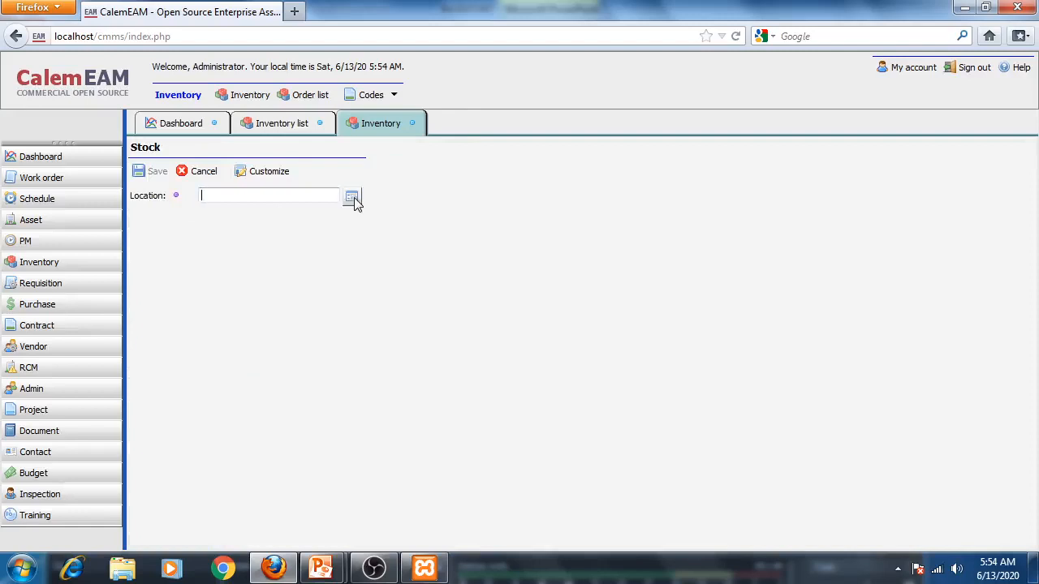
pyautogui.click(352, 197)
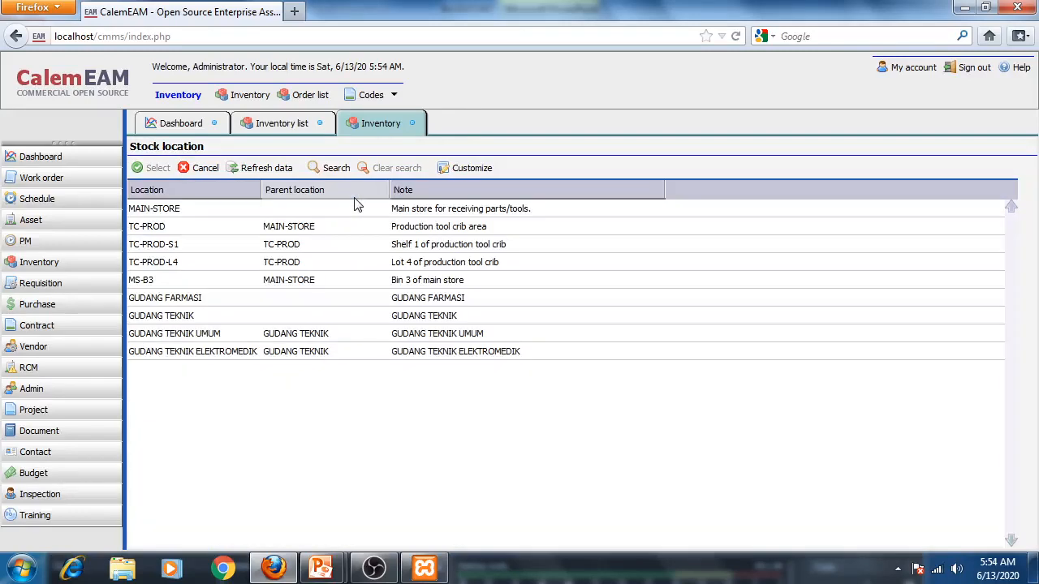
pyautogui.click(218, 337)
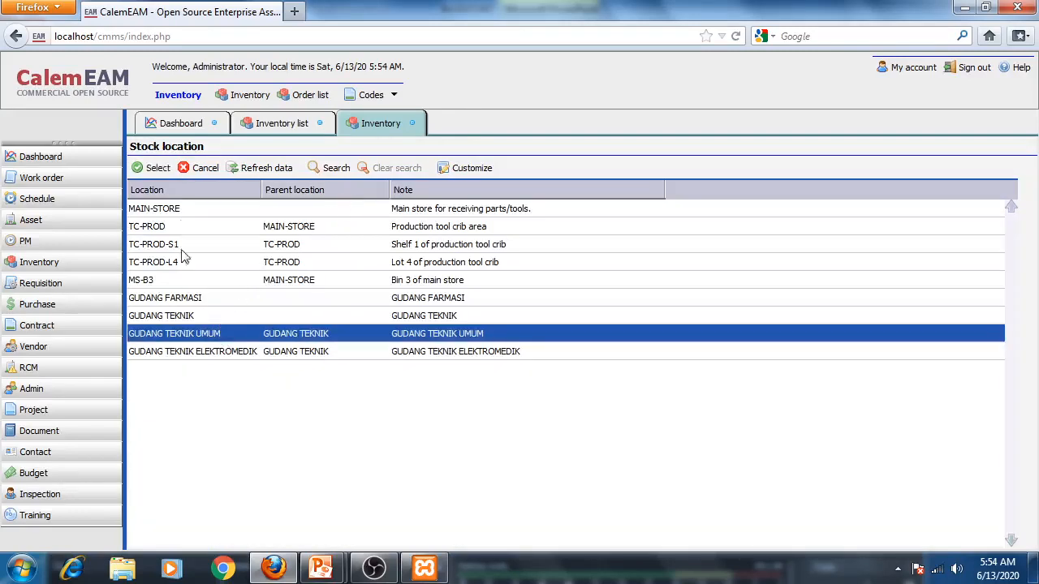
pyautogui.click(152, 168)
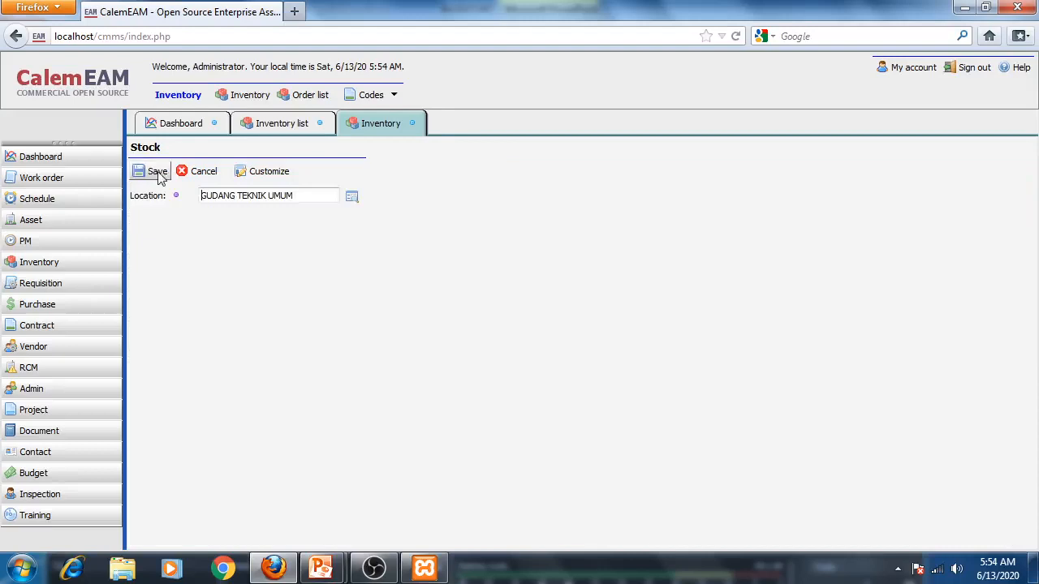
pyautogui.click(156, 173)
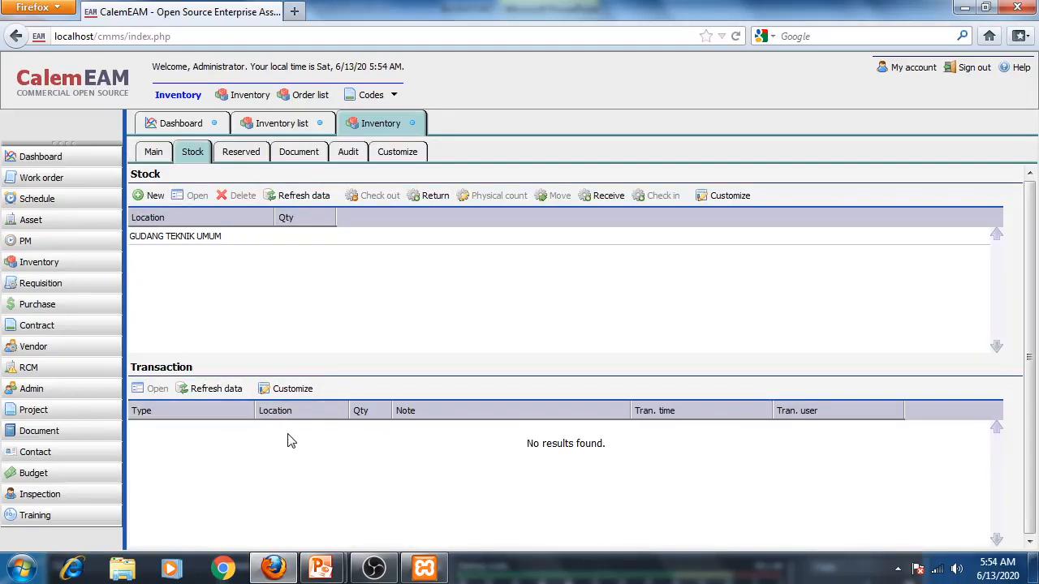
# - Inspect LAMPU-001's reserved and vendor lists and revisit the goods-receipt slides
pyautogui.click(241, 154)
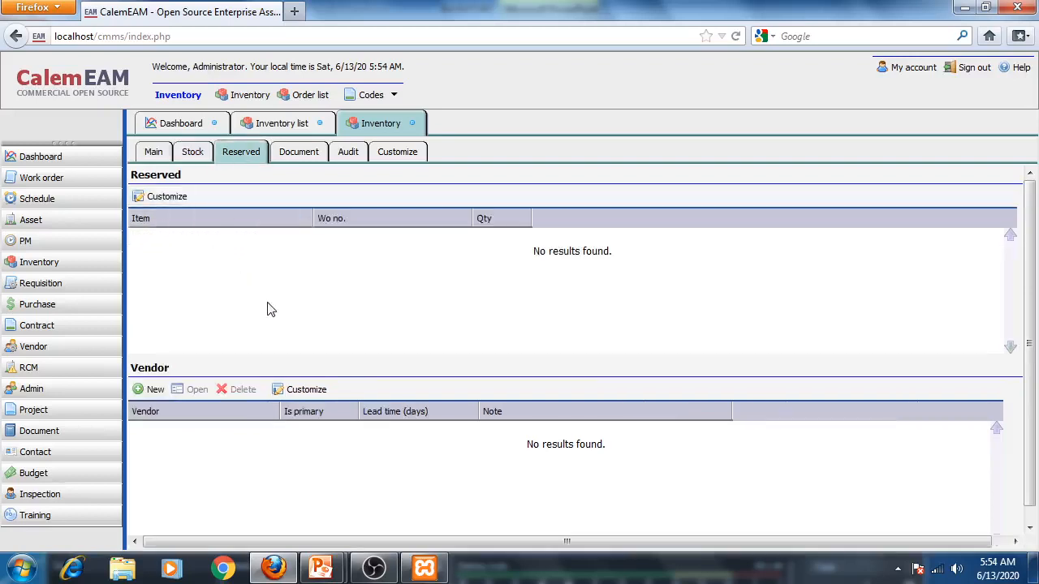
pyautogui.scroll(-1, 276, 317)
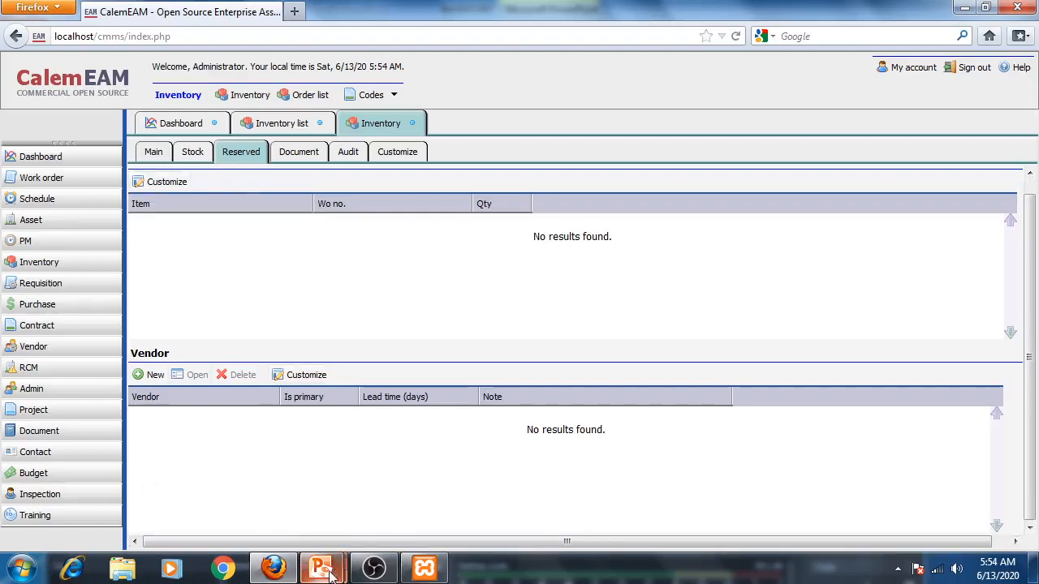
pyautogui.moveTo(321, 568)
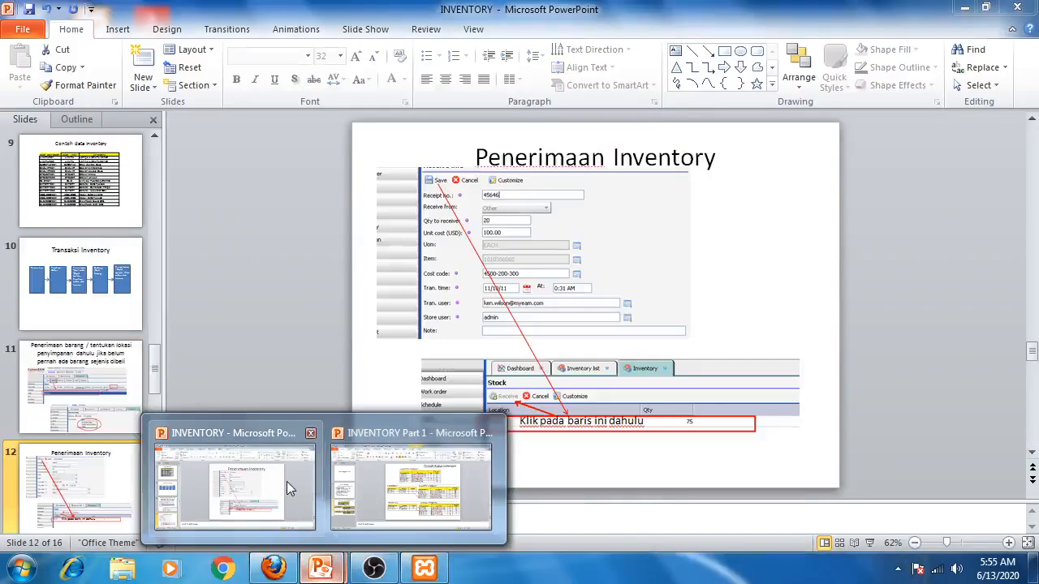
pyautogui.click(286, 482)
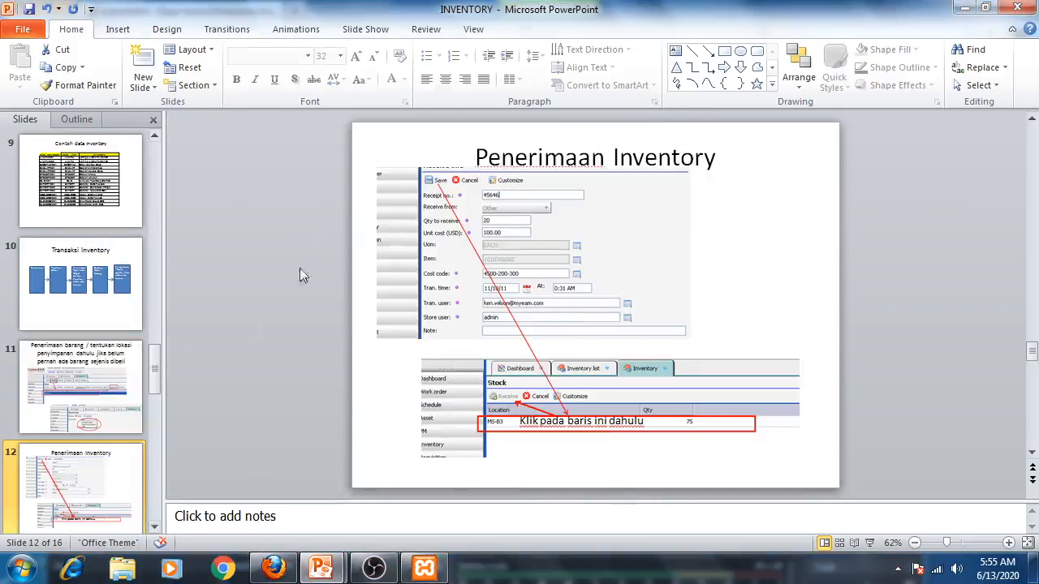
pyautogui.click(81, 387)
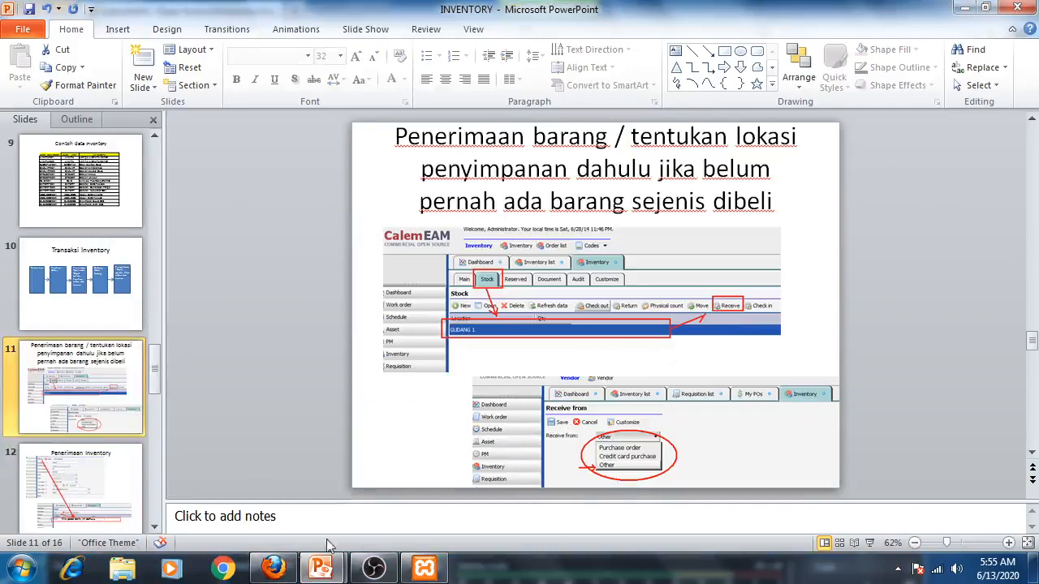
pyautogui.click(273, 569)
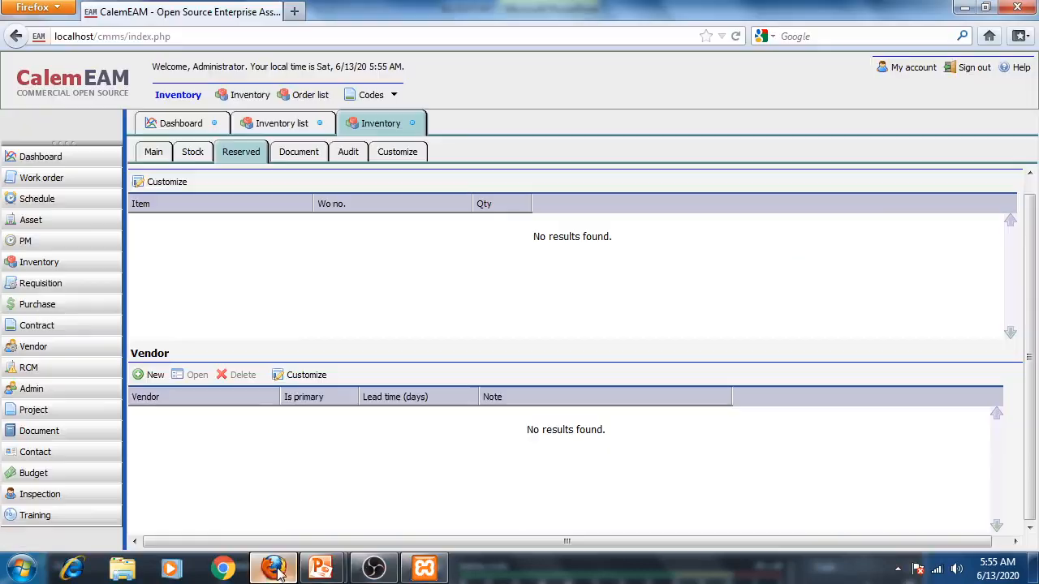
# - Start a stock receipt for LAMPU-001 at its storage location, choosing Other as the receive source
pyautogui.click(194, 154)
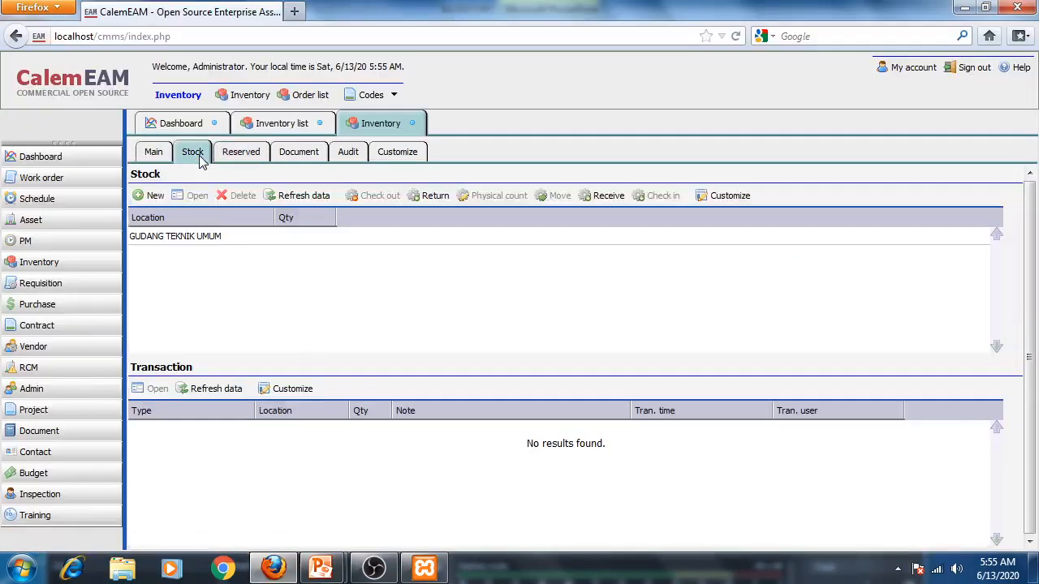
pyautogui.click(611, 198)
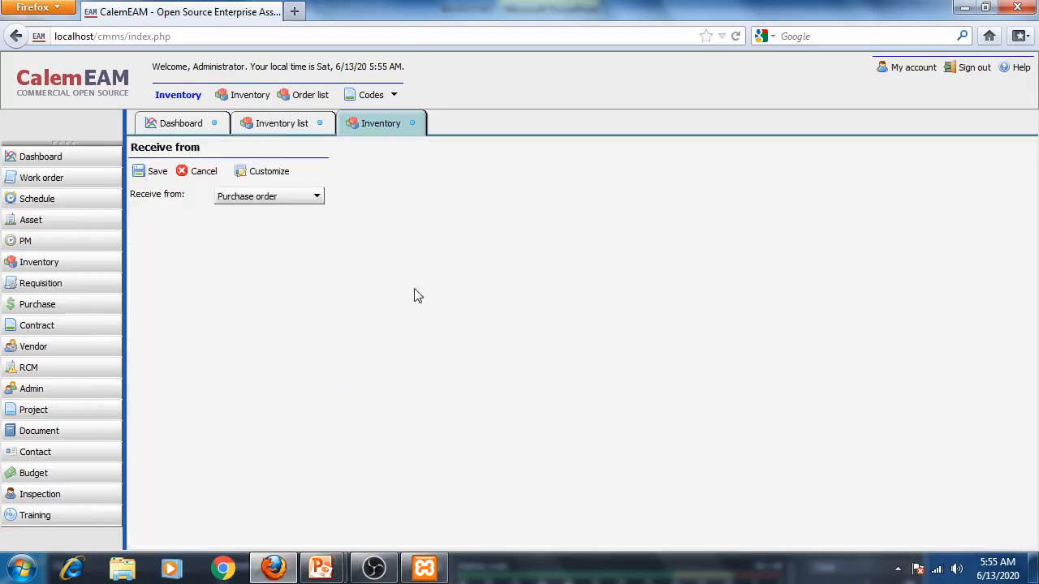
pyautogui.click(318, 203)
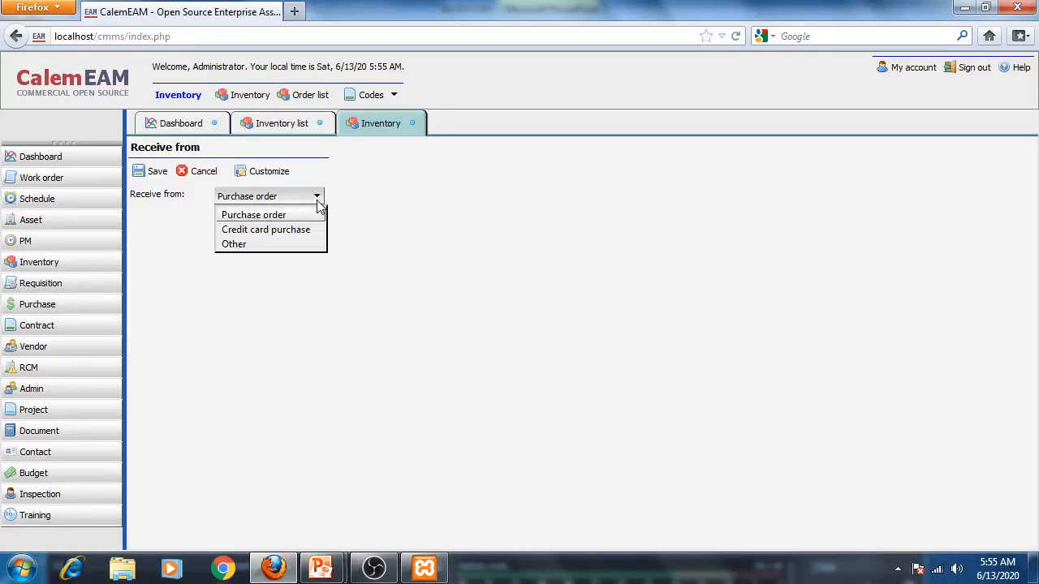
pyautogui.click(286, 242)
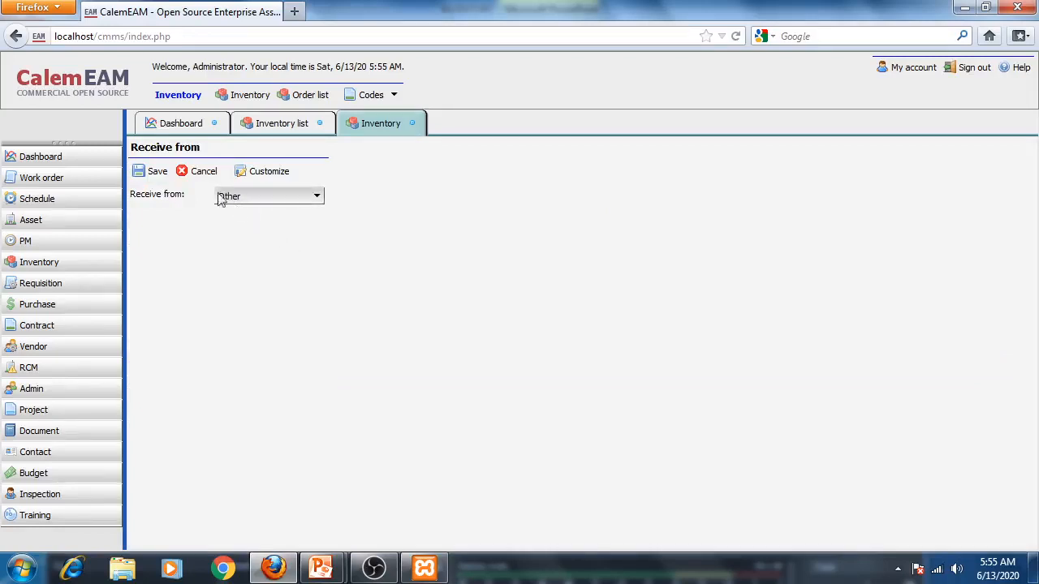
pyautogui.click(149, 178)
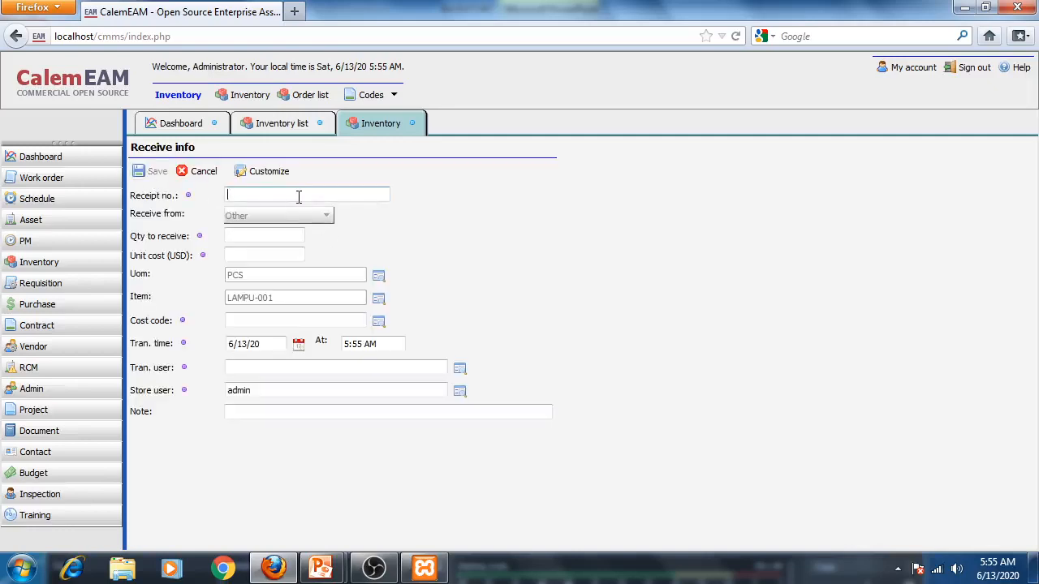
# - Enter receipt number 0001 and a quantity to receive of 30, checking the example stock table in the presentation
pyautogui.write('0001')
pyautogui.click(229, 237)
pyautogui.click(321, 568)
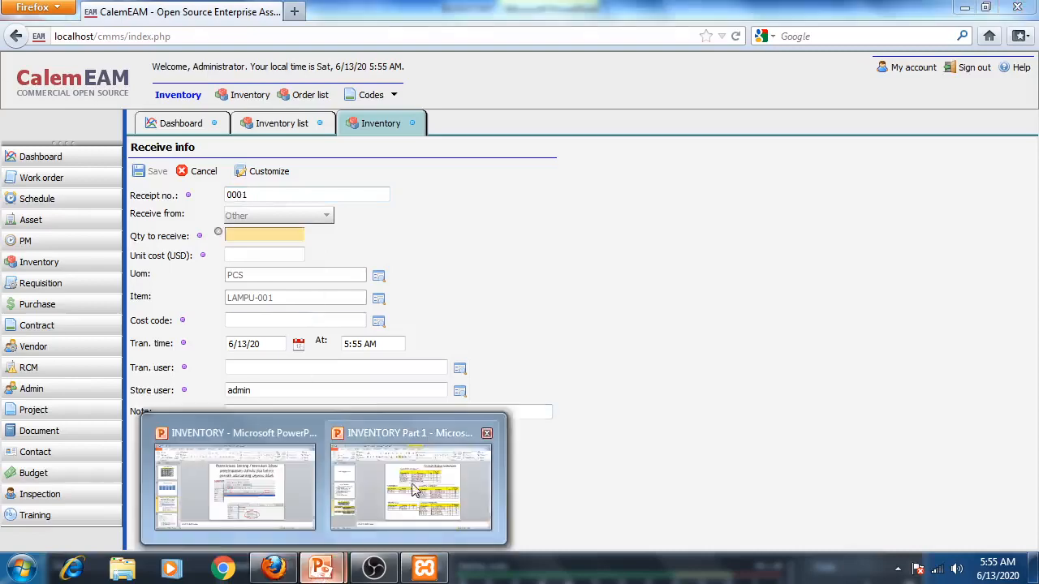
pyautogui.click(414, 490)
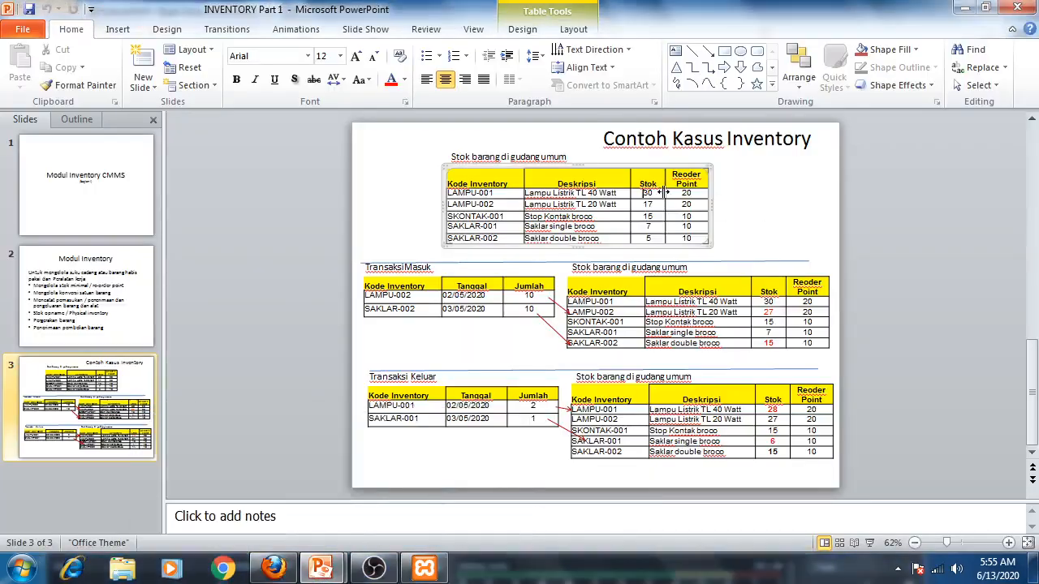
pyautogui.click(267, 539)
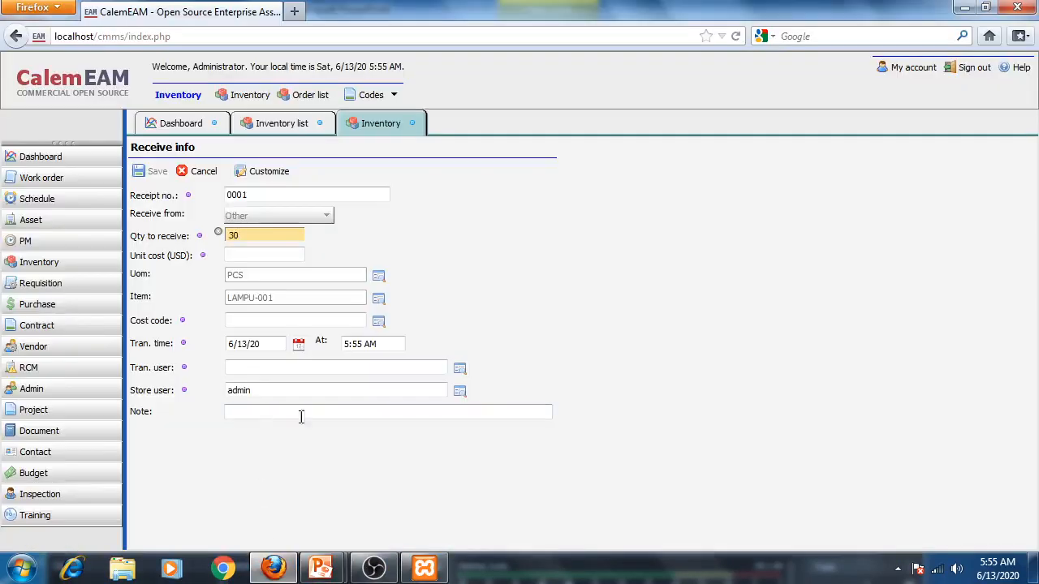
# - Begin filling in the unit cost of the receipt
pyautogui.click(262, 256)
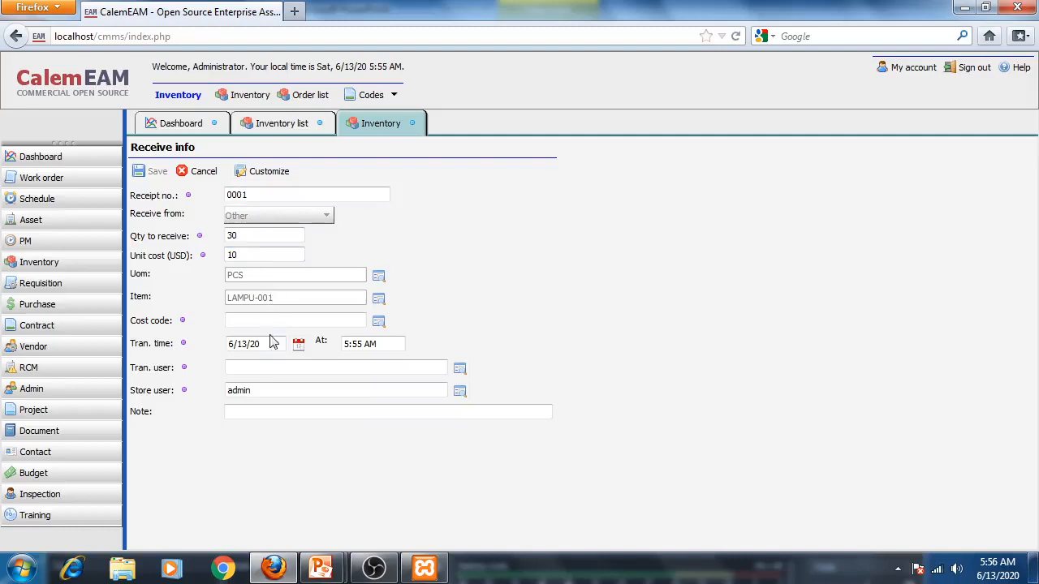
pyautogui.click(378, 321)
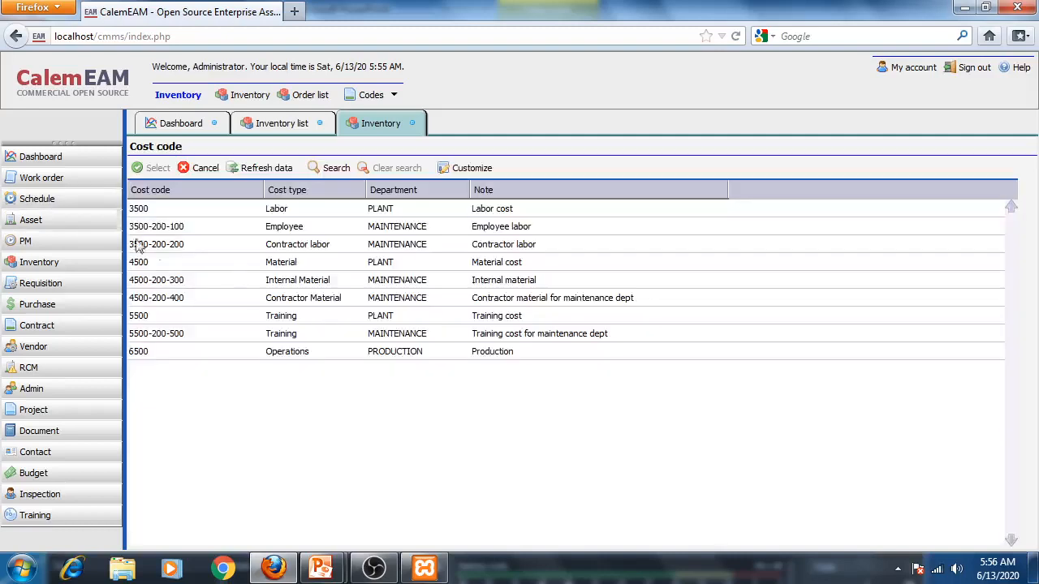
pyautogui.click(288, 283)
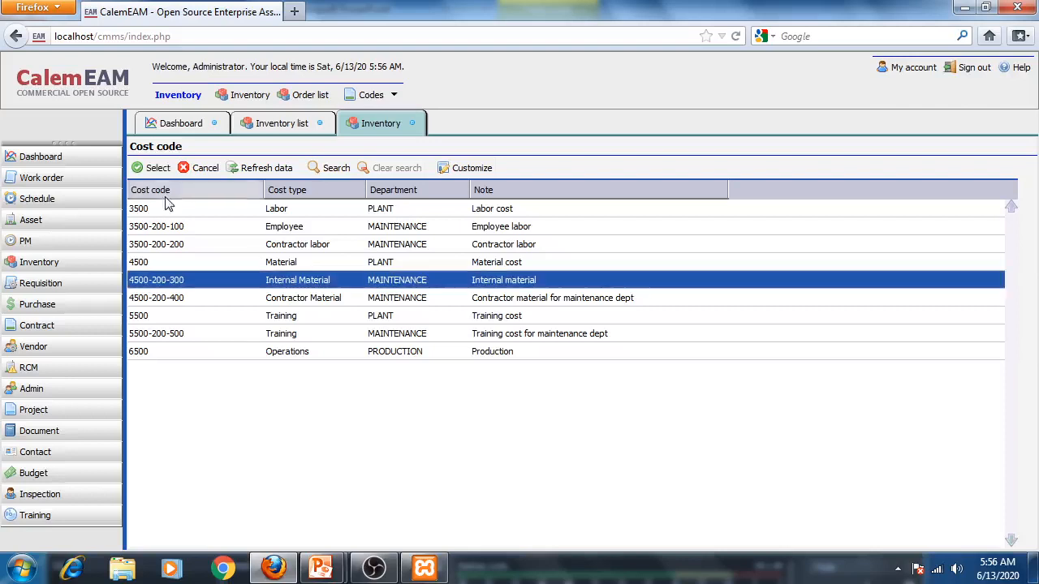
pyautogui.click(155, 168)
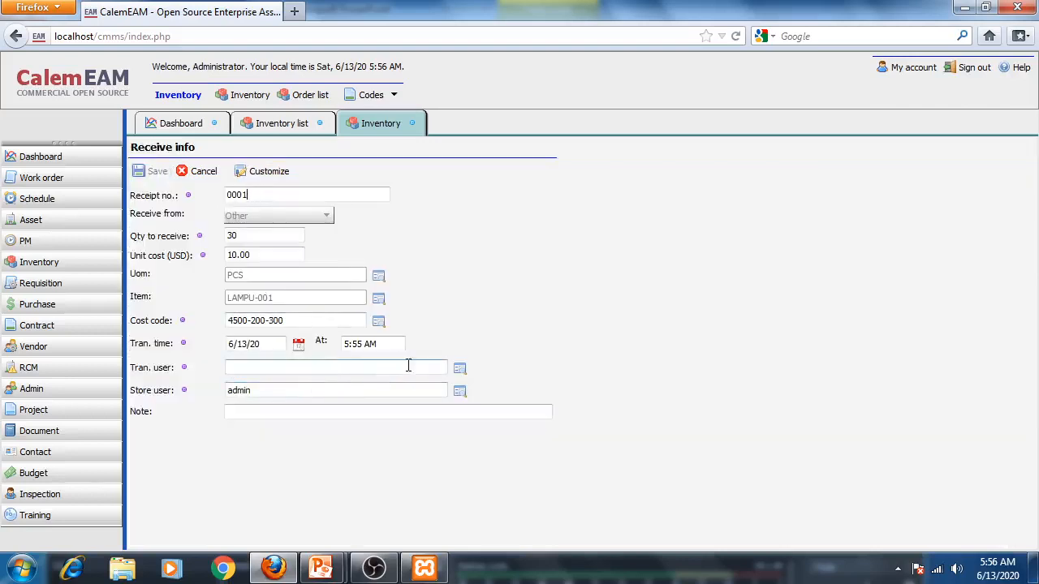
pyautogui.click(461, 369)
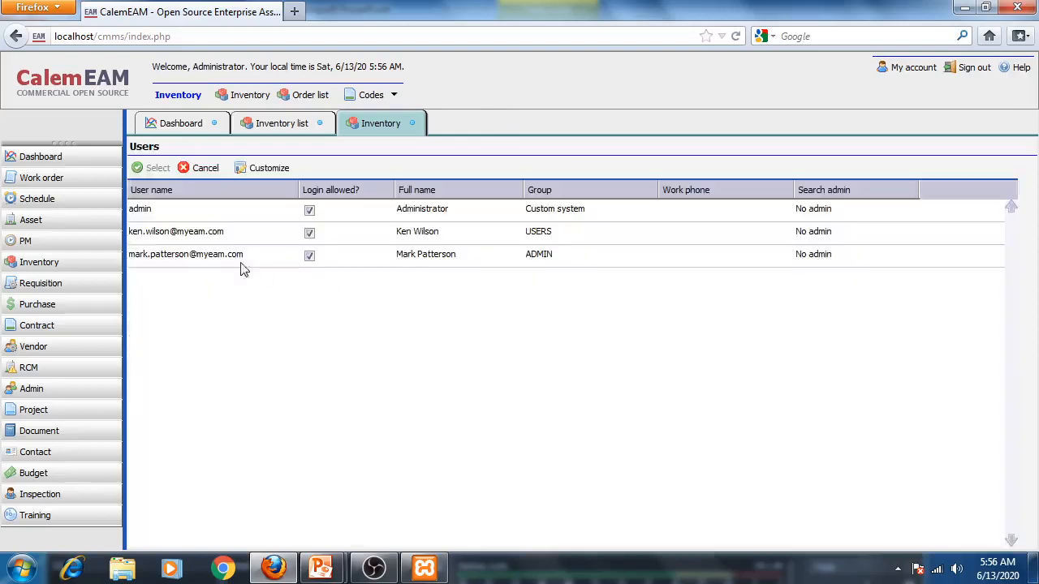
pyautogui.click(156, 236)
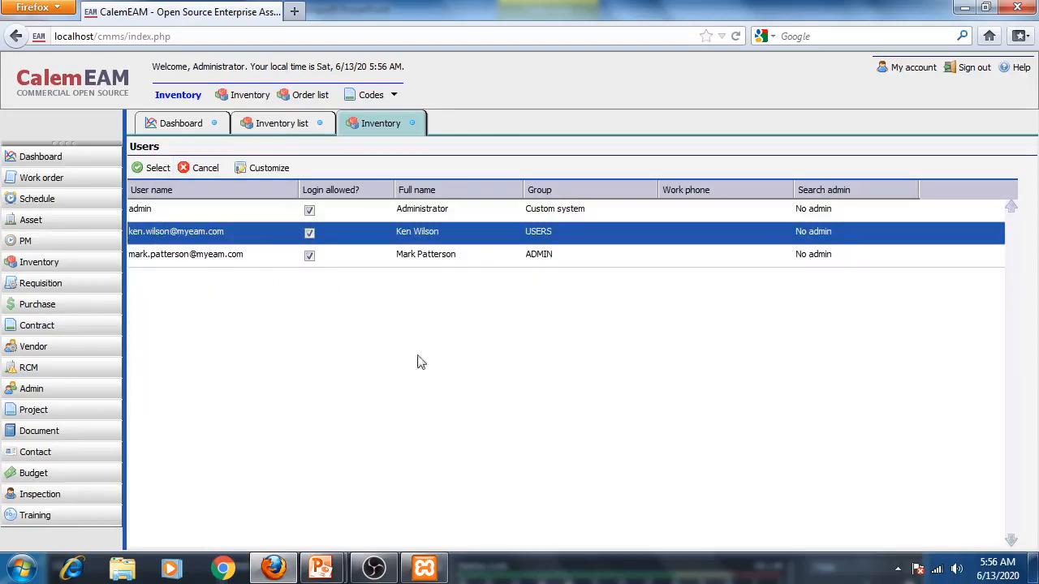
pyautogui.click(154, 169)
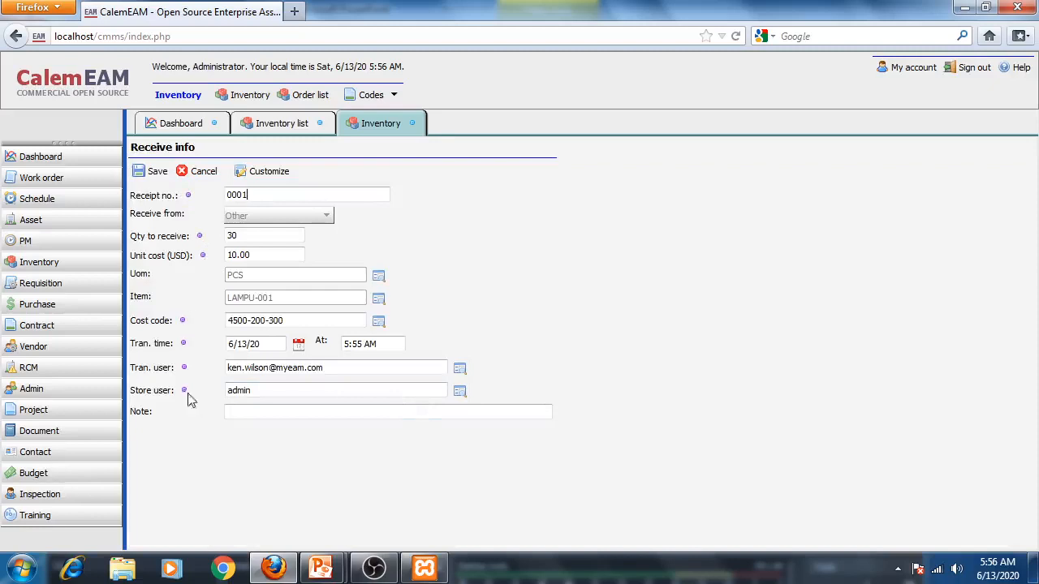
# - Save the receipt and put all 30 units into stock at GUDANG TEKNIK UMUM
pyautogui.click(156, 172)
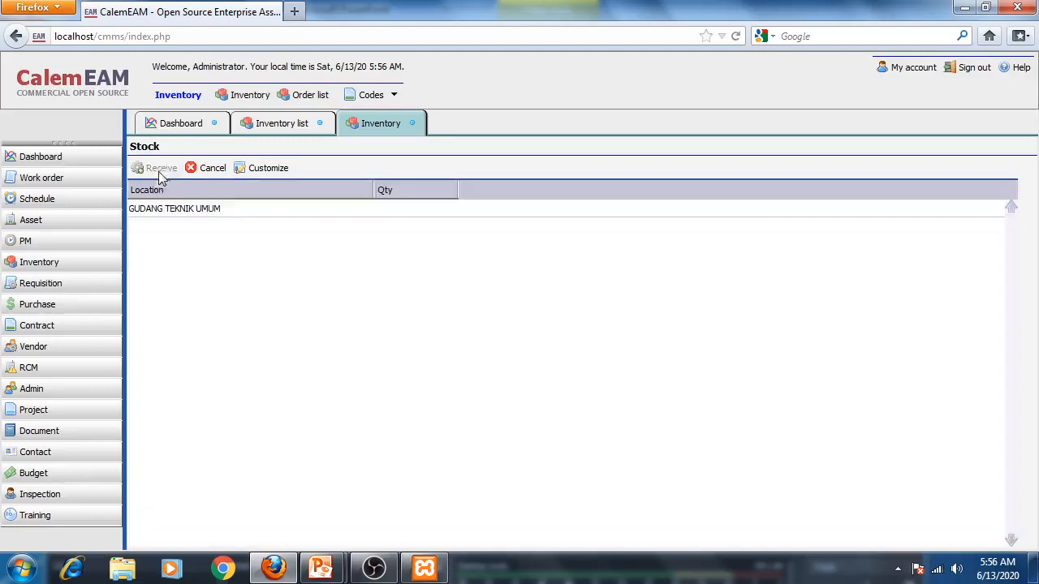
pyautogui.click(239, 211)
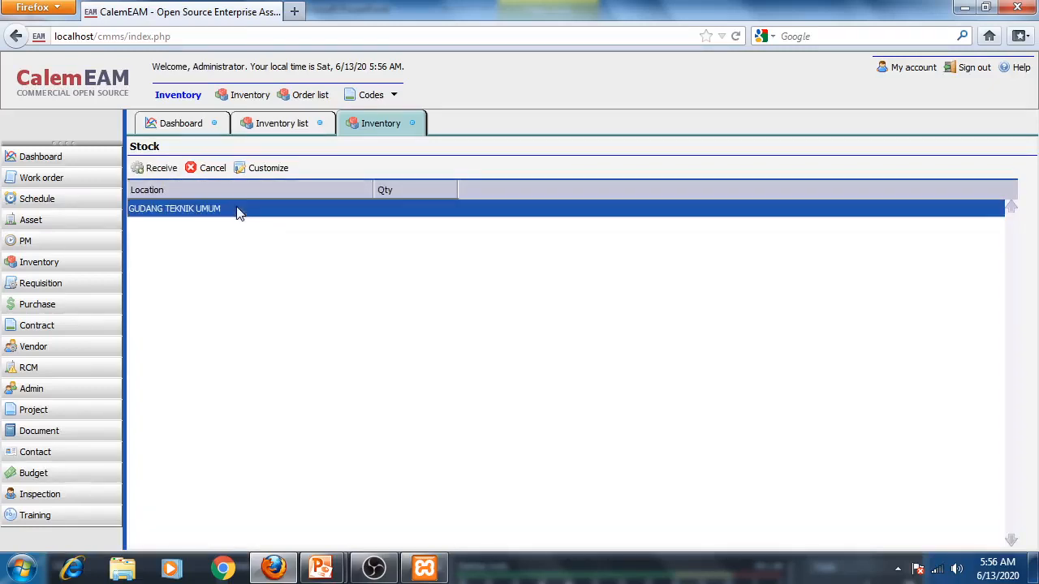
pyautogui.click(151, 169)
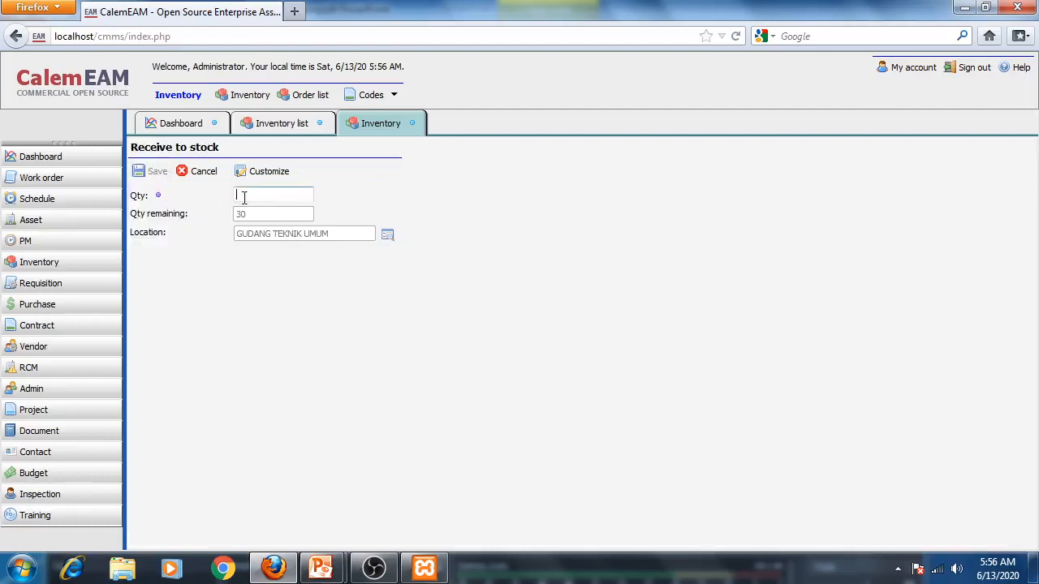
pyautogui.write('30')
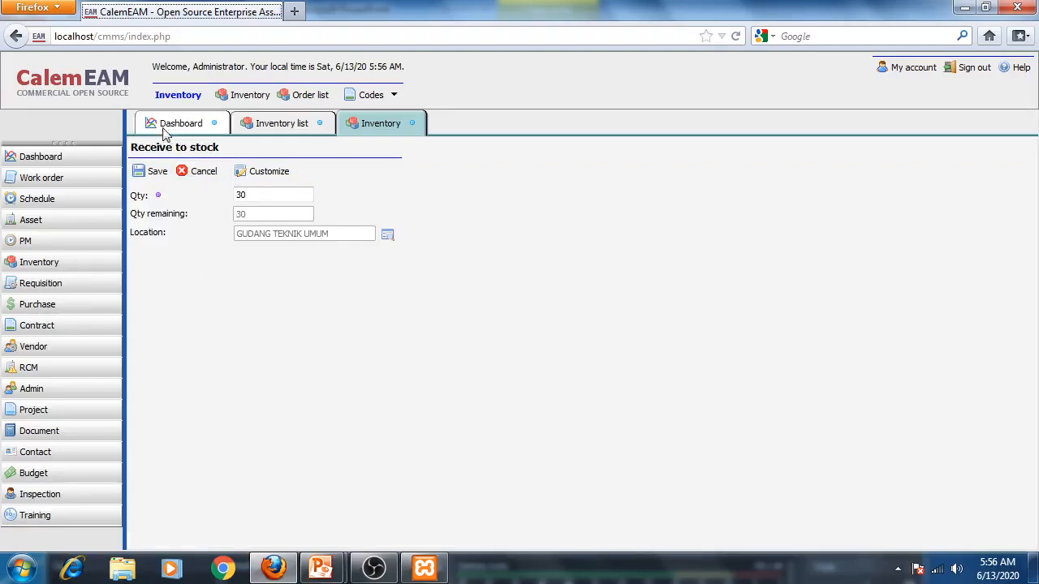
pyautogui.click(139, 171)
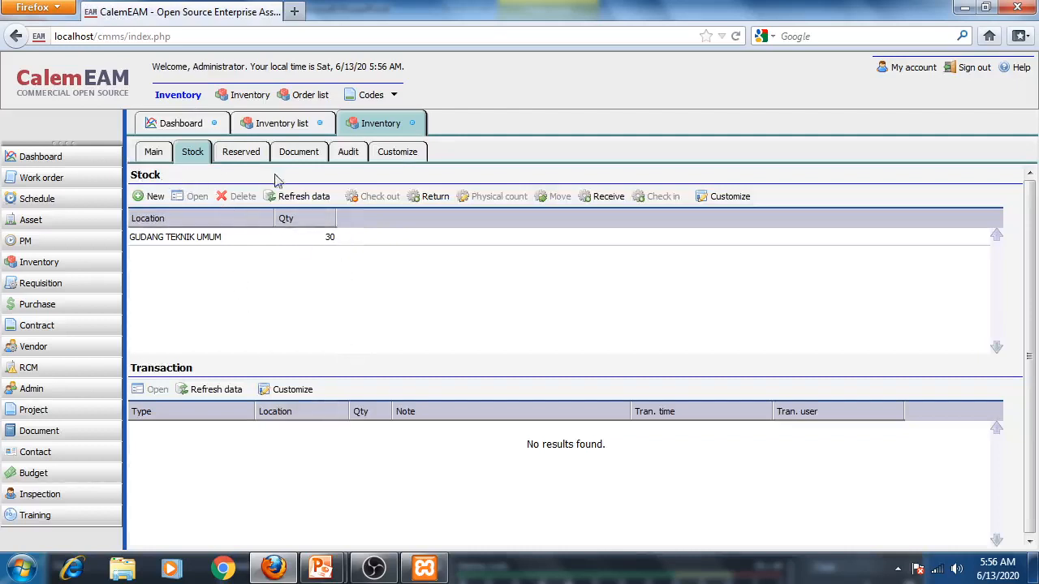
# - Close the LAMPU-001 record and select LAMPU-002 in the inventory list
pyautogui.click(414, 122)
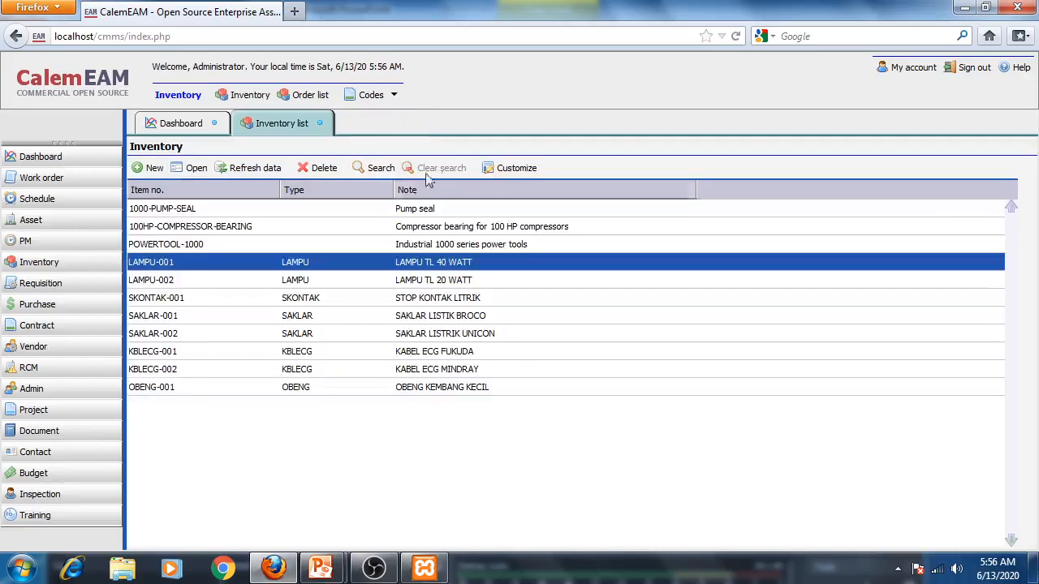
pyautogui.click(174, 284)
pyautogui.click(174, 266)
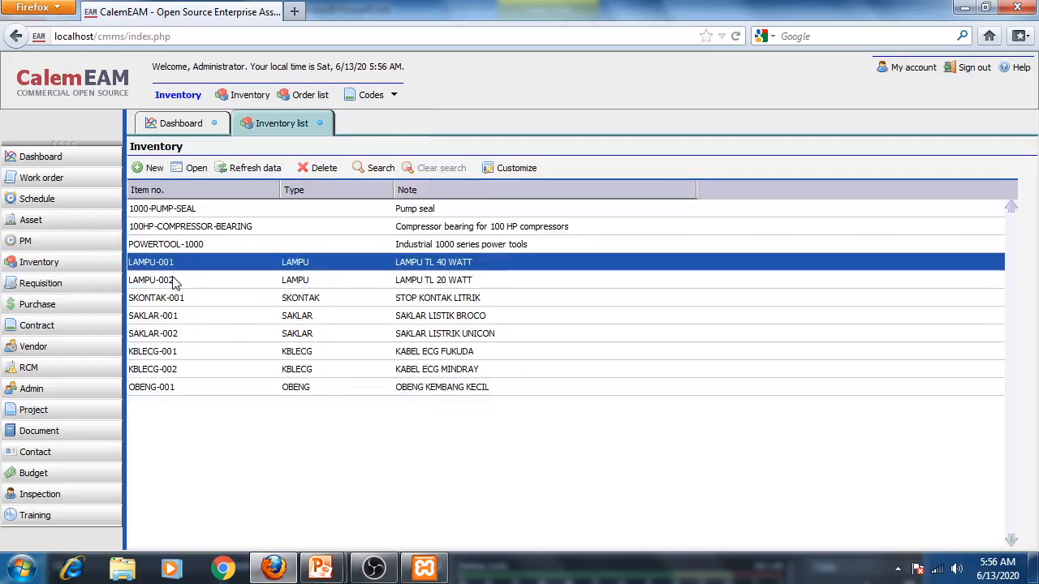
pyautogui.click(174, 282)
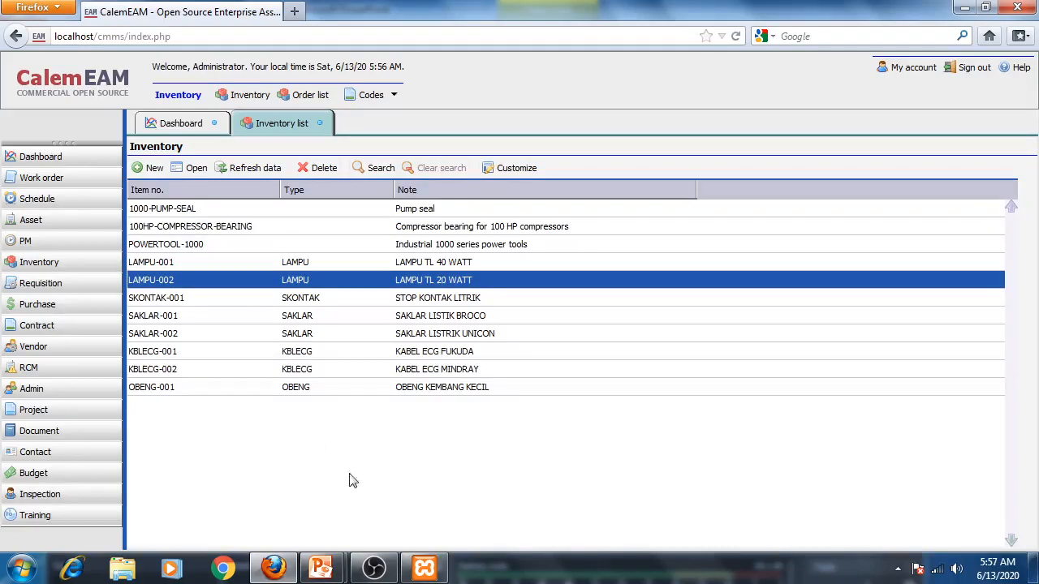
# - Switch to the presentation to review the example stock table, then return to the browser
pyautogui.moveTo(325, 568)
pyautogui.click(424, 458)
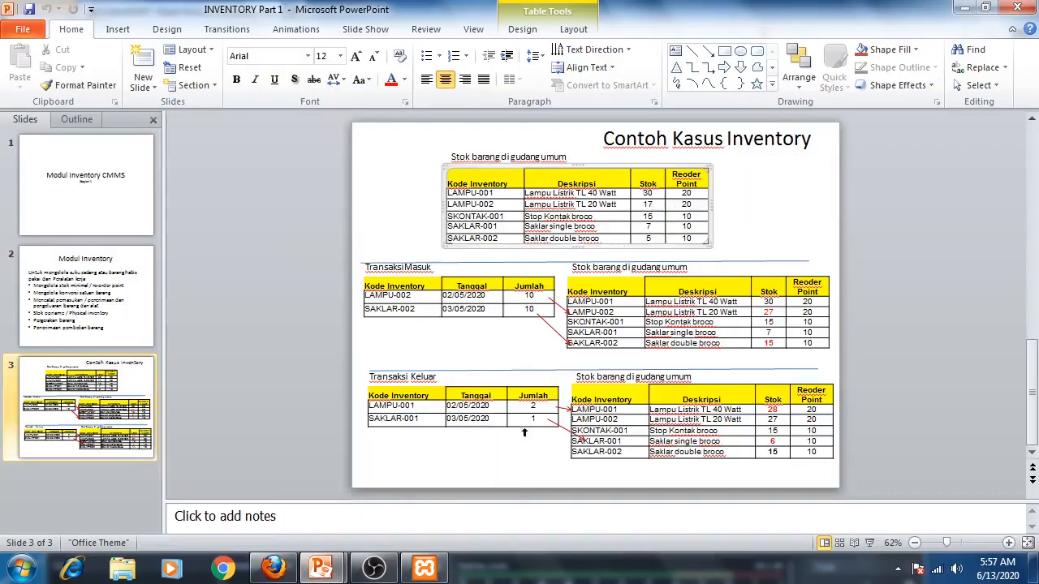
pyautogui.moveTo(321, 569)
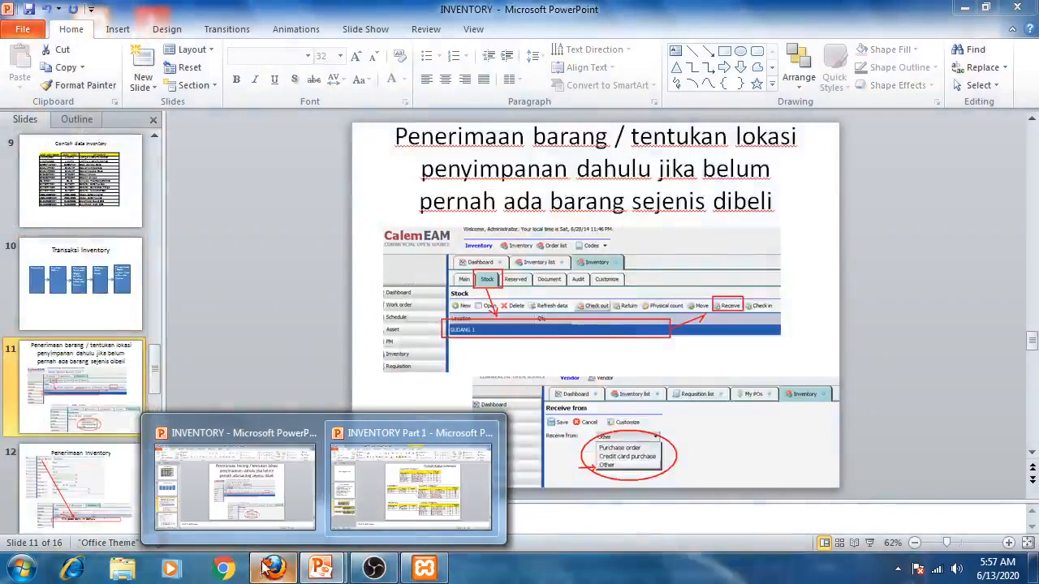
pyautogui.click(269, 566)
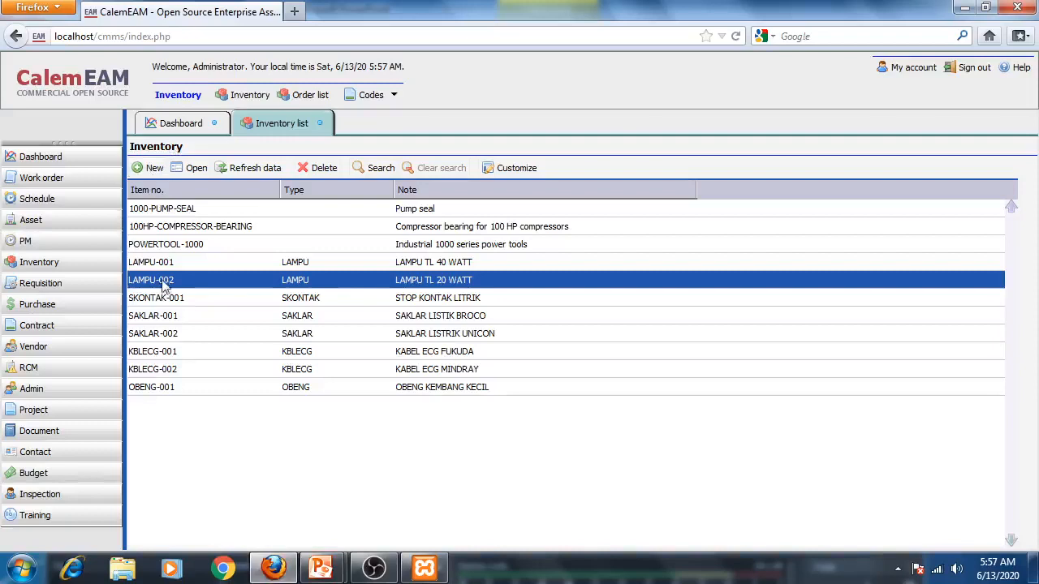
# - Open LAMPU-002 and add a stock record for it at location GUDANG TEKNIK UMUM
pyautogui.doubleClick(159, 284)
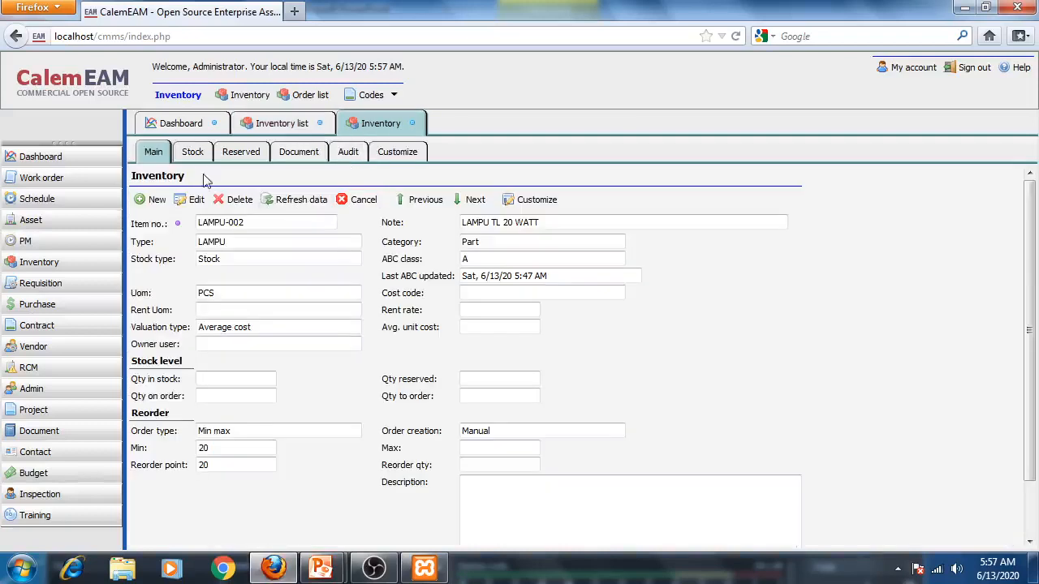
pyautogui.click(193, 155)
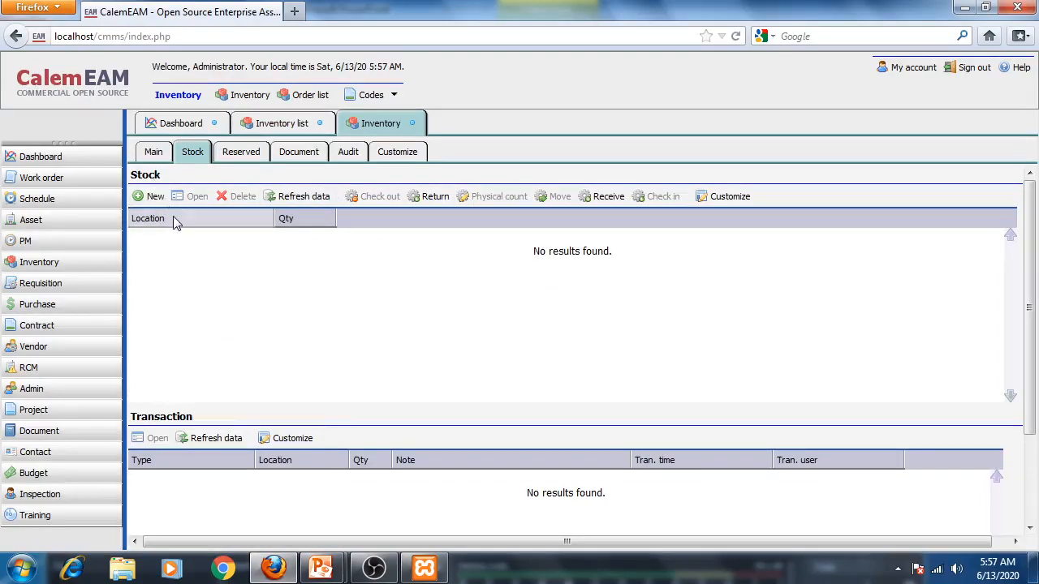
pyautogui.click(153, 197)
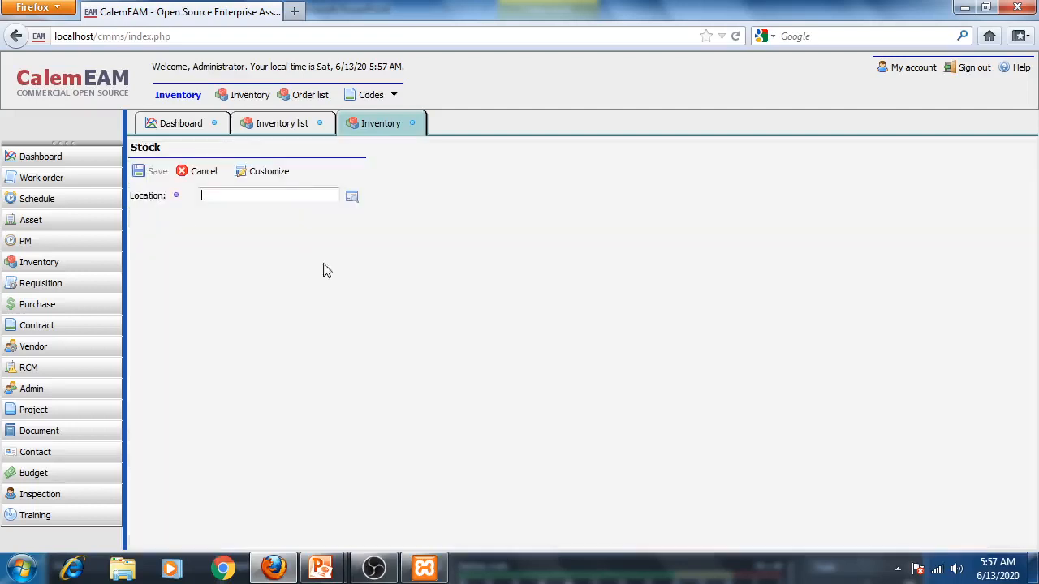
pyautogui.click(351, 196)
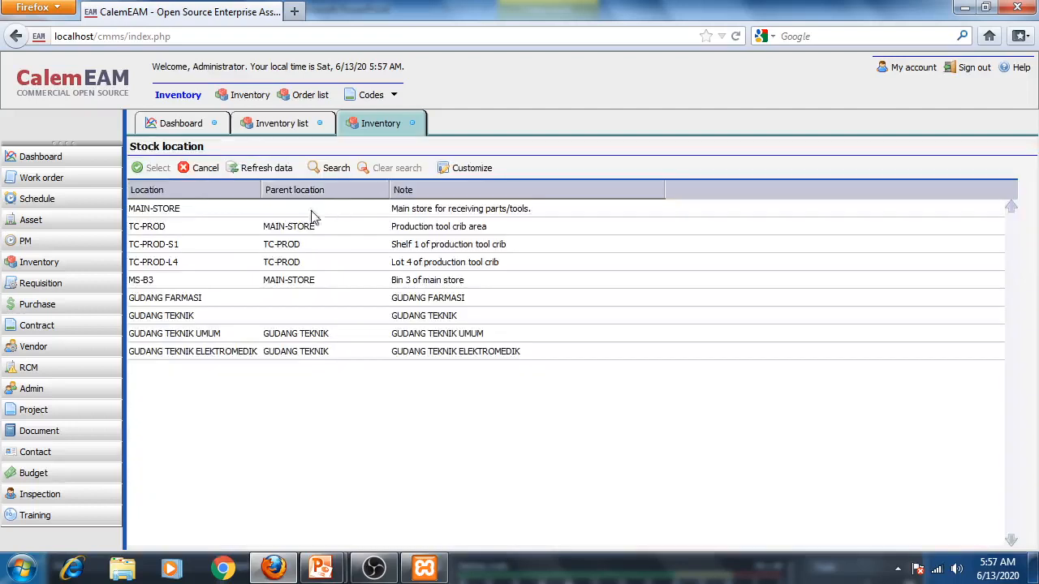
pyautogui.click(191, 318)
pyautogui.click(203, 334)
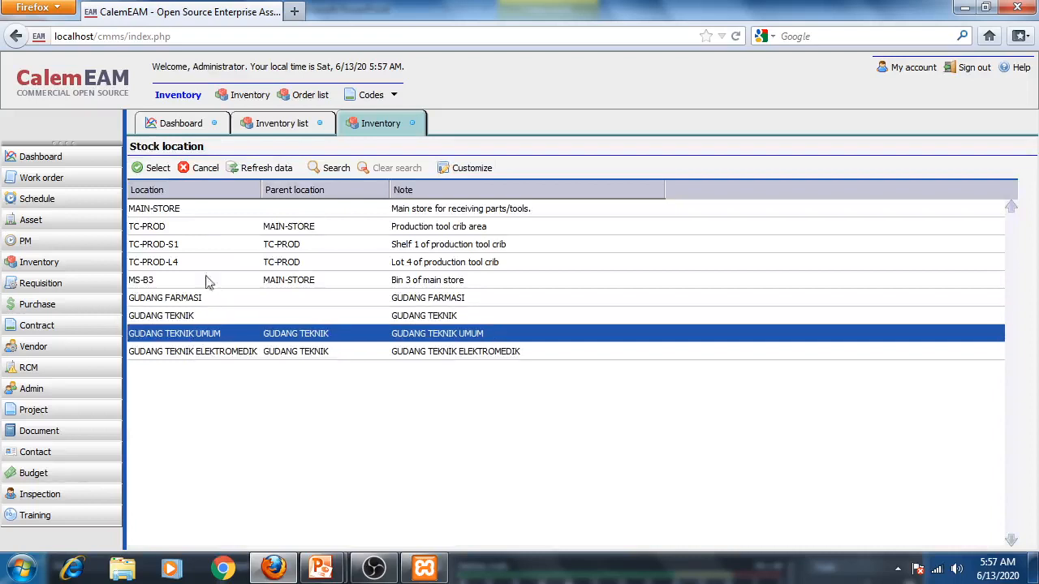
pyautogui.click(157, 168)
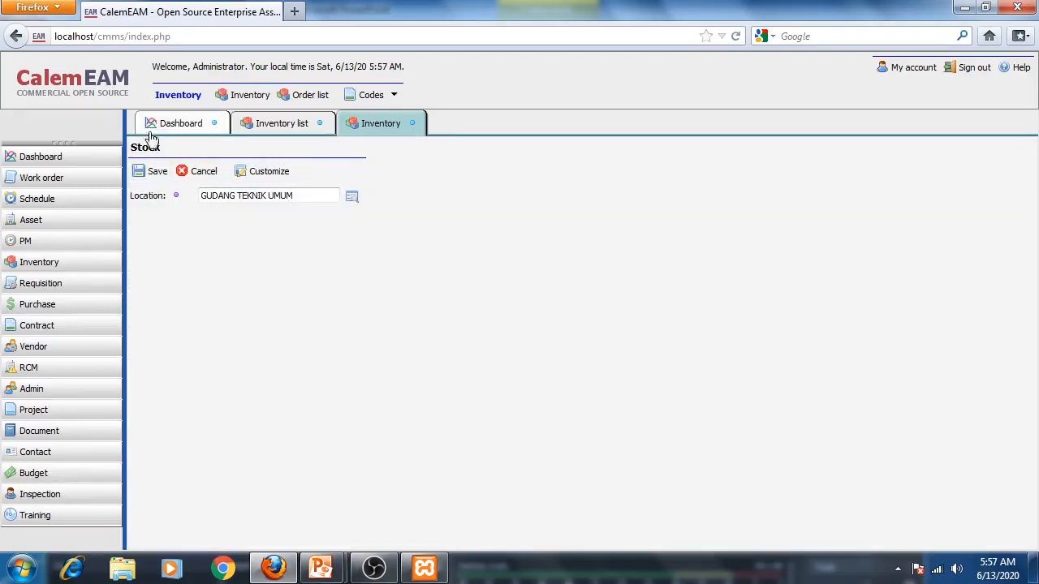
pyautogui.click(153, 173)
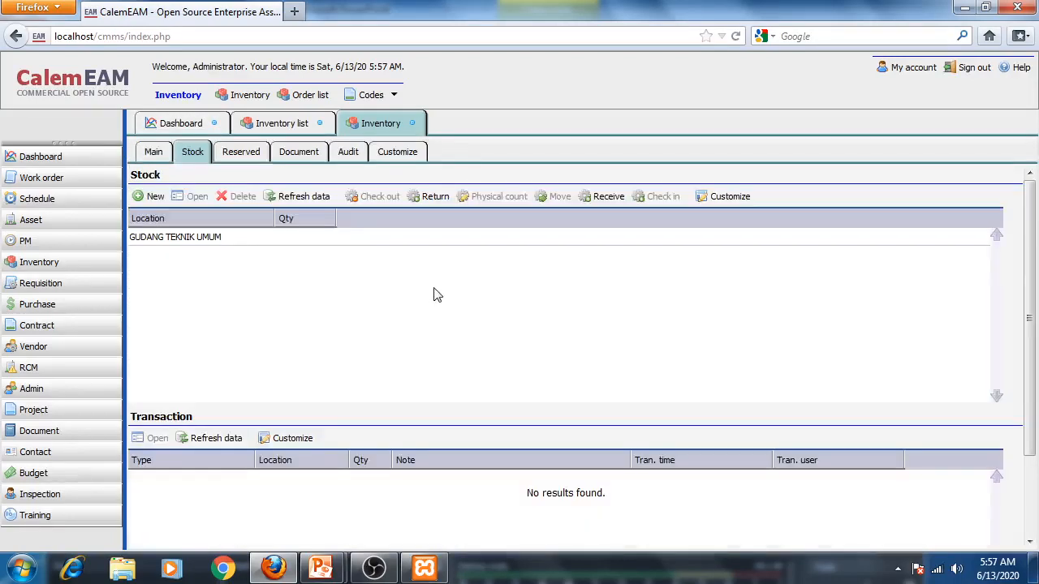
# - Start a stock receipt for LAMPU-002, choosing Other as the receive source
pyautogui.click(606, 198)
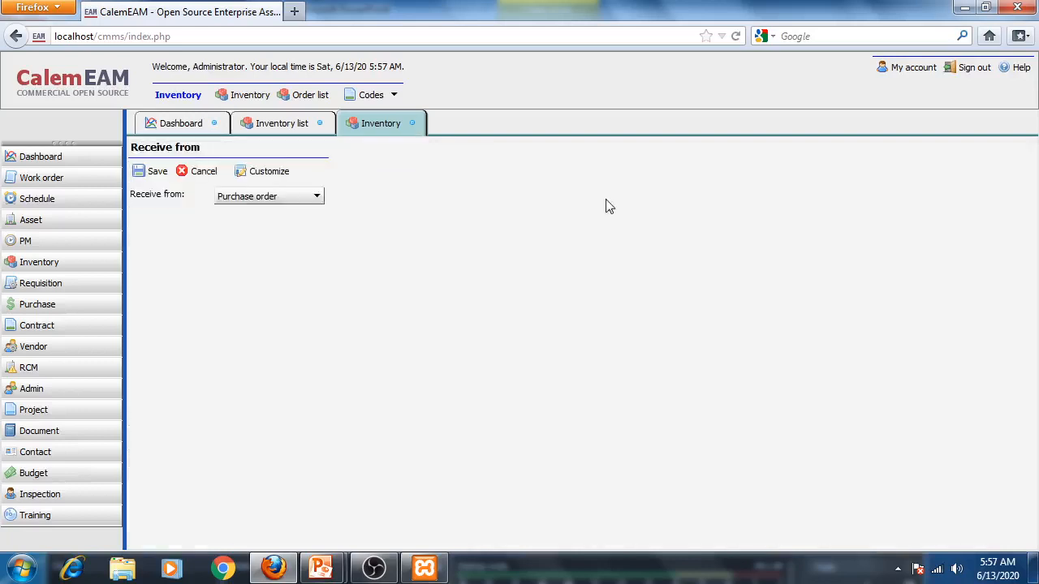
pyautogui.click(260, 203)
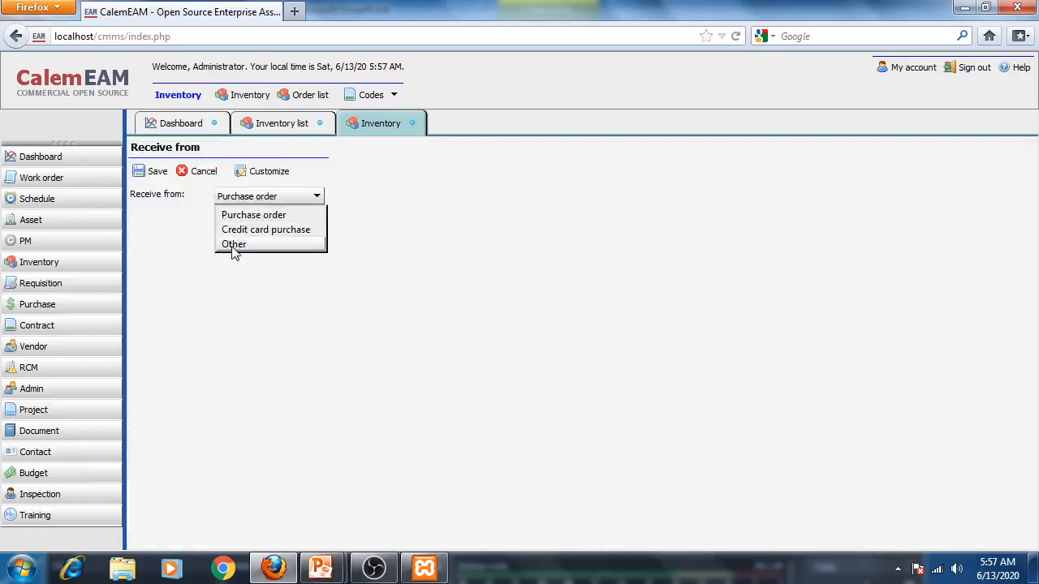
pyautogui.click(230, 245)
pyautogui.click(154, 172)
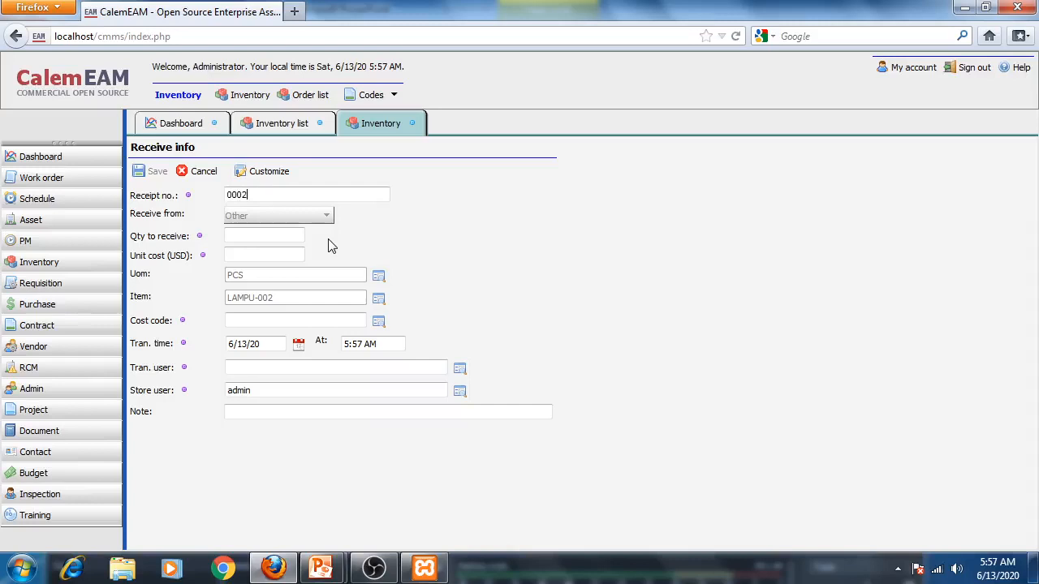
pyautogui.click(238, 253)
pyautogui.click(378, 322)
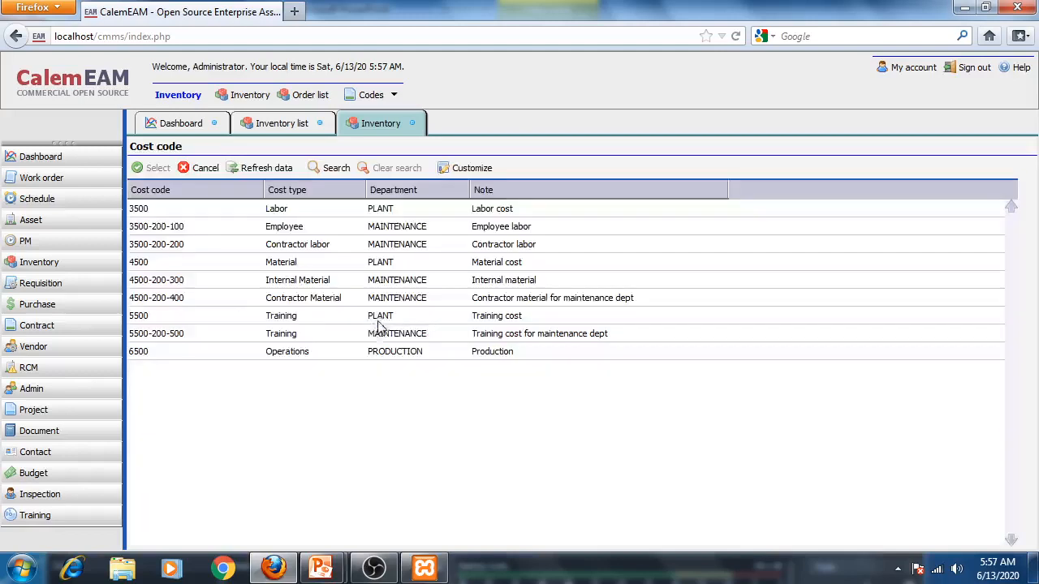
pyautogui.click(286, 284)
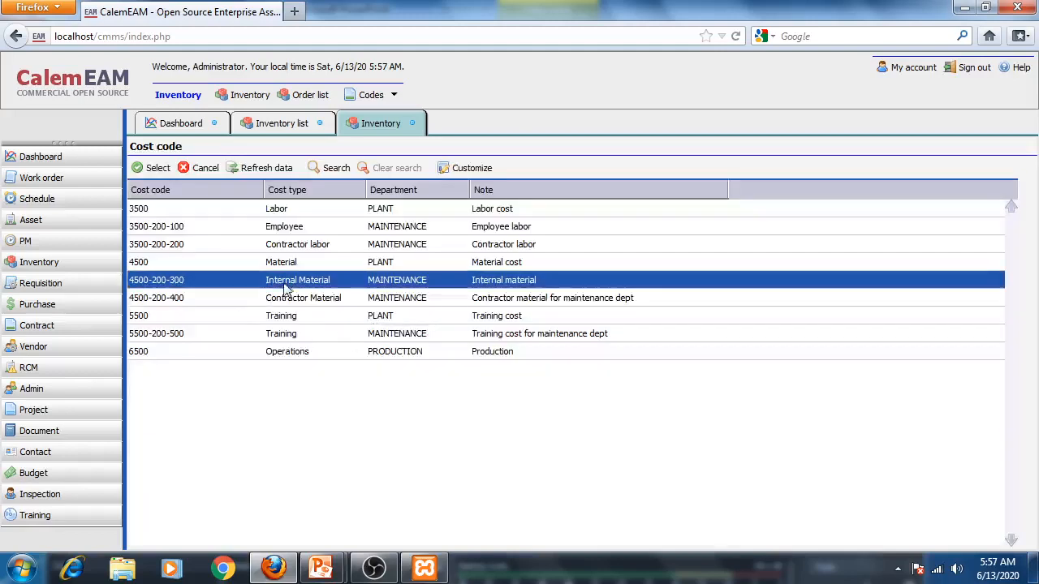
pyautogui.click(155, 168)
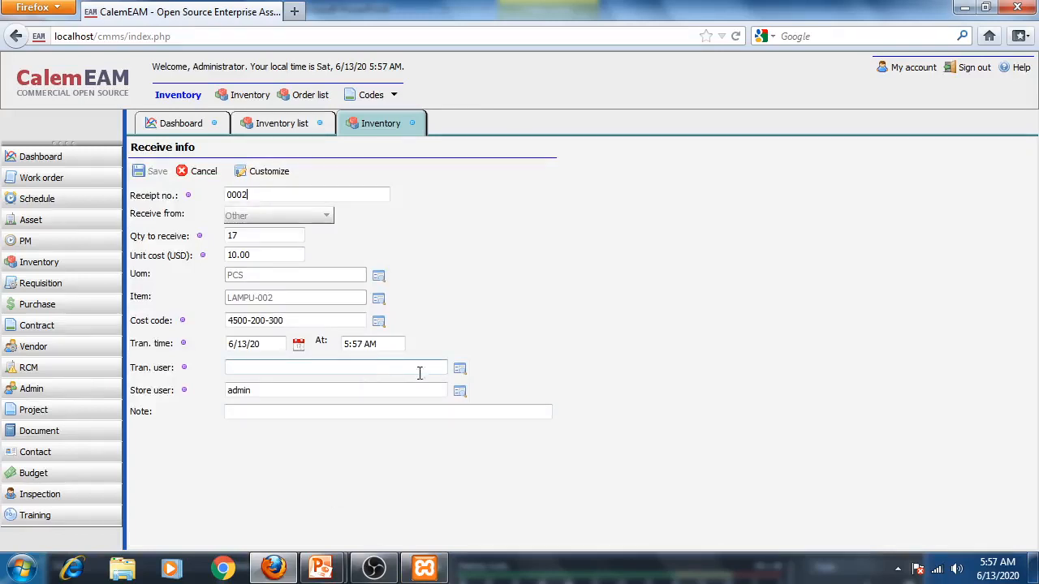
pyautogui.click(459, 369)
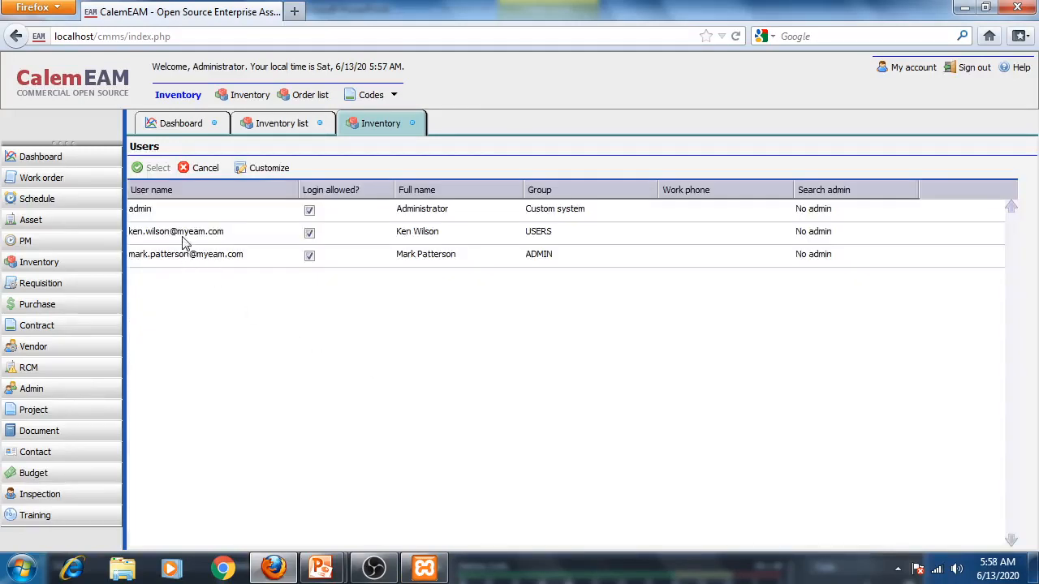
pyautogui.click(180, 237)
pyautogui.click(151, 168)
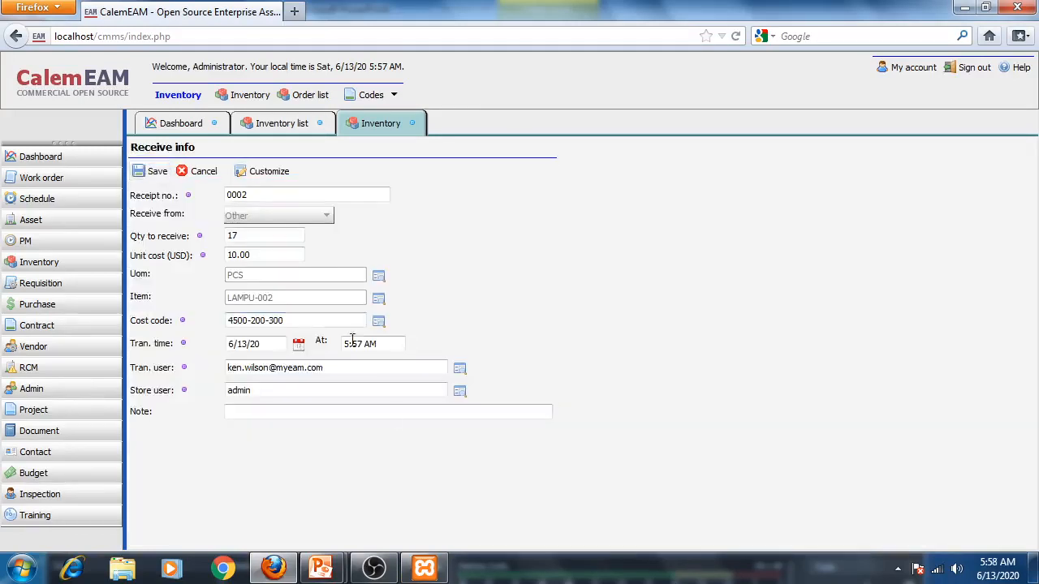
# - Save receipt 0002, receive the 17 units into GUDANG TEKNIK UMUM, and refresh the item's transaction list
pyautogui.click(154, 171)
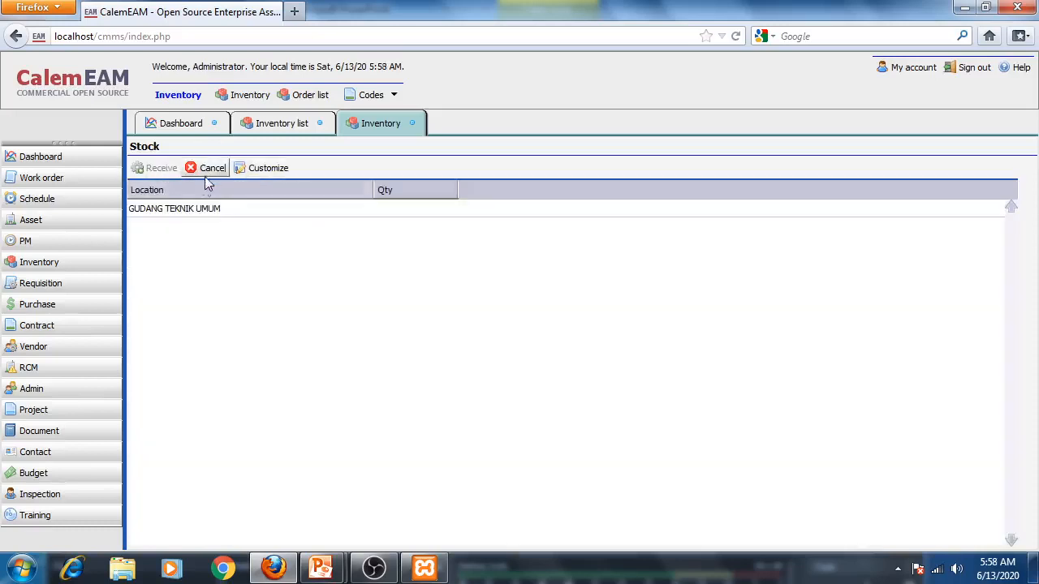
pyautogui.click(216, 213)
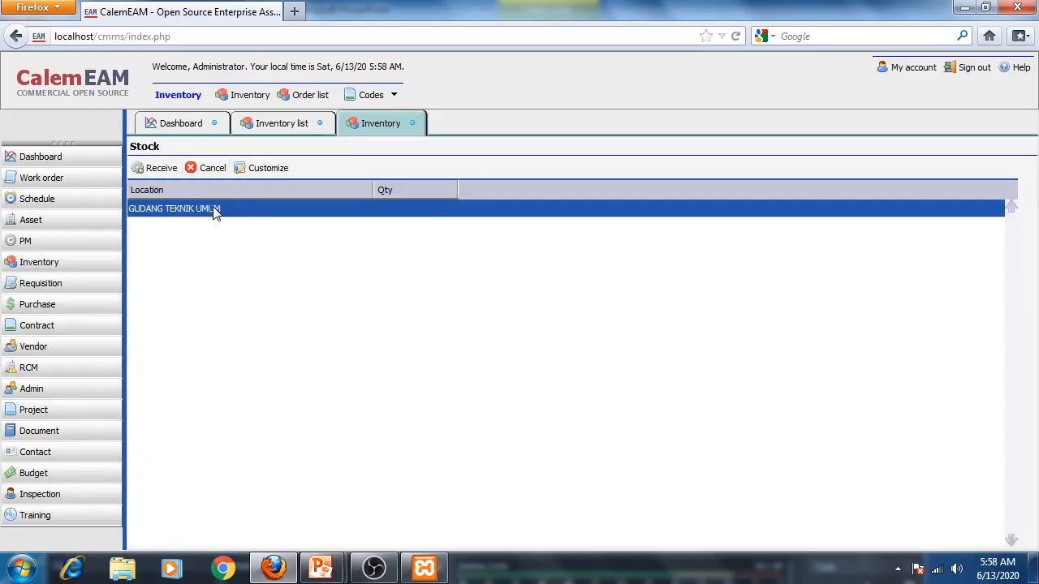
pyautogui.click(155, 168)
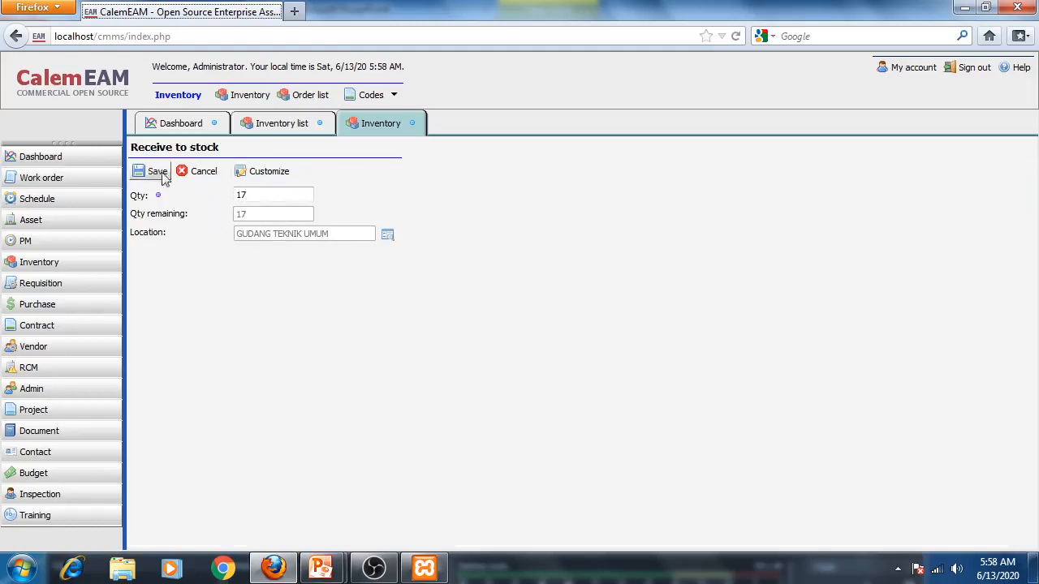
pyautogui.click(152, 173)
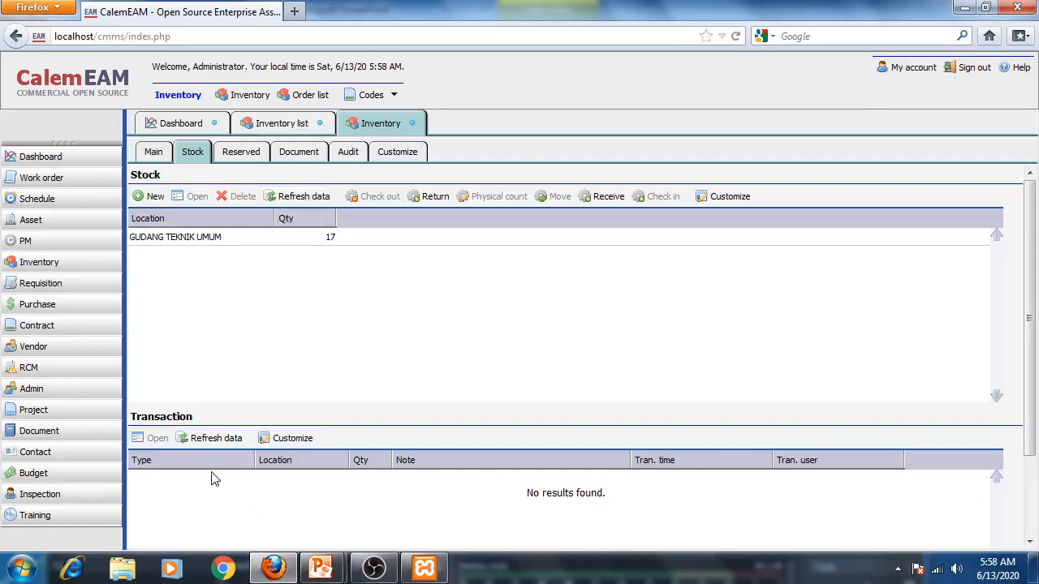
pyautogui.click(218, 438)
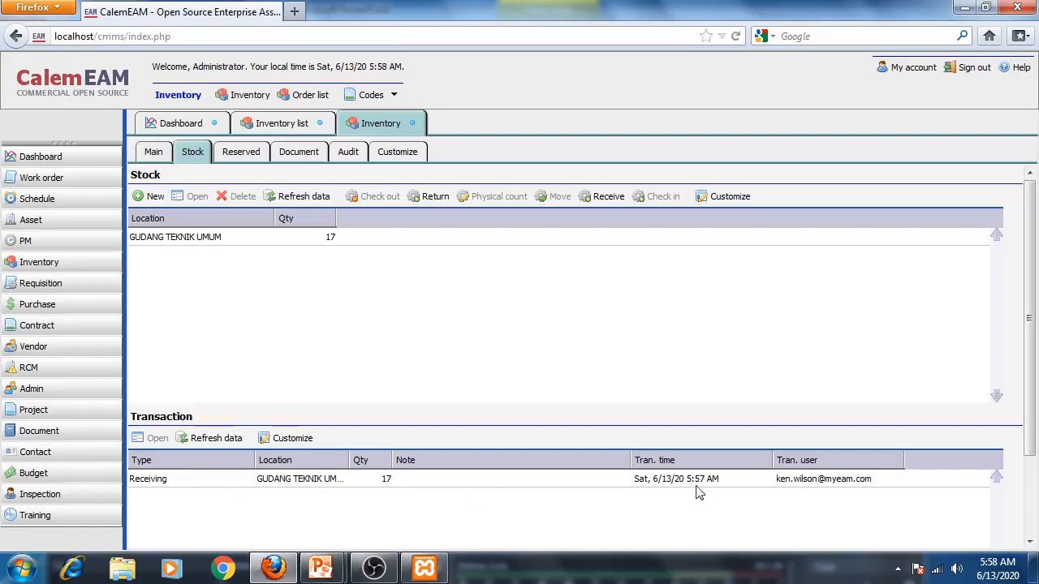
# - Switch to the presentation to check the example stock table again, then return to the browser
pyautogui.click(322, 568)
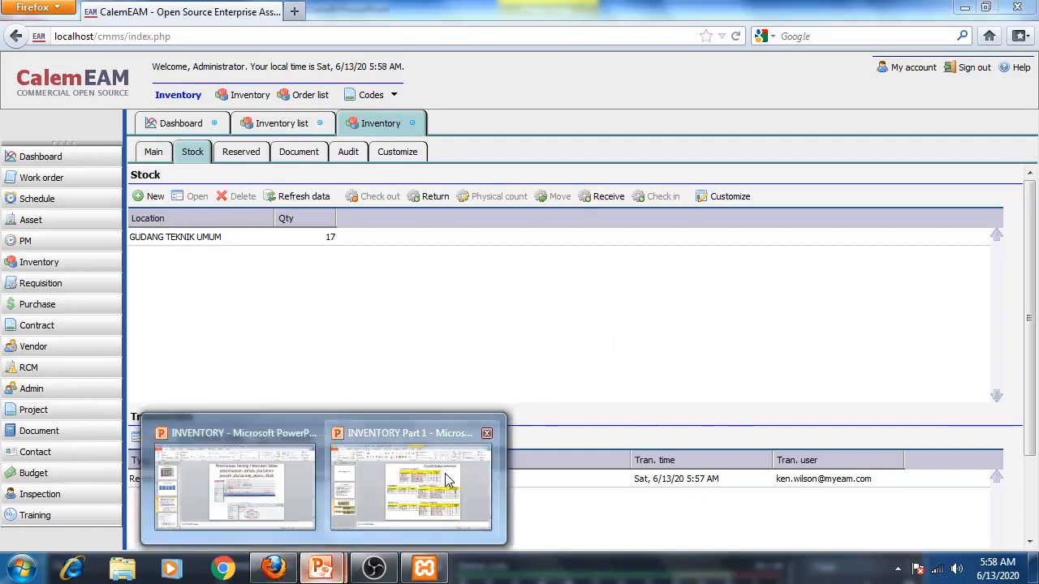
pyautogui.click(411, 486)
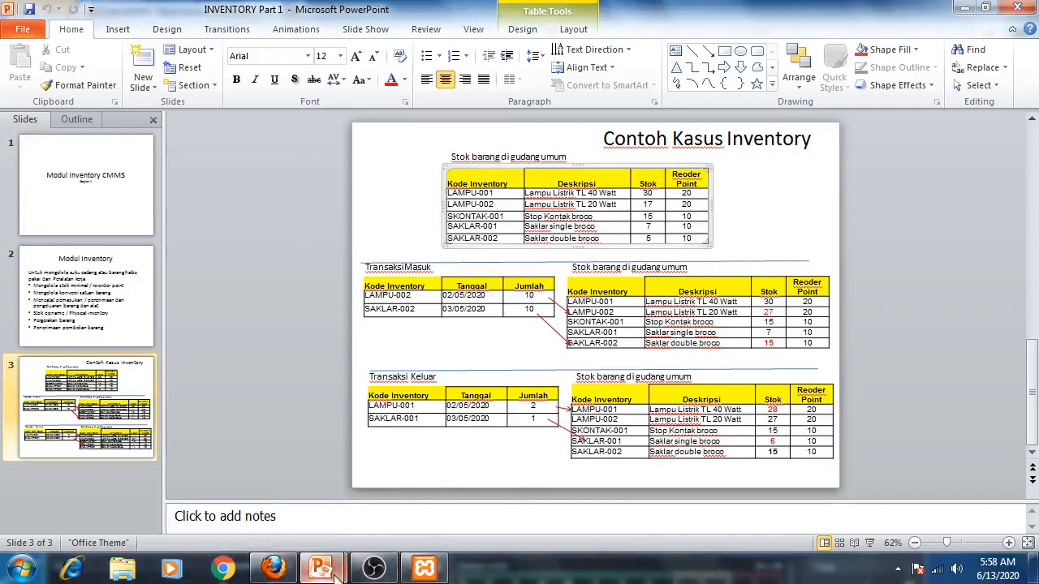
pyautogui.click(284, 561)
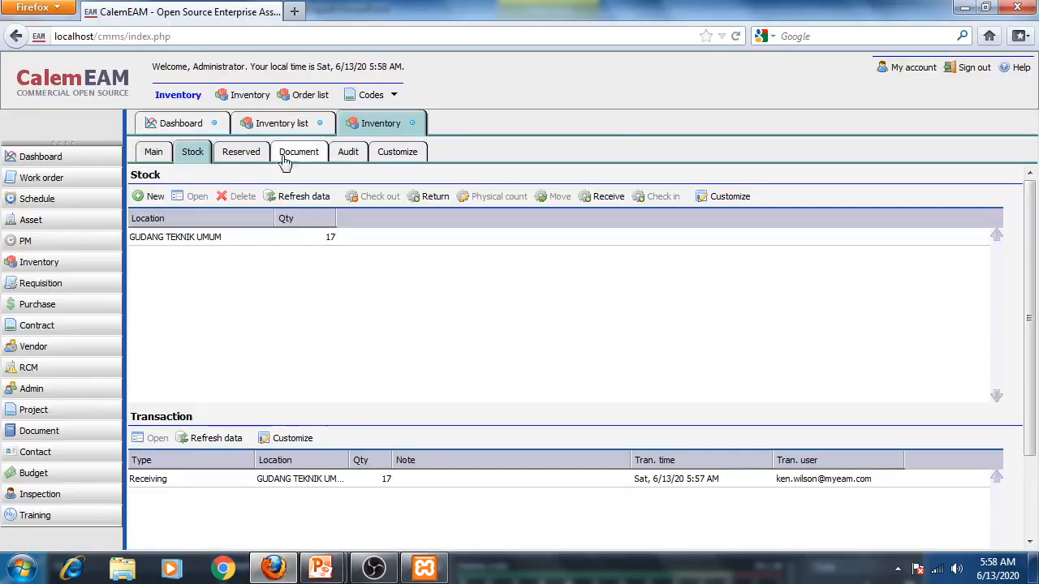
# - Close the LAMPU-002 record and open the stock records of item KBLECG-001
pyautogui.click(413, 124)
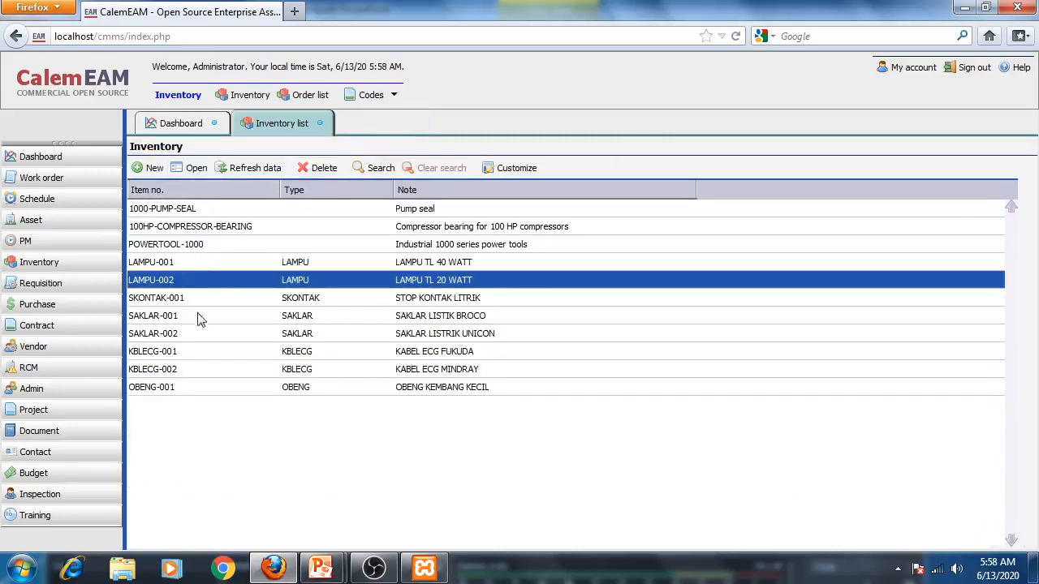
pyautogui.click(161, 354)
pyautogui.doubleClick(162, 359)
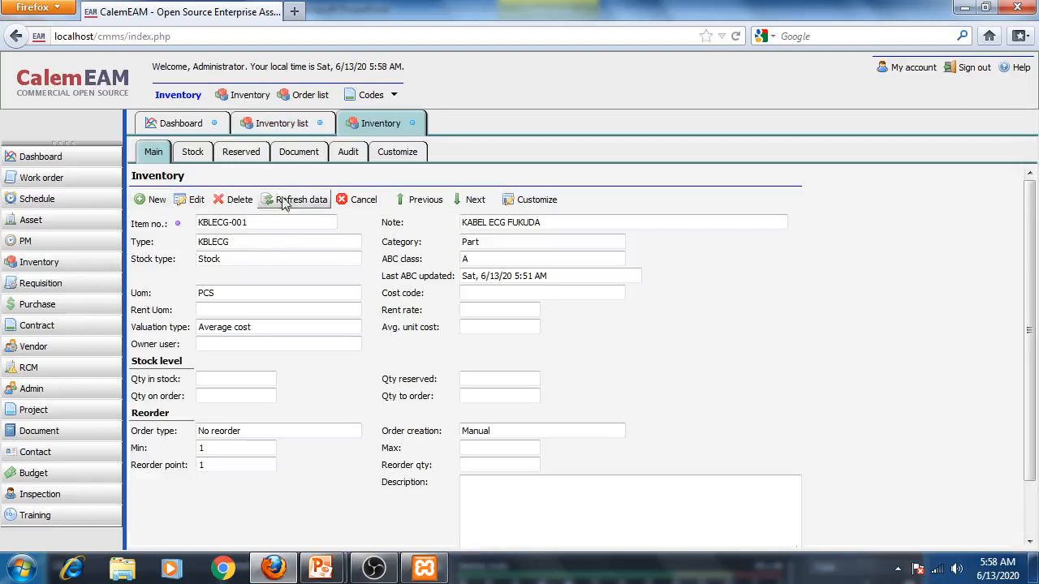
pyautogui.click(193, 153)
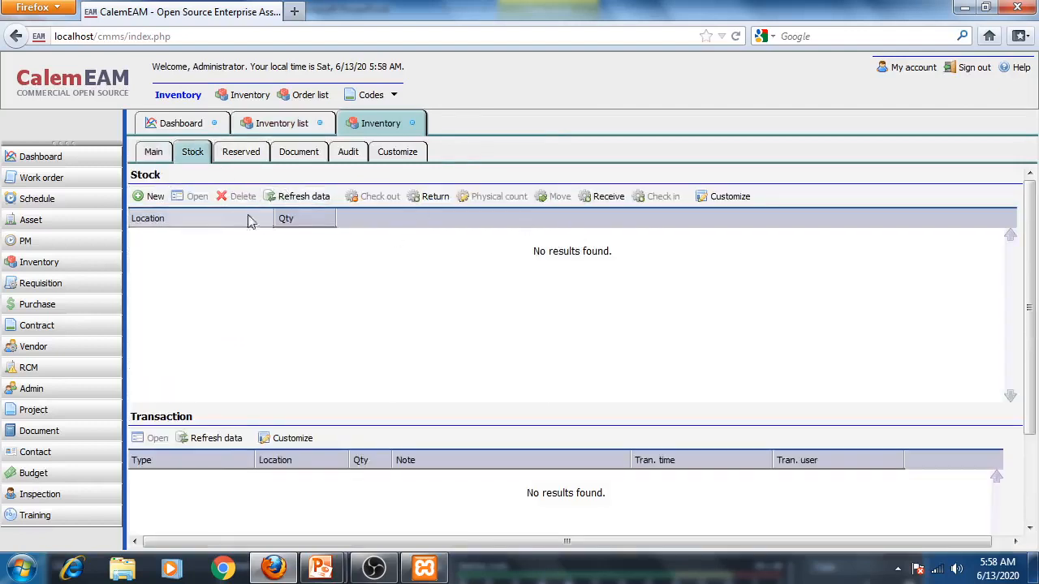
# - Start a stock receipt for KBLECG-001, choosing Other as the receive source
pyautogui.click(610, 199)
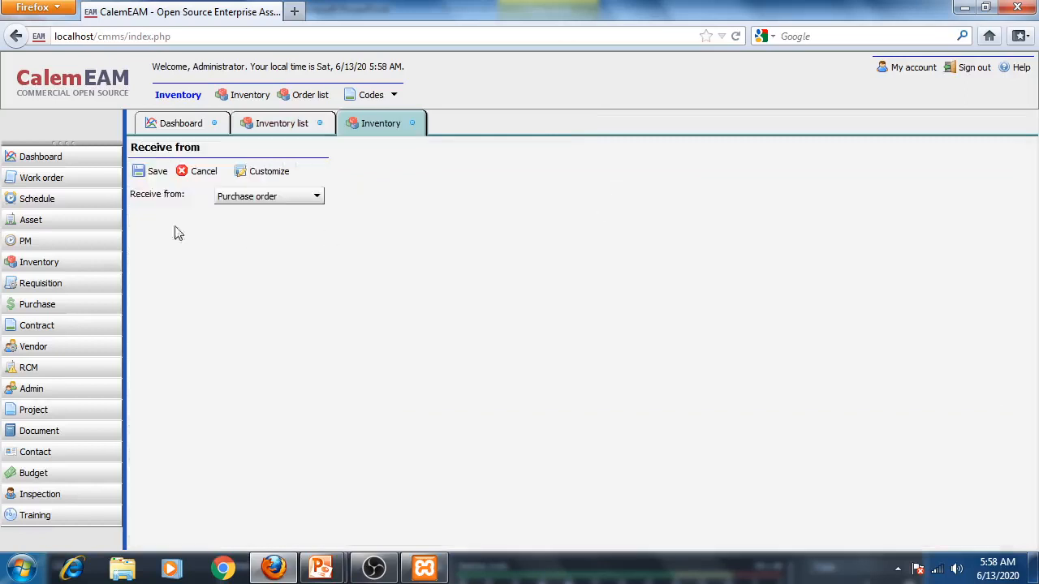
pyautogui.click(244, 197)
pyautogui.click(234, 244)
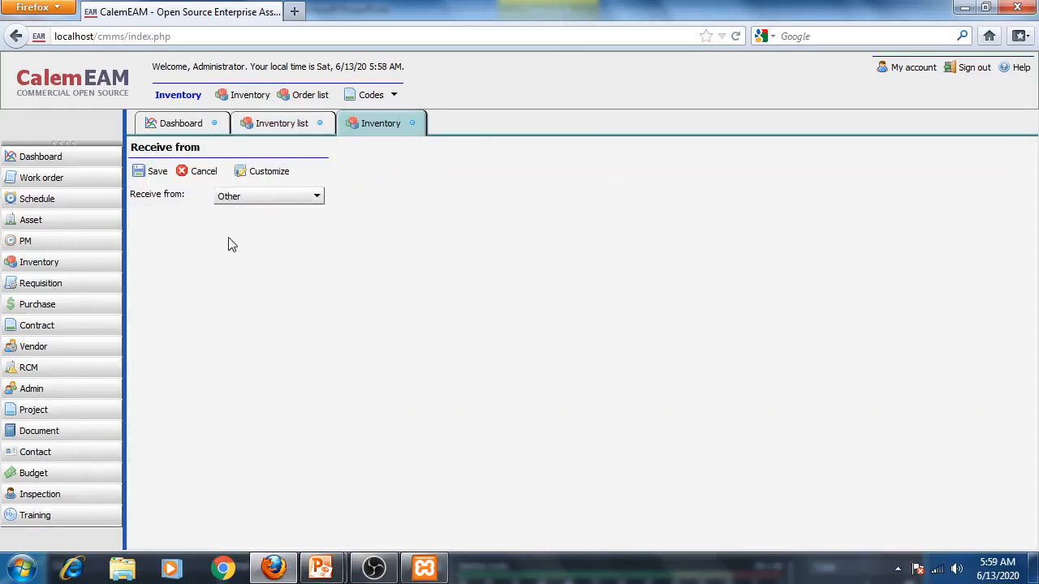
pyautogui.click(151, 171)
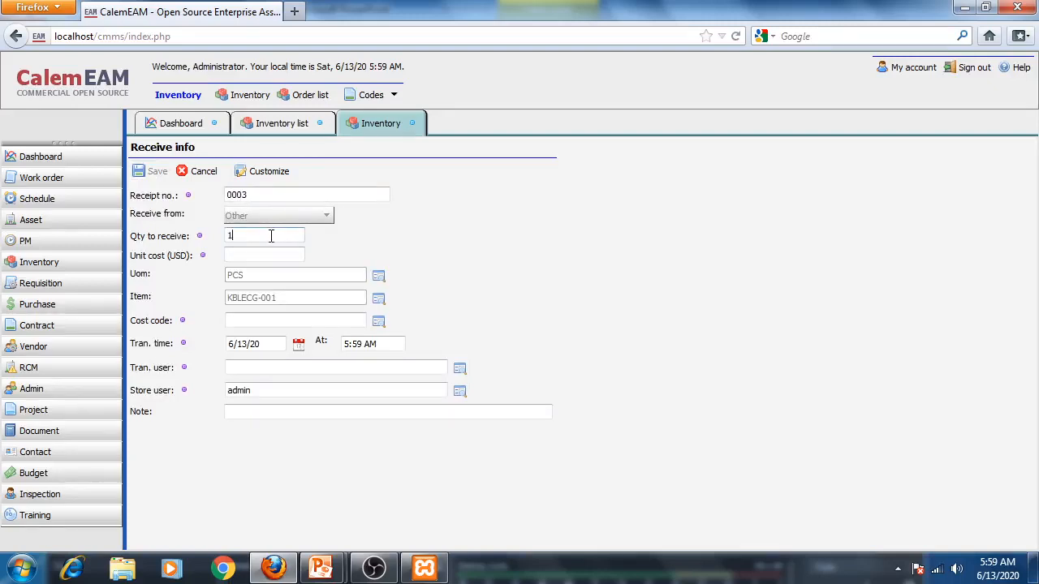
pyautogui.click(259, 258)
pyautogui.click(378, 321)
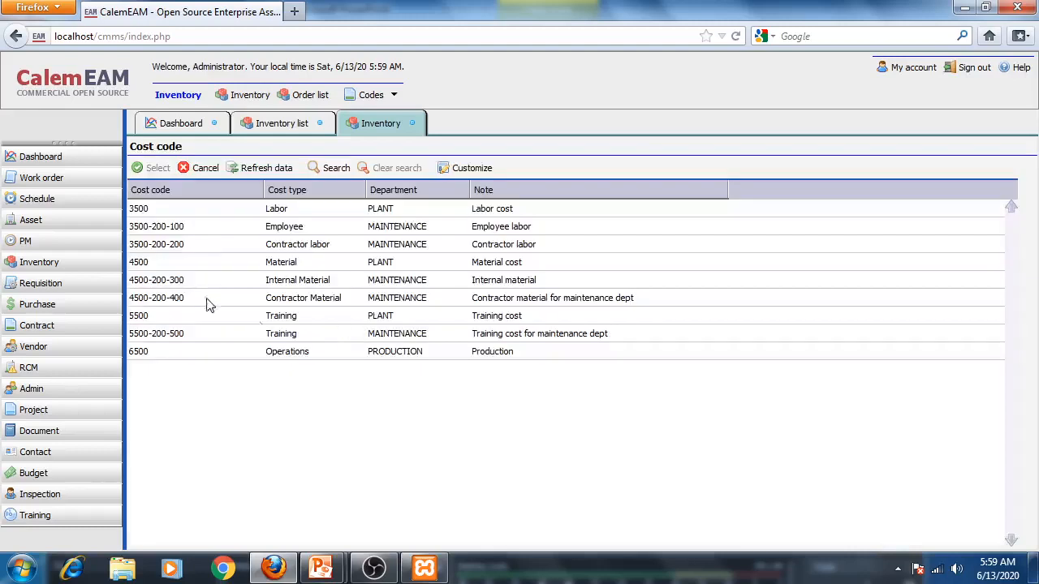
pyautogui.click(330, 281)
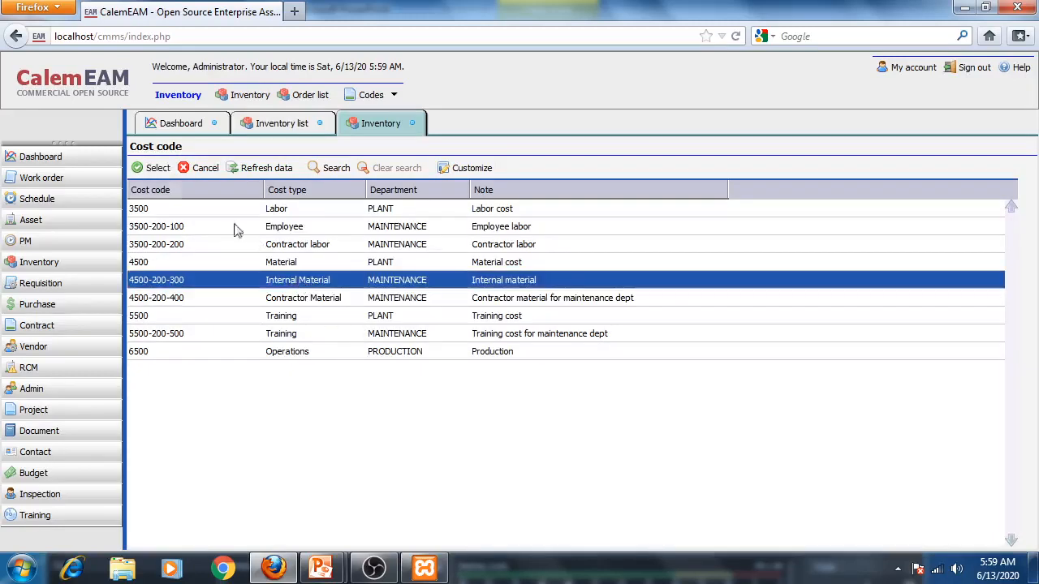
pyautogui.click(155, 168)
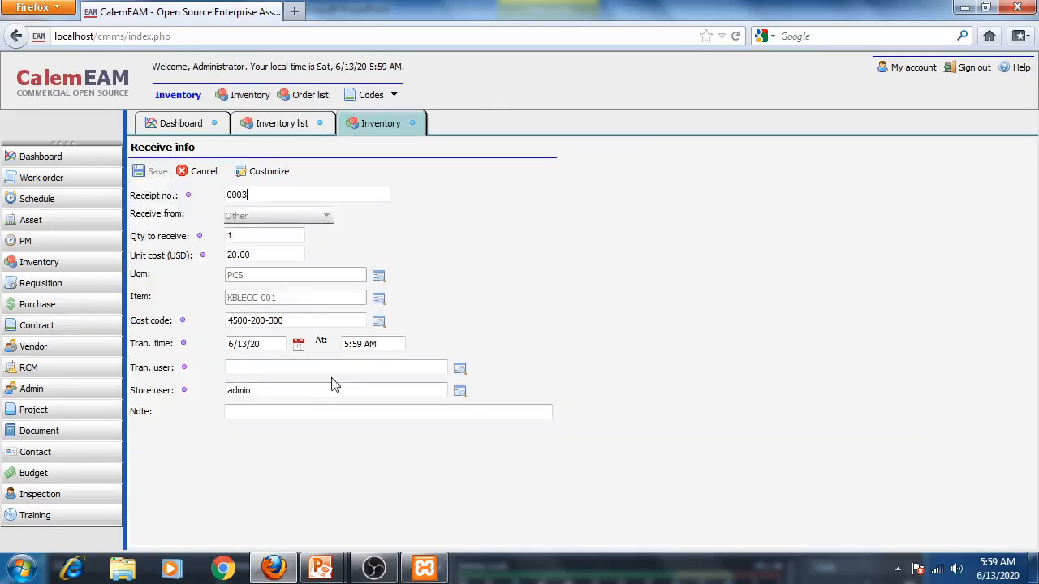
pyautogui.click(459, 371)
pyautogui.click(150, 232)
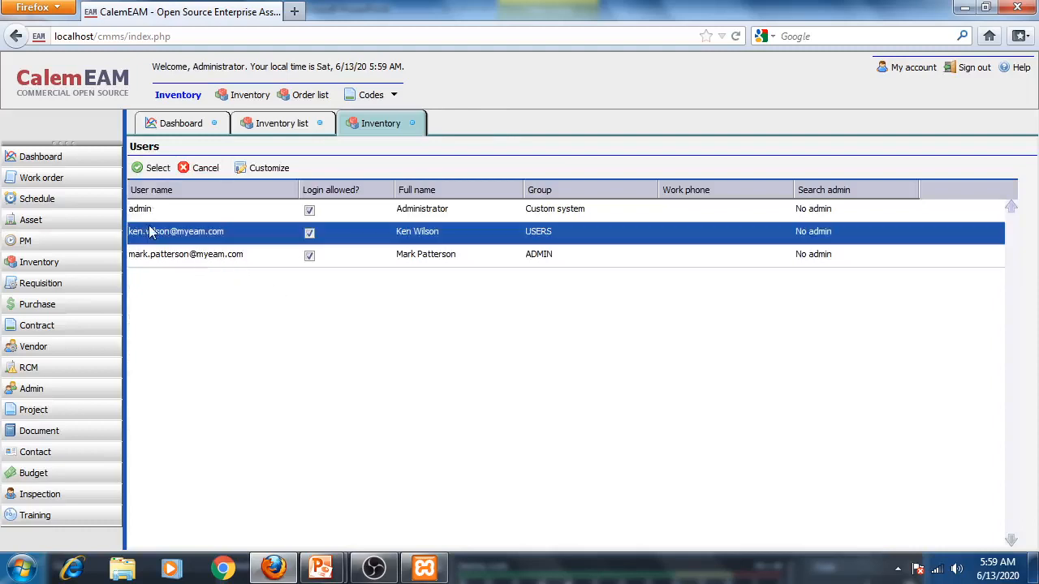
pyautogui.click(155, 168)
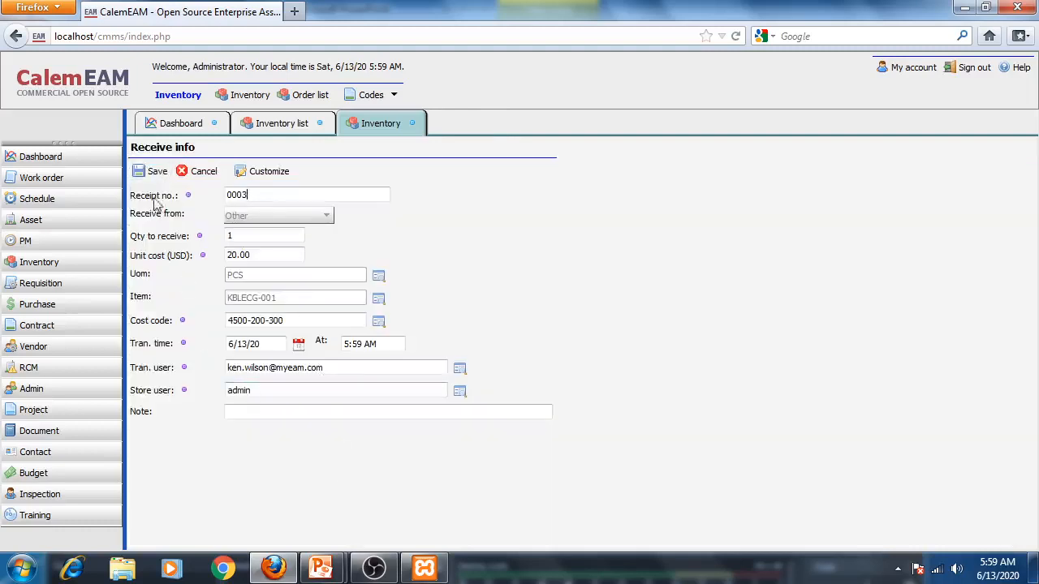
pyautogui.click(151, 170)
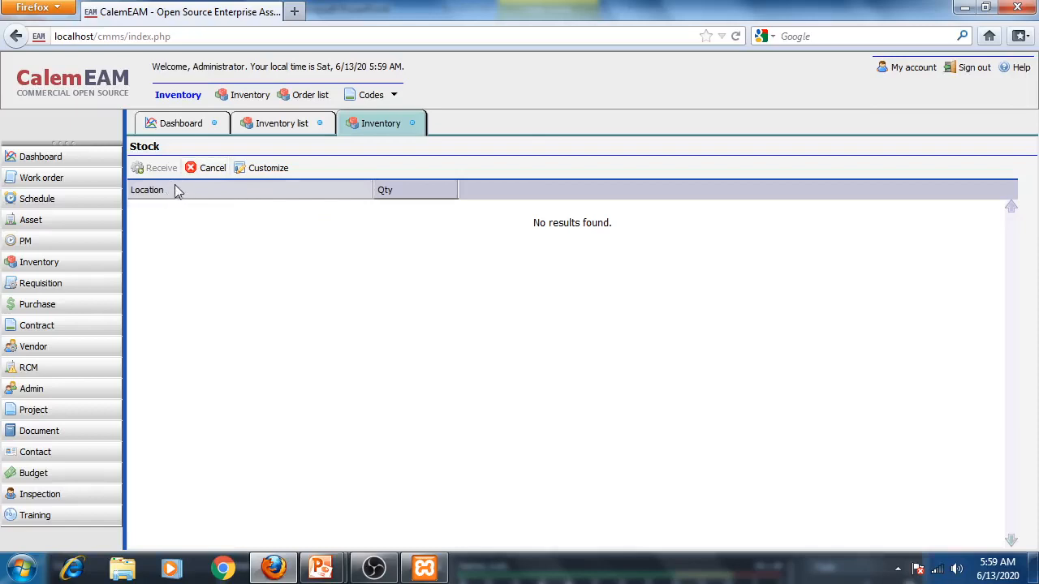
pyautogui.click(216, 168)
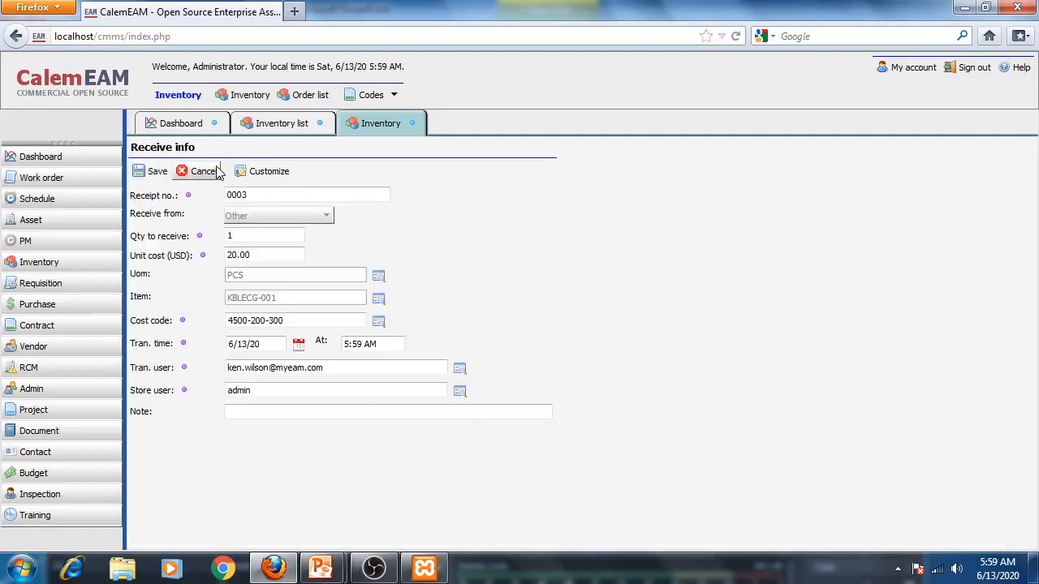
pyautogui.click(207, 172)
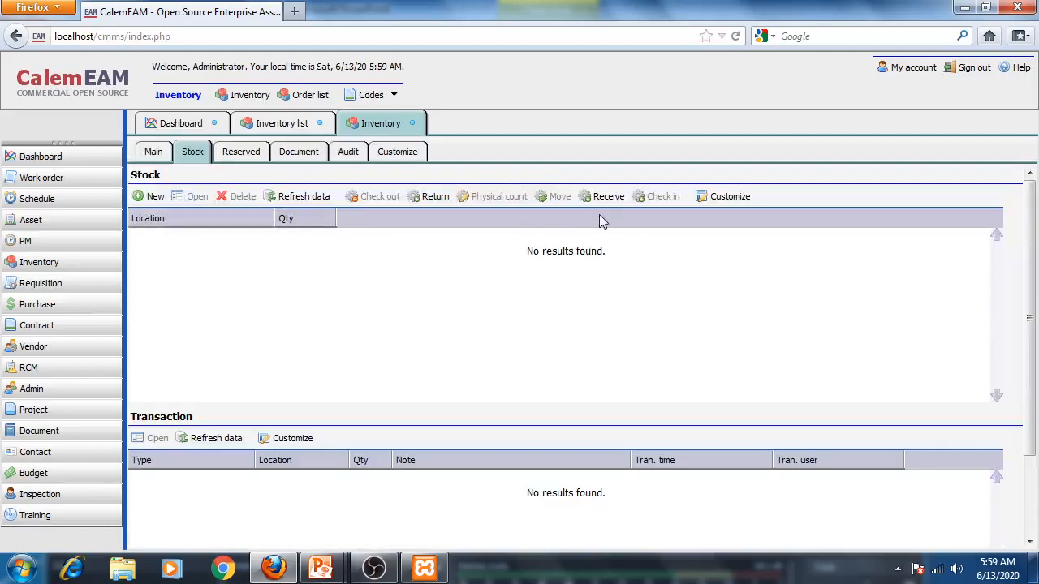
# - Add a stock record for KBLECG-001 at location GUDANG TEKNIK ELEKTROMEDIK
pyautogui.click(154, 196)
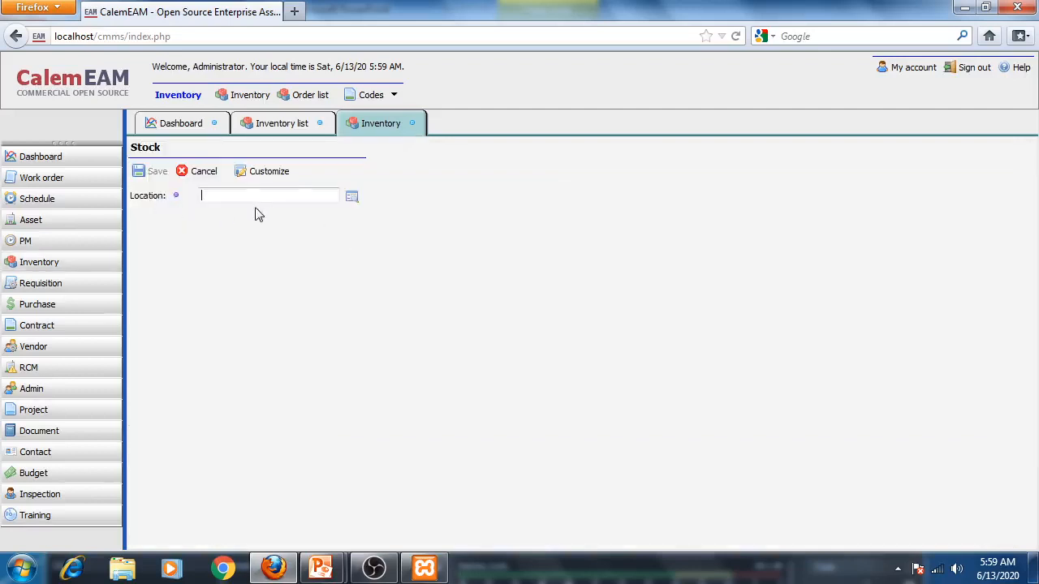
pyautogui.click(350, 198)
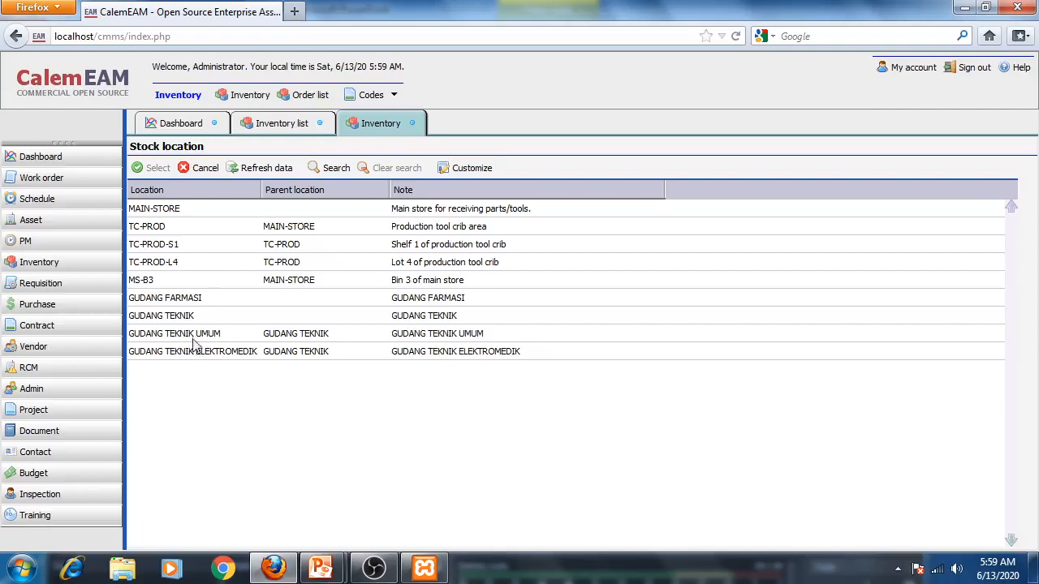
pyautogui.click(207, 356)
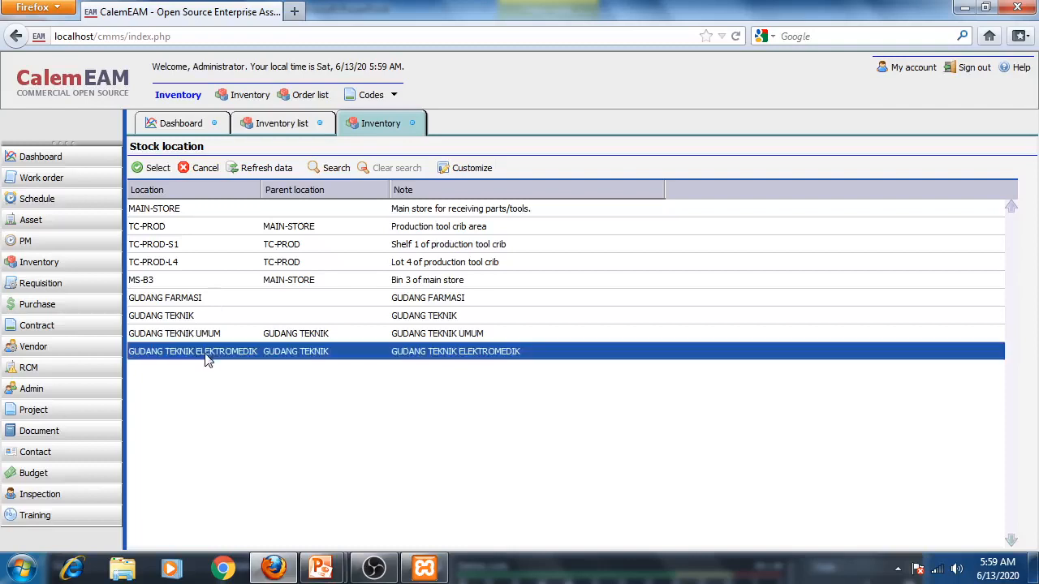
pyautogui.click(153, 168)
pyautogui.click(153, 172)
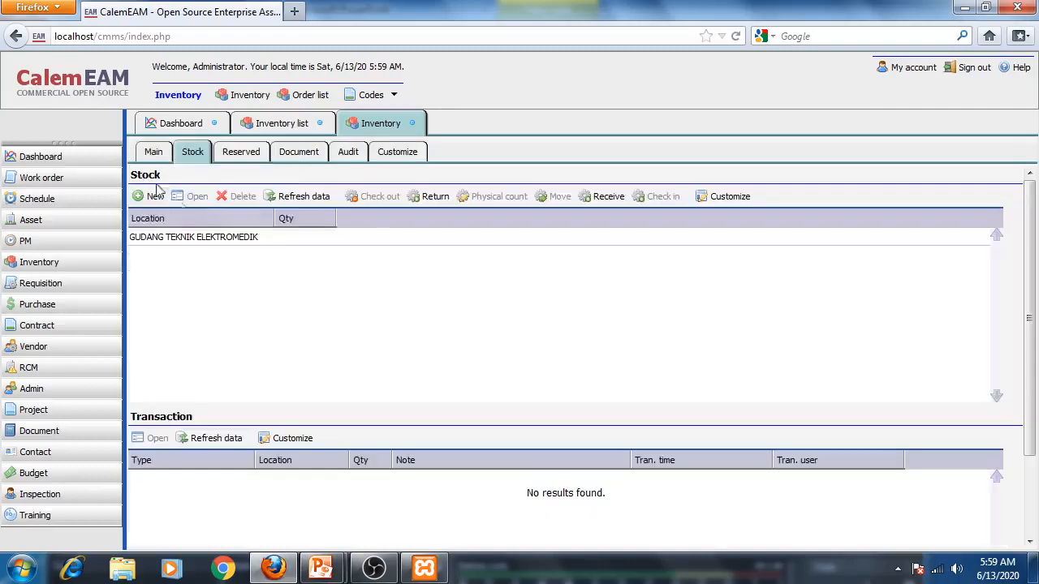
# - Start a new stock receipt for KBLECG-001, choosing Other as the receive source
pyautogui.click(602, 197)
pyautogui.click(239, 199)
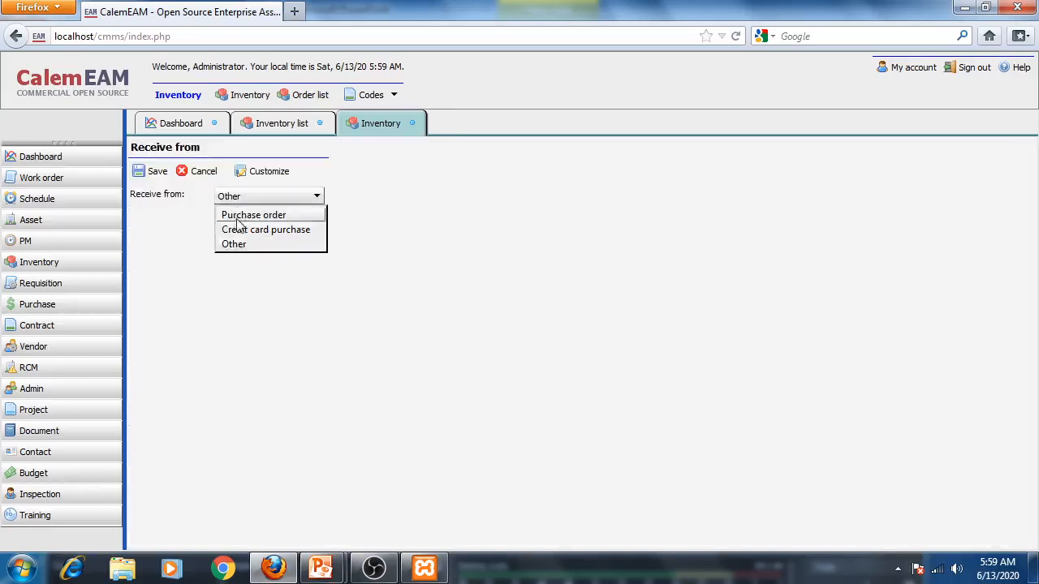
pyautogui.click(224, 242)
pyautogui.click(221, 197)
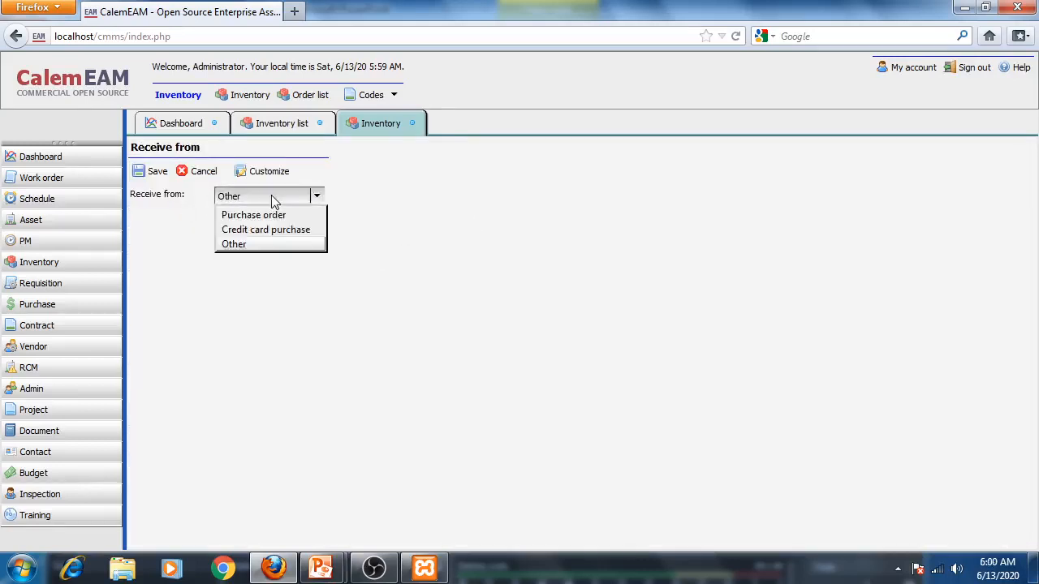
pyautogui.click(236, 245)
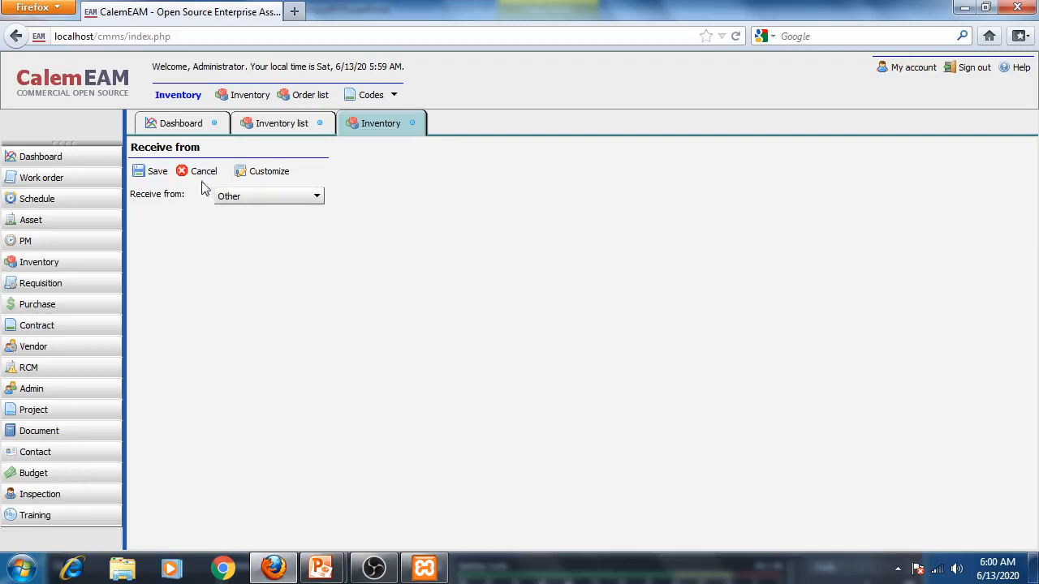
pyautogui.click(141, 169)
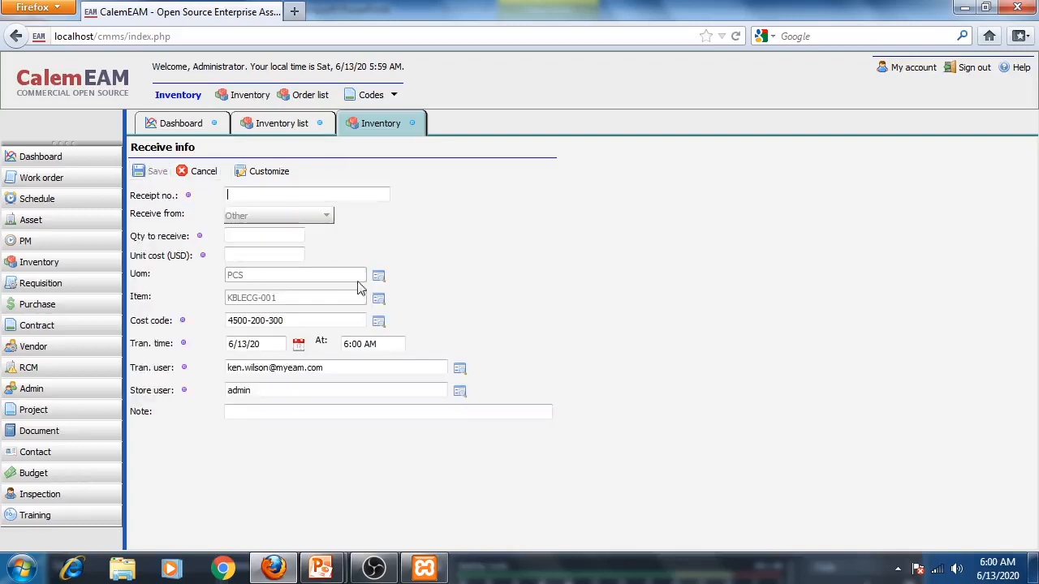
# - Enter receipt number 003, quantity 1 and unit cost 20 for the receipt
pyautogui.click(310, 200)
pyautogui.click(265, 234)
pyautogui.write('1')
pyautogui.press('Tab')
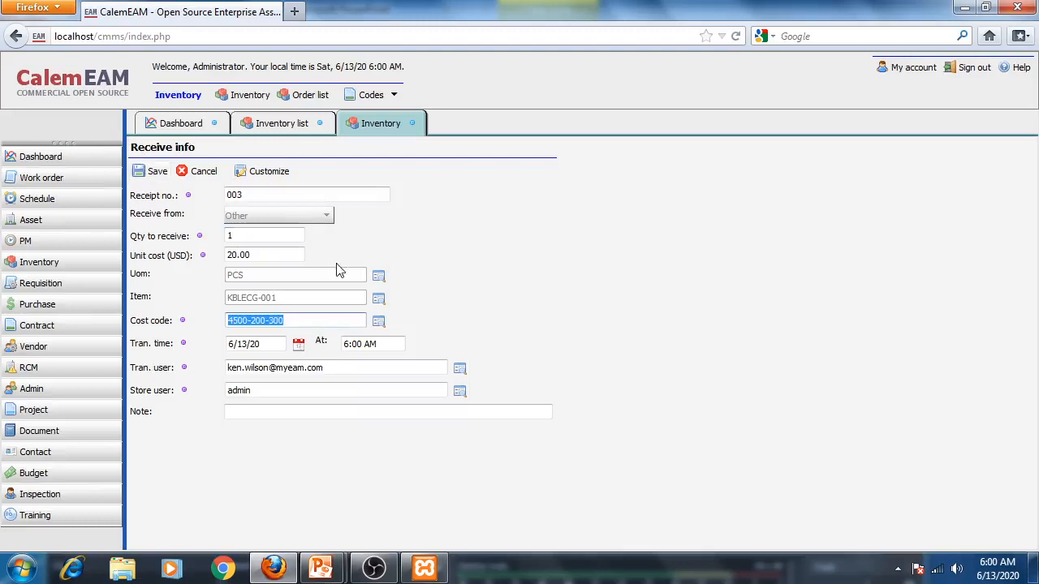
# - Save the receipt and receive 1 unit into GUDANG TEKNIK ELEKTROMEDIK
pyautogui.click(137, 171)
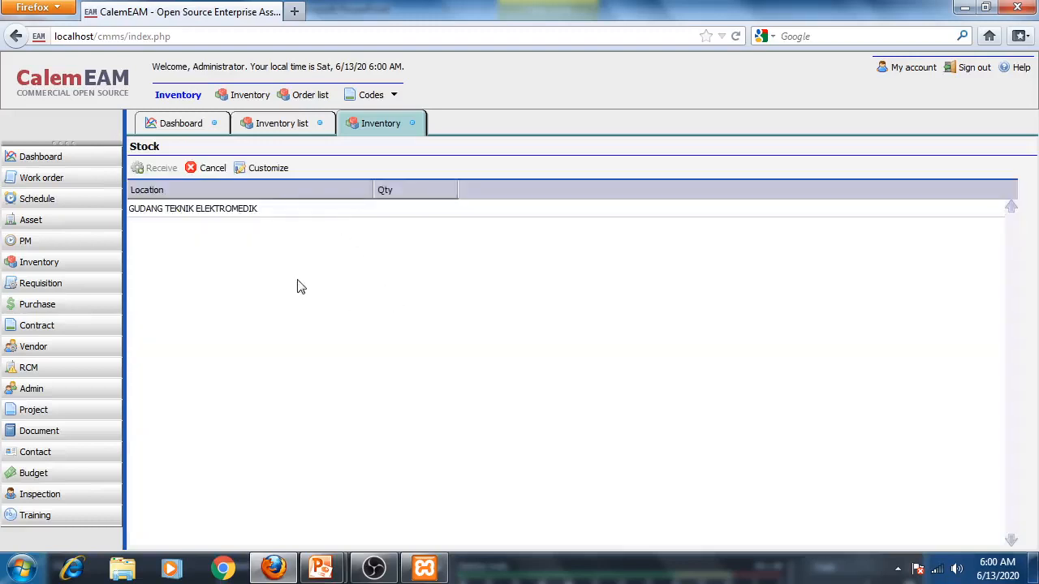
pyautogui.click(223, 208)
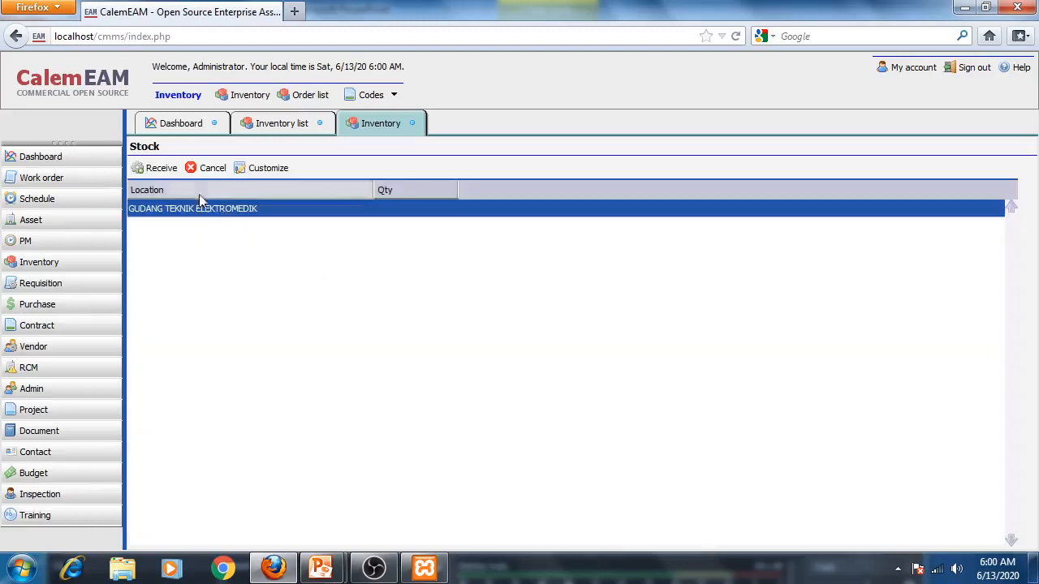
pyautogui.click(159, 169)
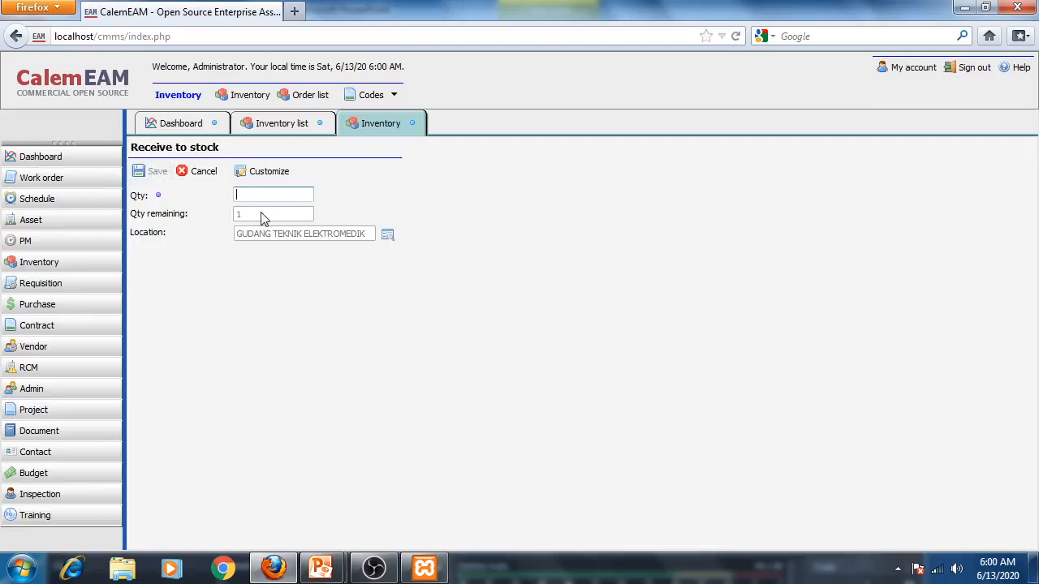
pyautogui.write('1')
pyautogui.click(156, 171)
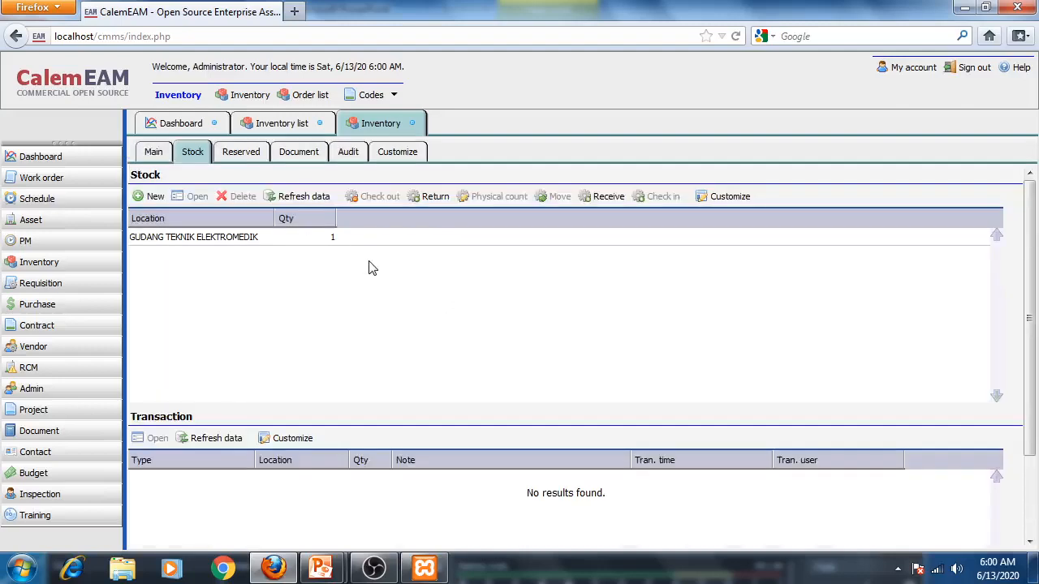
# - Close the KBLECG-001 record and open item OBENG-001's stock list
pyautogui.click(412, 123)
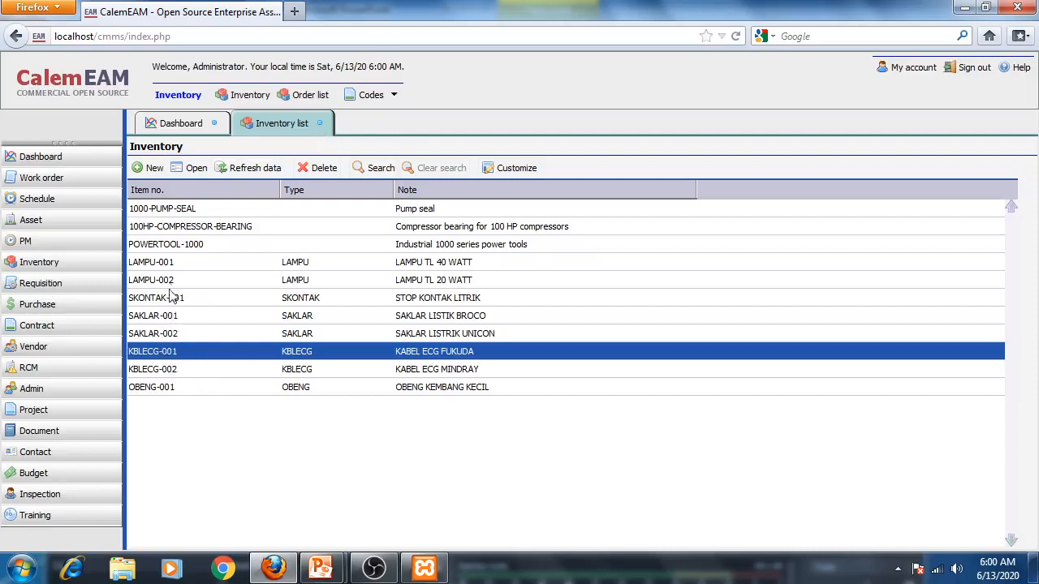
pyautogui.click(167, 265)
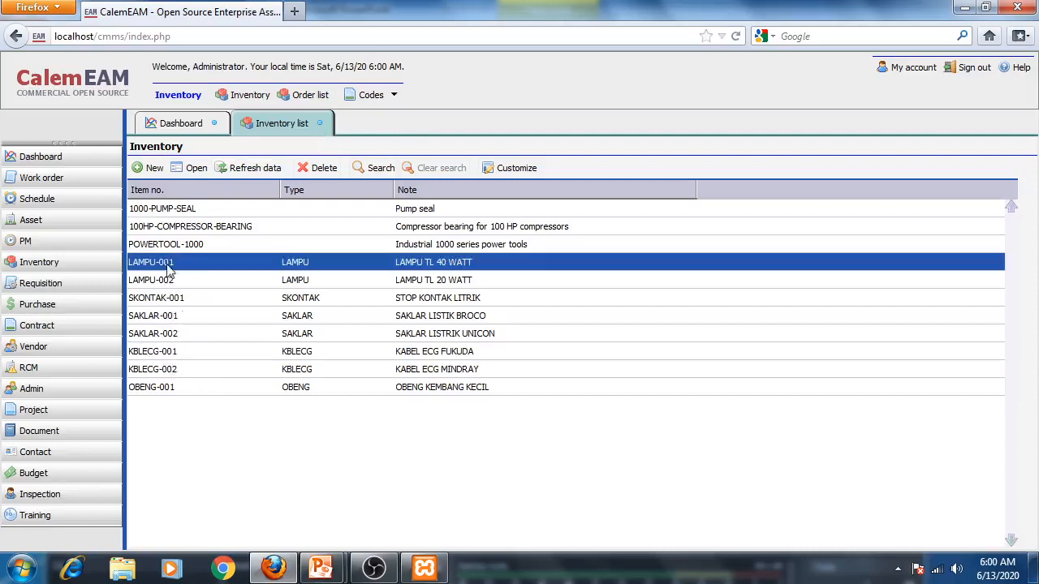
pyautogui.click(174, 357)
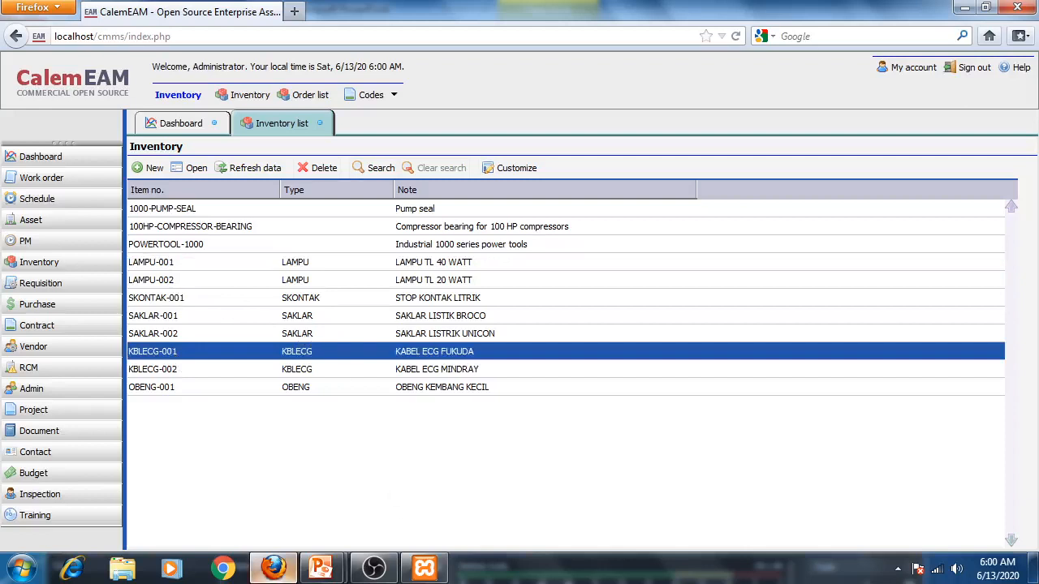
pyautogui.moveTo(318, 573)
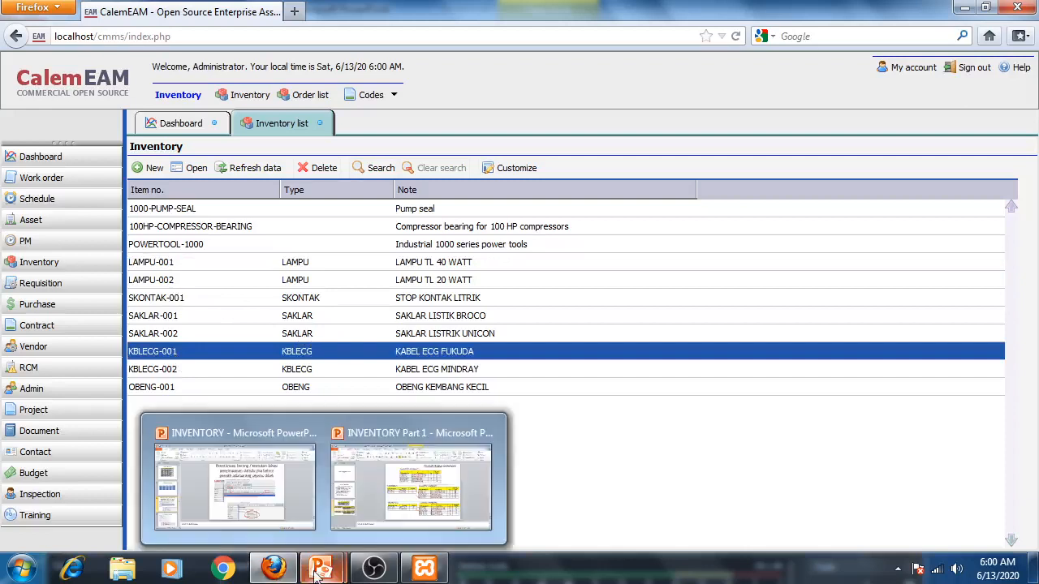
pyautogui.click(233, 390)
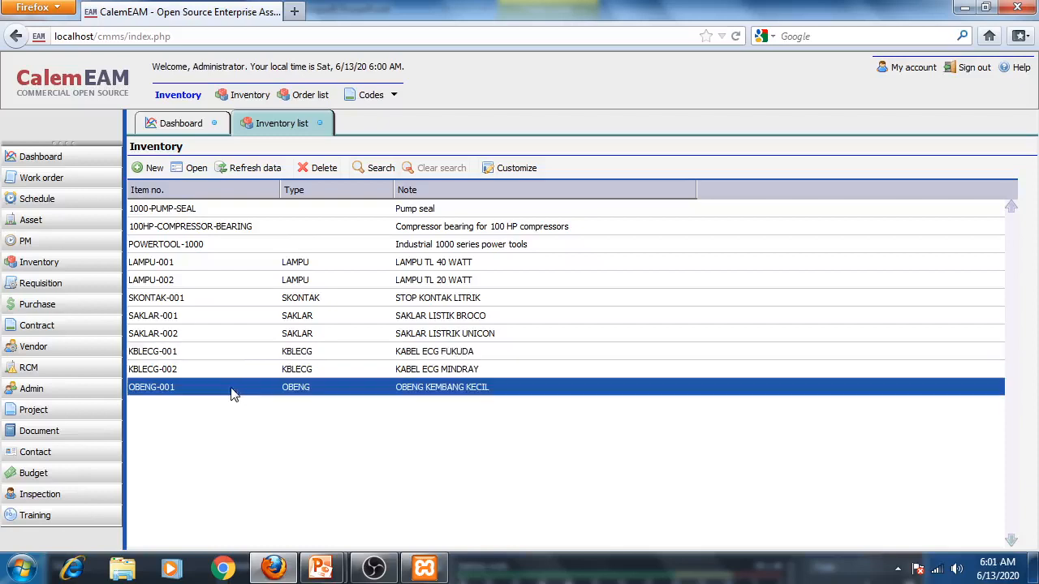
pyautogui.doubleClick(162, 390)
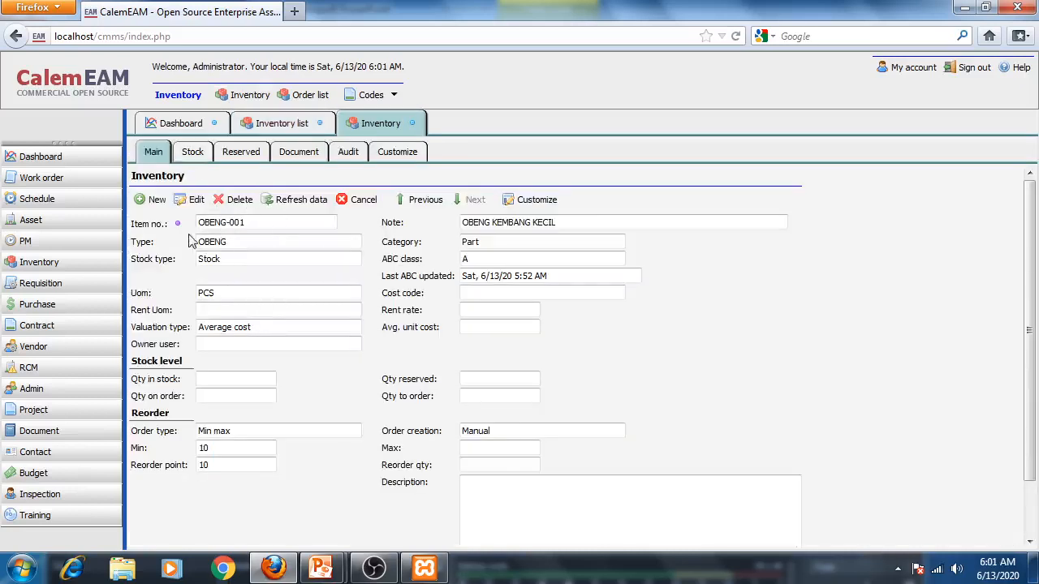
pyautogui.click(194, 155)
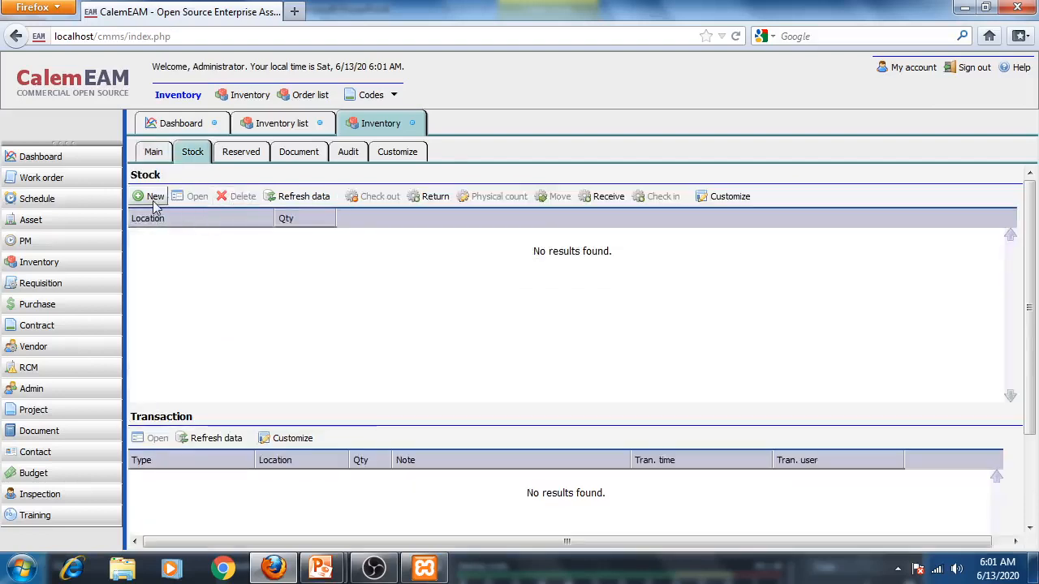
# - Add a stock record for OBENG-001 at location GUDANG TEKNIK UMUM
pyautogui.click(154, 198)
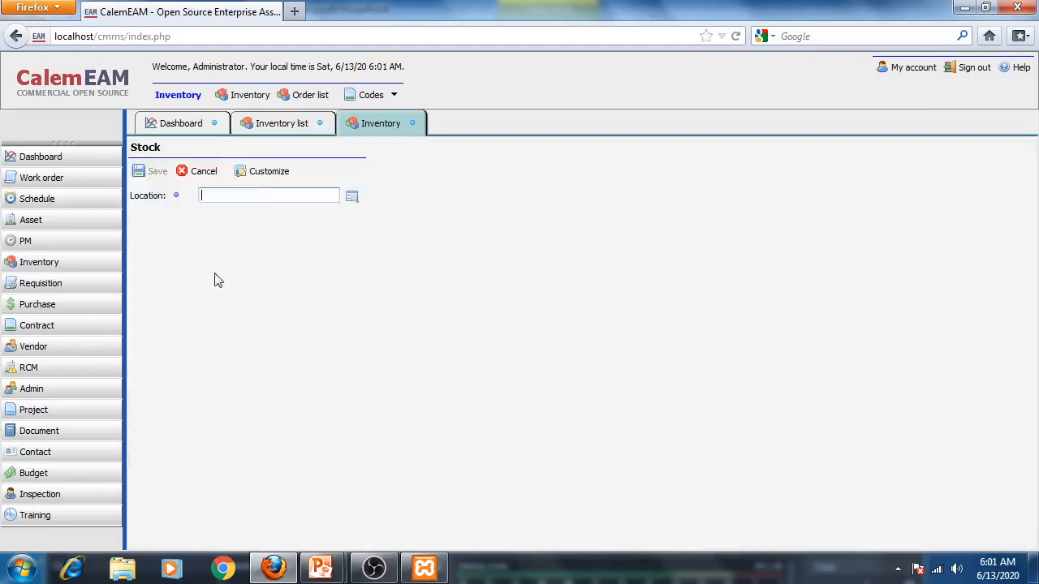
pyautogui.click(351, 196)
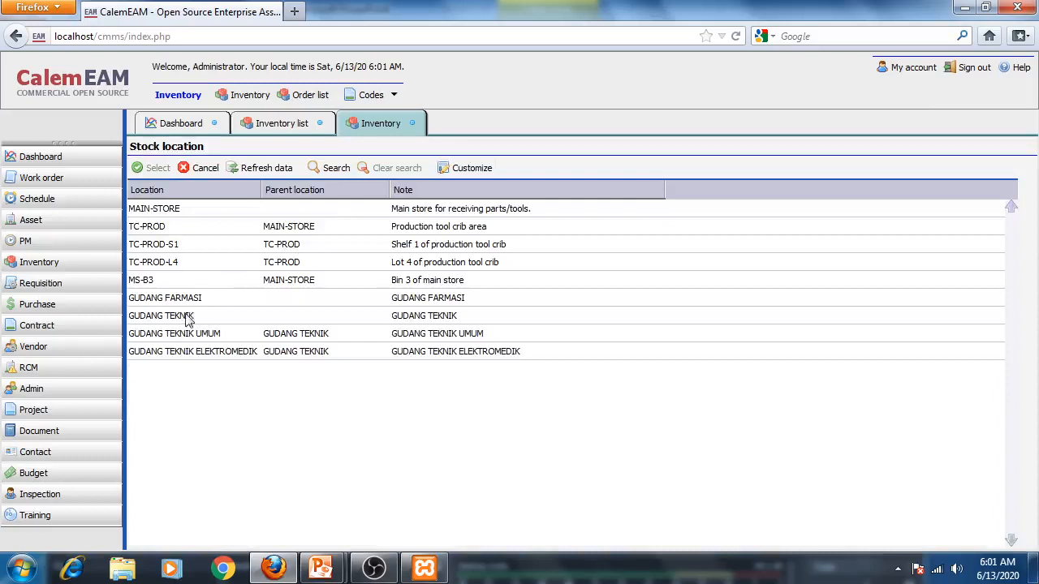
pyautogui.click(185, 339)
pyautogui.click(150, 168)
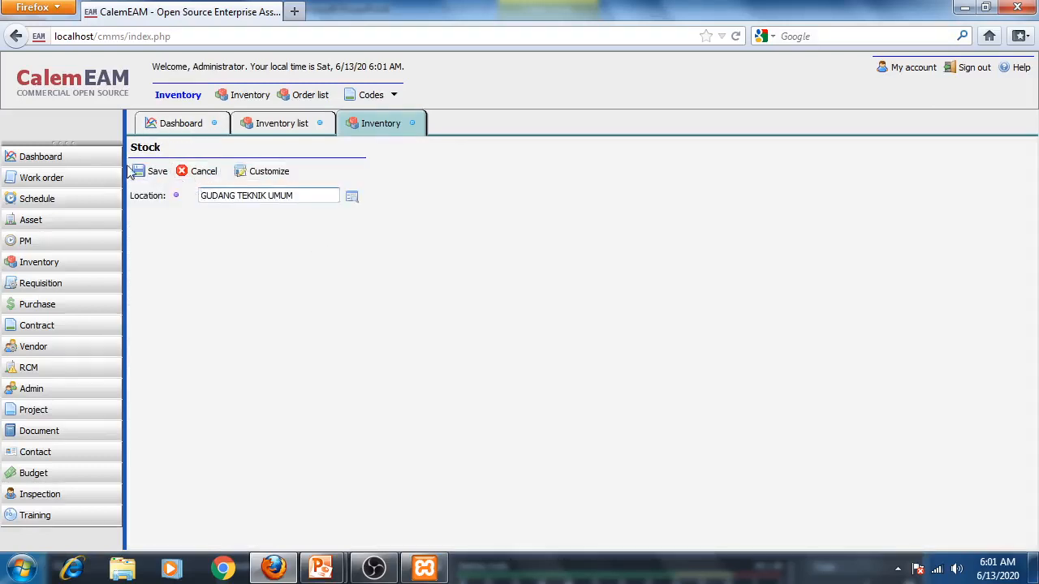
pyautogui.click(149, 173)
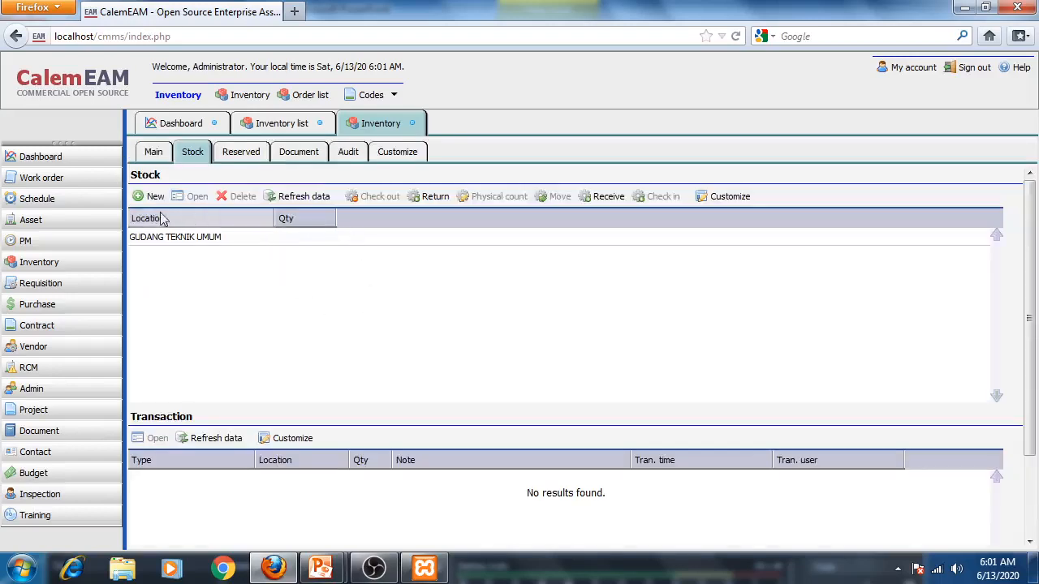
# - Start a new stock receipt for OBENG-001, choosing Other as the receive source
pyautogui.click(607, 198)
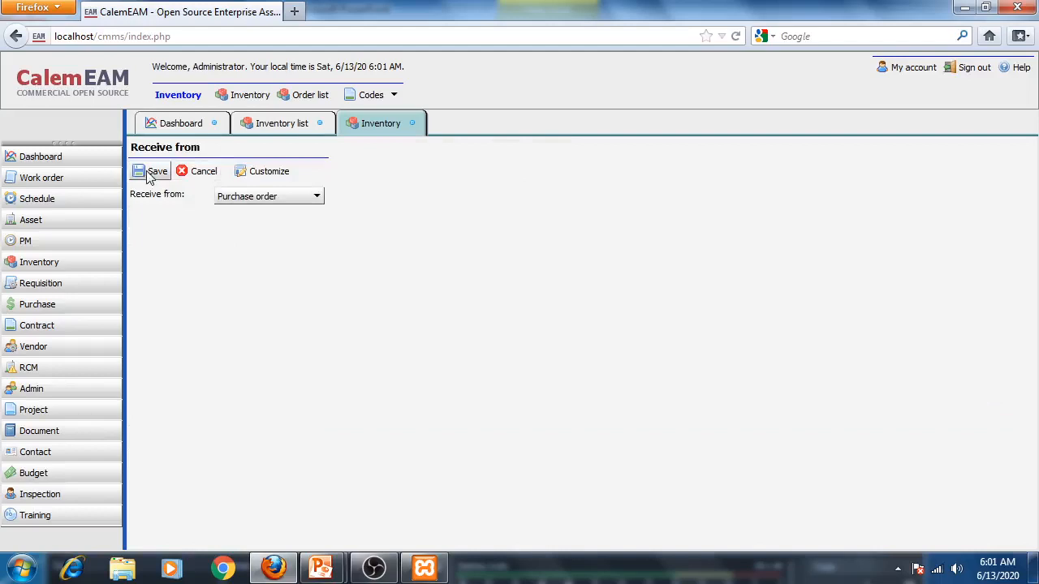
pyautogui.click(237, 199)
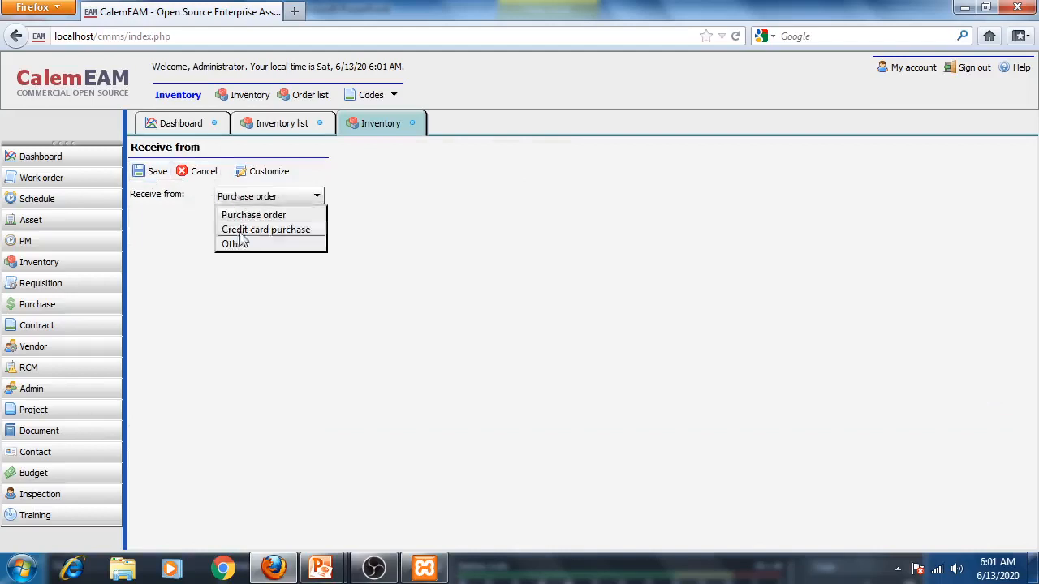
pyautogui.click(227, 244)
pyautogui.click(161, 176)
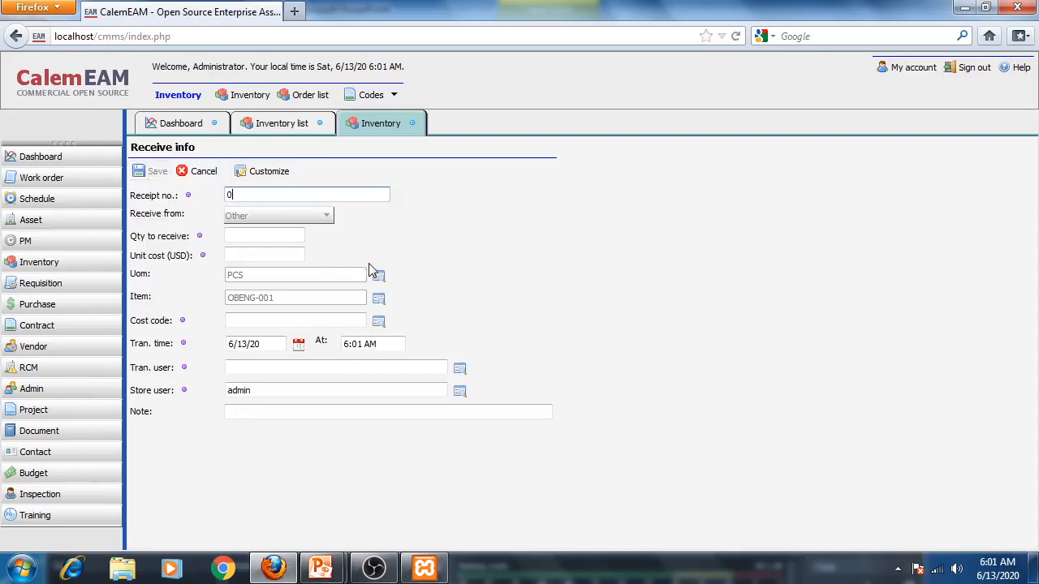
# - Enter receipt number 0004, quantity 15 and unit cost 2.00 for the receipt
pyautogui.write('0004')
pyautogui.click(234, 236)
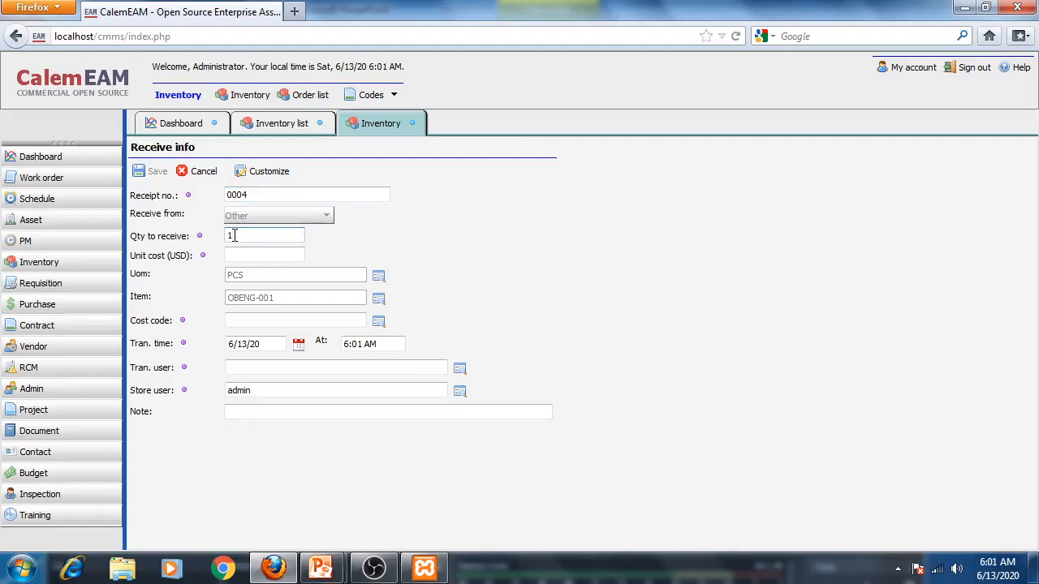
pyautogui.click(283, 256)
pyautogui.click(378, 321)
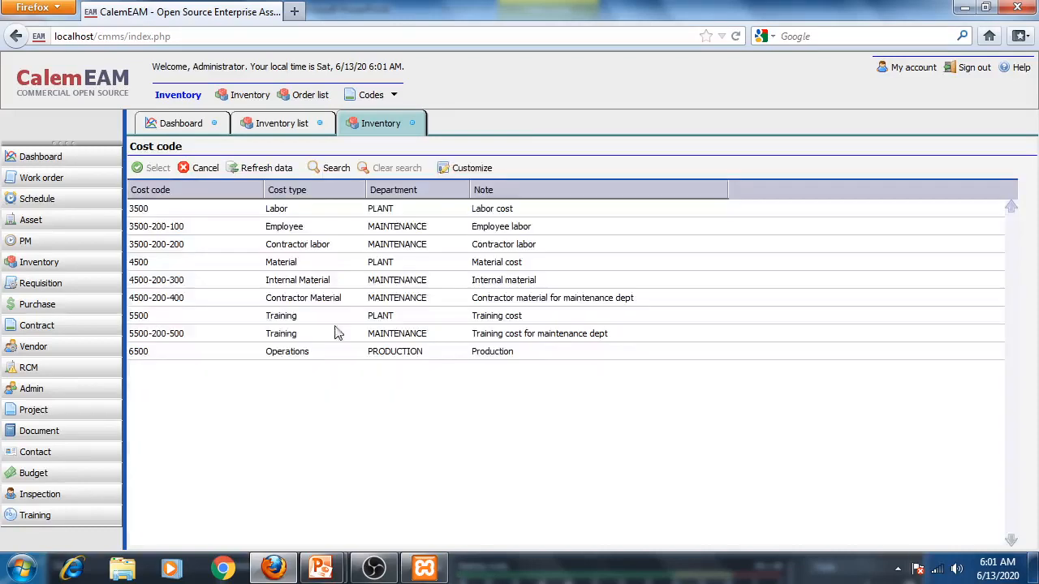
pyautogui.click(307, 286)
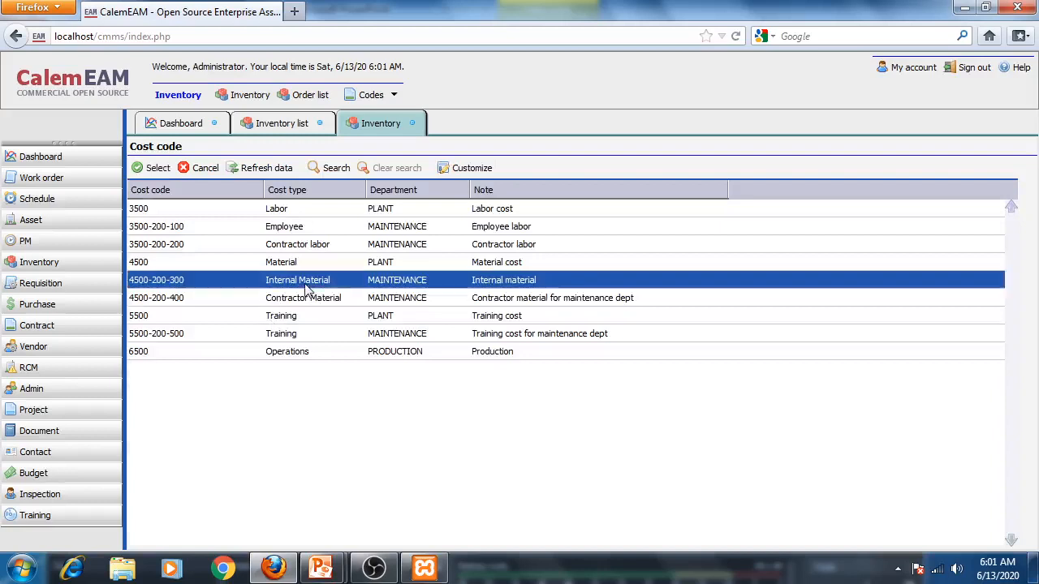
pyautogui.click(155, 169)
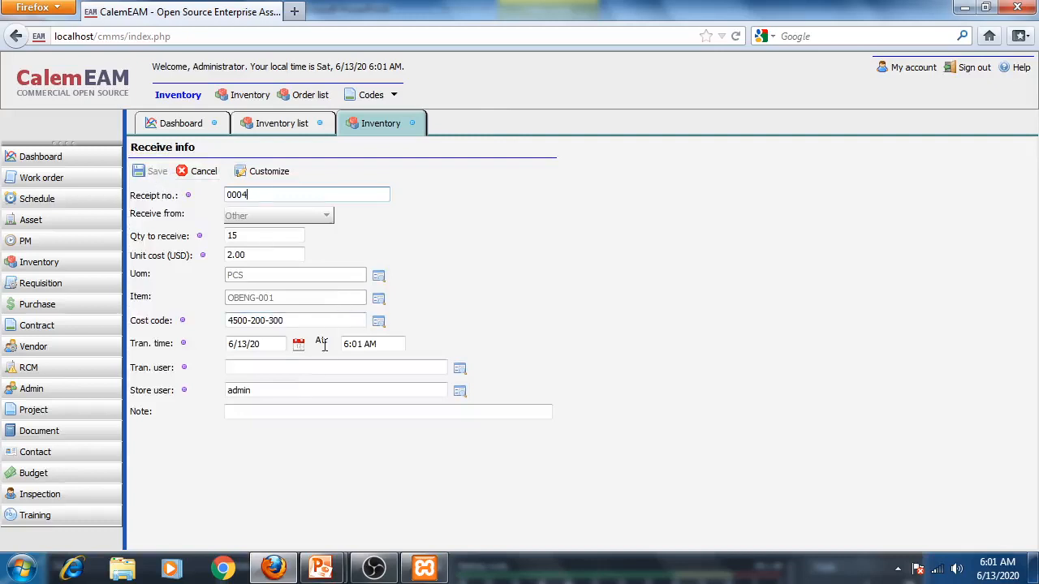
pyautogui.click(459, 370)
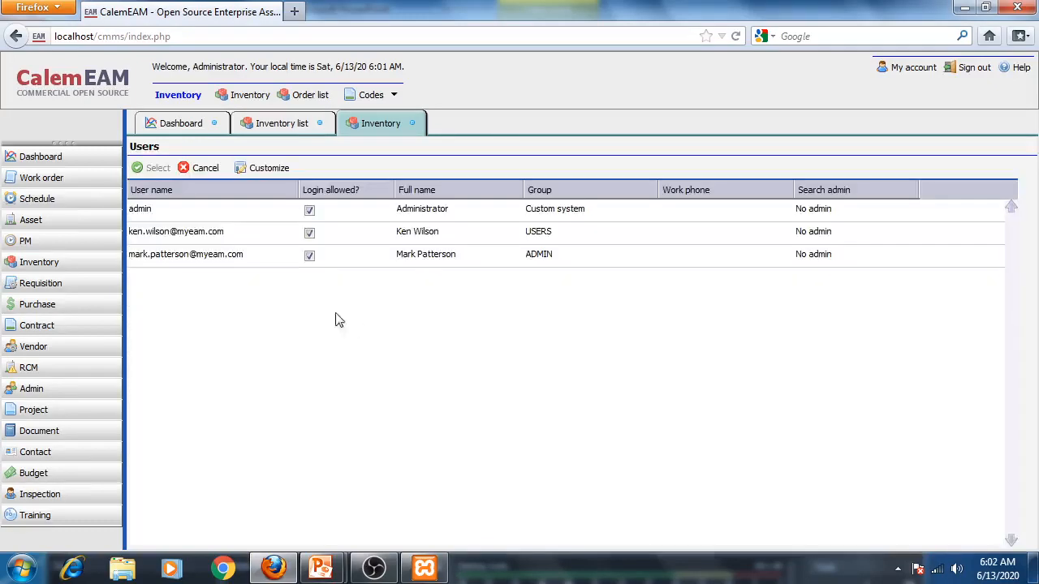
pyautogui.click(151, 235)
pyautogui.click(155, 171)
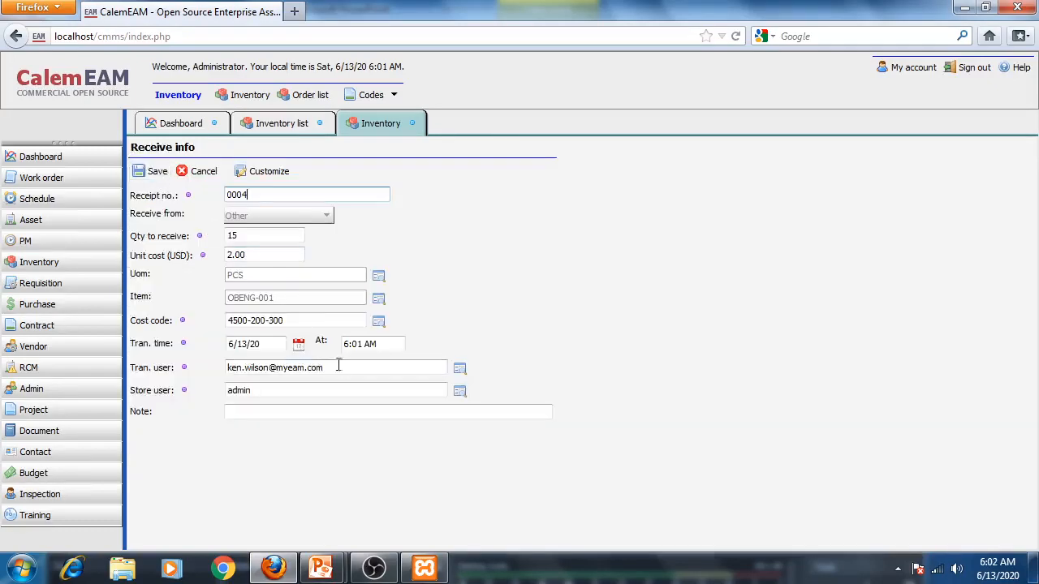
# - Save the receipt and receive 15 units into GUDANG TEKNIK UMUM
pyautogui.click(154, 171)
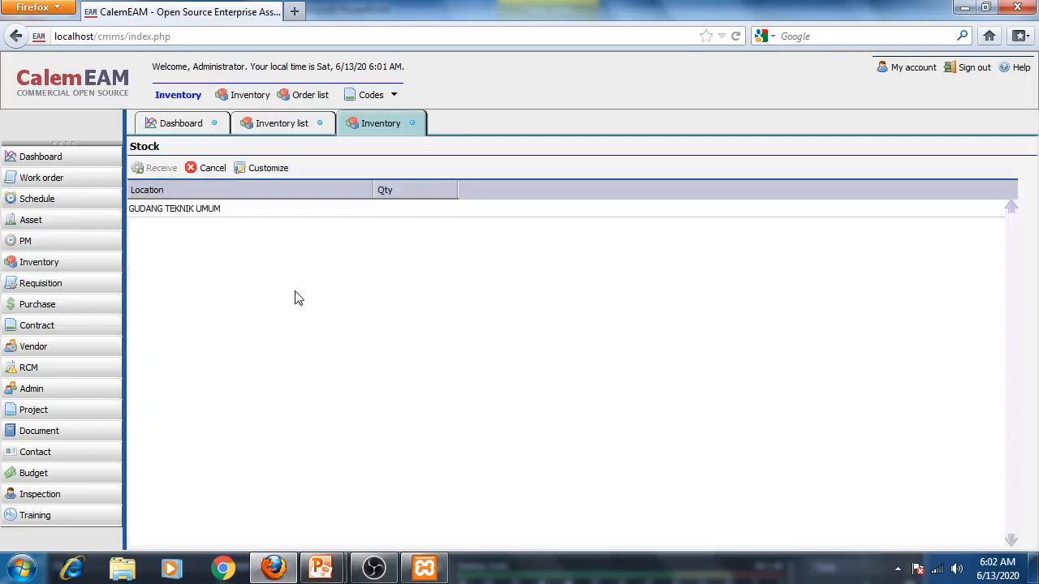
pyautogui.click(219, 209)
pyautogui.click(160, 168)
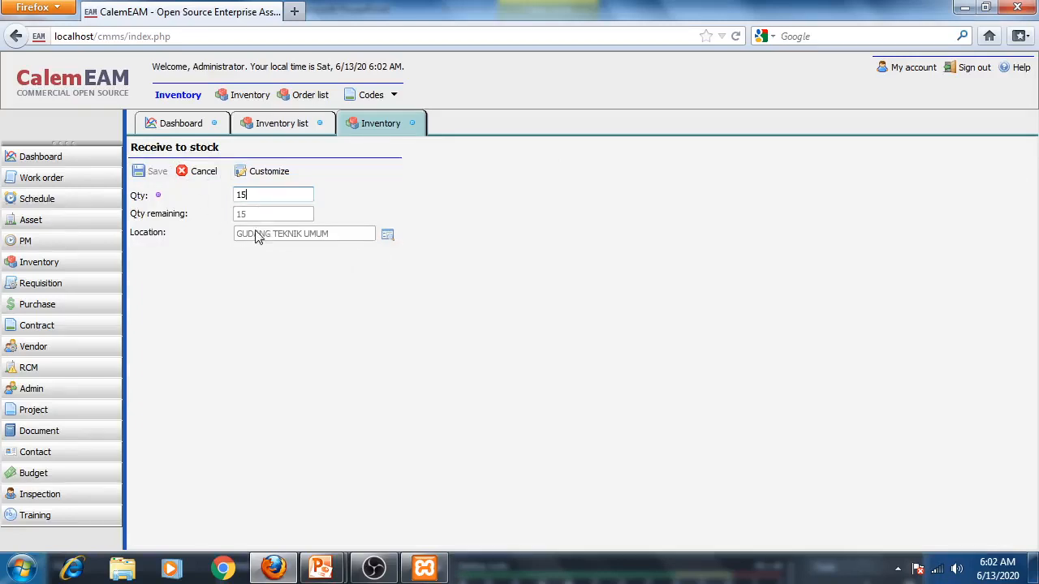
pyautogui.click(145, 172)
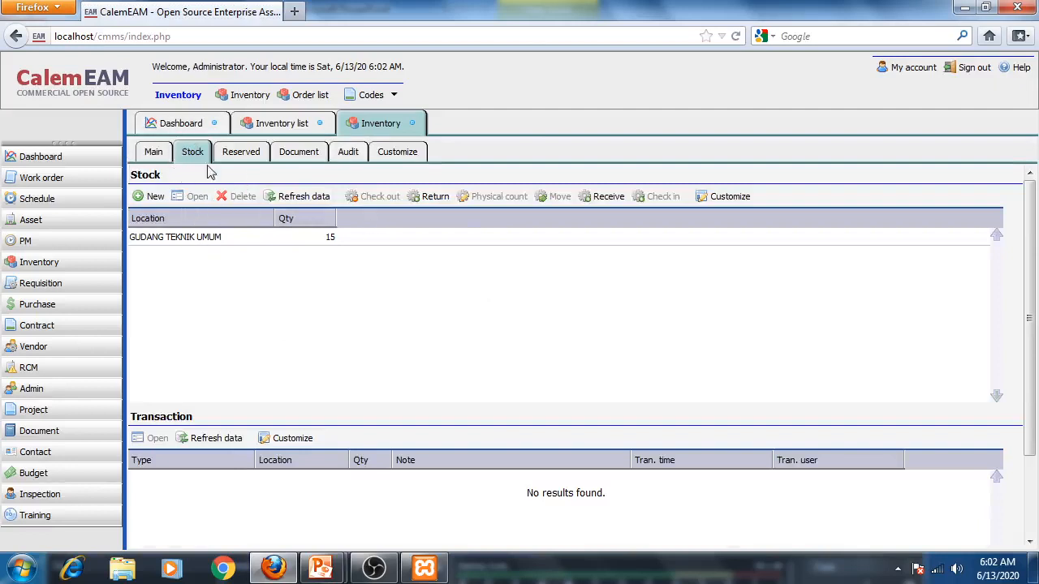
# - Close the OBENG-001 record and open item LAMPU-001's stock list
pyautogui.click(413, 123)
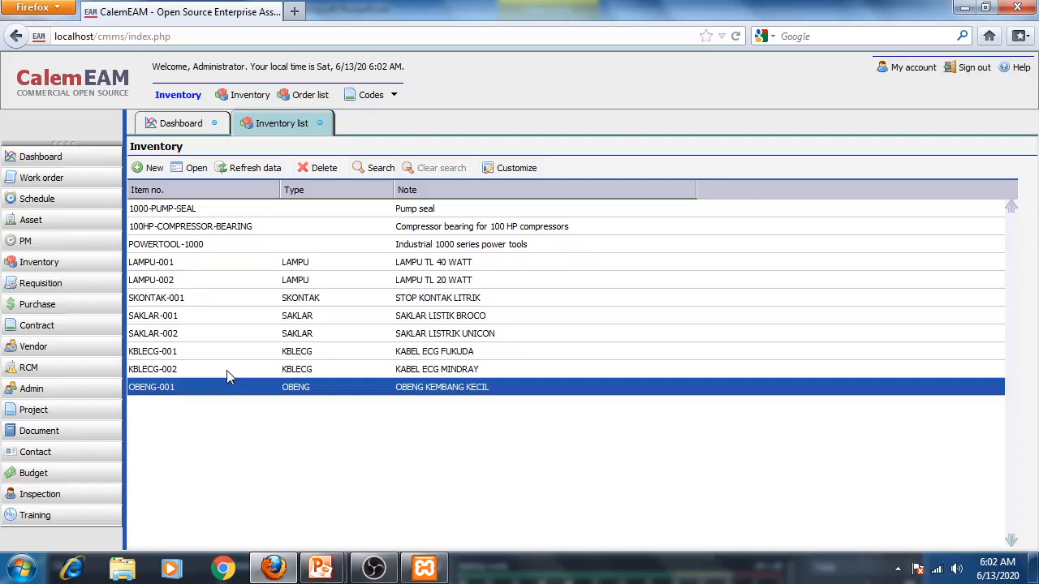
pyautogui.click(164, 268)
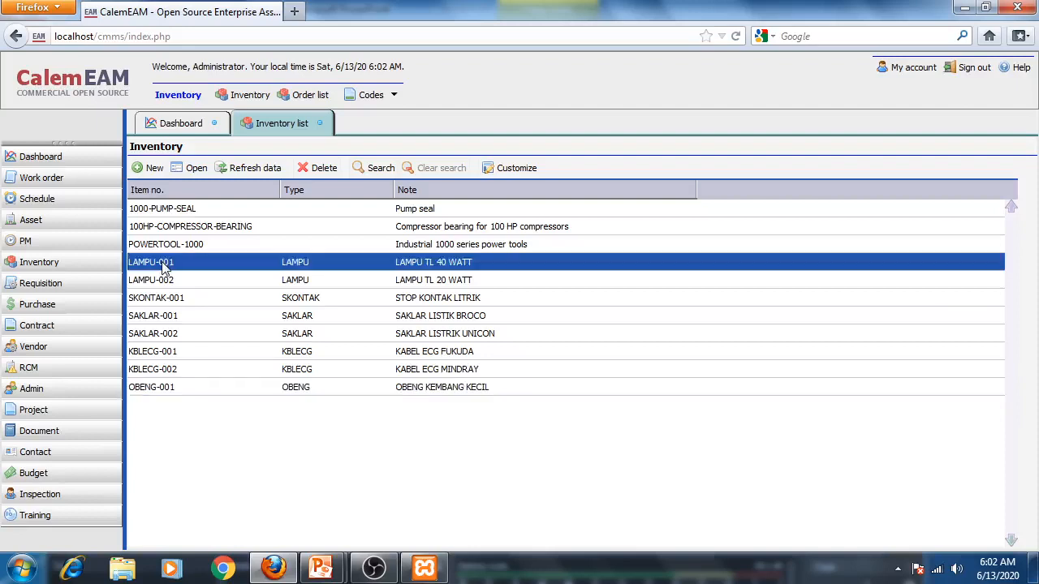
pyautogui.doubleClick(165, 267)
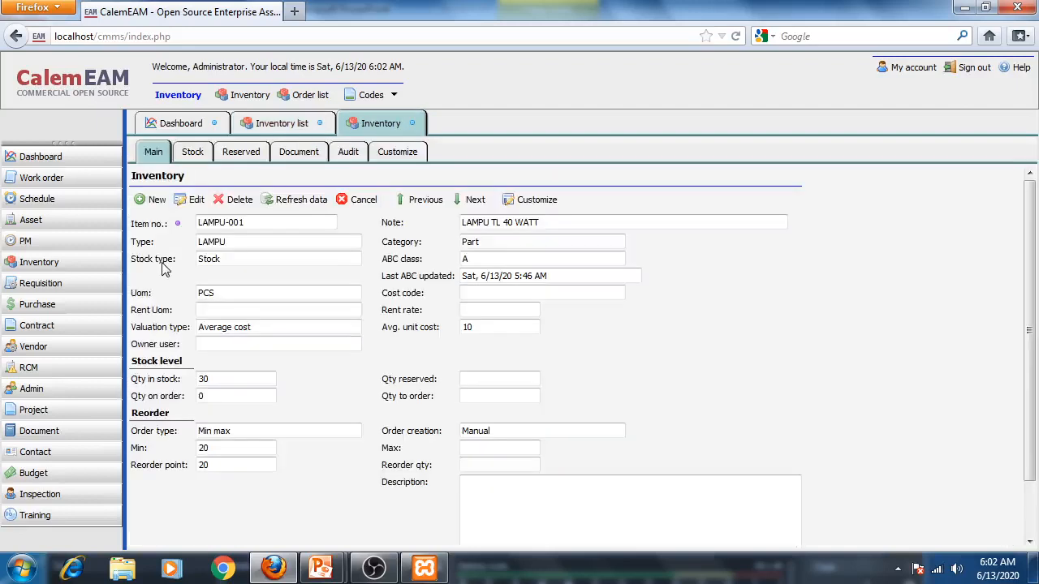
pyautogui.click(187, 159)
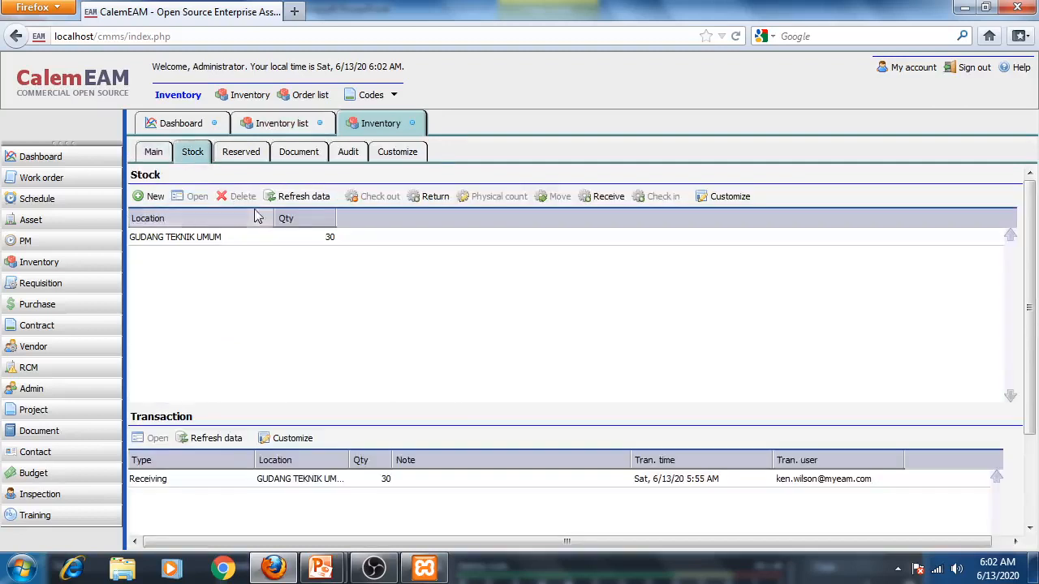
# - Start a checkout from LAMPU-001's GUDANG TEKNIK UMUM stock and consult the presentation's outgoing transaction example
pyautogui.click(191, 247)
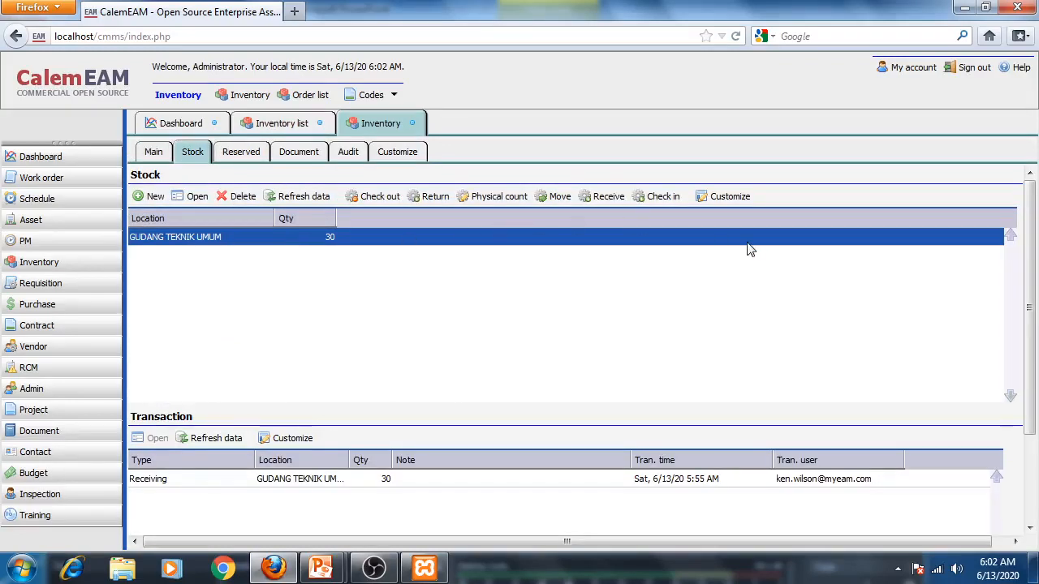
pyautogui.click(374, 200)
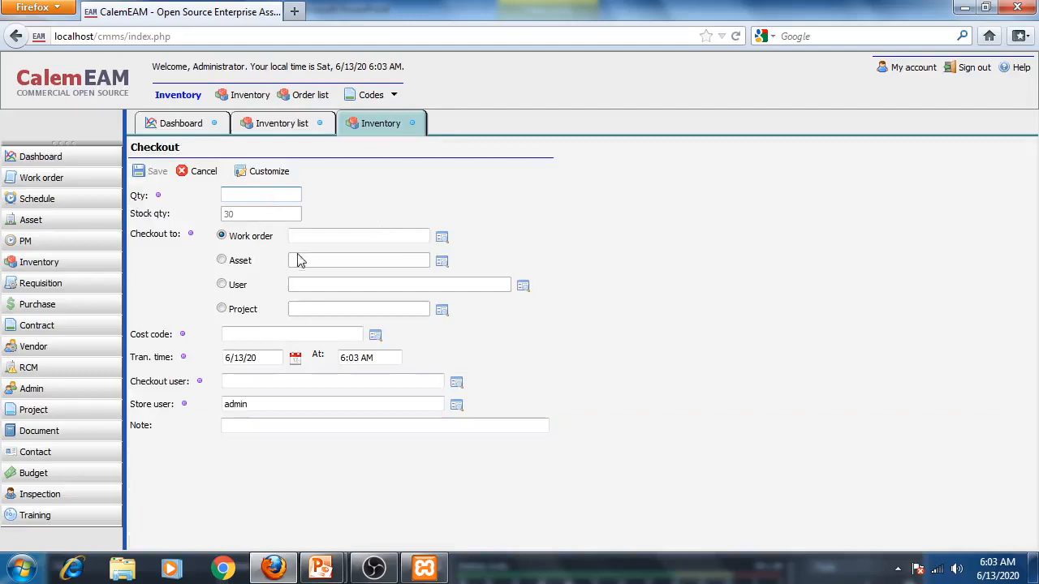
pyautogui.moveTo(322, 568)
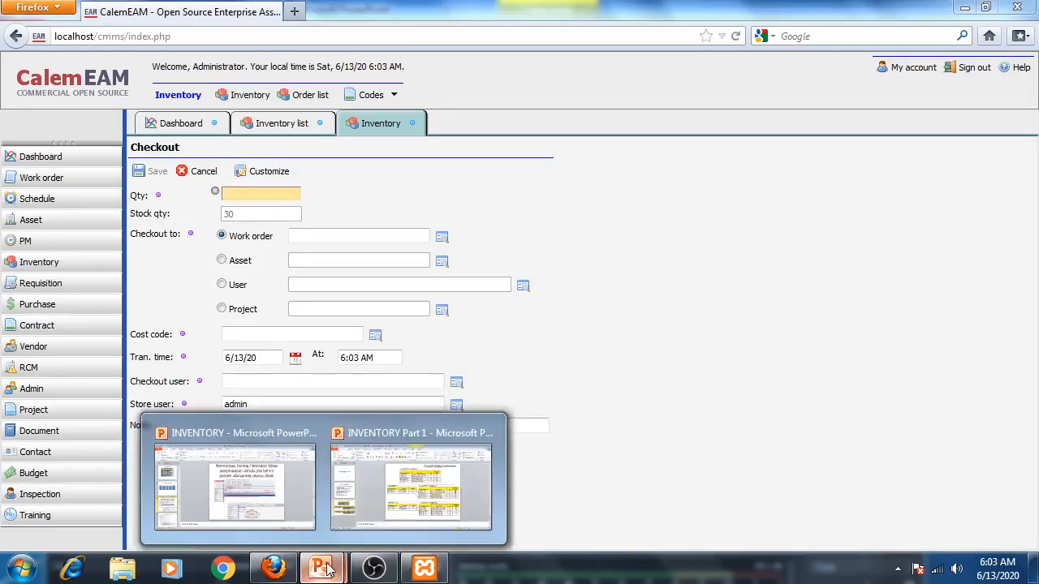
pyautogui.click(410, 529)
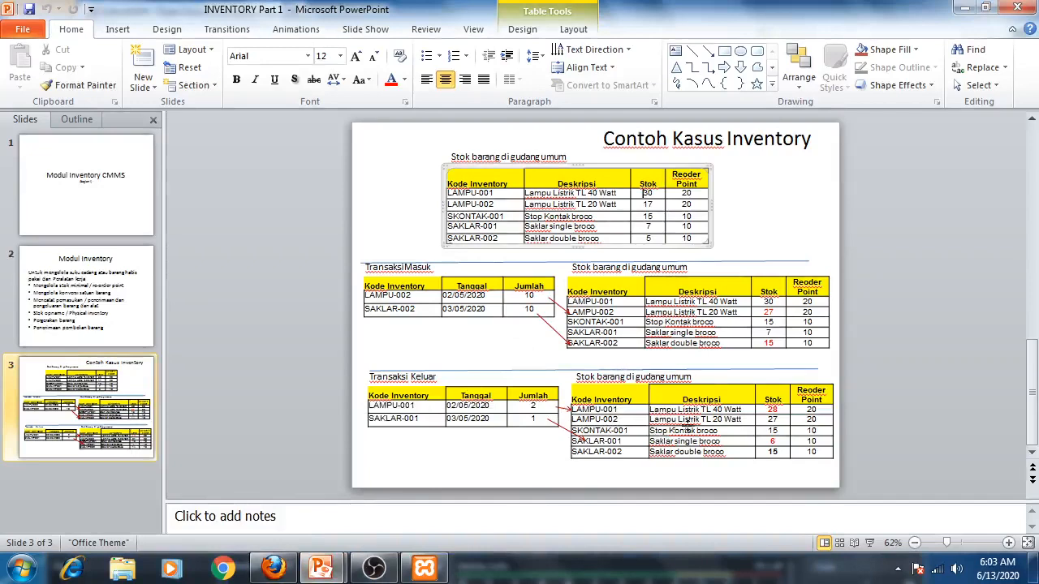
pyautogui.click(280, 567)
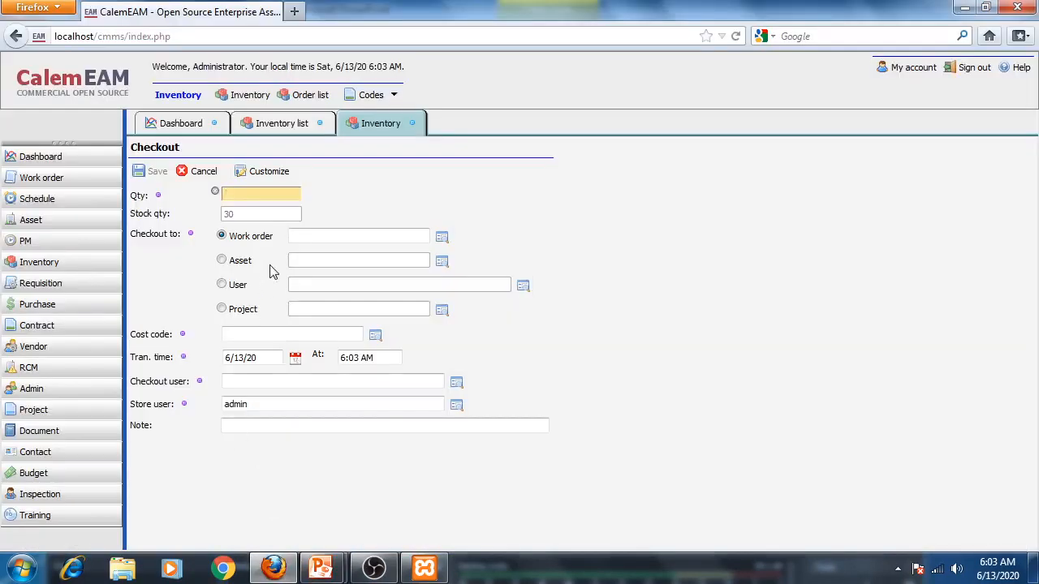
# - Check out quantity 2 to a user, choosing the second listed user as recipient
pyautogui.write('2')
pyautogui.click(222, 284)
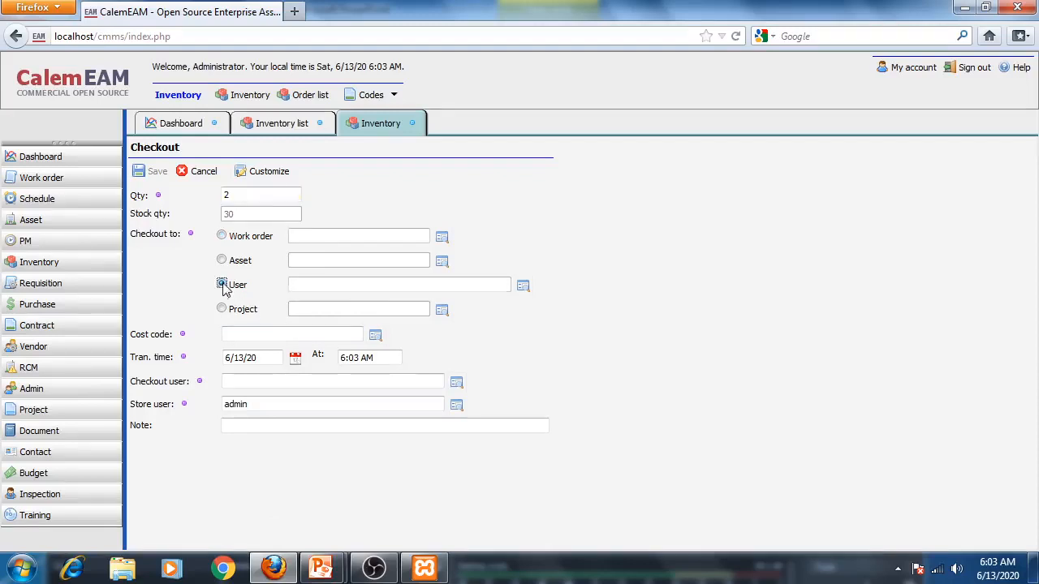
pyautogui.click(523, 286)
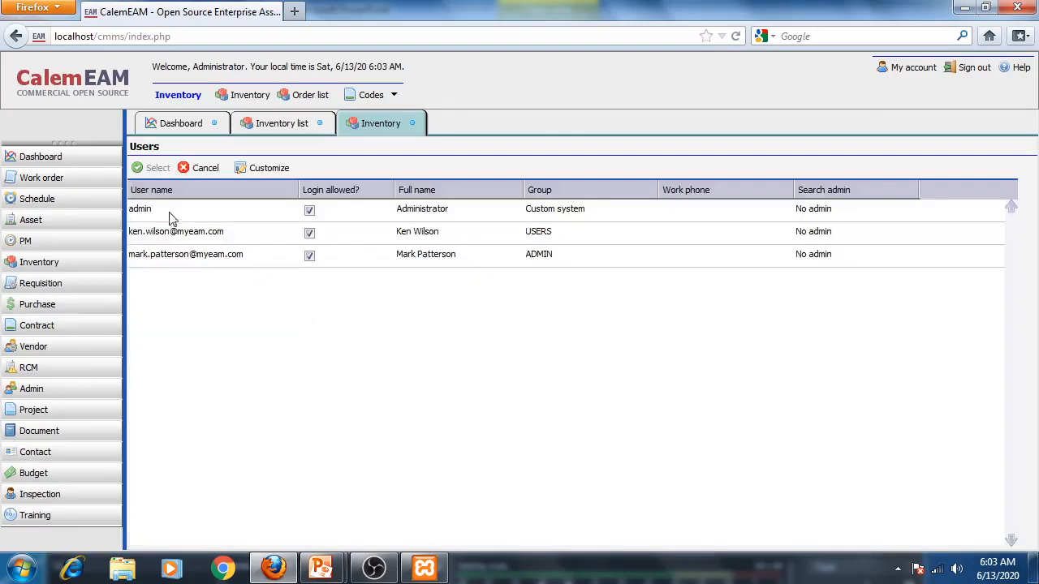
pyautogui.click(162, 238)
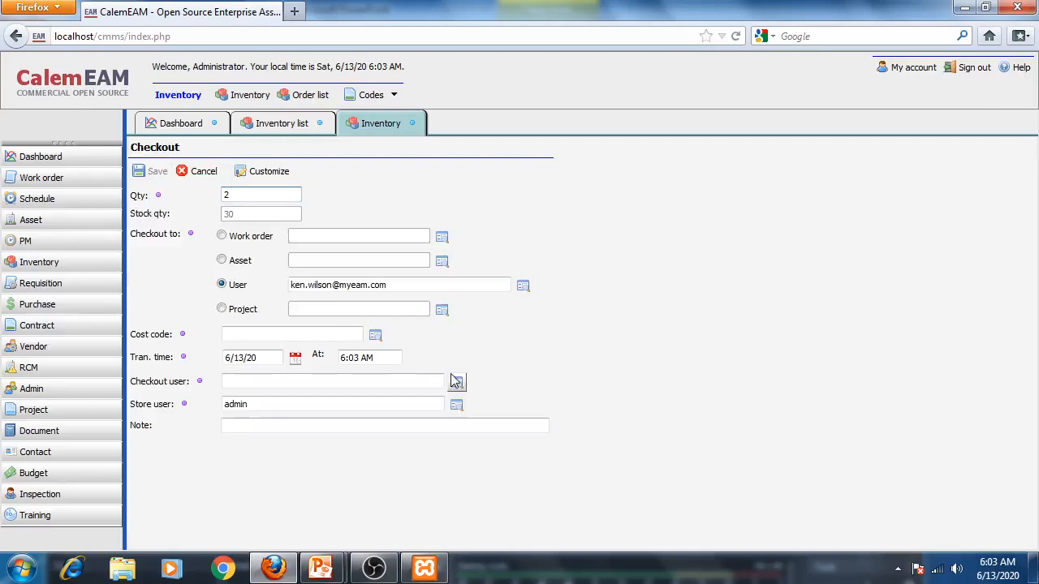
pyautogui.click(375, 338)
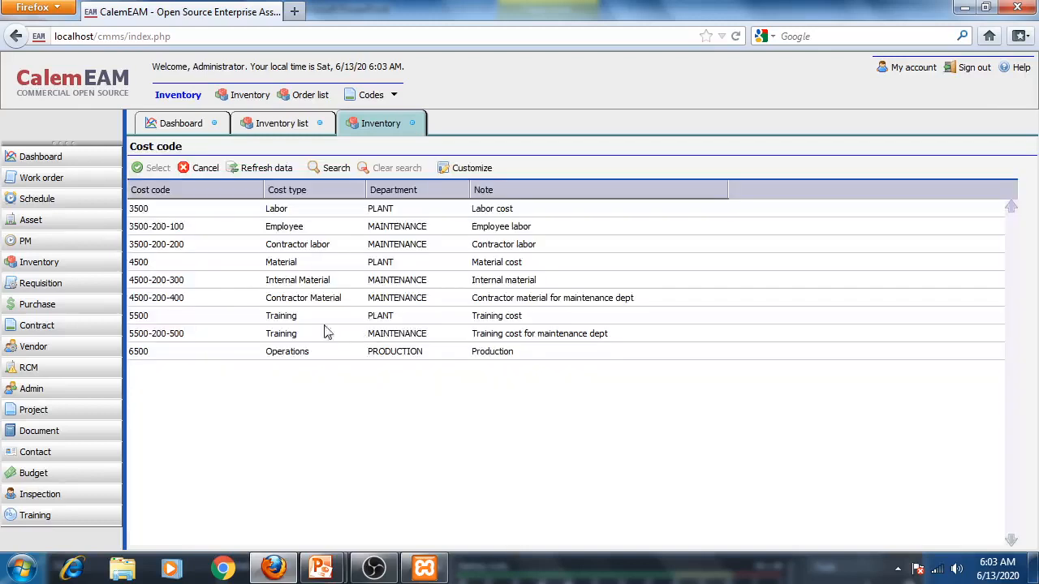
pyautogui.click(287, 282)
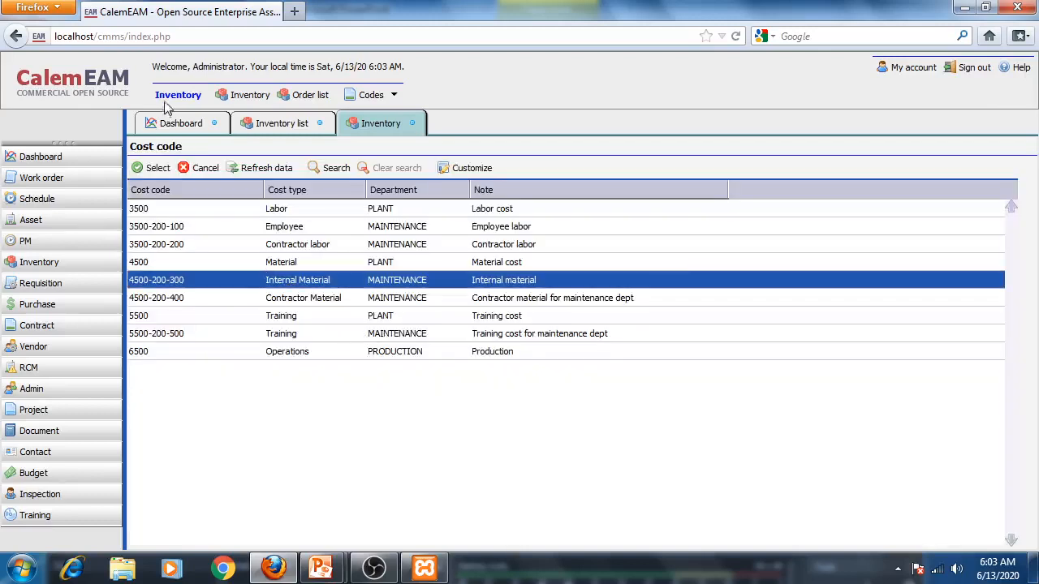
pyautogui.click(146, 169)
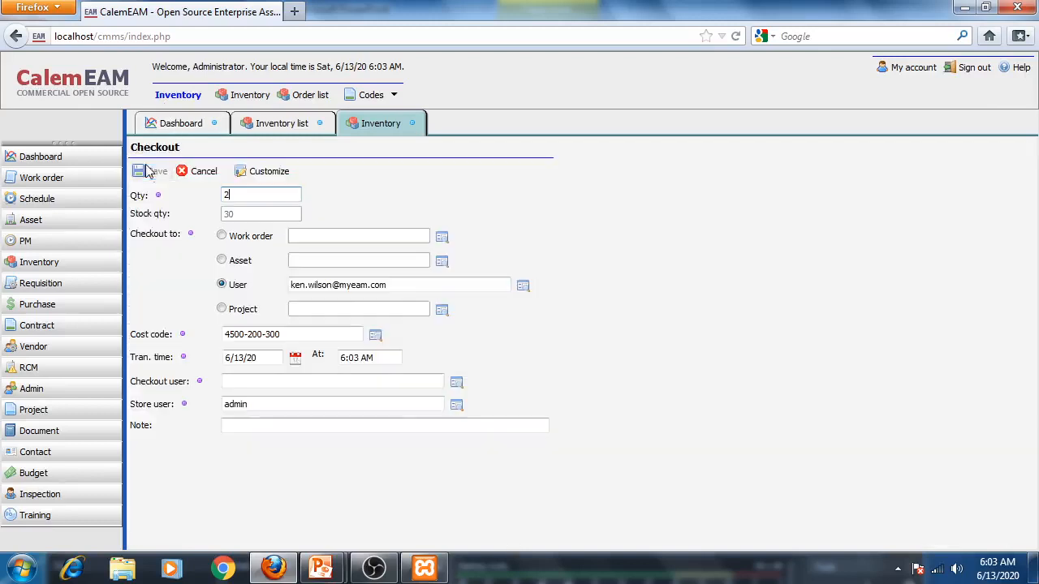
# - Set the checkout user to the second listed user, save the checkout and refresh the transaction list
pyautogui.click(457, 384)
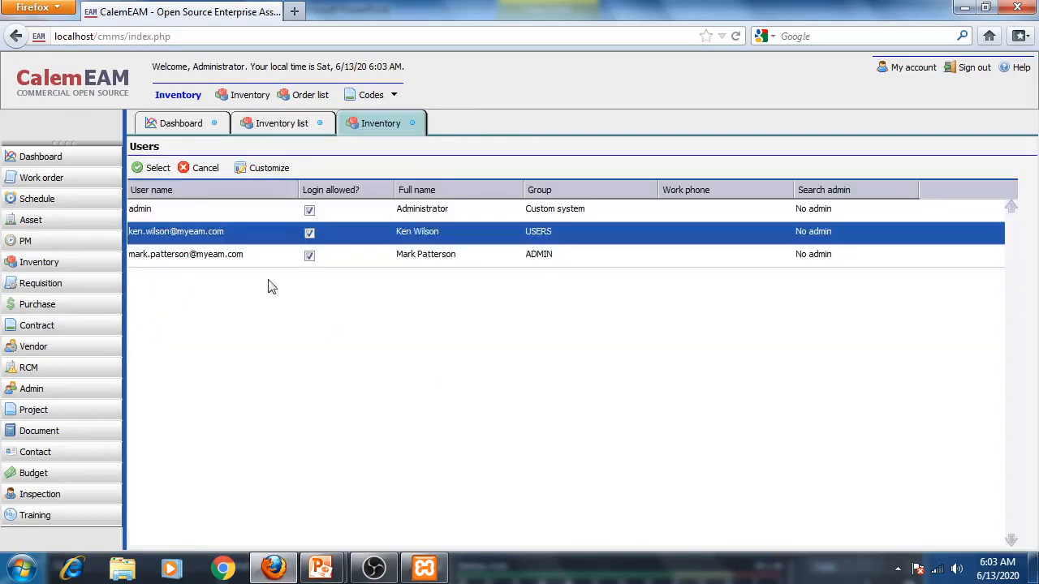
pyautogui.click(158, 169)
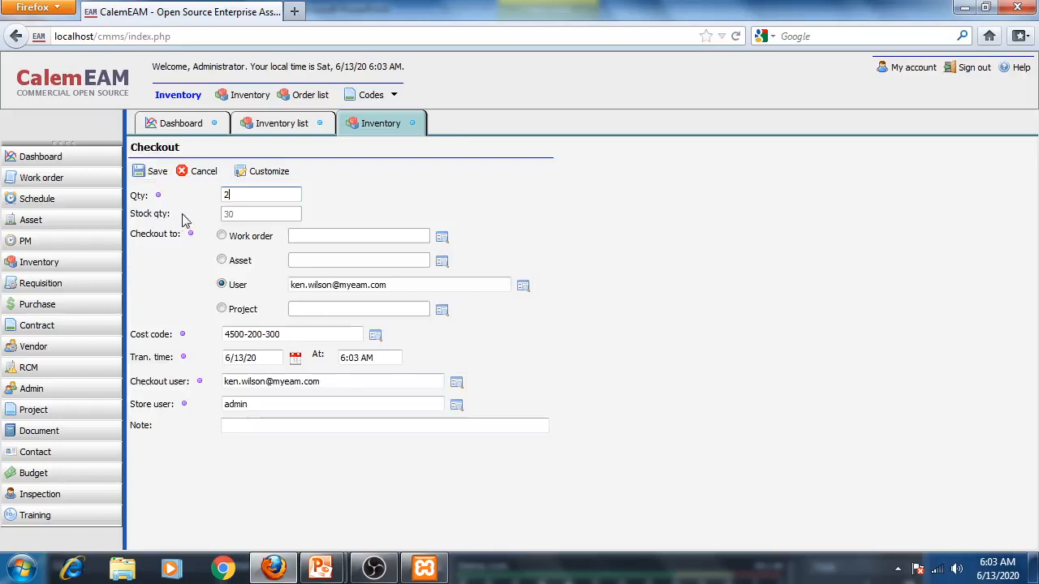
pyautogui.click(137, 170)
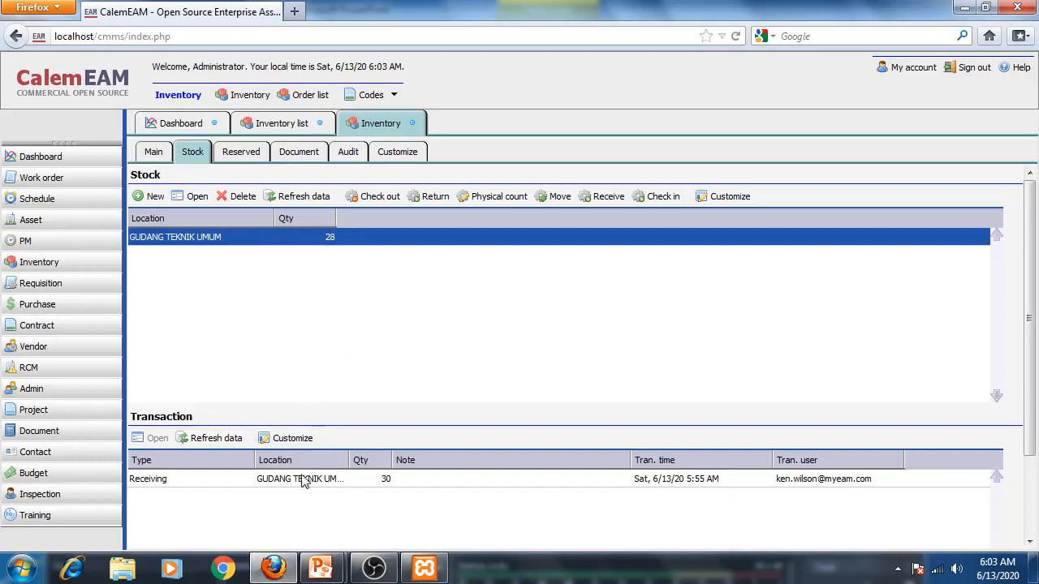
pyautogui.click(230, 439)
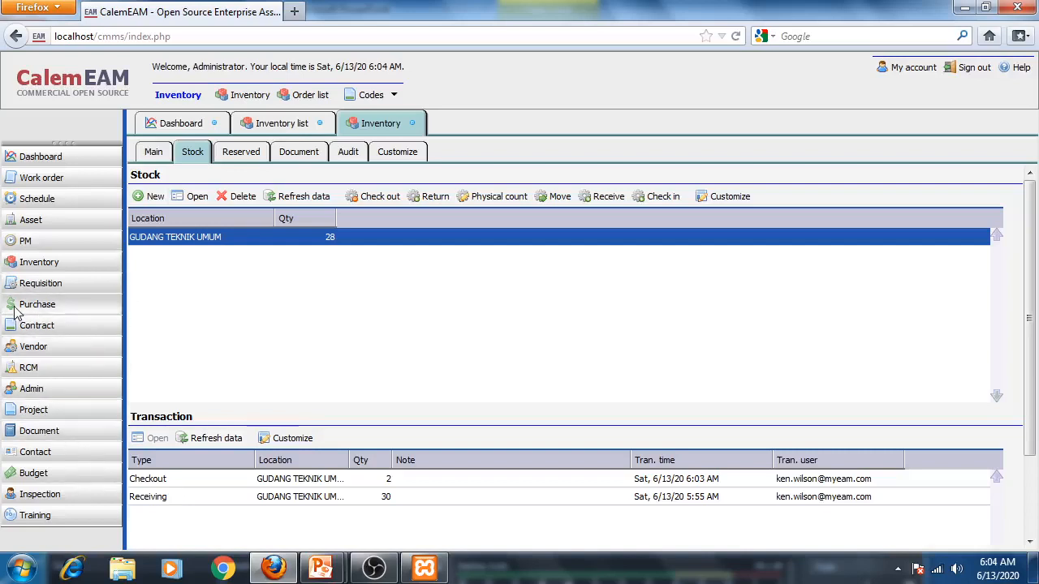
# - Create a new work request with today's date, 6/13/20, as the requested time
pyautogui.click(48, 184)
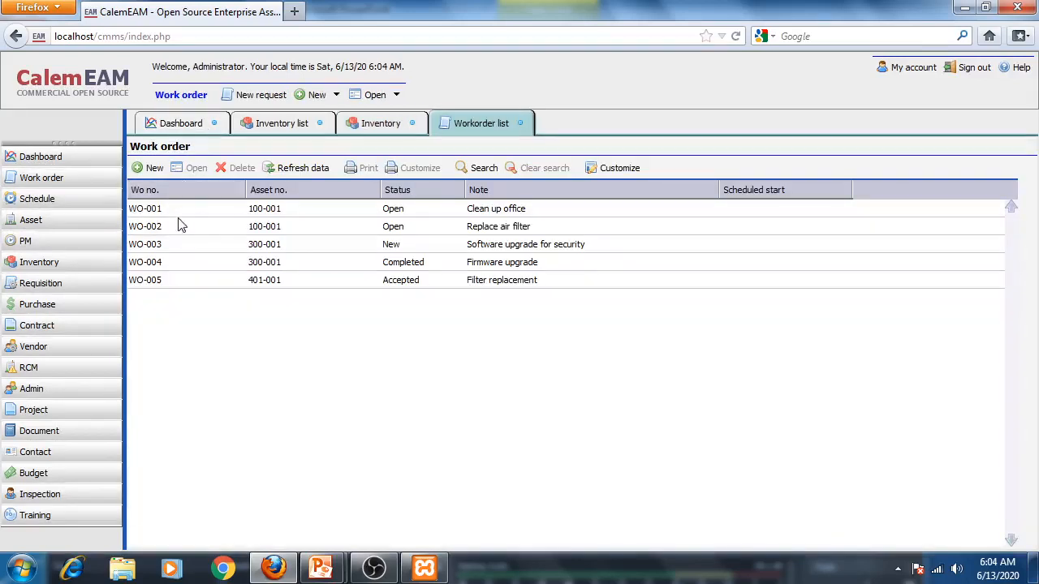
pyautogui.click(150, 169)
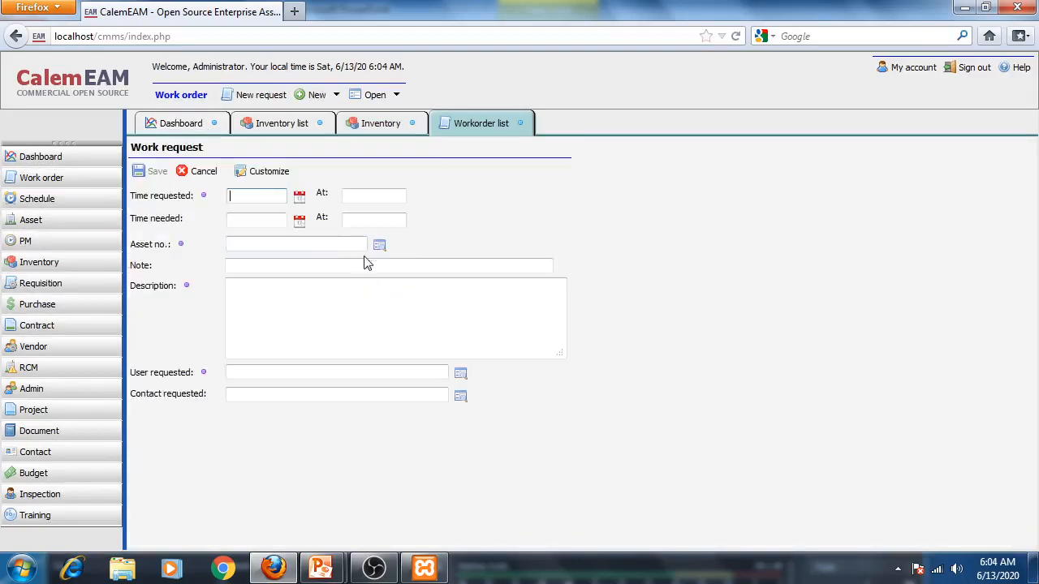
pyautogui.click(300, 196)
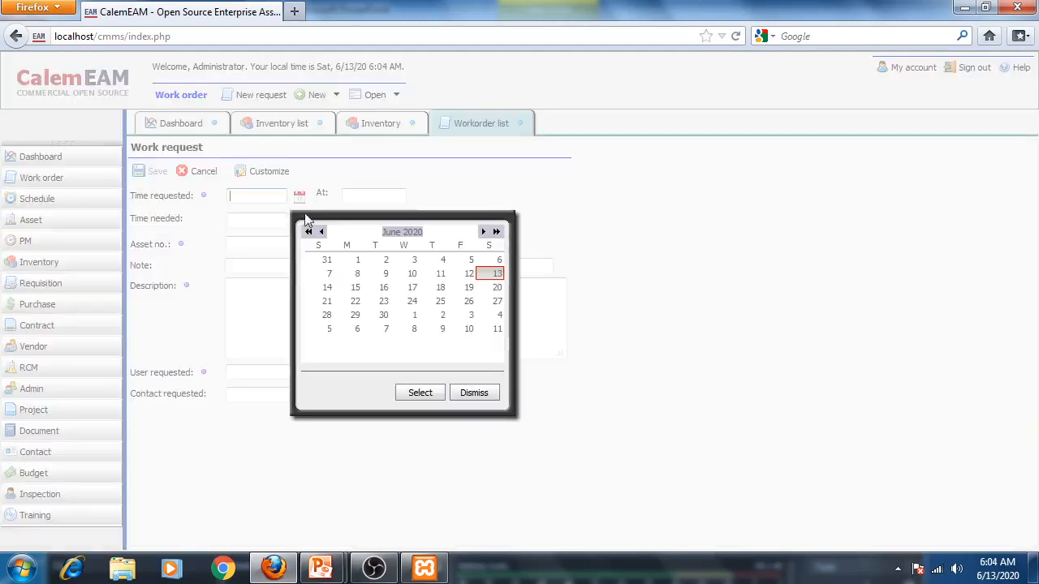
pyautogui.click(430, 397)
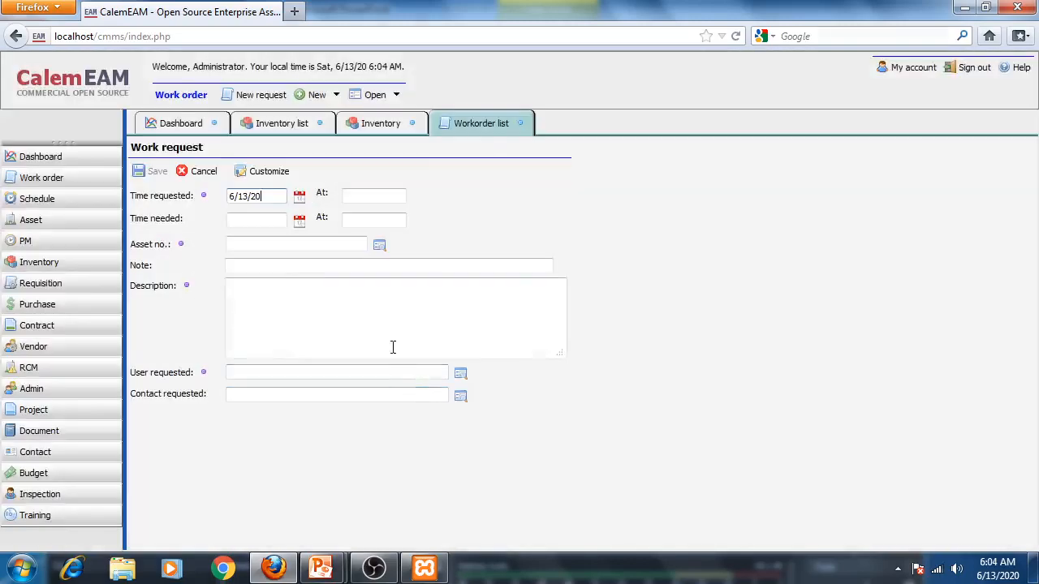
# - Set the work request's asset to ECG-001 and its description to GAMBARAN ARTEFAK
pyautogui.click(379, 246)
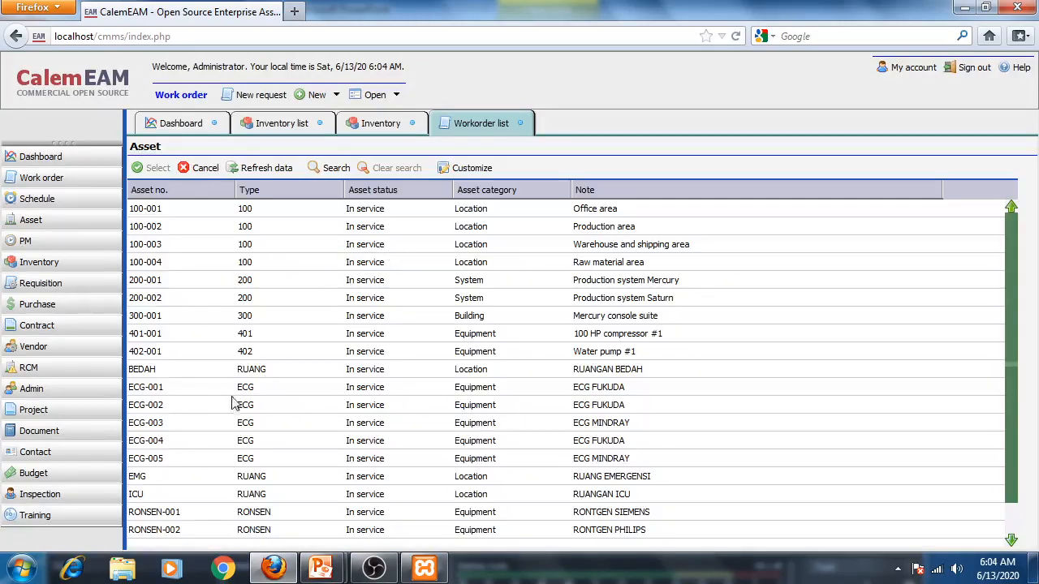
pyautogui.doubleClick(172, 388)
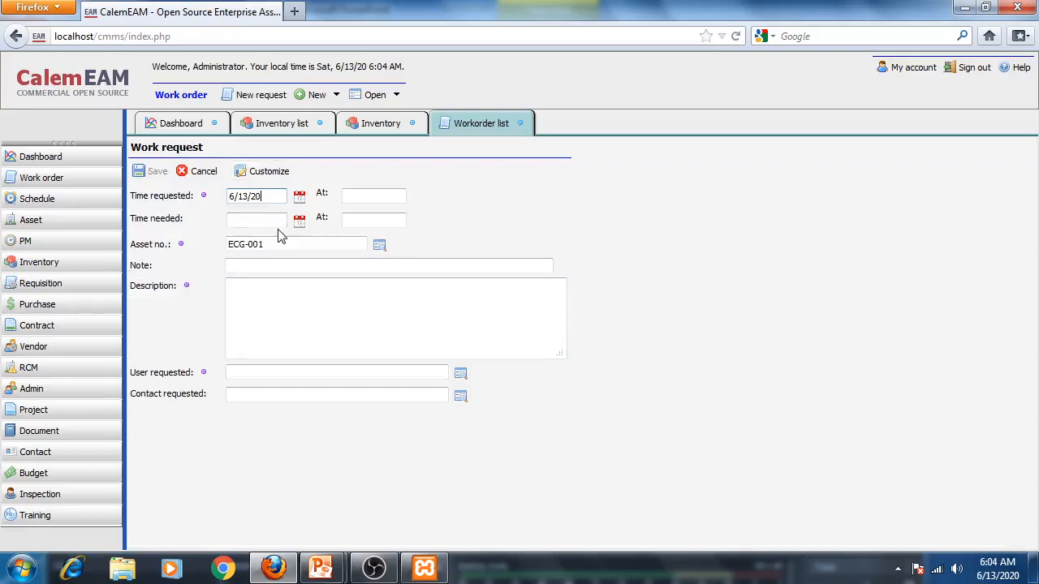
pyautogui.click(307, 292)
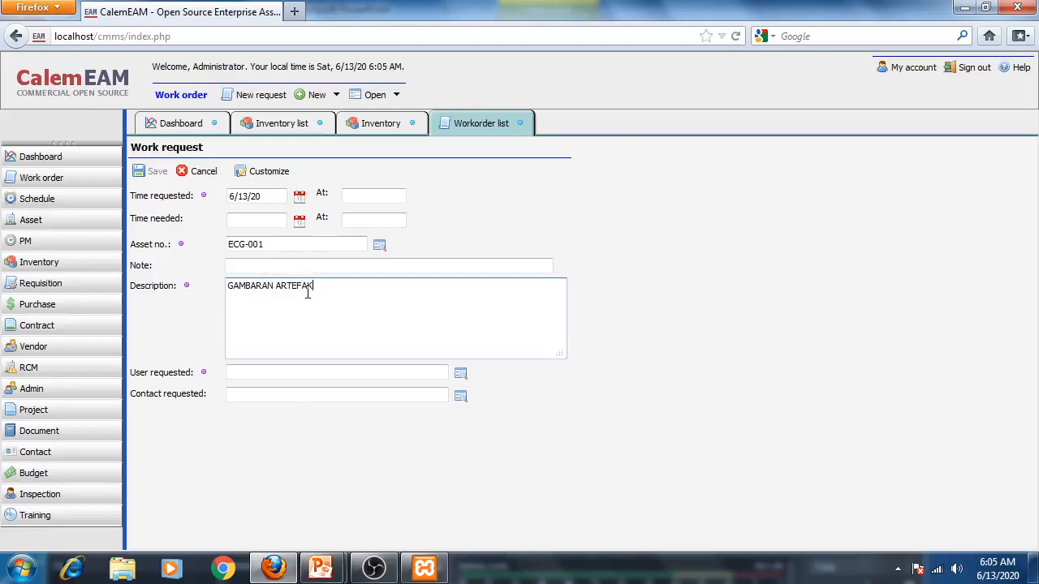
# - Set the requesting user to the third listed user and save the work request
pyautogui.click(461, 374)
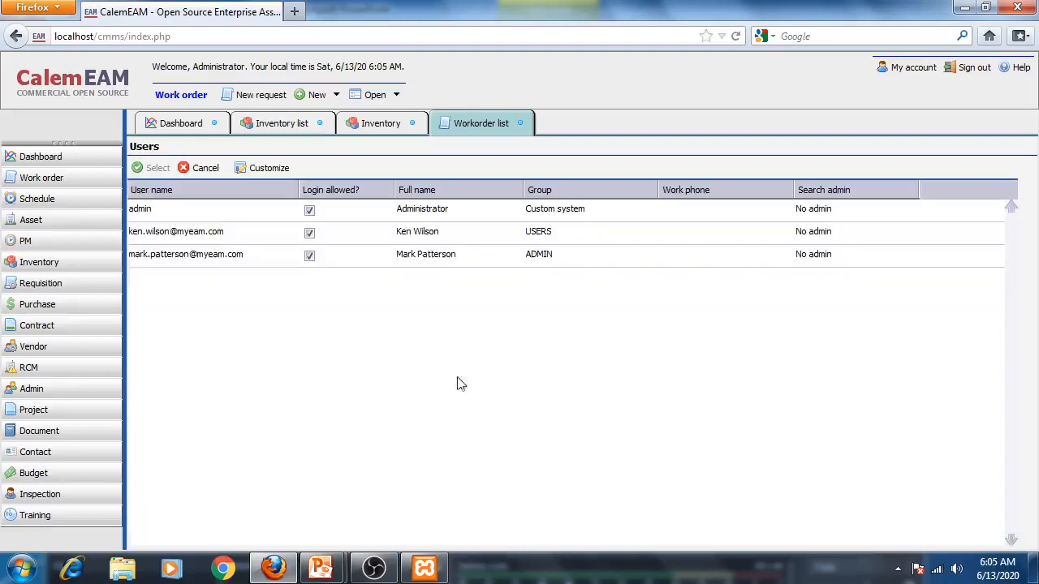
pyautogui.click(143, 257)
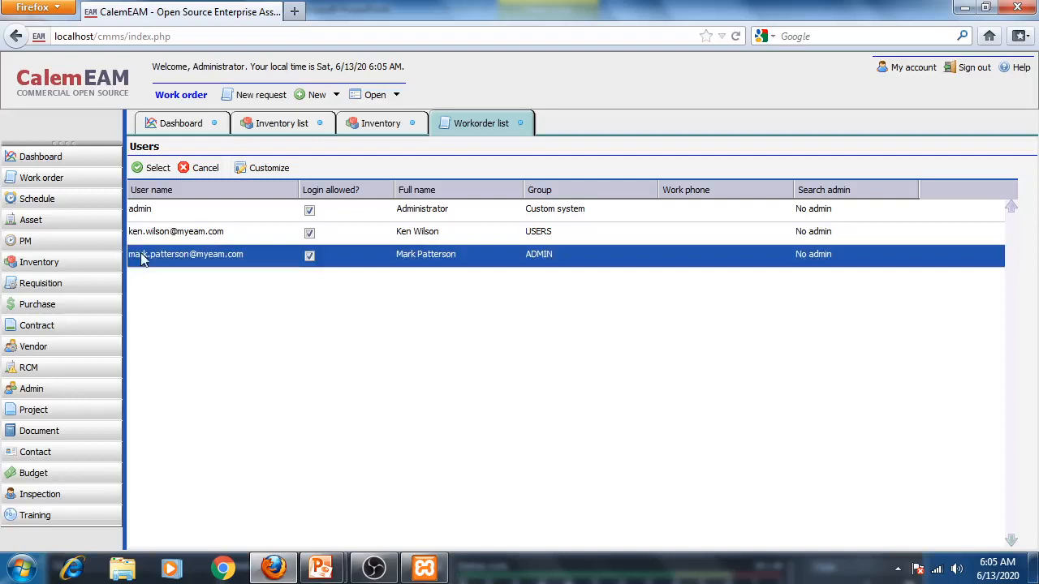
pyautogui.click(148, 168)
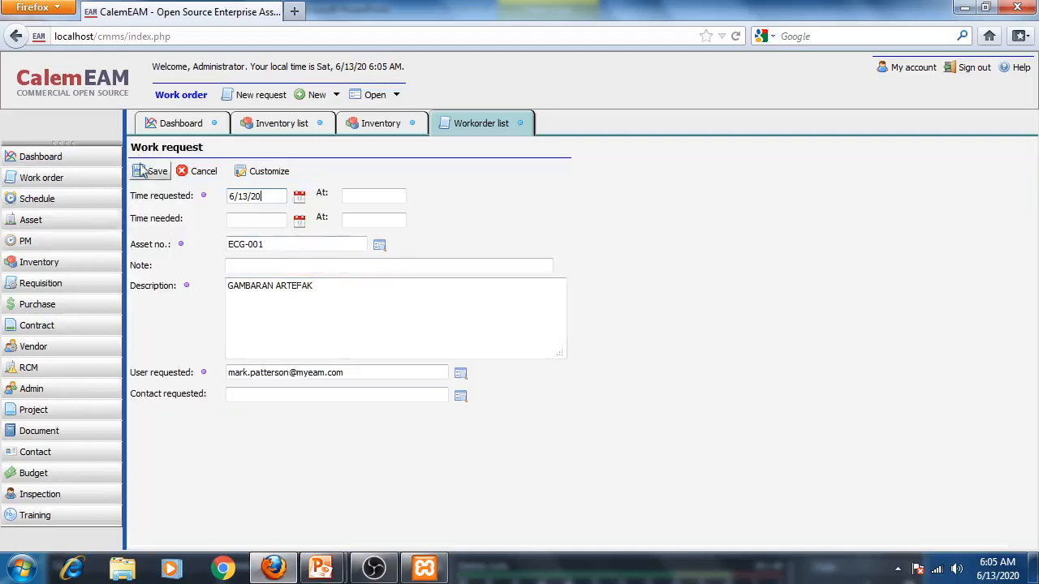
pyautogui.click(152, 174)
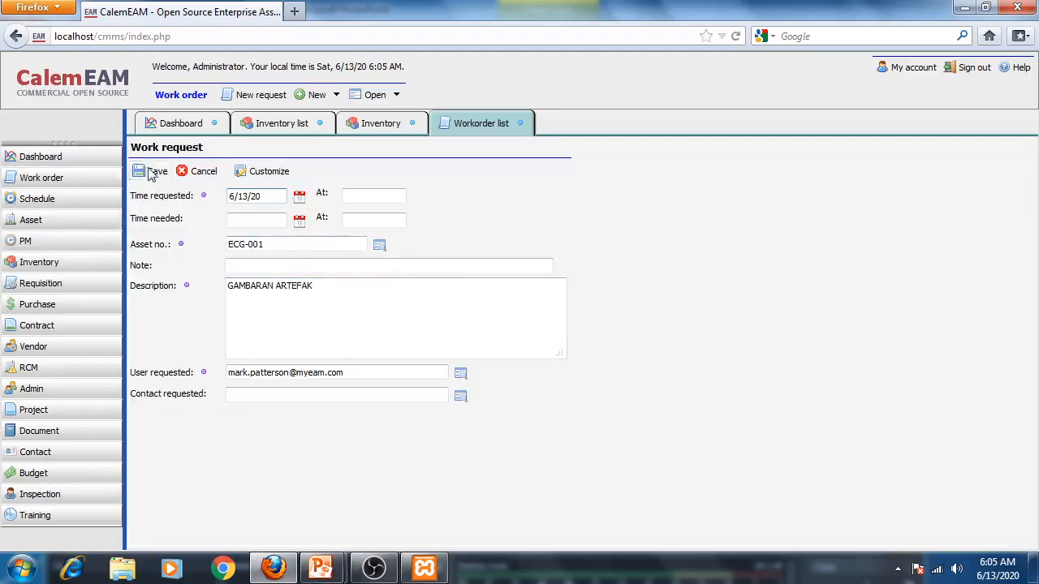
# - Close the request form, refresh the work order list and open the new work order 1
pyautogui.click(195, 178)
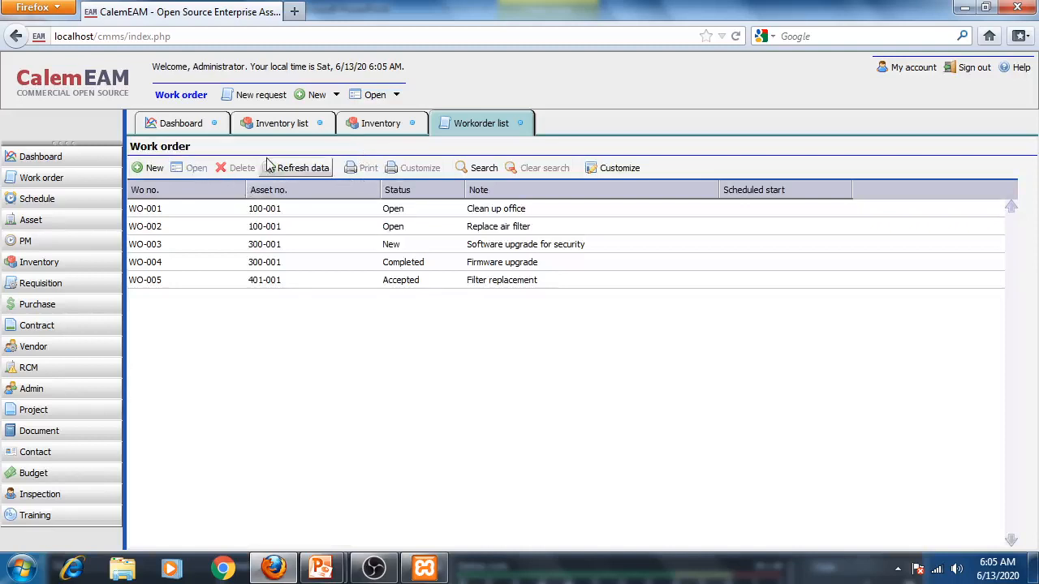
pyautogui.click(300, 169)
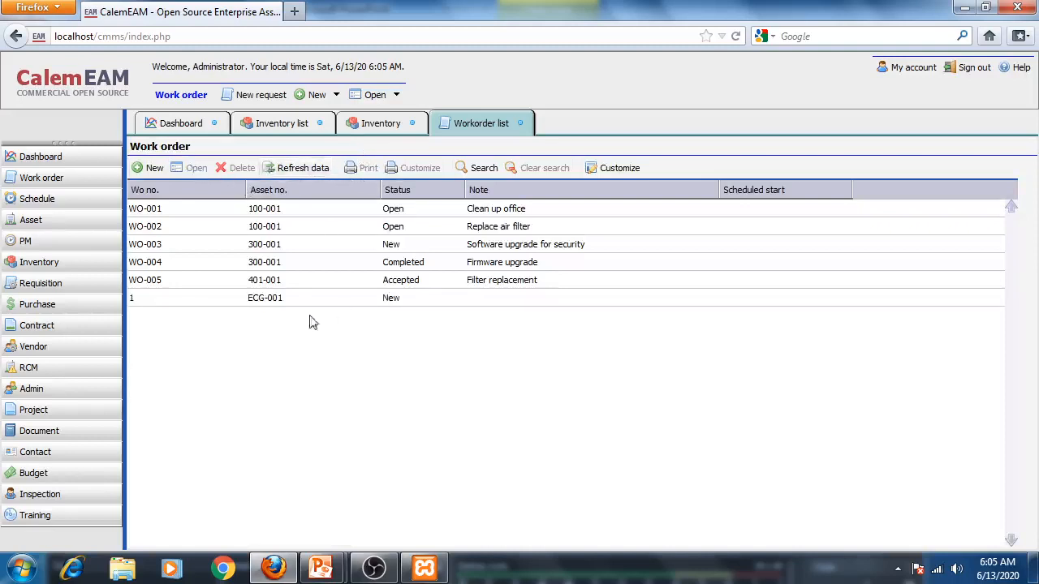
pyautogui.doubleClick(149, 307)
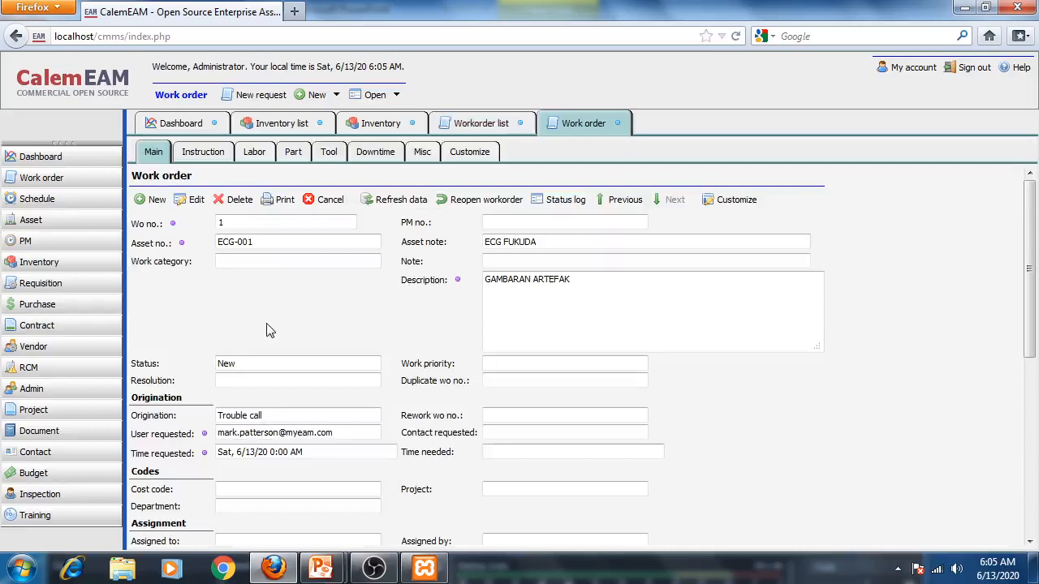
# - Add a new planned part to work order 1, picking part KBLECG-001
pyautogui.click(293, 155)
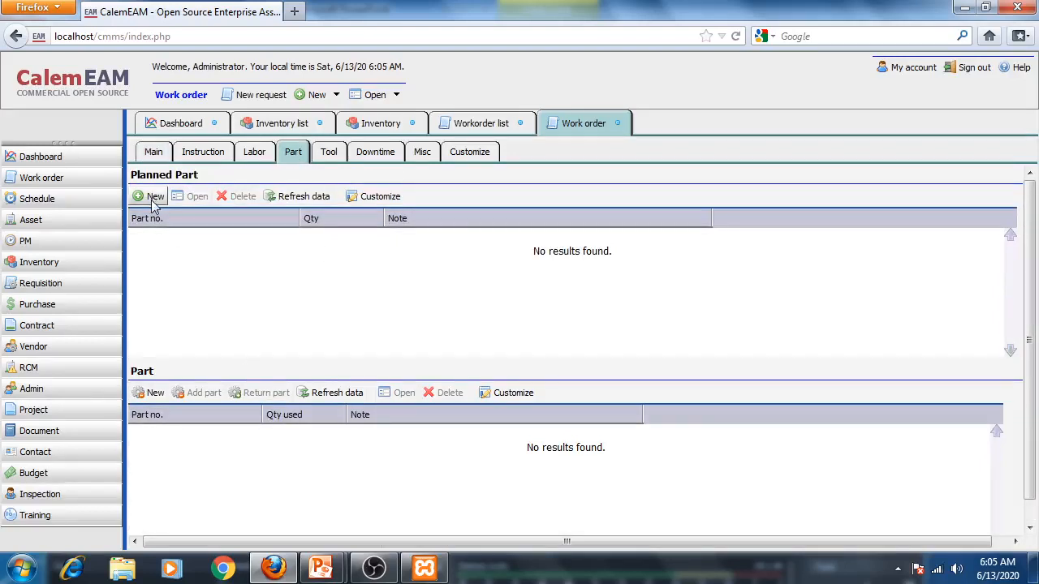
pyautogui.click(154, 200)
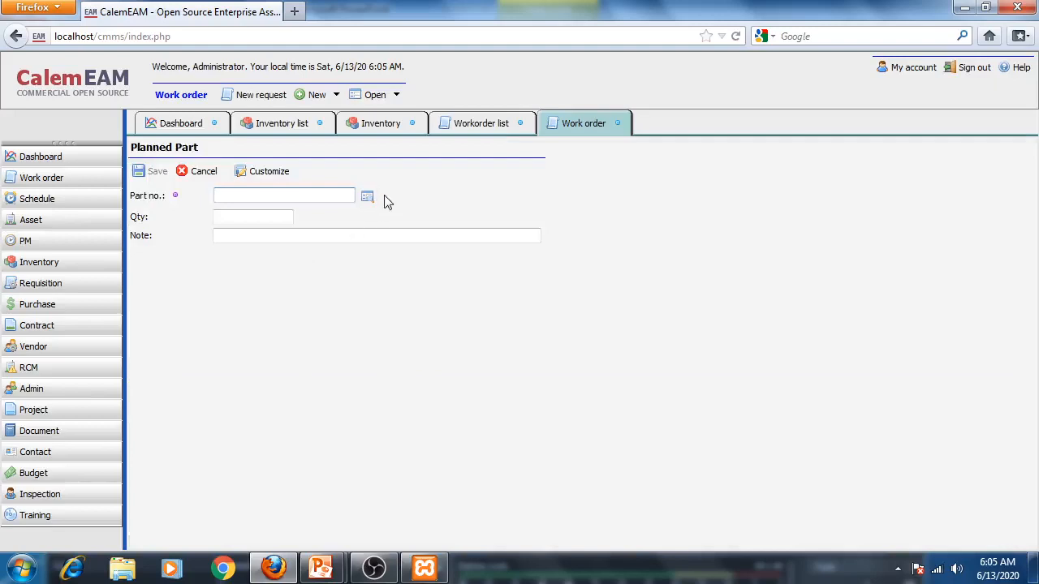
pyautogui.click(367, 196)
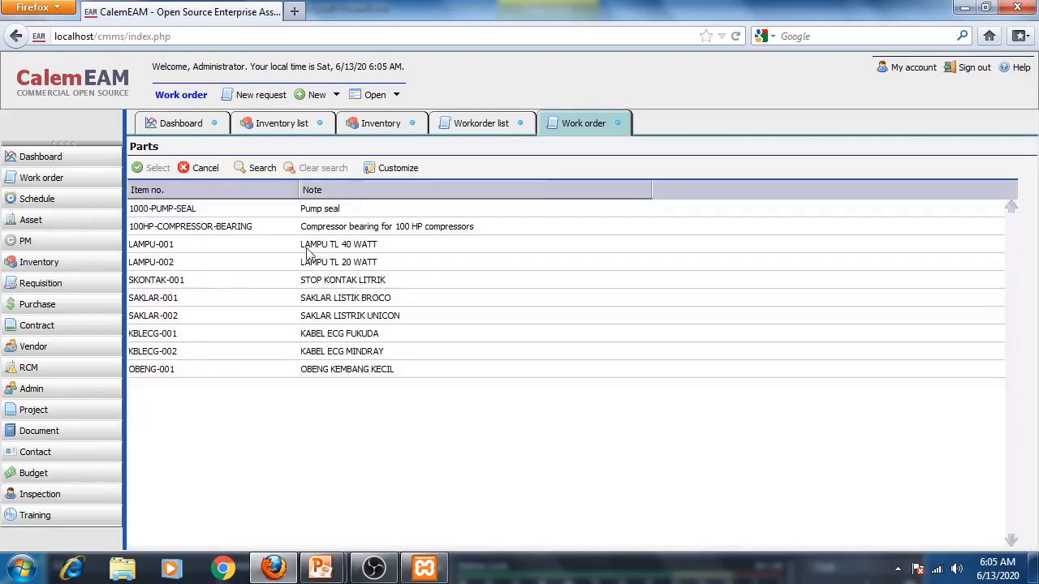
pyautogui.click(171, 341)
pyautogui.click(153, 168)
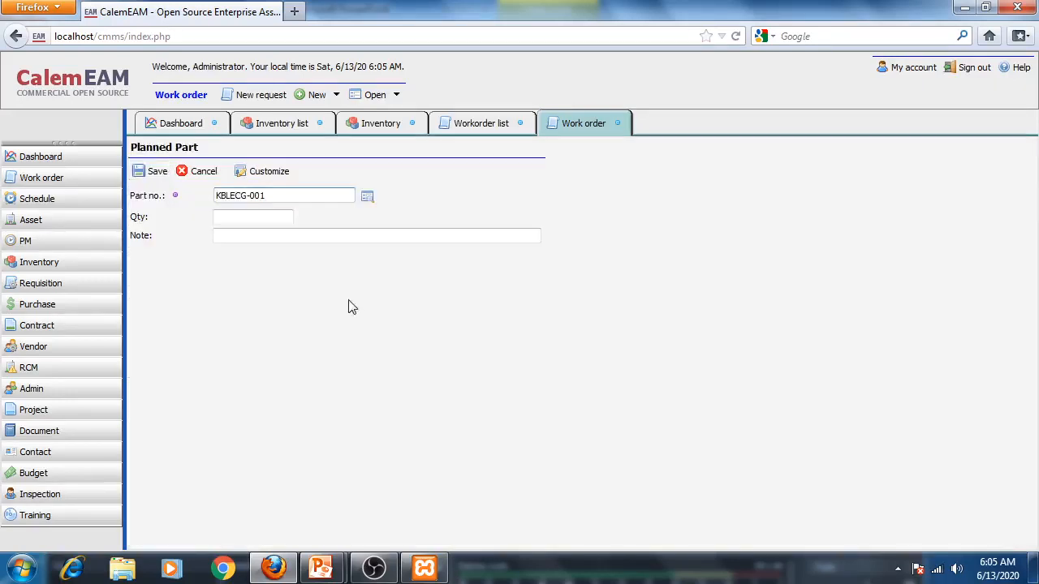
# - Enter quantity 1 and the note PENGGANTIAN KABEL ECG for the planned part
pyautogui.click(266, 219)
pyautogui.write('1')
pyautogui.click(256, 241)
pyautogui.click(256, 236)
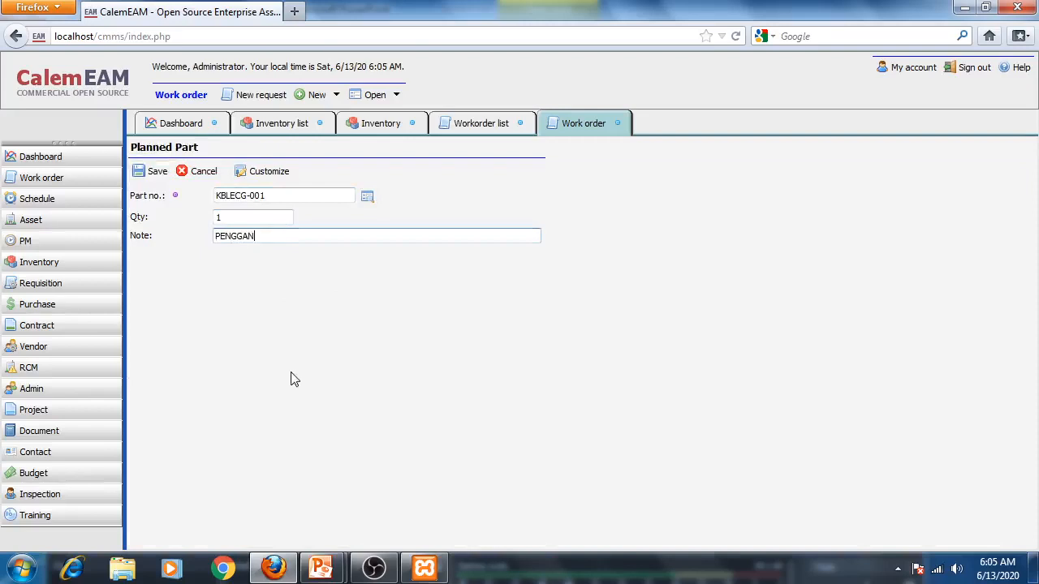
pyautogui.write('PENGGANTIAN KABEL ECG')
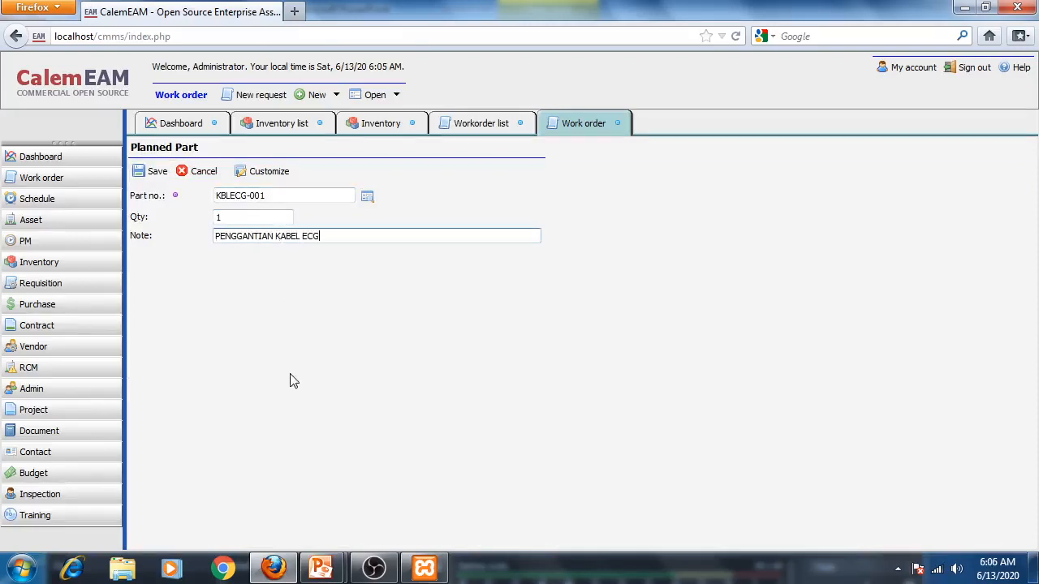
# - Save the planned part and start a part checkout on work order 1, picking item KBLECG-001
pyautogui.click(157, 174)
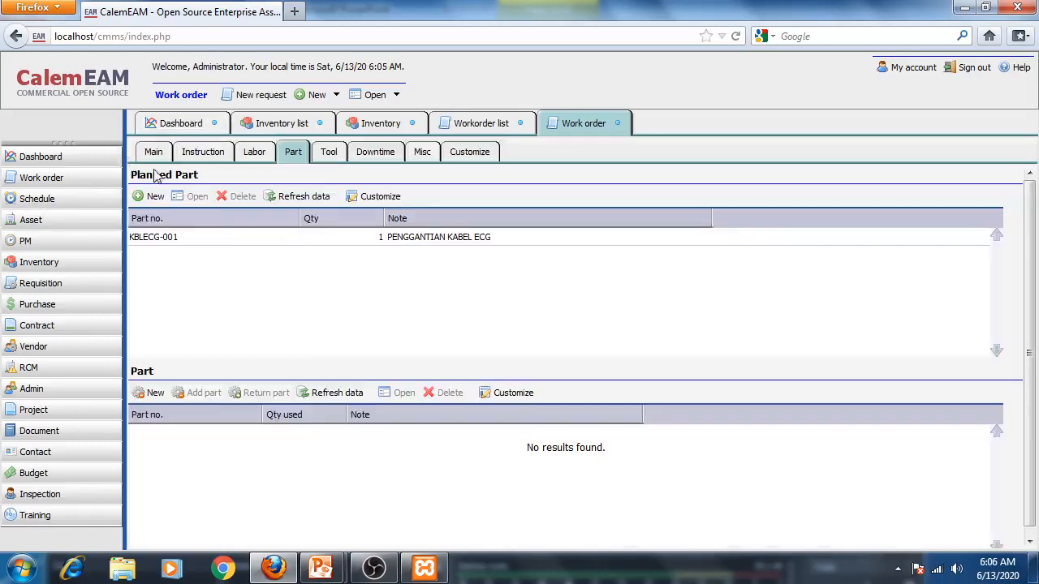
pyautogui.click(319, 242)
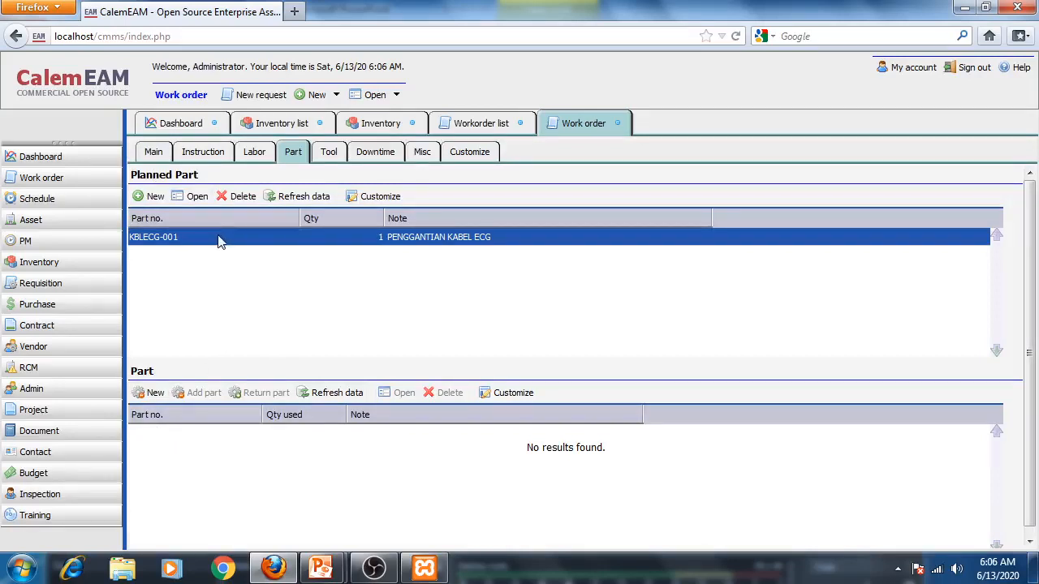
pyautogui.click(151, 397)
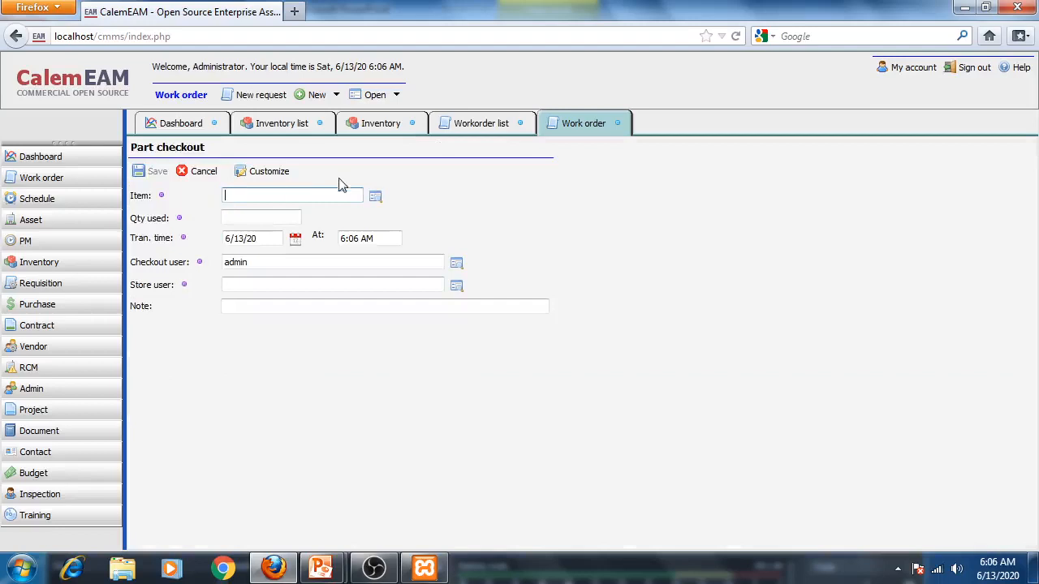
pyautogui.click(375, 197)
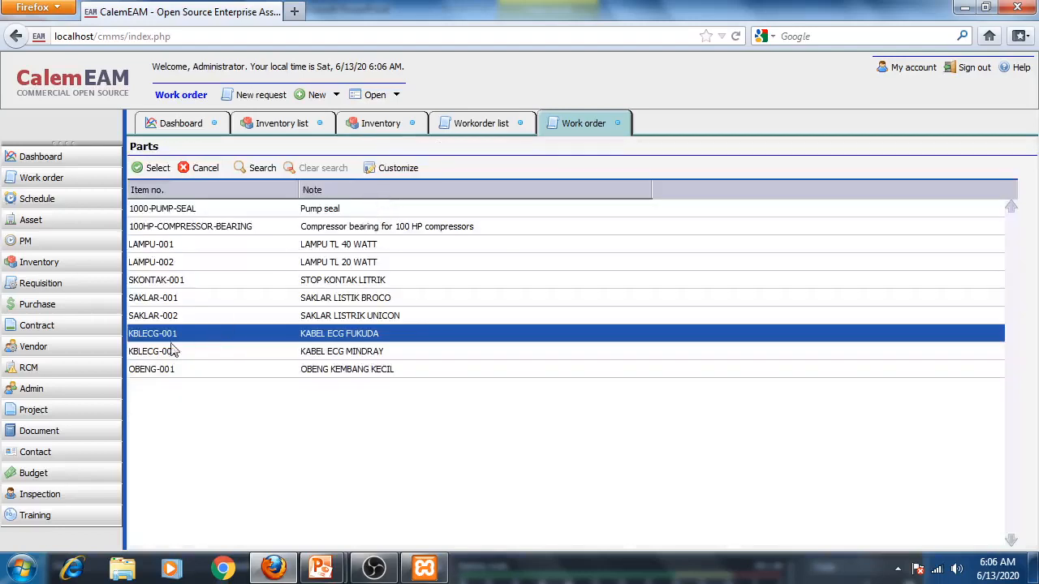
pyautogui.click(154, 168)
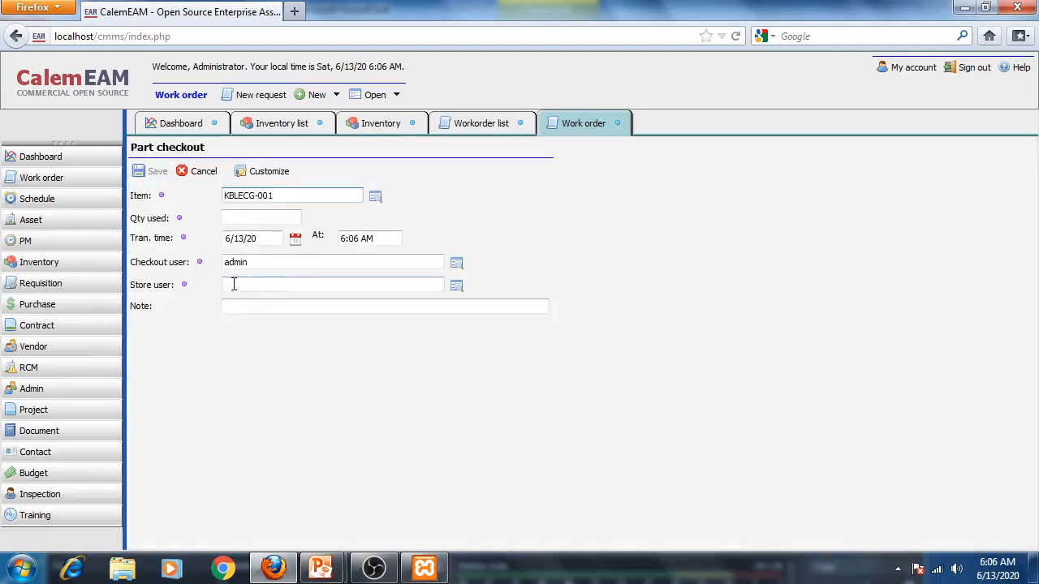
# - Set the quantity used to 1 and the store user to the third listed user, then save the checkout
pyautogui.click(253, 217)
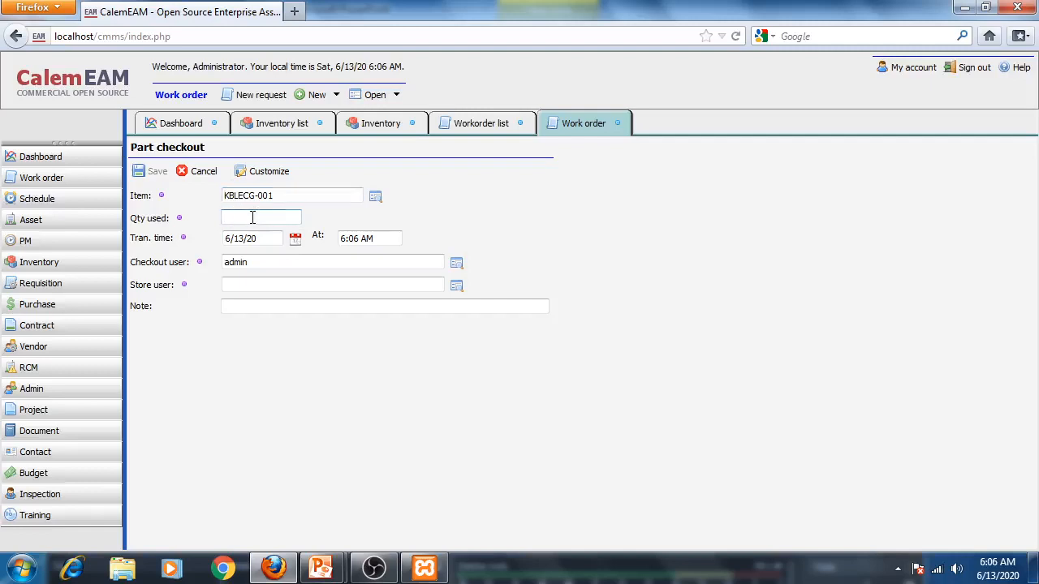
pyautogui.write('1')
pyautogui.click(283, 286)
pyautogui.click(456, 287)
pyautogui.click(189, 255)
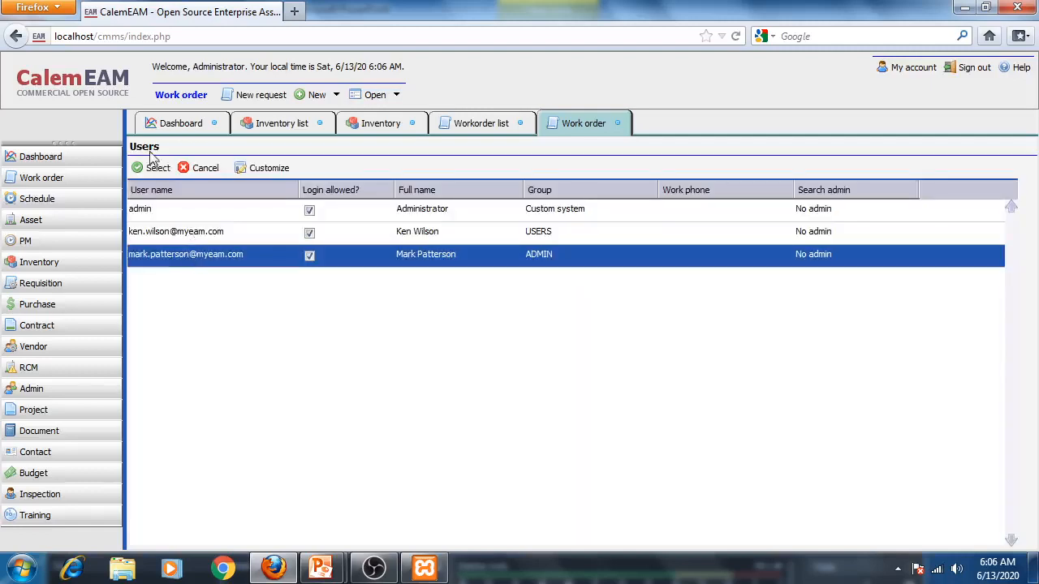
pyautogui.click(151, 167)
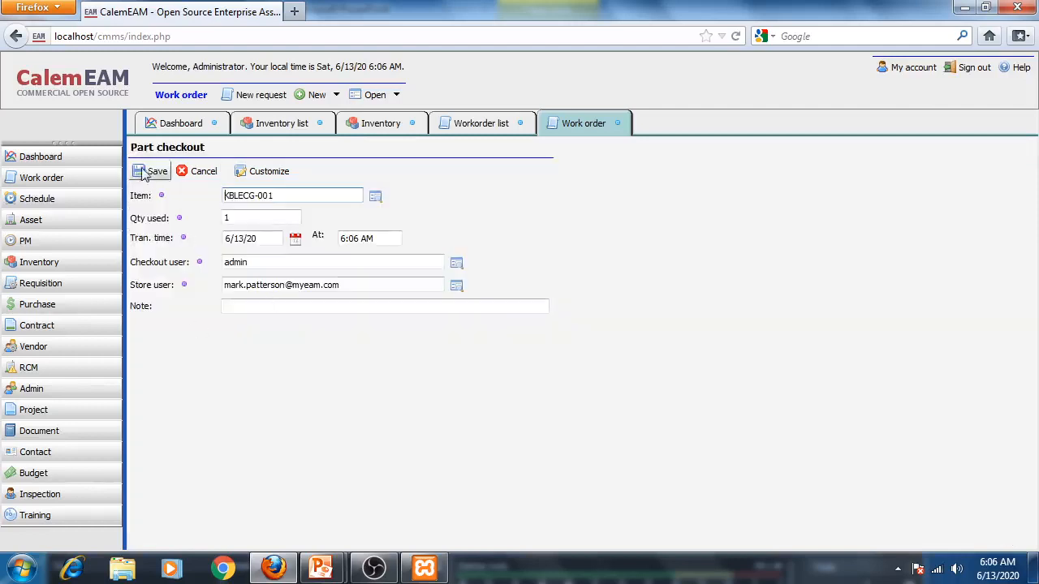
pyautogui.click(144, 172)
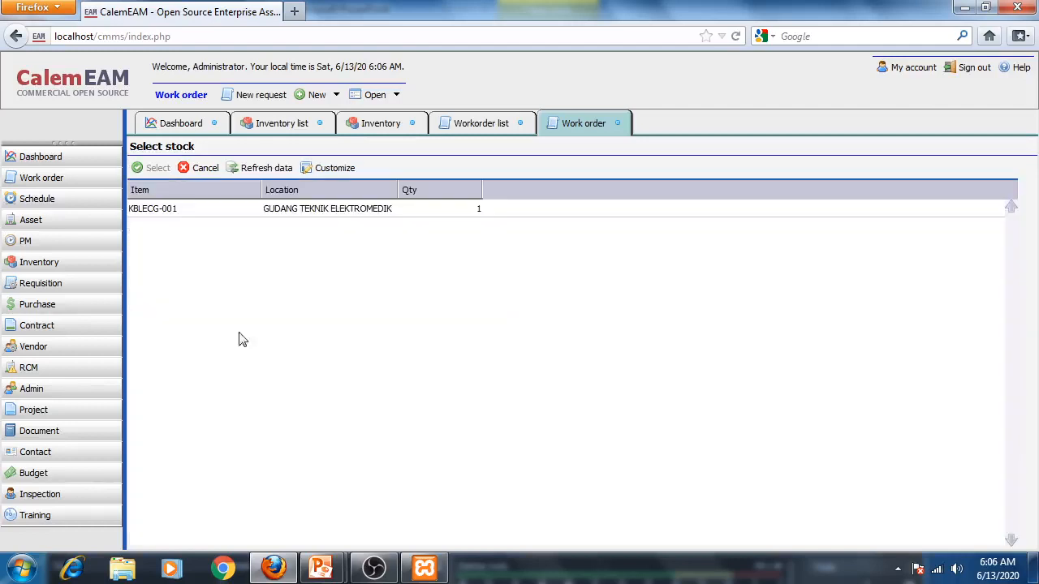
# - Pick the stock at GUDANG TEKNIK ELEKTROMEDIK and check out quantity 1
pyautogui.click(198, 213)
pyautogui.click(150, 167)
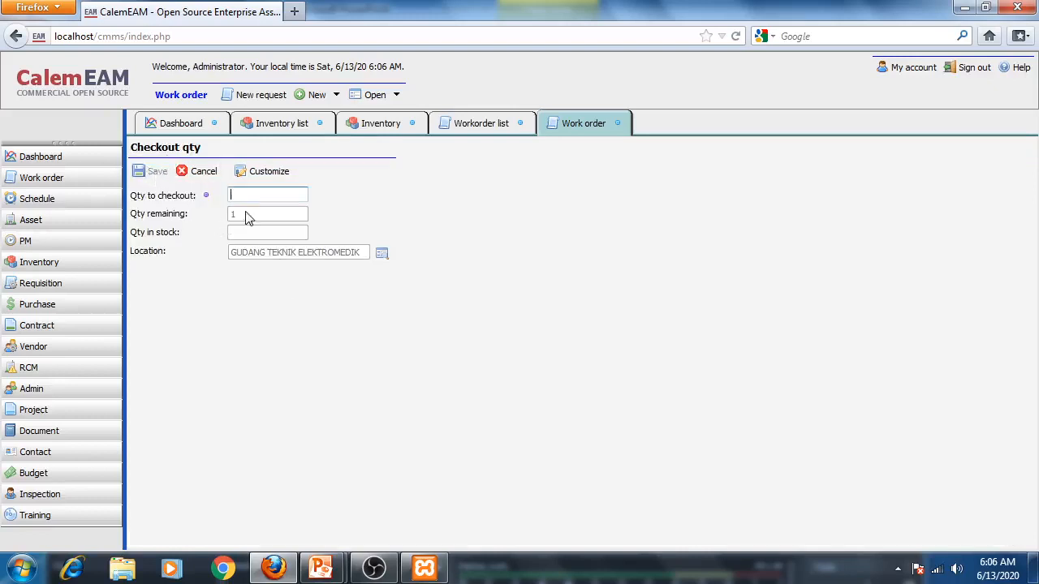
pyautogui.write('1')
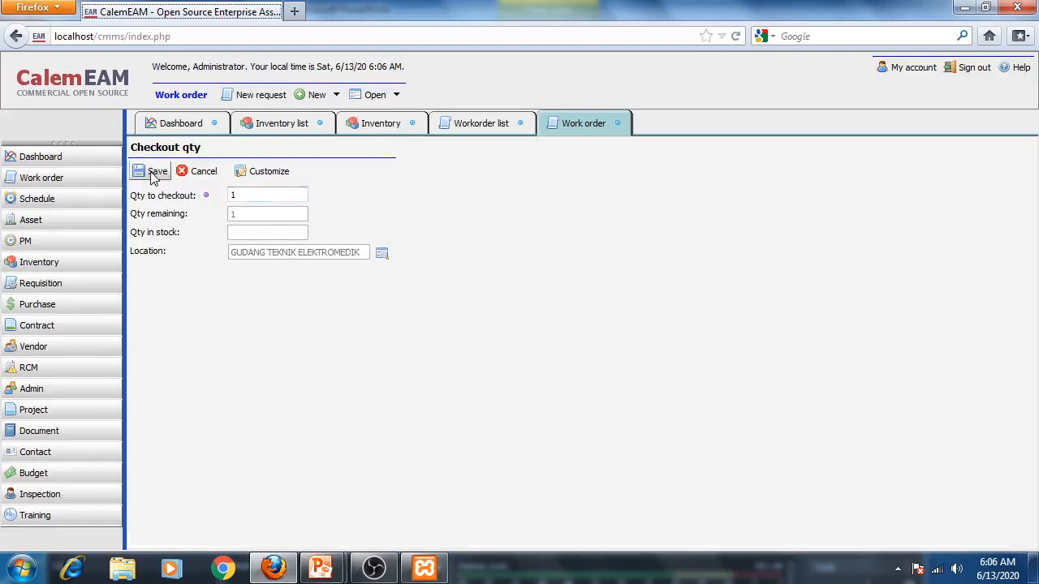
pyautogui.click(154, 173)
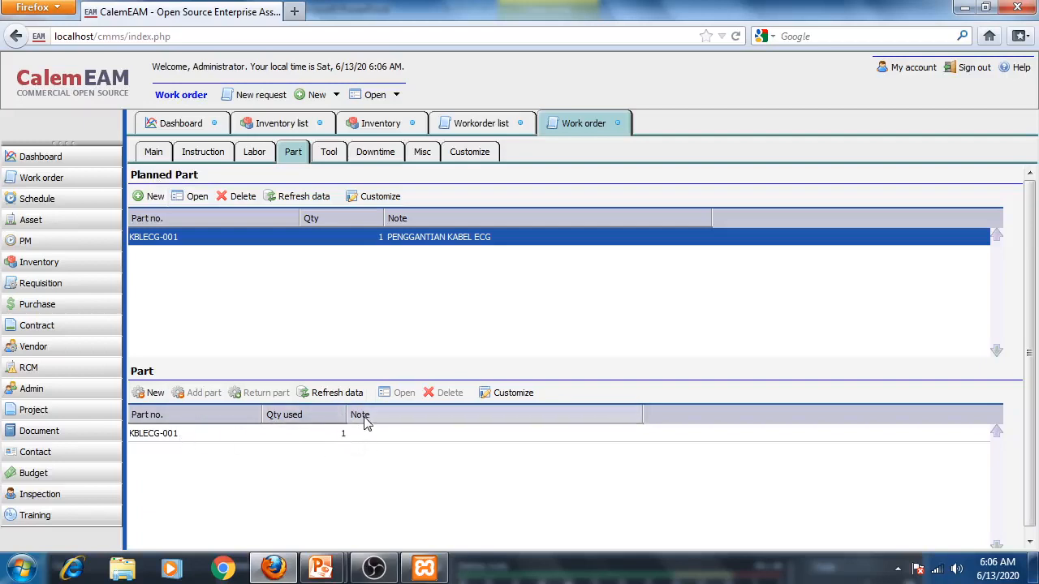
# - Close the Inventory list, Work order, Workorder list and Inventory tabs
pyautogui.click(317, 122)
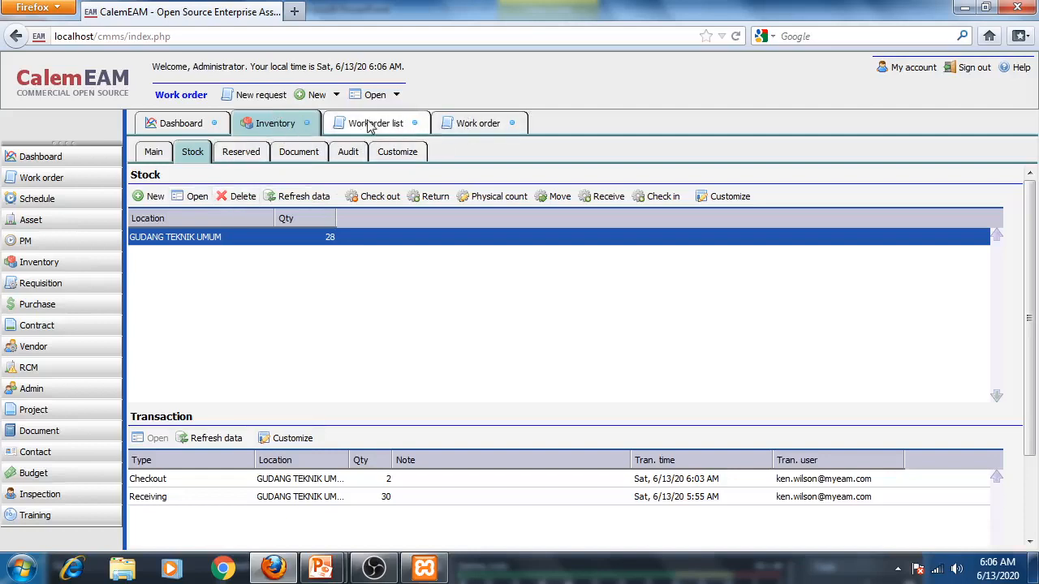
pyautogui.click(512, 123)
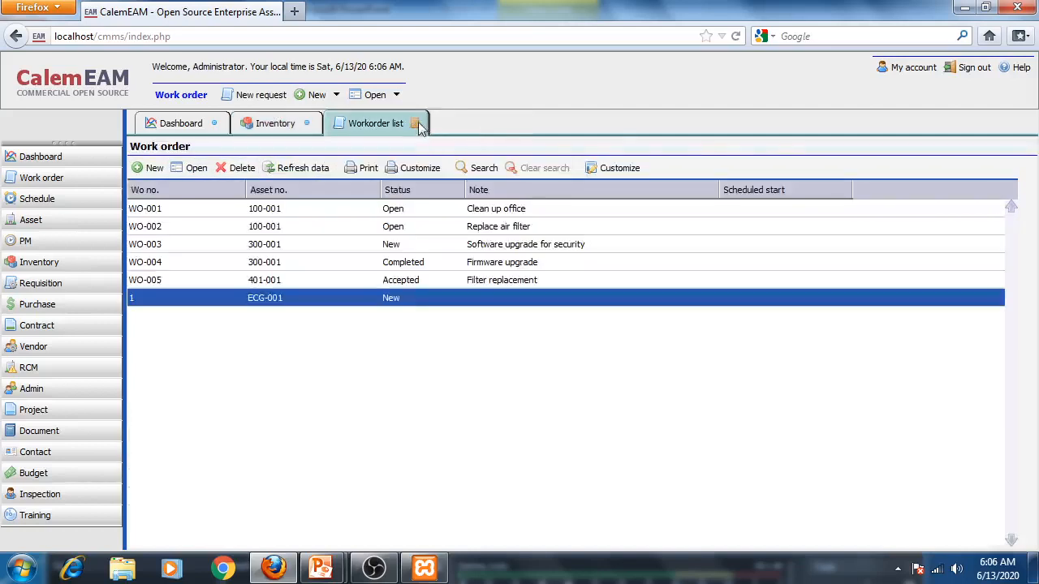
pyautogui.click(415, 123)
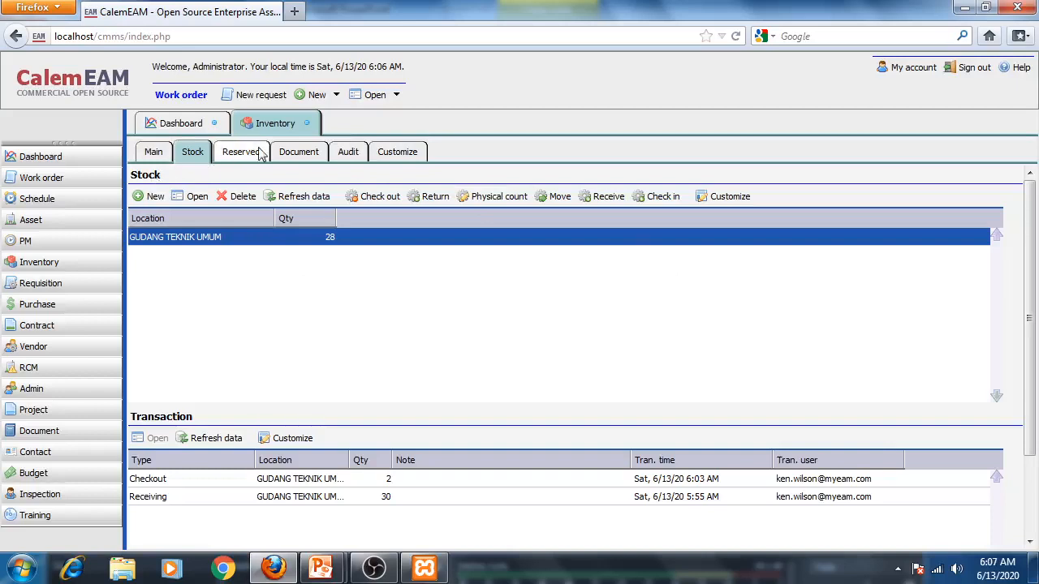
pyautogui.click(308, 124)
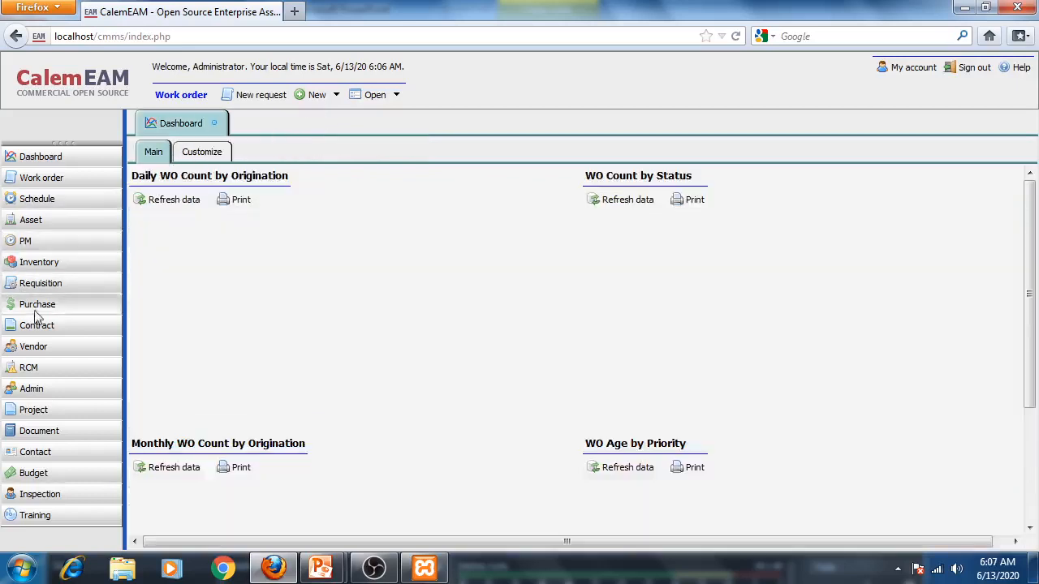
# - Open inventory item KBLECG-001 from the inventory list and review its stock and transactions
pyautogui.click(50, 269)
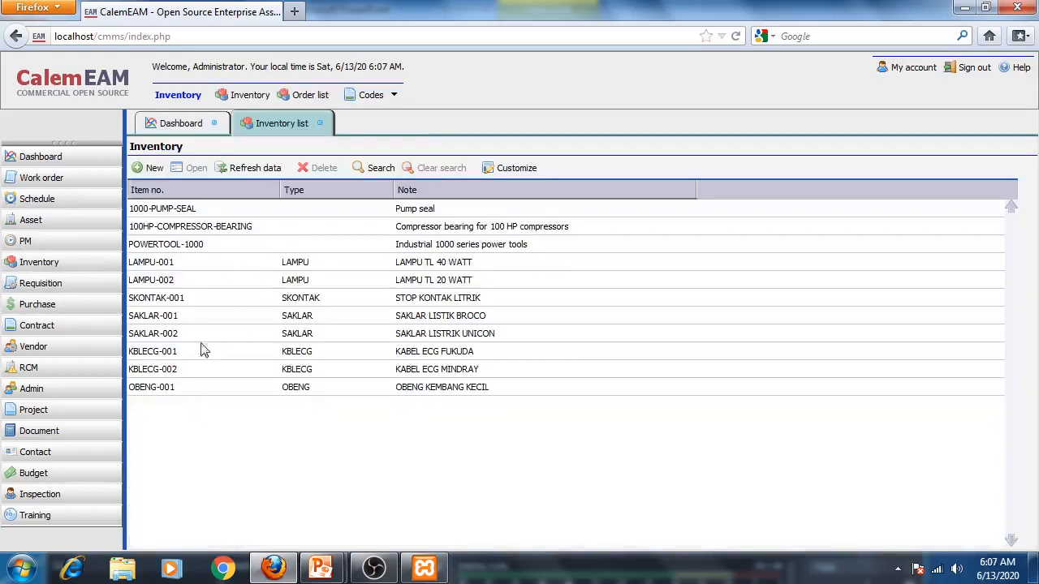
pyautogui.doubleClick(161, 357)
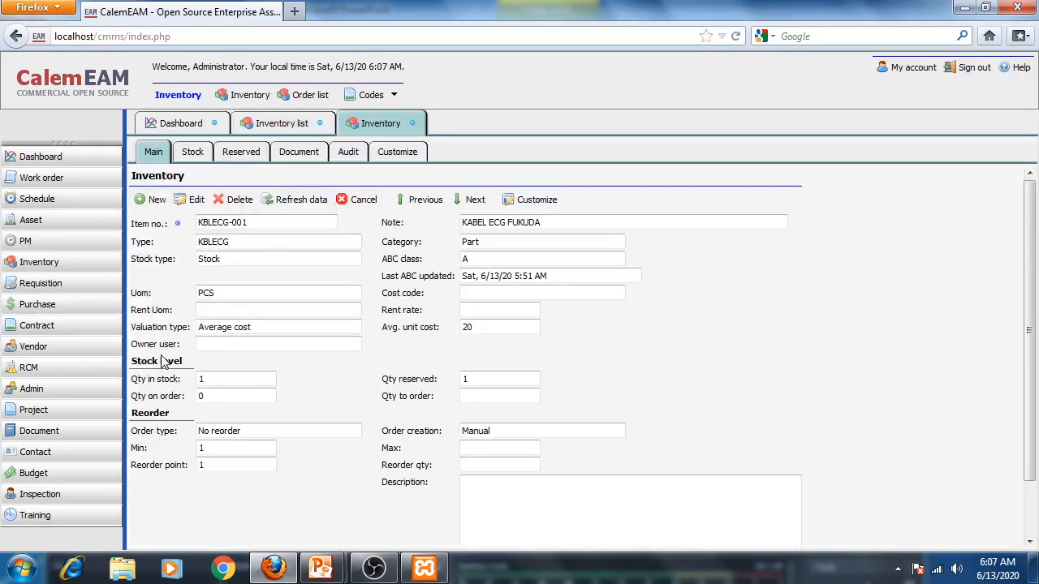
pyautogui.click(192, 153)
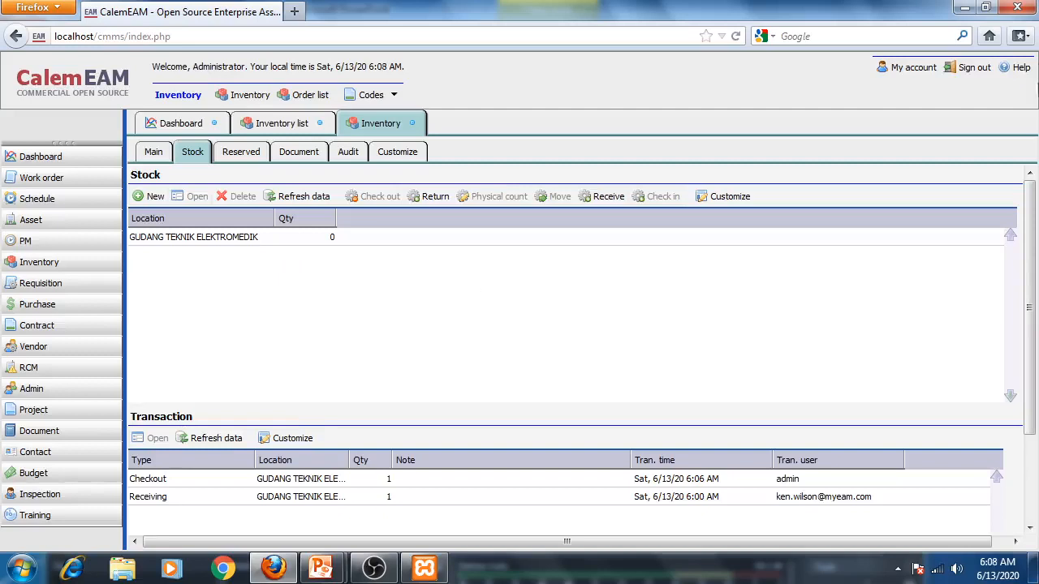
# - Sign out of CalemEAM and switch to the PowerPoint presentation
pyautogui.click(974, 68)
pyautogui.click(966, 10)
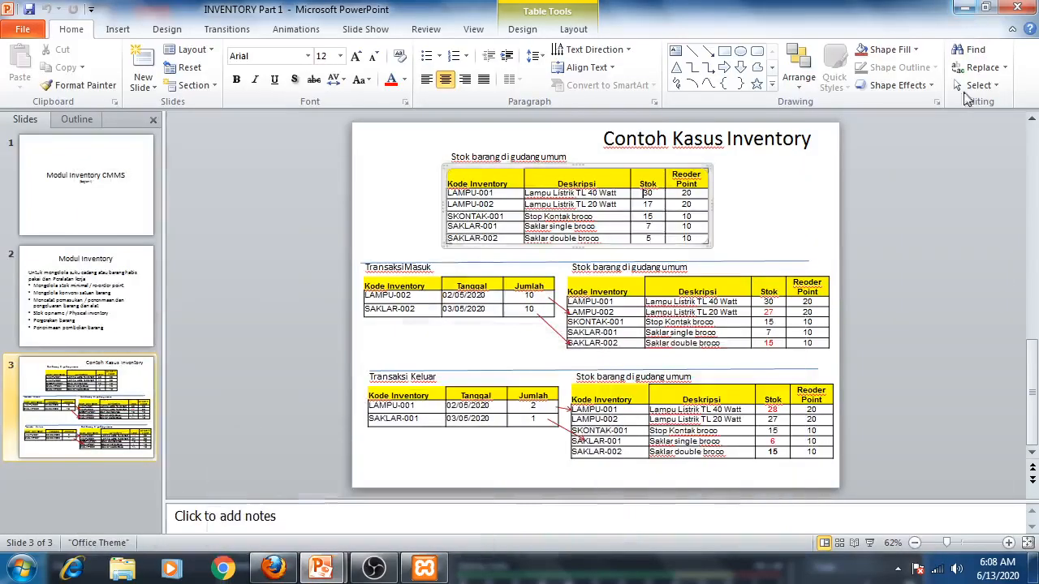
pyautogui.click(964, 8)
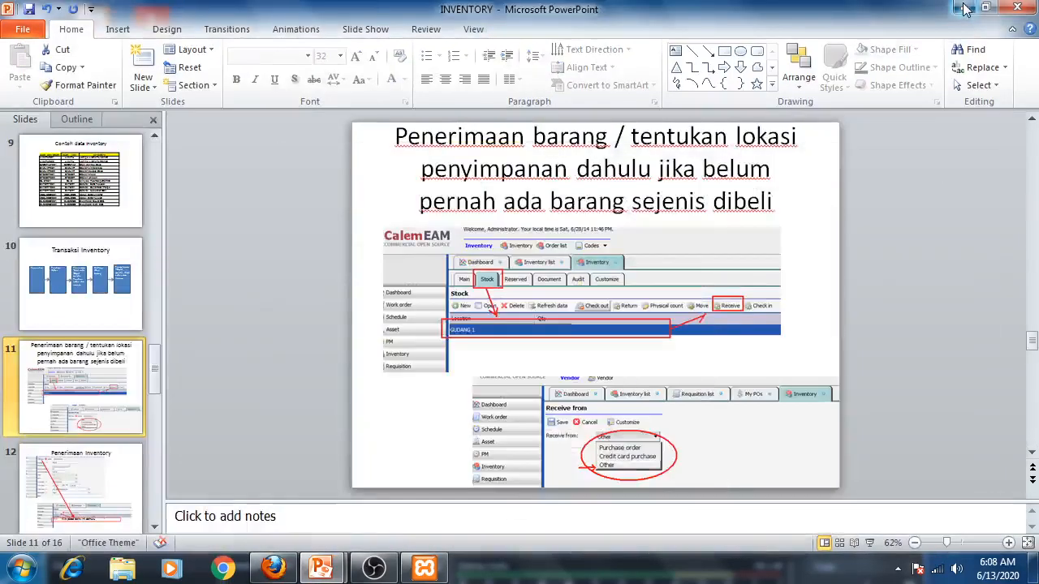